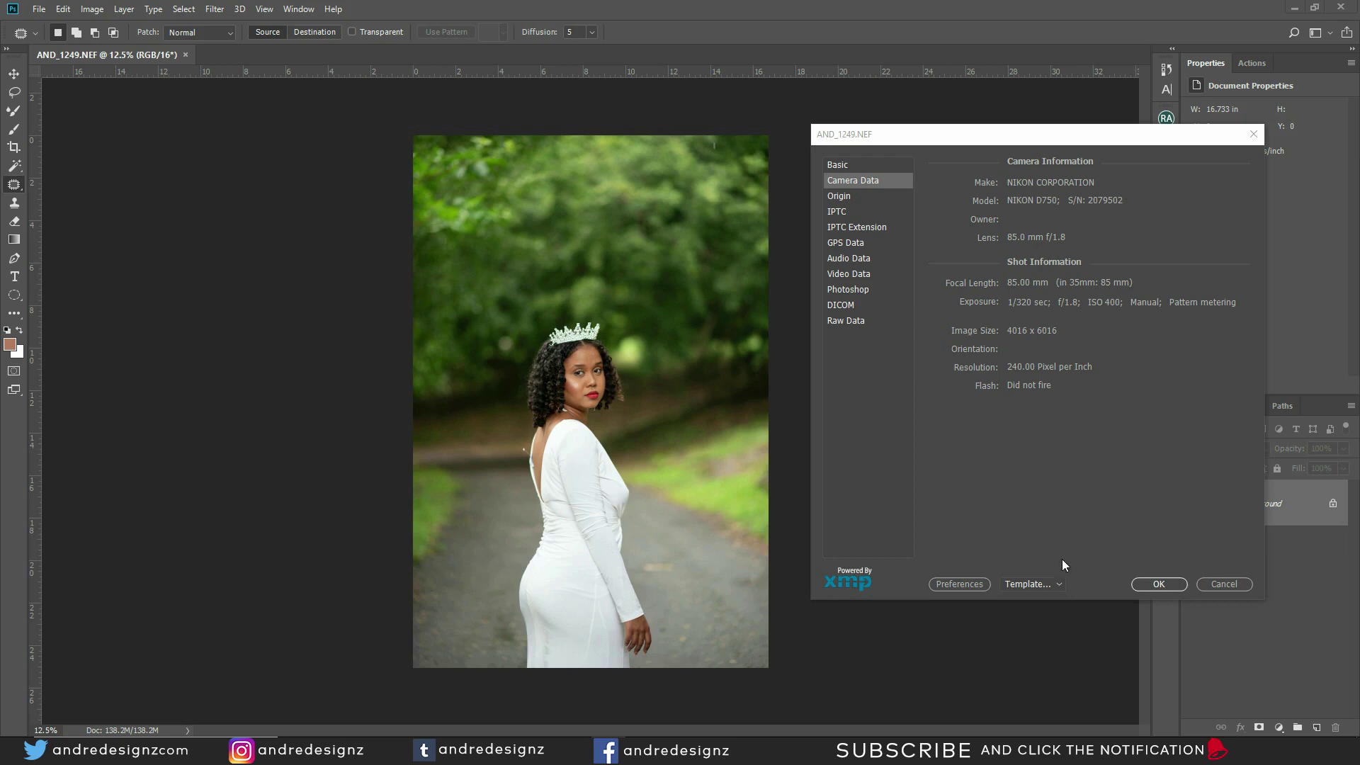
Dismiss the file information and examine the face, hair and skin up close and in the full portrait.
left_click(1161, 585)
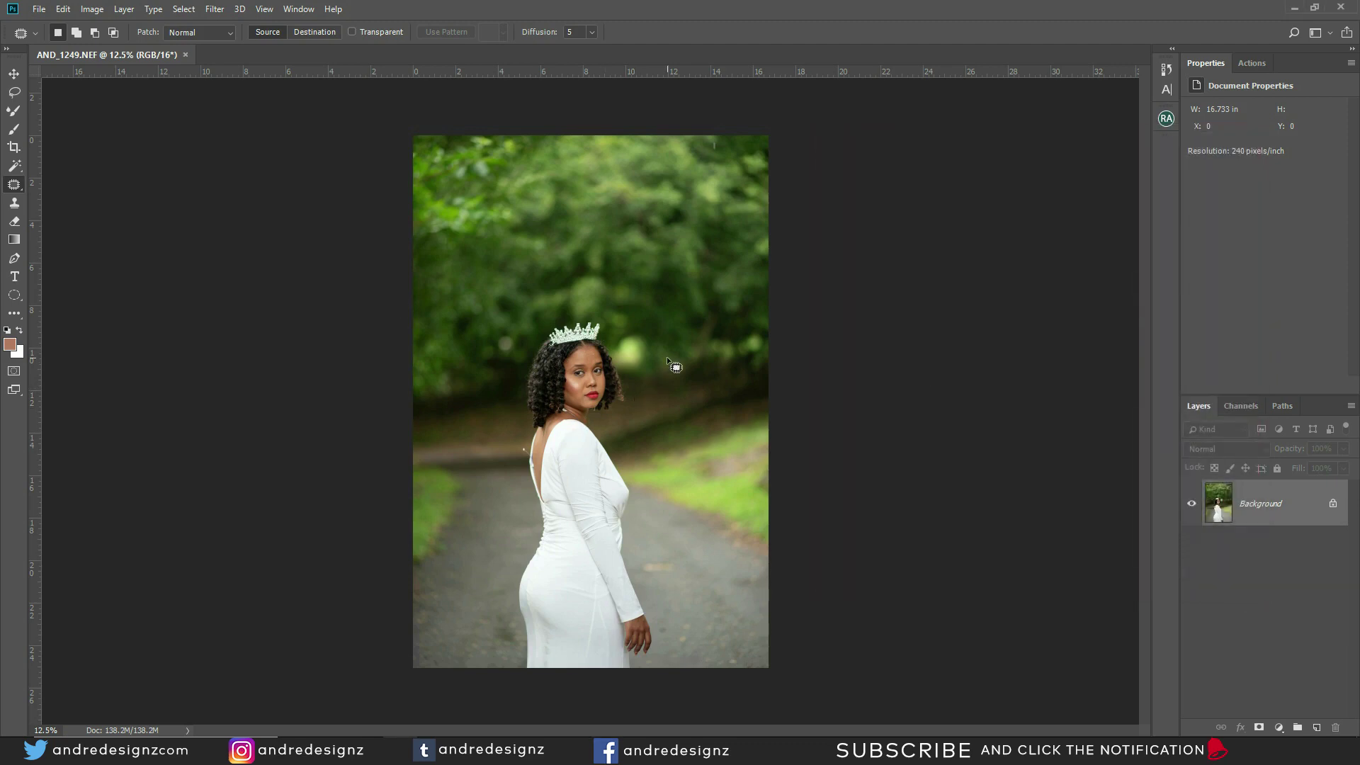
scroll(559, 376, "up", 10)
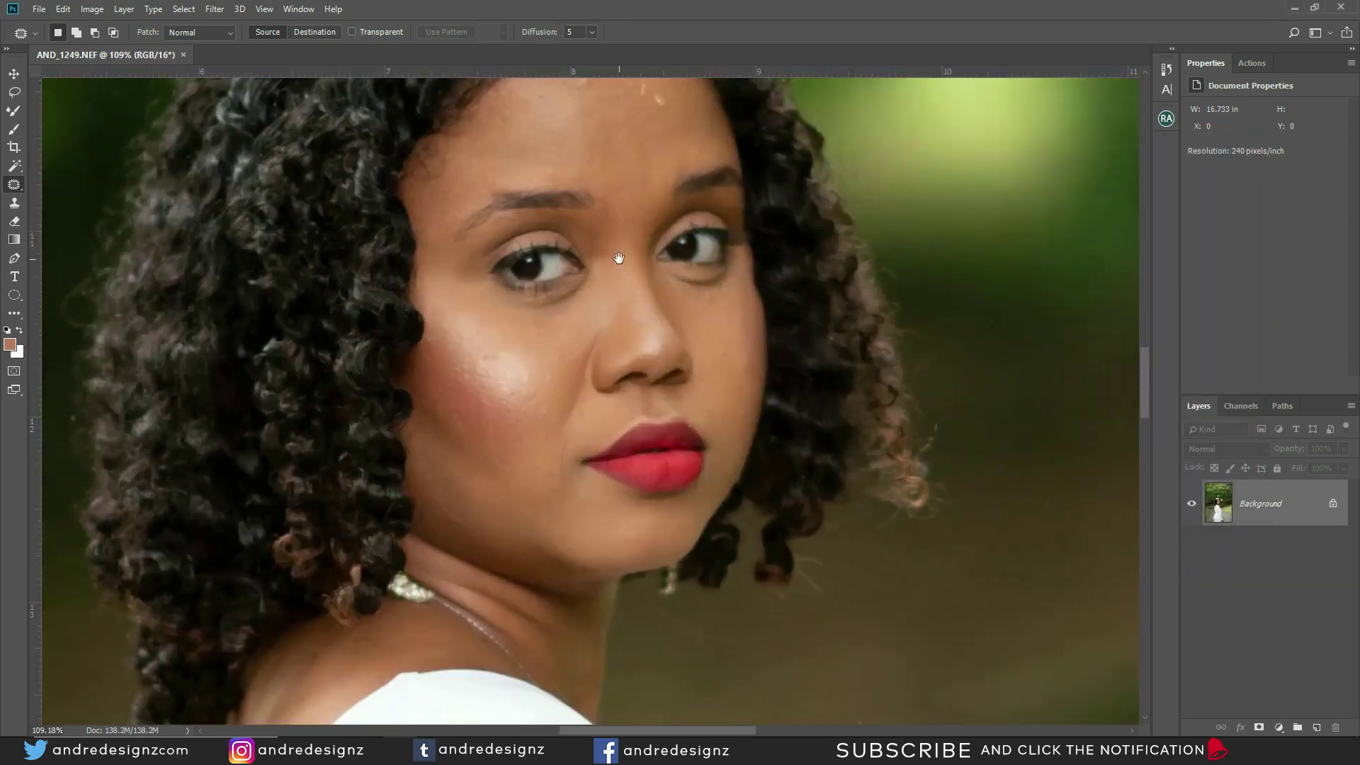
left_click_drag(618, 258, 530, 416)
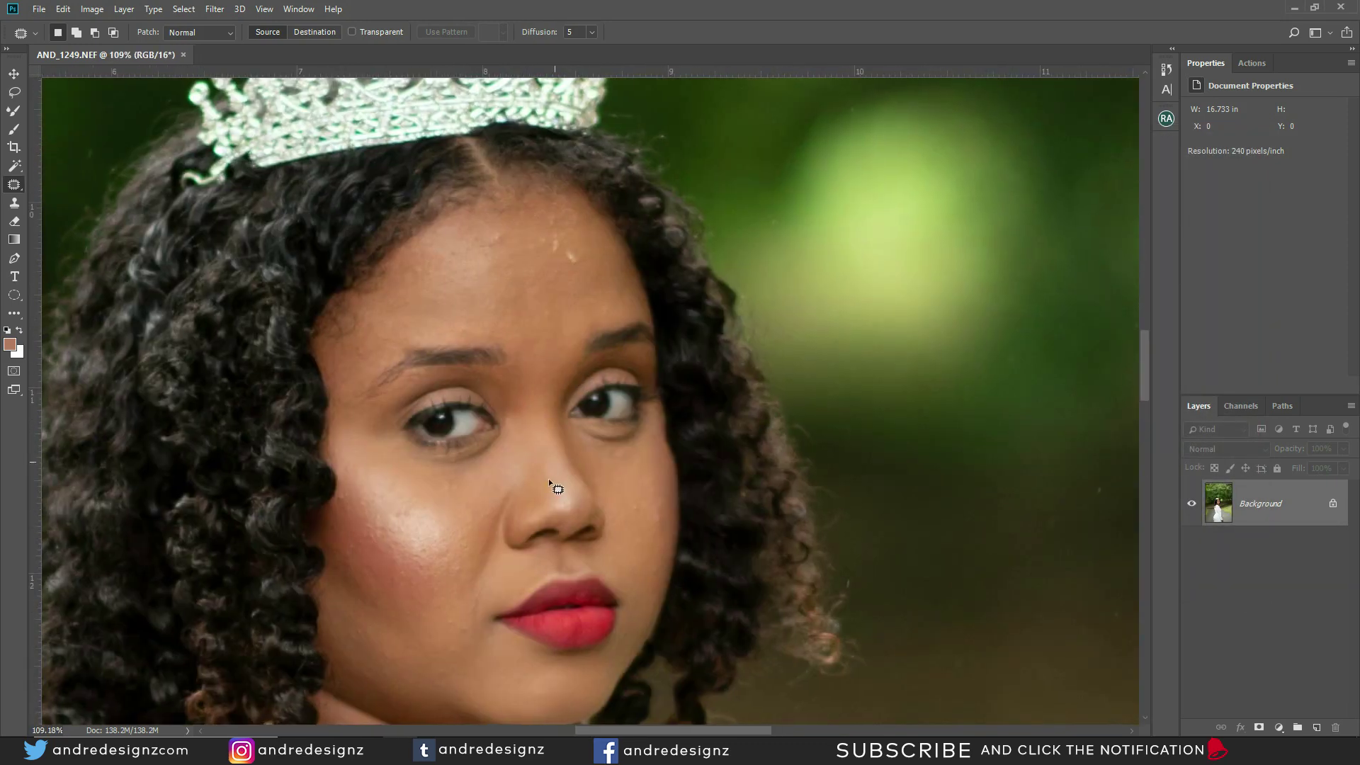
scroll(566, 364, "down", 5)
scroll(566, 364, "left", 3)
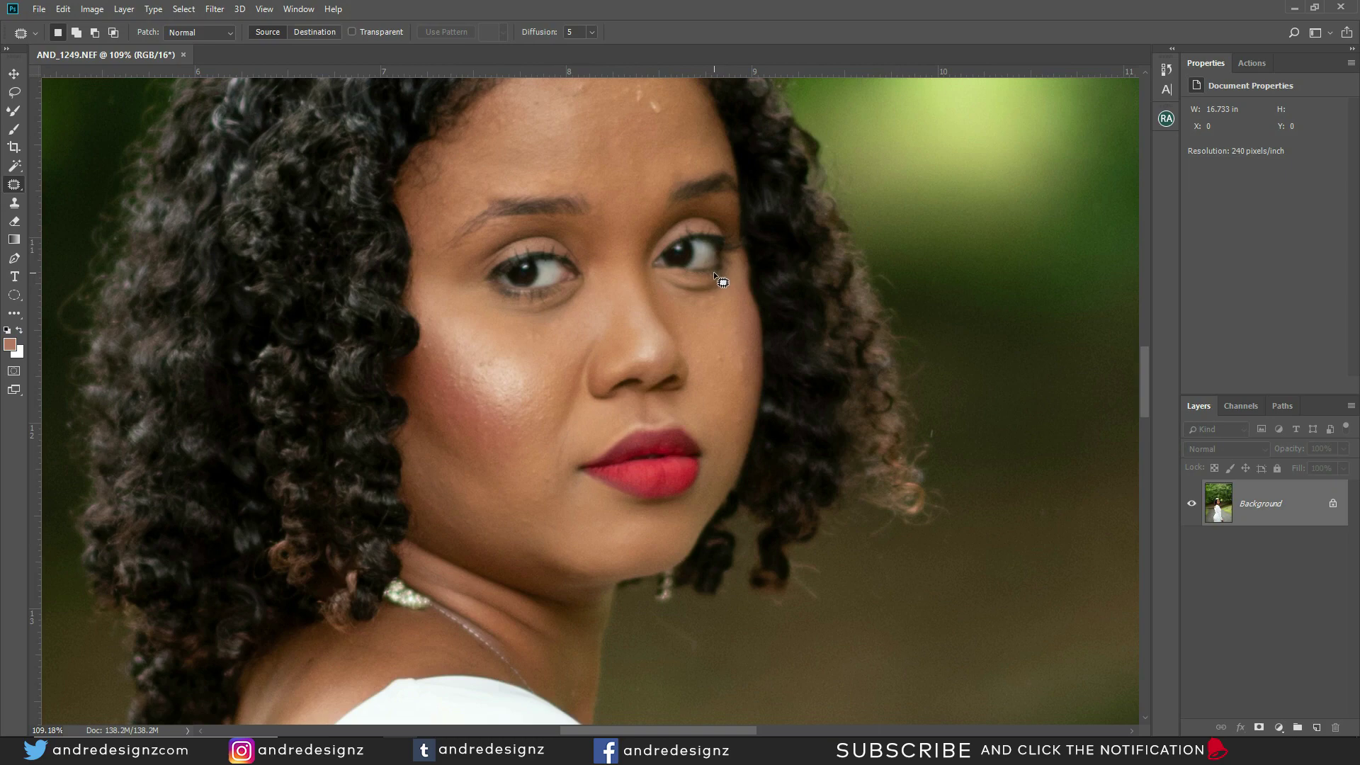
scroll(633, 320, "down", 5)
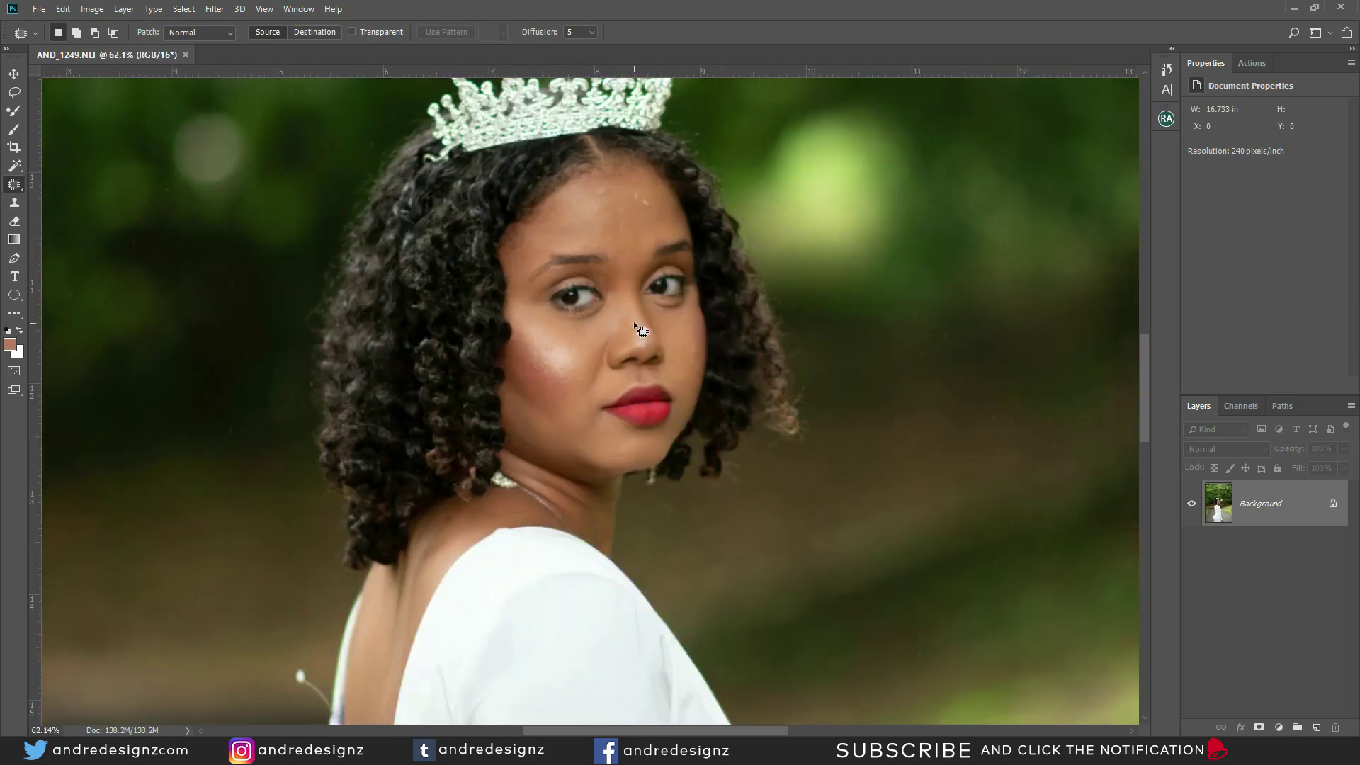
scroll(634, 325, "down", 2)
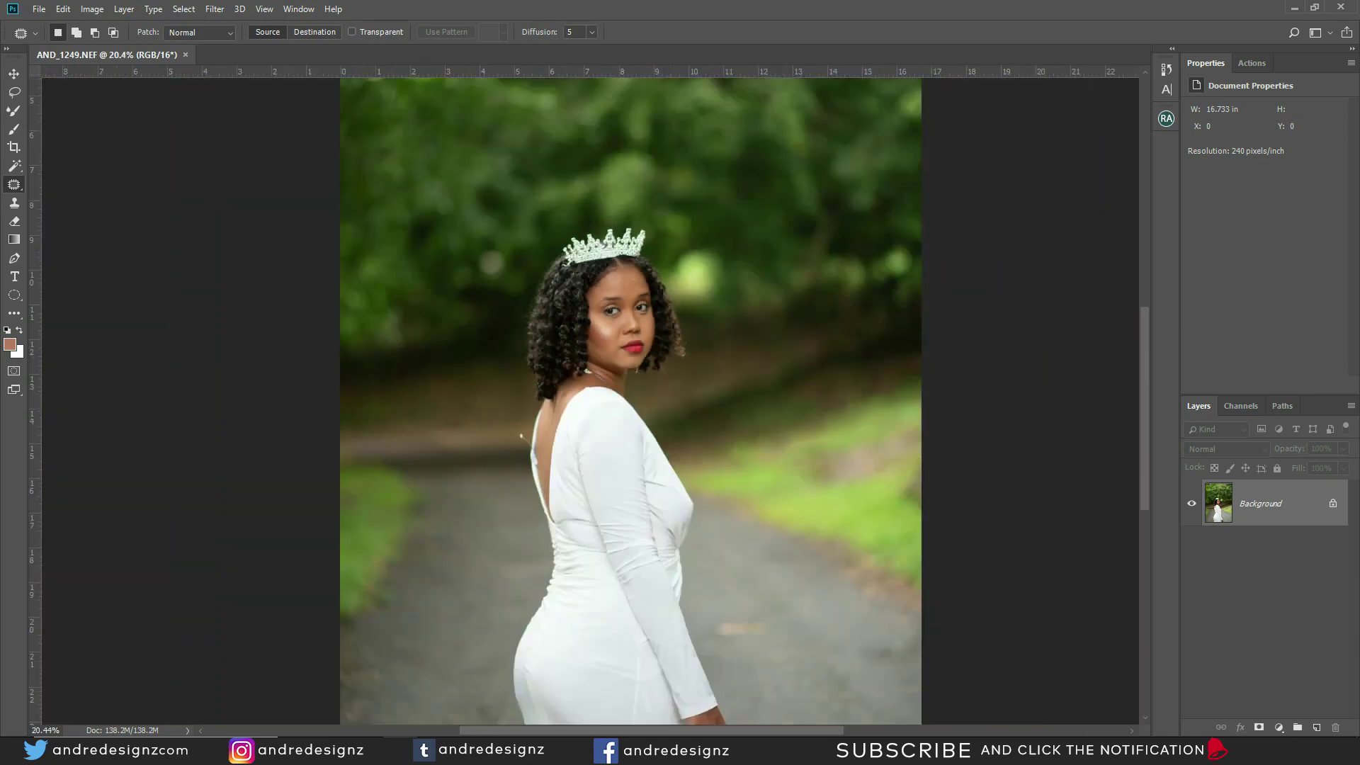
scroll(690, 302, "up", 3)
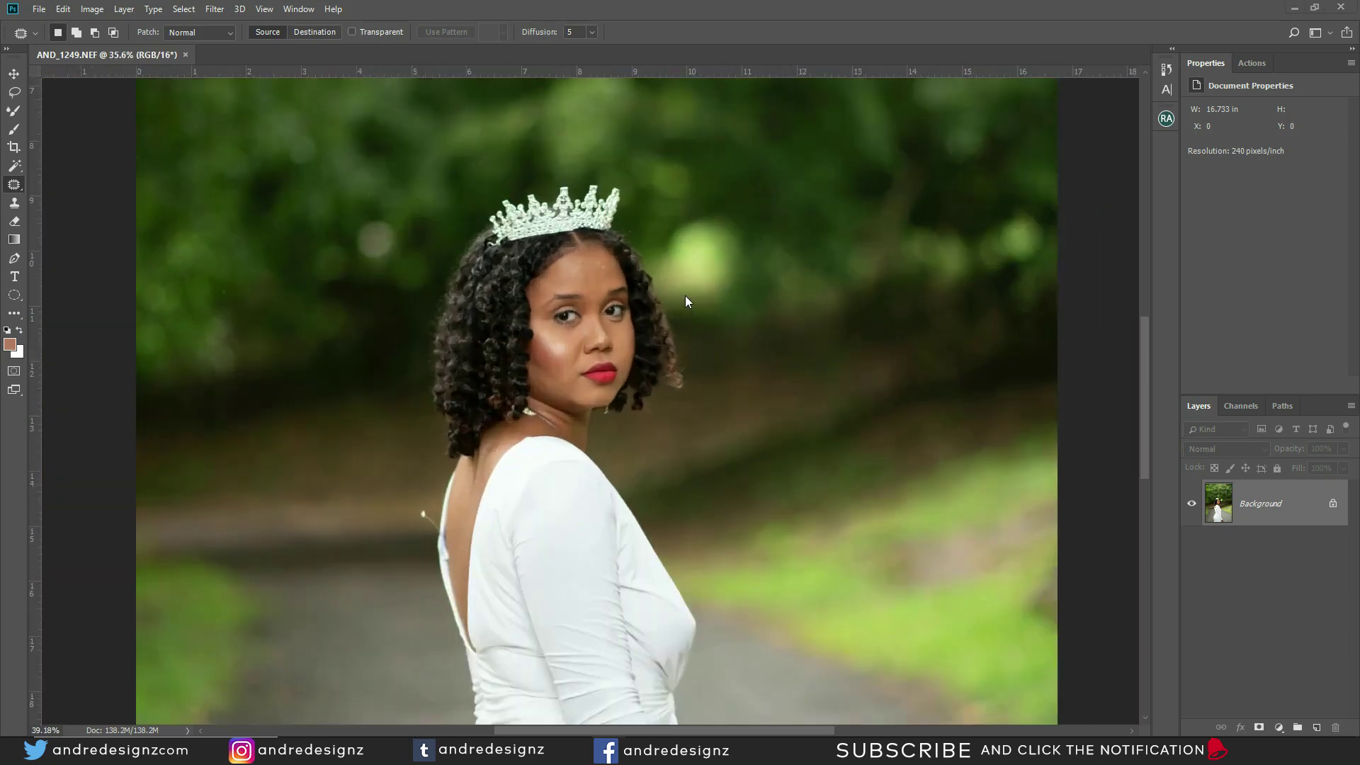
scroll(685, 302, "up", 2)
Run the Frequency Separation 16bit action with a Gaussian Blur radius of 6 pixels for the low frequency layer.
left_click(1249, 64)
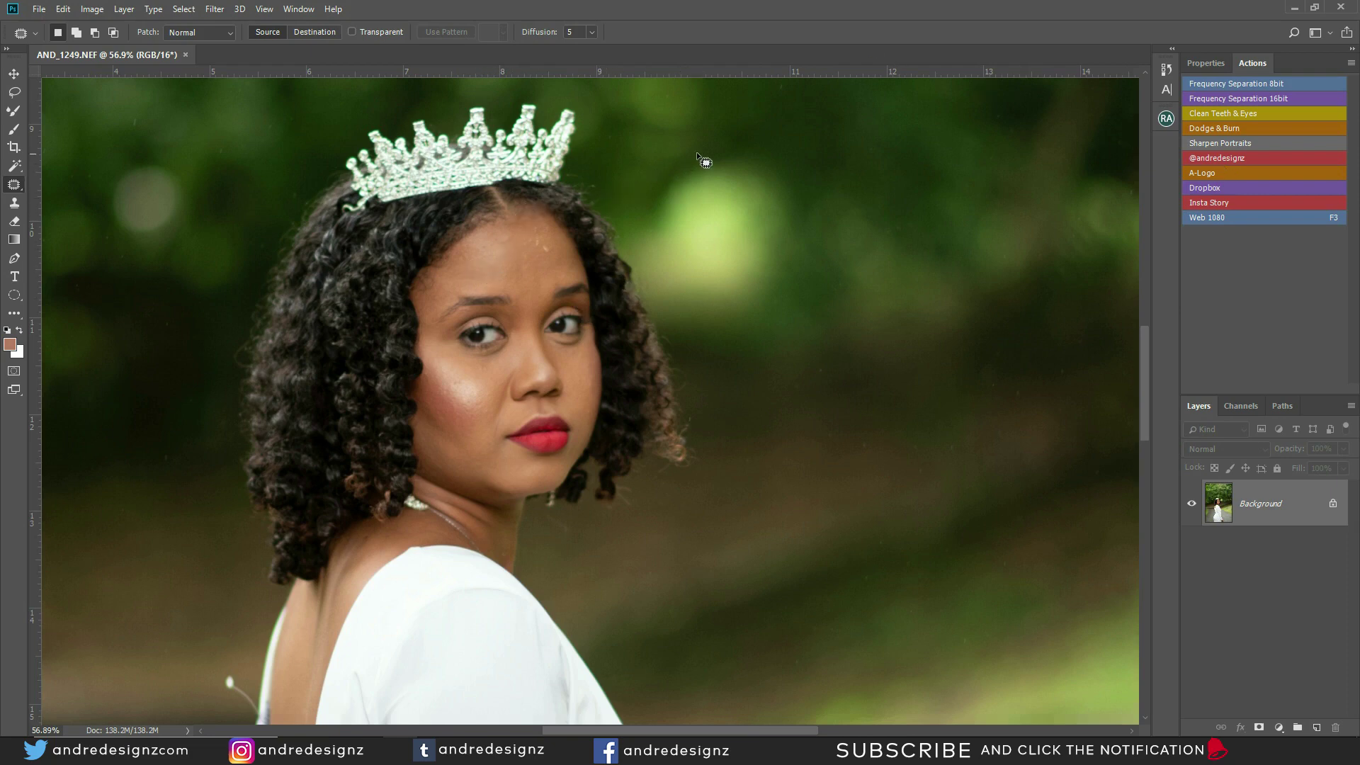
left_click(1248, 99)
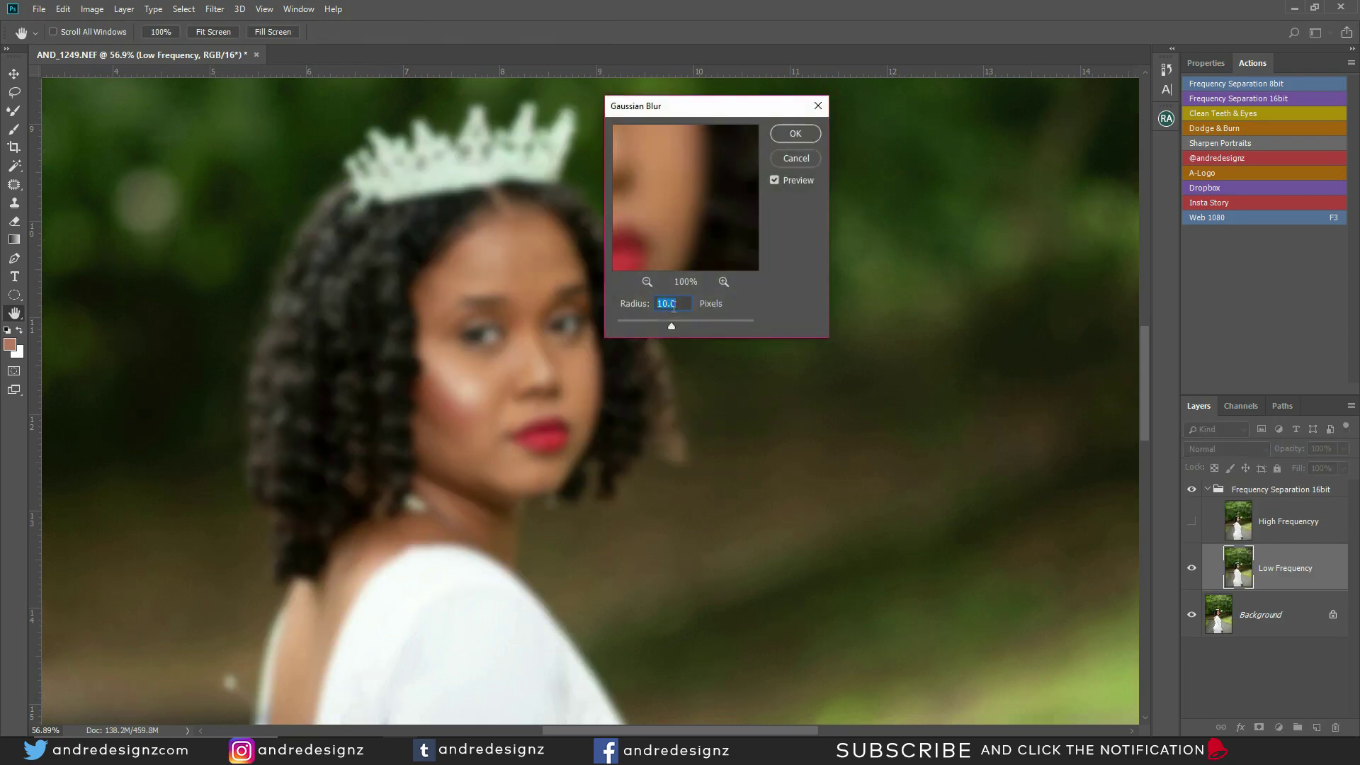
type("4")
key("BackSpace")
type("6")
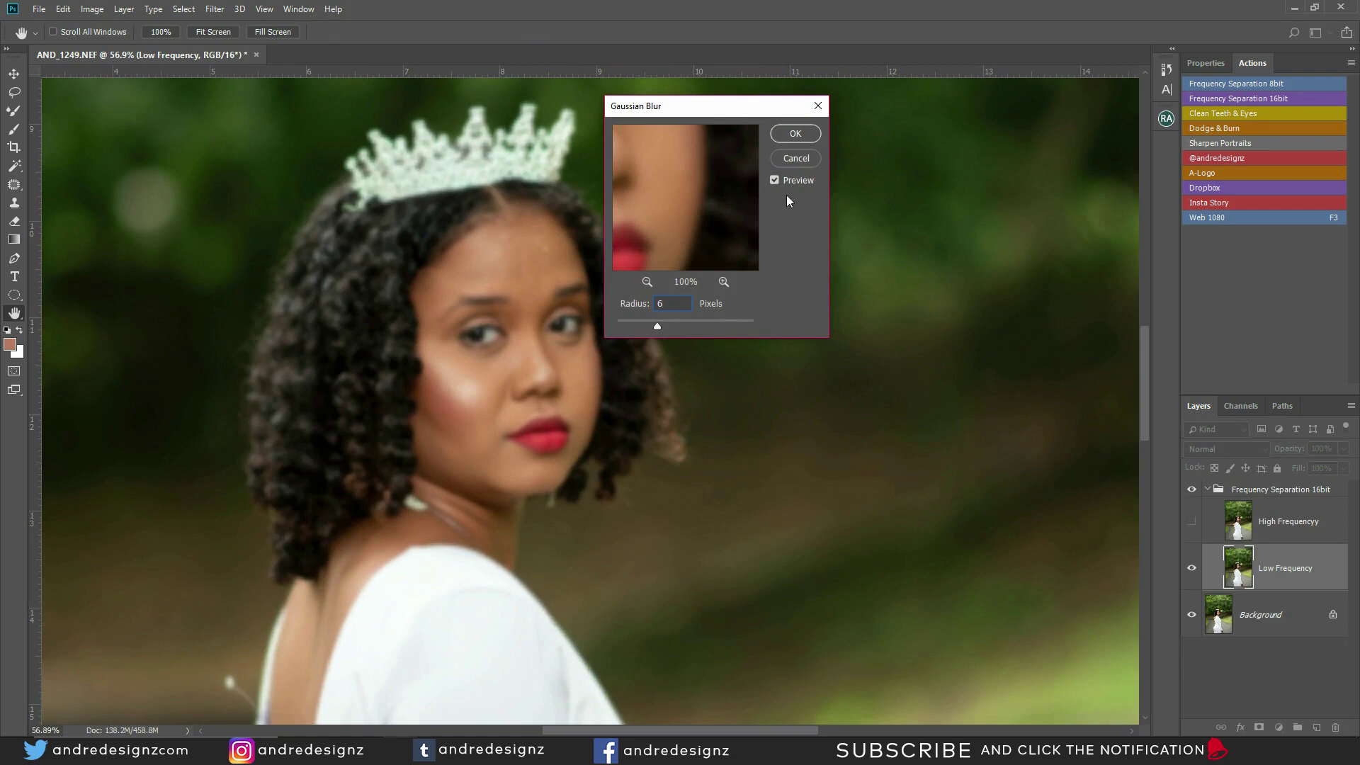
left_click(796, 135)
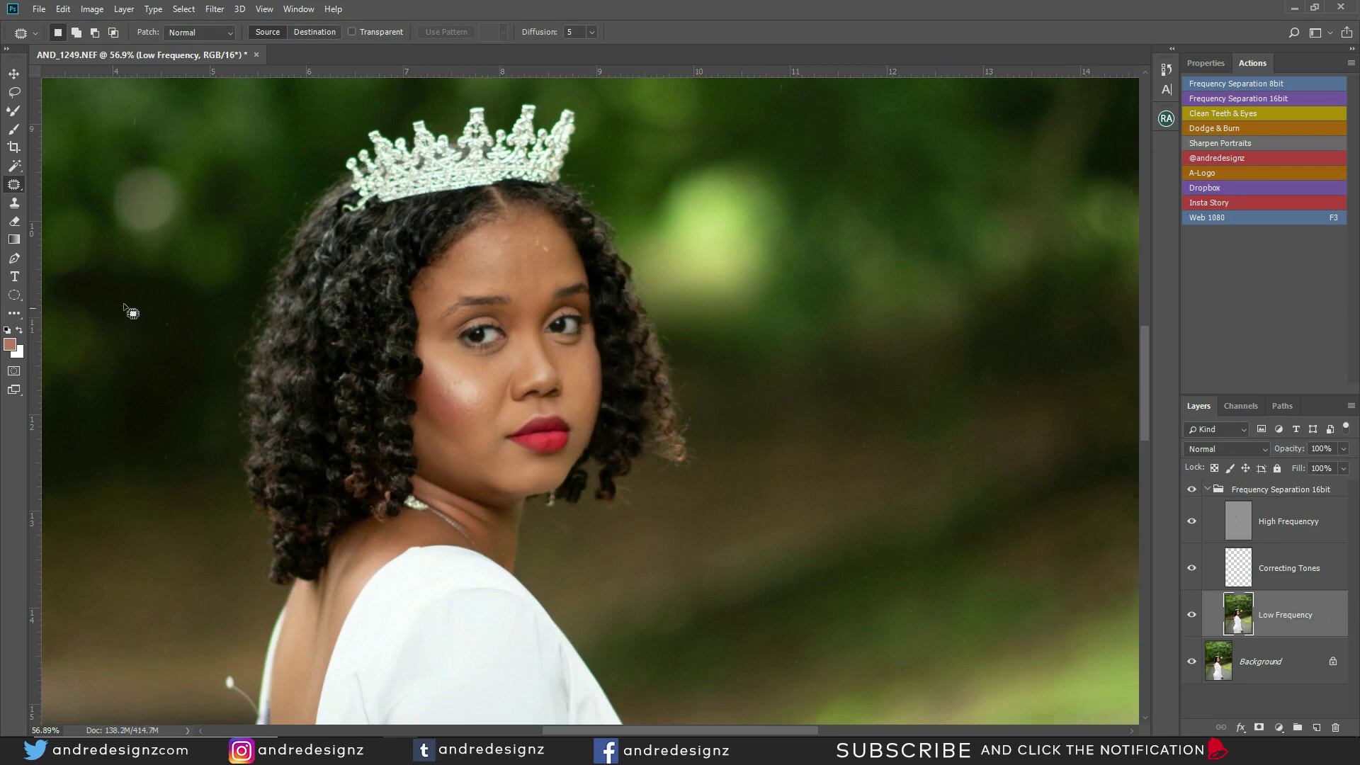
Choose the Mixer Brush tool for the Low Frequency layer and check its brush load and cleaning options.
left_click(11, 113)
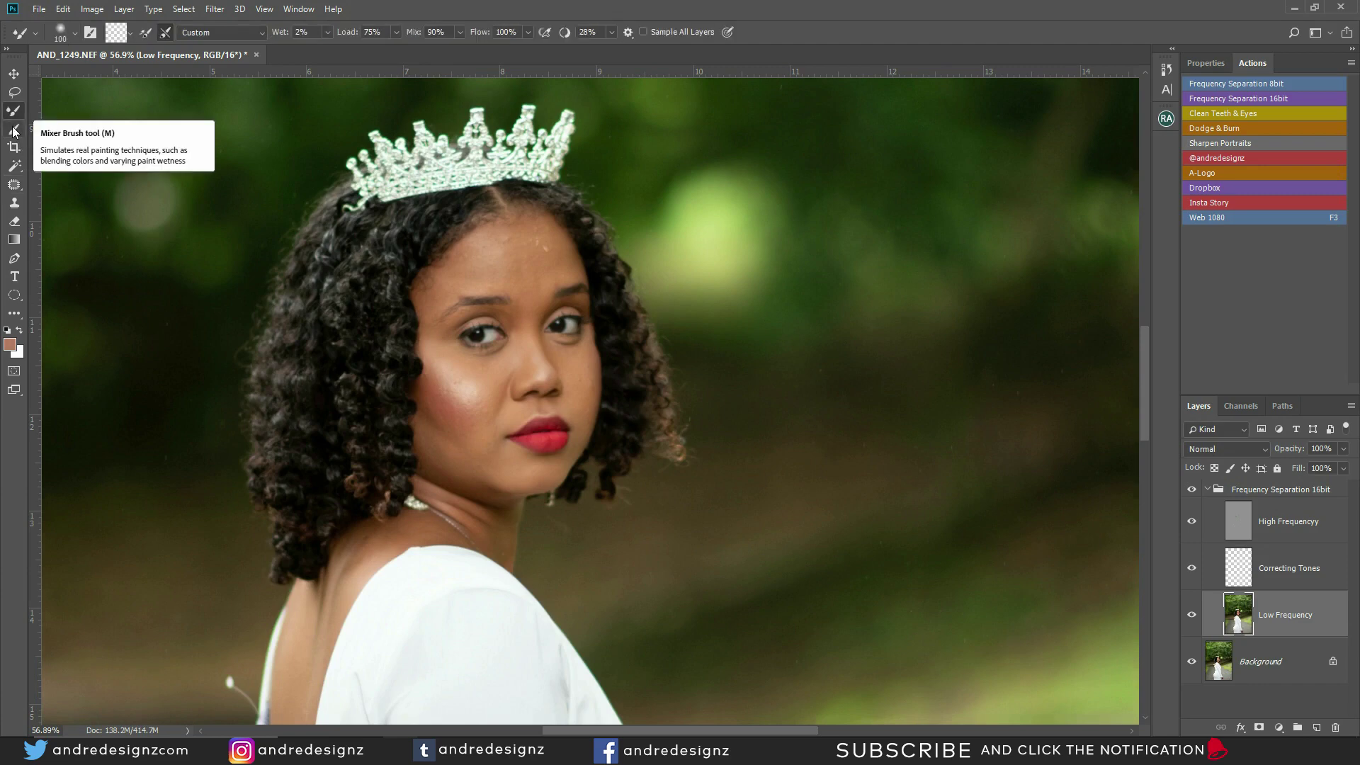
left_click(12, 130)
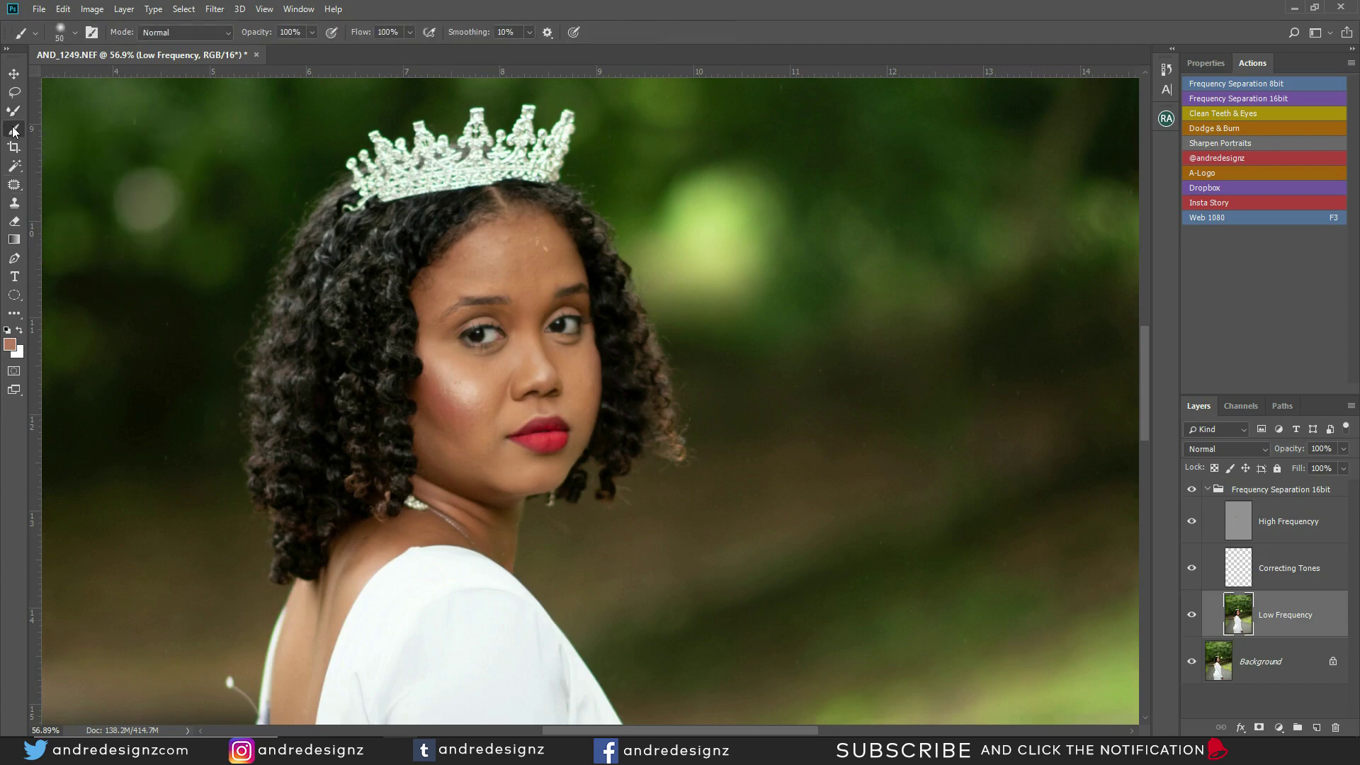
left_click(16, 112)
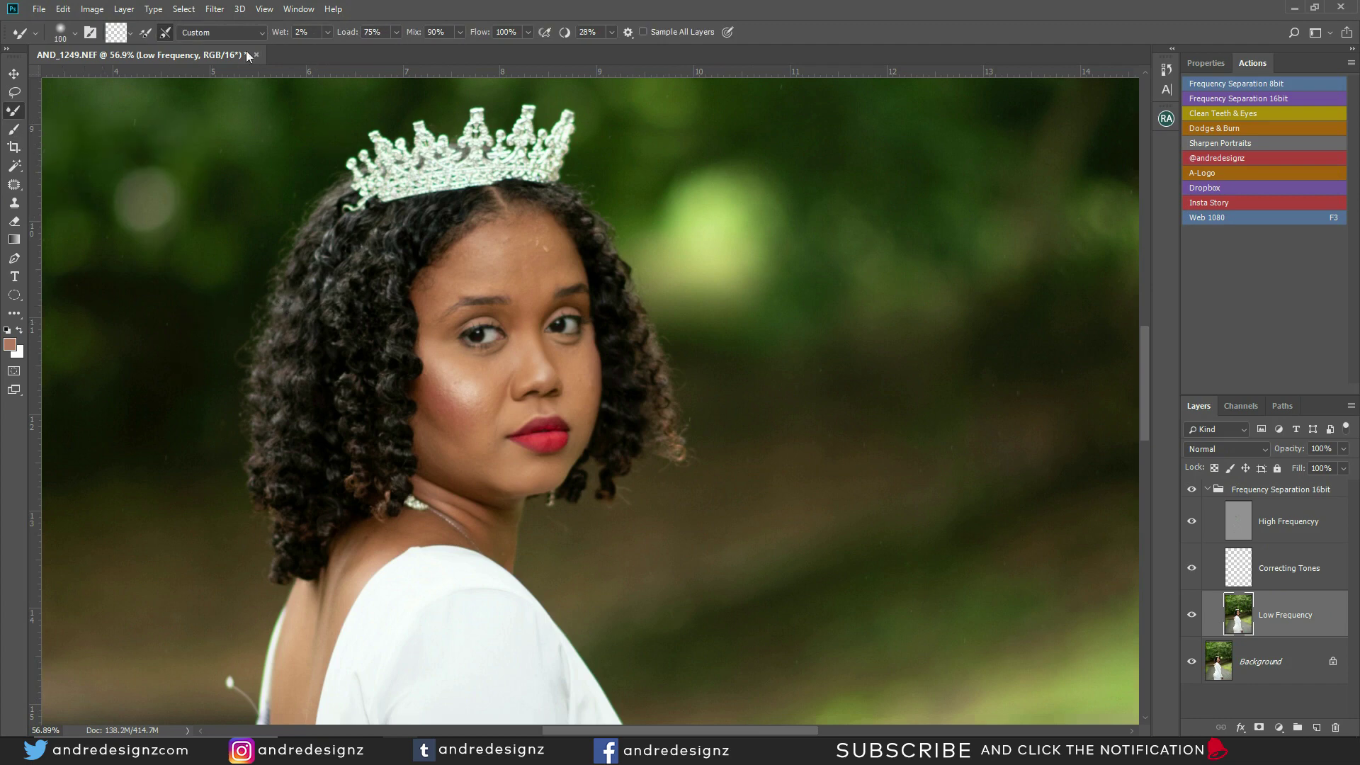
left_click(130, 33)
left_click(138, 58)
left_click(165, 33)
Blend the skin tones across the forehead on the Low Frequency layer with the Mixer Brush at 80 px.
scroll(663, 269, "up", 3)
scroll(509, 247, "up", 3)
scroll(468, 245, "down", 1)
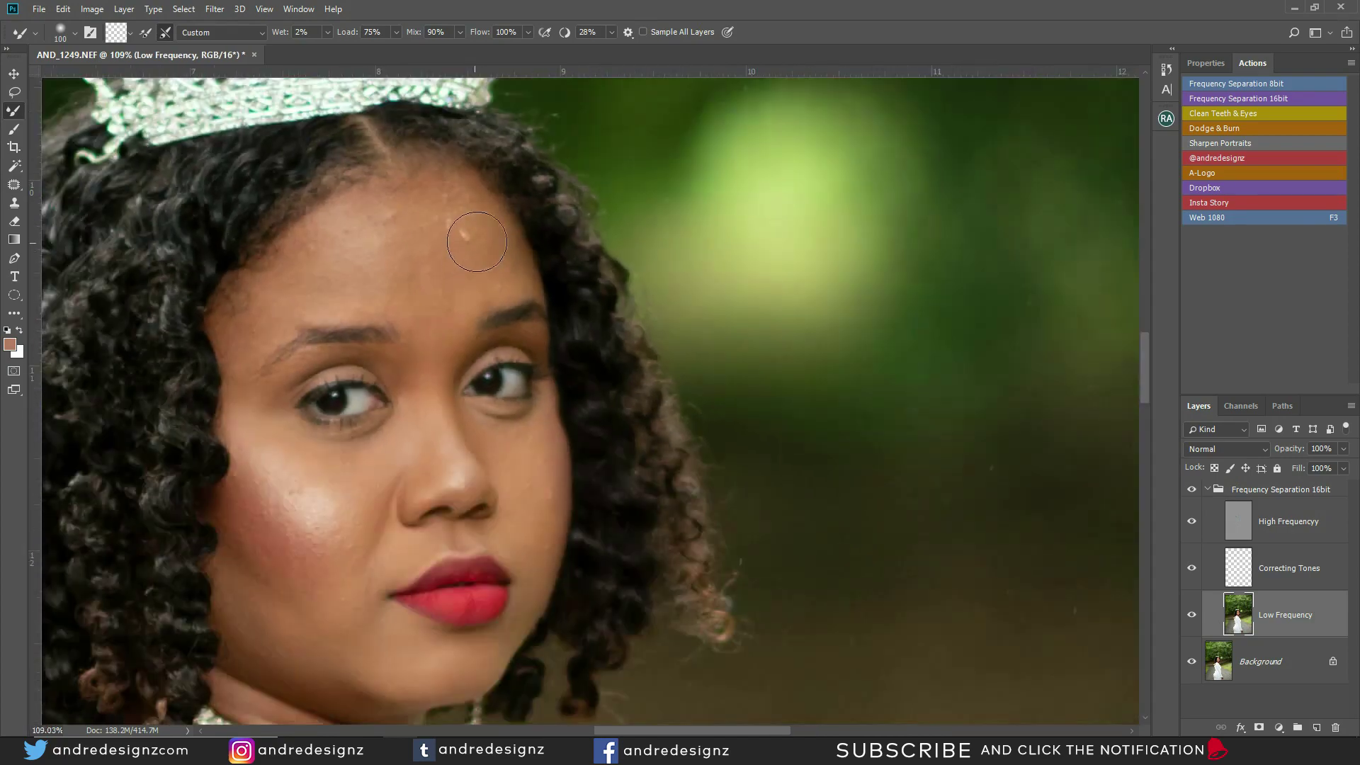
left_click_drag(386, 379, 385, 279)
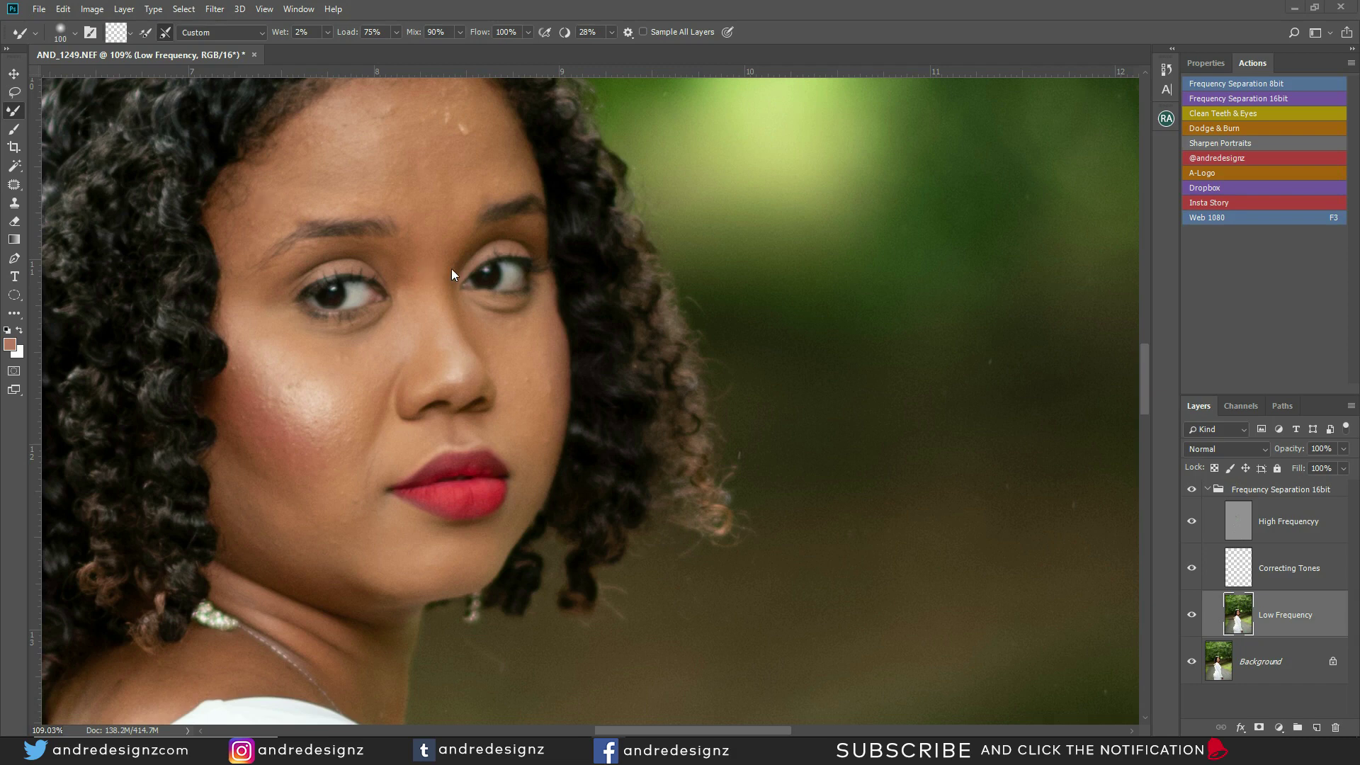
key("bracketleft")
key("bracketleft")
key("bracketleft")
key("bracketleft")
key("bracketleft")
key("bracketleft")
left_click_drag(419, 159, 434, 239)
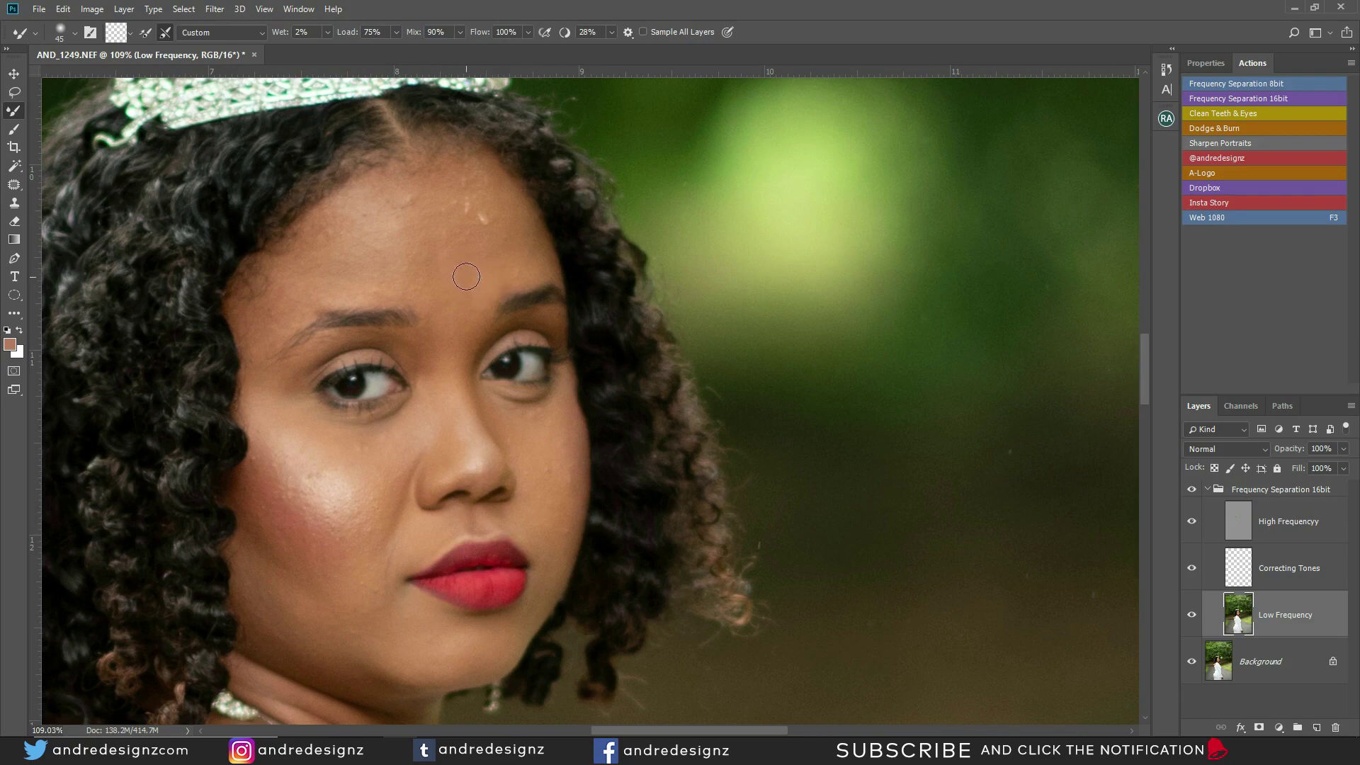
scroll(469, 283, "down", 3)
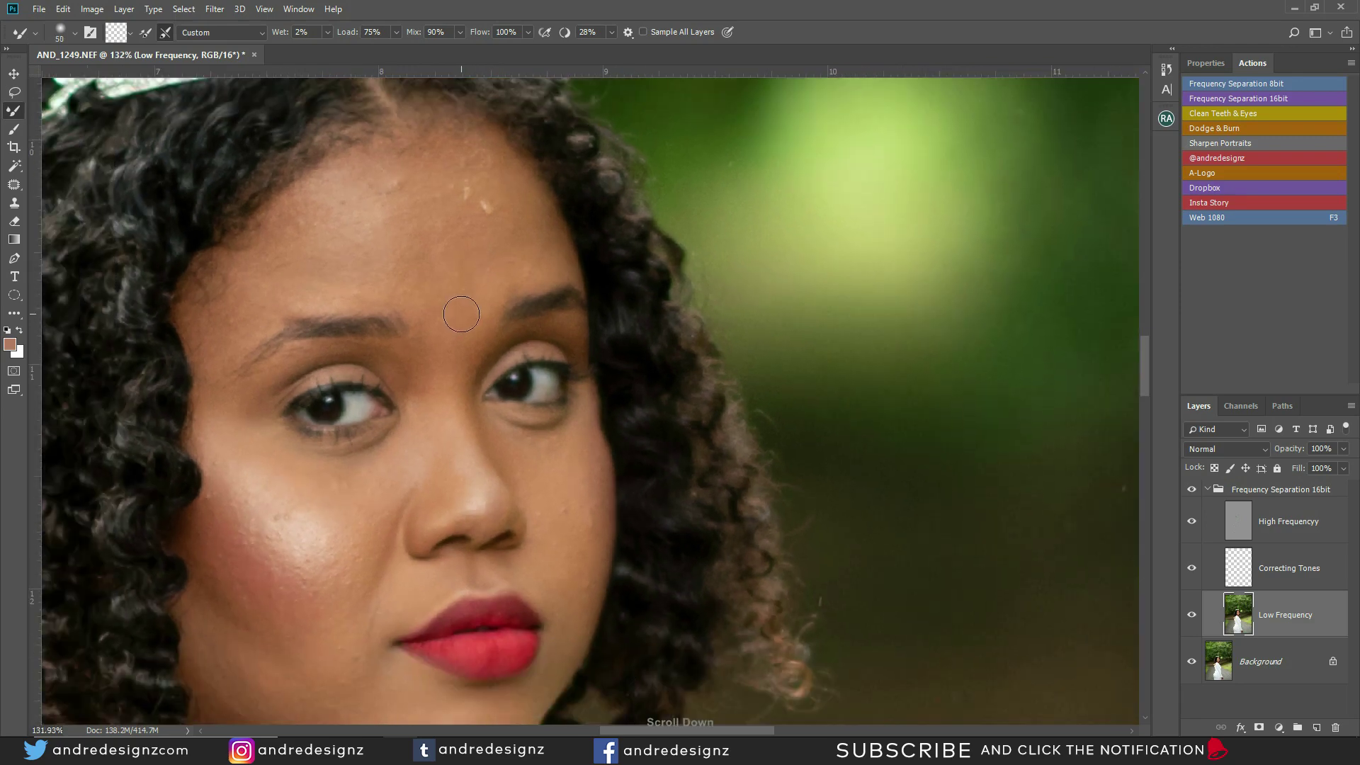
key("bracketright")
key("bracketright")
key("bracketright")
key("bracketright")
mouse_move(450, 267)
left_mouse_down()
mouse_move(435, 217)
mouse_move(388, 256)
mouse_move(342, 249)
mouse_move(343, 237)
mouse_move(421, 256)
mouse_move(514, 232)
mouse_move(497, 269)
mouse_move(509, 233)
mouse_move(462, 250)
mouse_move(355, 244)
left_mouse_up()
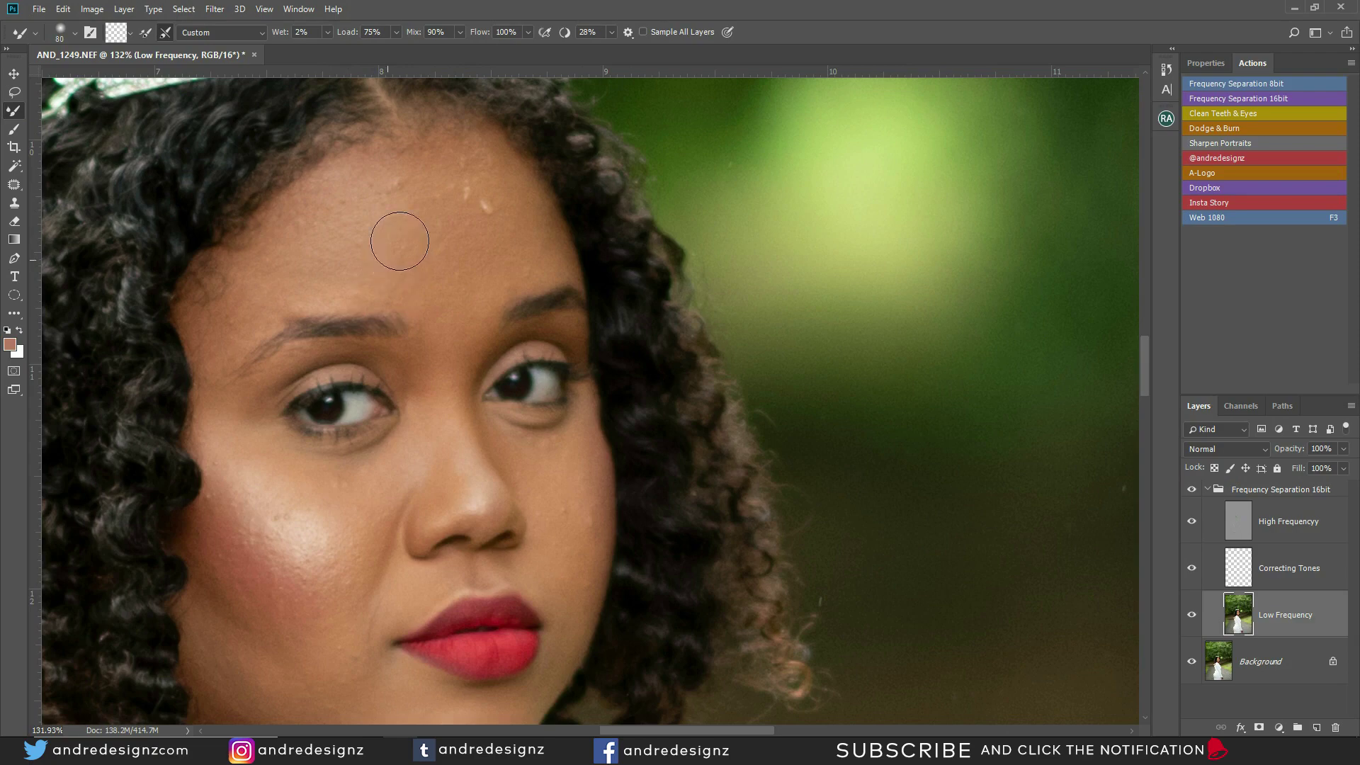
Blend more of the forehead down to the eyebrows, and toggle the Frequency Separation 16bit group to compare before and after.
left_click_drag(394, 270, 438, 178)
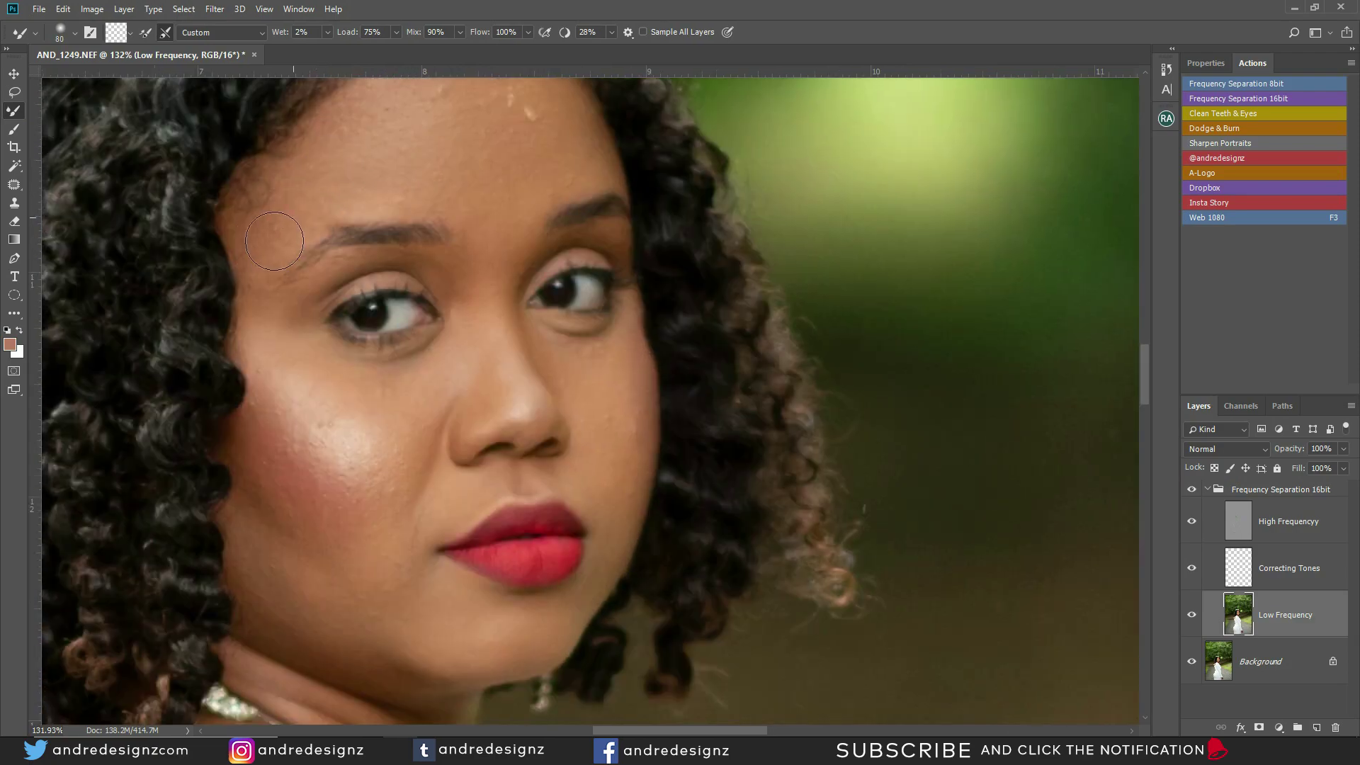
left_click_drag(468, 134, 355, 240)
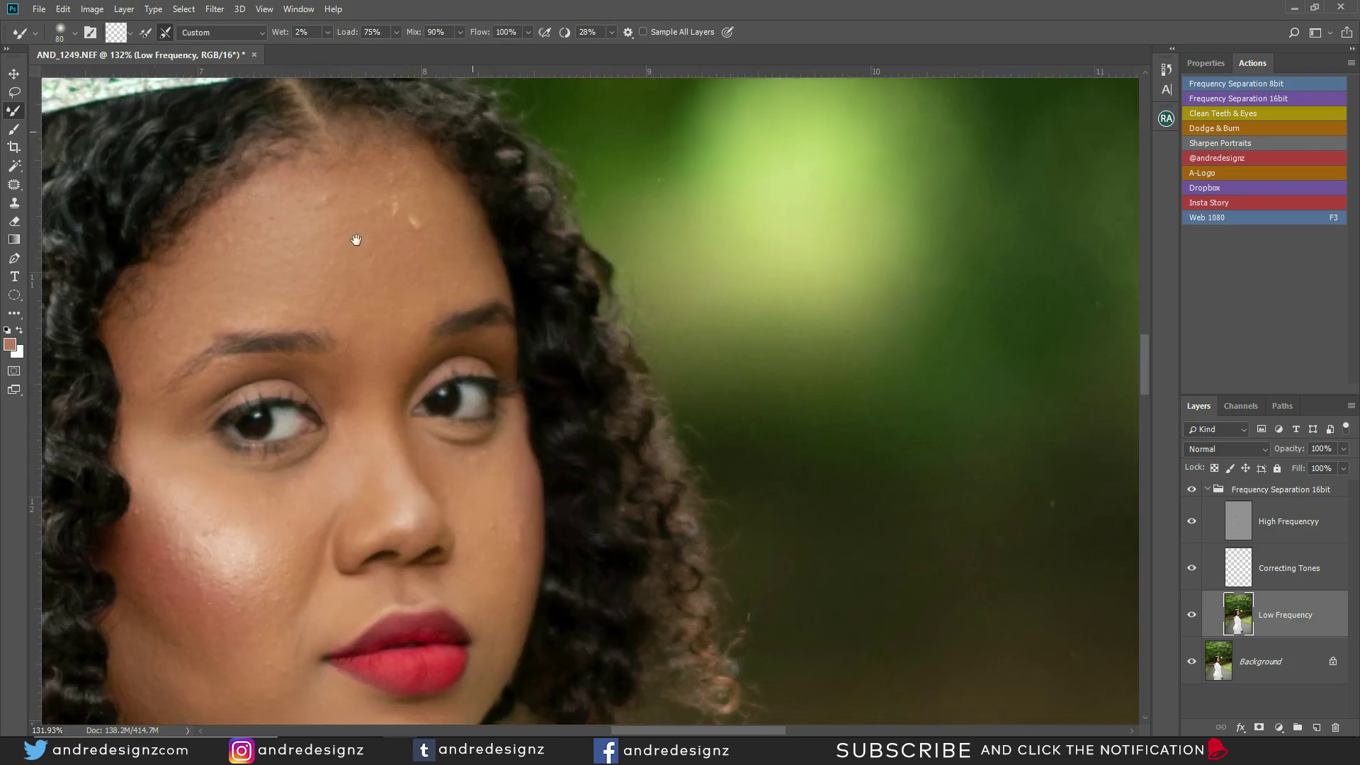
mouse_move(435, 272)
left_mouse_down()
mouse_move(473, 267)
mouse_move(443, 248)
left_mouse_up()
left_click_drag(371, 357, 417, 223)
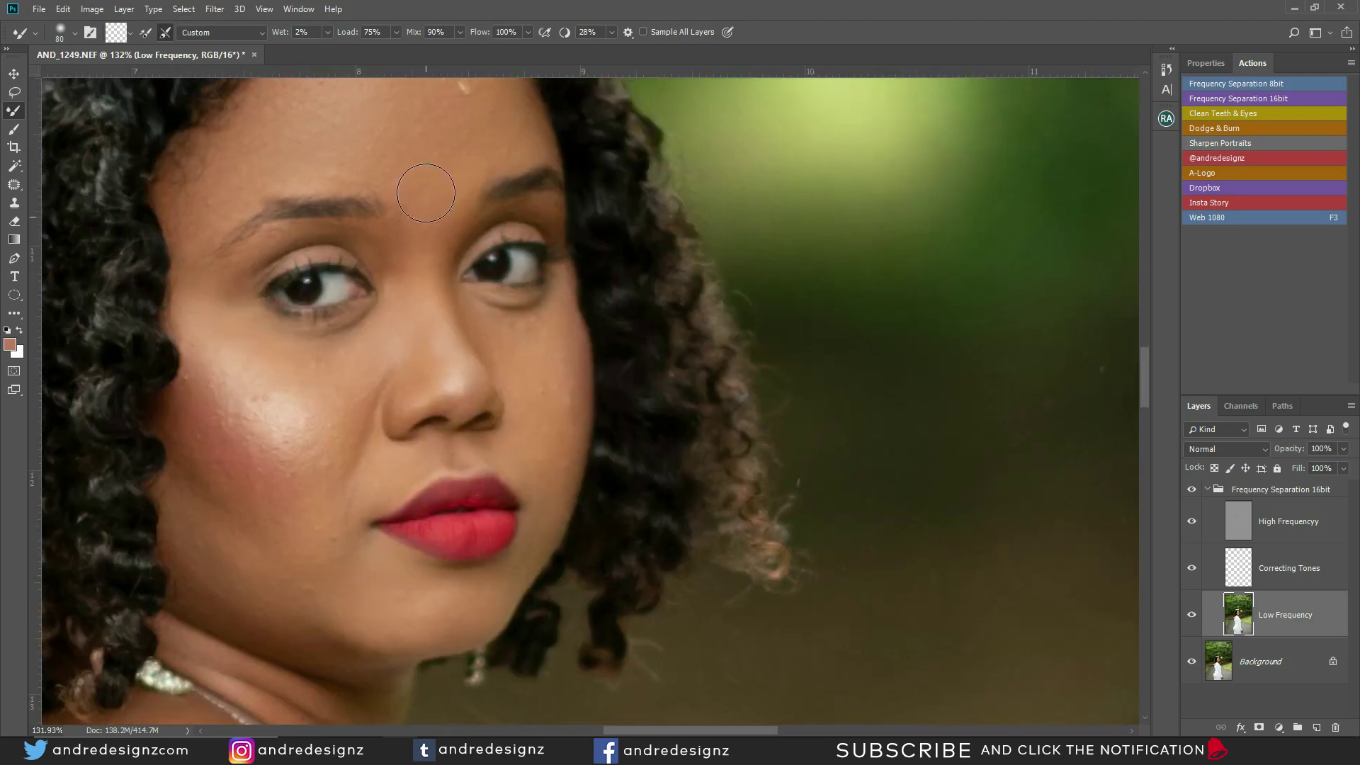
key("bracketleft")
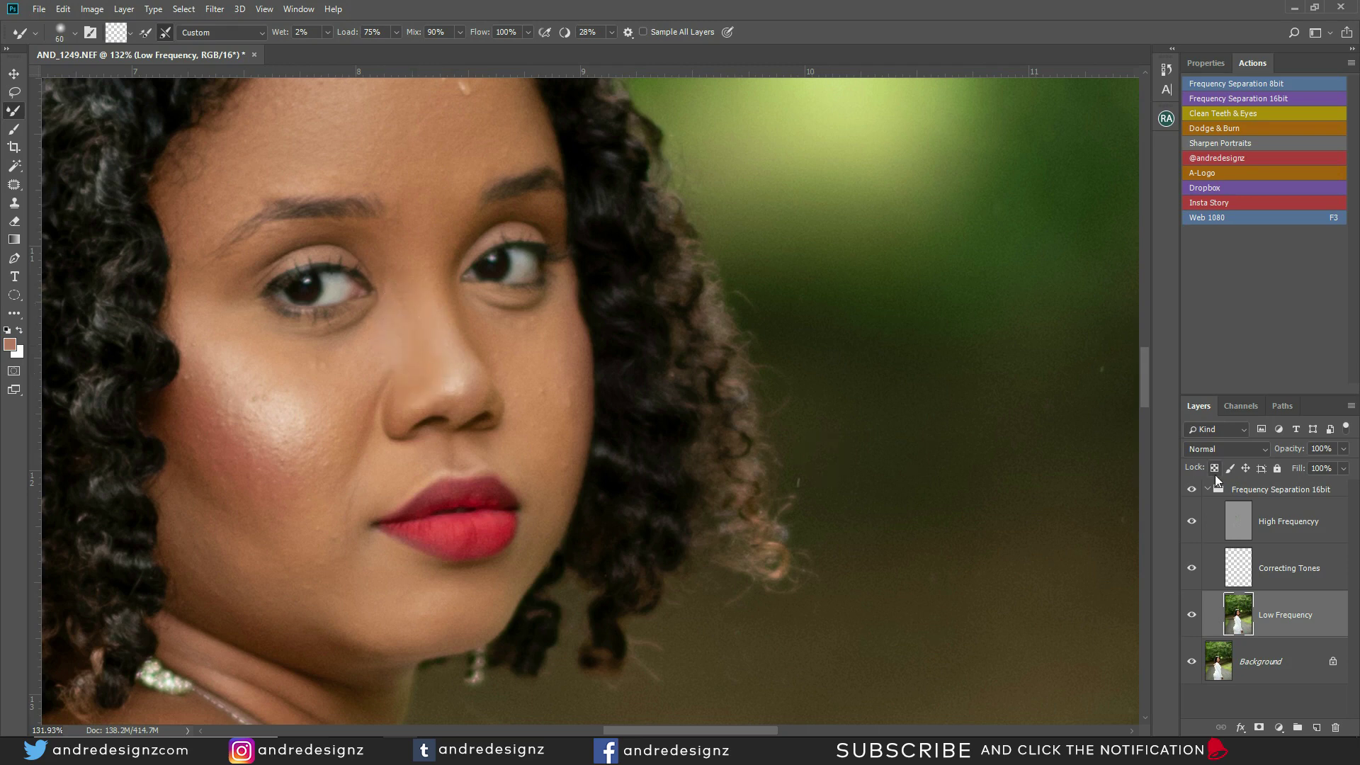
left_click(1192, 492)
Smooth the tones of the highlighted cheek and the chin with the Mixer Brush, ending at a brush size of 90 px.
key("bracketright")
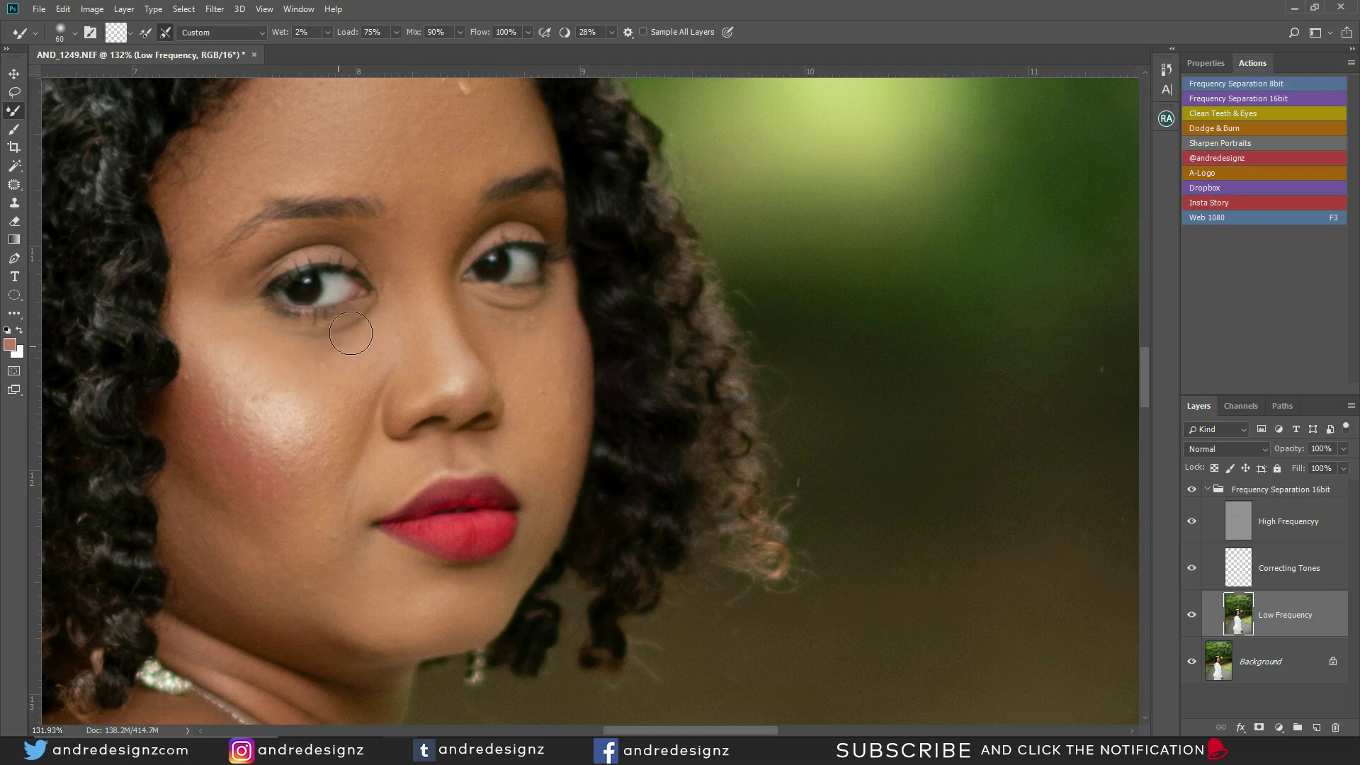
key("bracketright")
key("bracketright")
key("bracketright")
key("bracketright")
mouse_move(270, 403)
left_mouse_down()
mouse_move(277, 437)
mouse_move(256, 401)
mouse_move(296, 435)
mouse_move(205, 320)
mouse_move(285, 380)
mouse_move(335, 385)
mouse_move(229, 449)
mouse_move(277, 510)
mouse_move(209, 460)
mouse_move(291, 501)
mouse_move(259, 423)
mouse_move(291, 570)
mouse_move(186, 532)
mouse_move(185, 546)
mouse_move(298, 643)
mouse_move(230, 593)
mouse_move(342, 584)
mouse_move(344, 566)
mouse_move(316, 538)
mouse_move(362, 583)
mouse_move(332, 544)
mouse_move(358, 581)
mouse_move(337, 549)
left_mouse_up()
key("]")
key("[")
key("[")
mouse_move(369, 501)
left_mouse_down()
mouse_move(379, 601)
mouse_move(366, 611)
mouse_move(435, 619)
mouse_move(420, 629)
mouse_move(380, 623)
mouse_move(438, 594)
left_mouse_up()
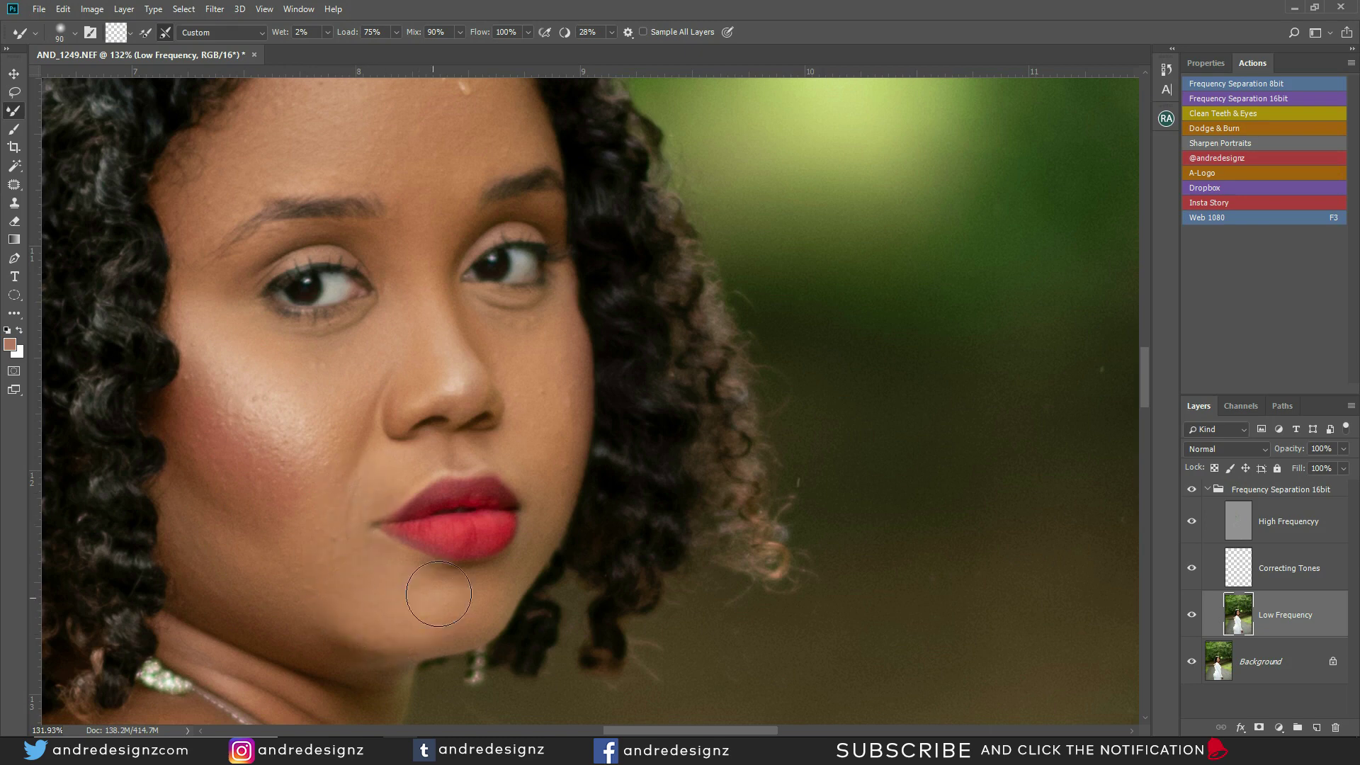
Blend the tones of the far cheek and along the nose, reducing the Mixer Brush to 70 px.
mouse_move(559, 444)
left_mouse_down()
mouse_move(587, 476)
mouse_move(551, 375)
left_mouse_up()
left_click_drag(553, 435, 530, 342)
key("[")
key("[")
mouse_move(543, 416)
left_mouse_down()
mouse_move(542, 382)
mouse_move(540, 434)
left_mouse_up()
left_click_drag(449, 206, 479, 436)
mouse_move(397, 314)
left_mouse_down()
mouse_move(355, 331)
mouse_move(461, 309)
mouse_move(507, 333)
left_mouse_up()
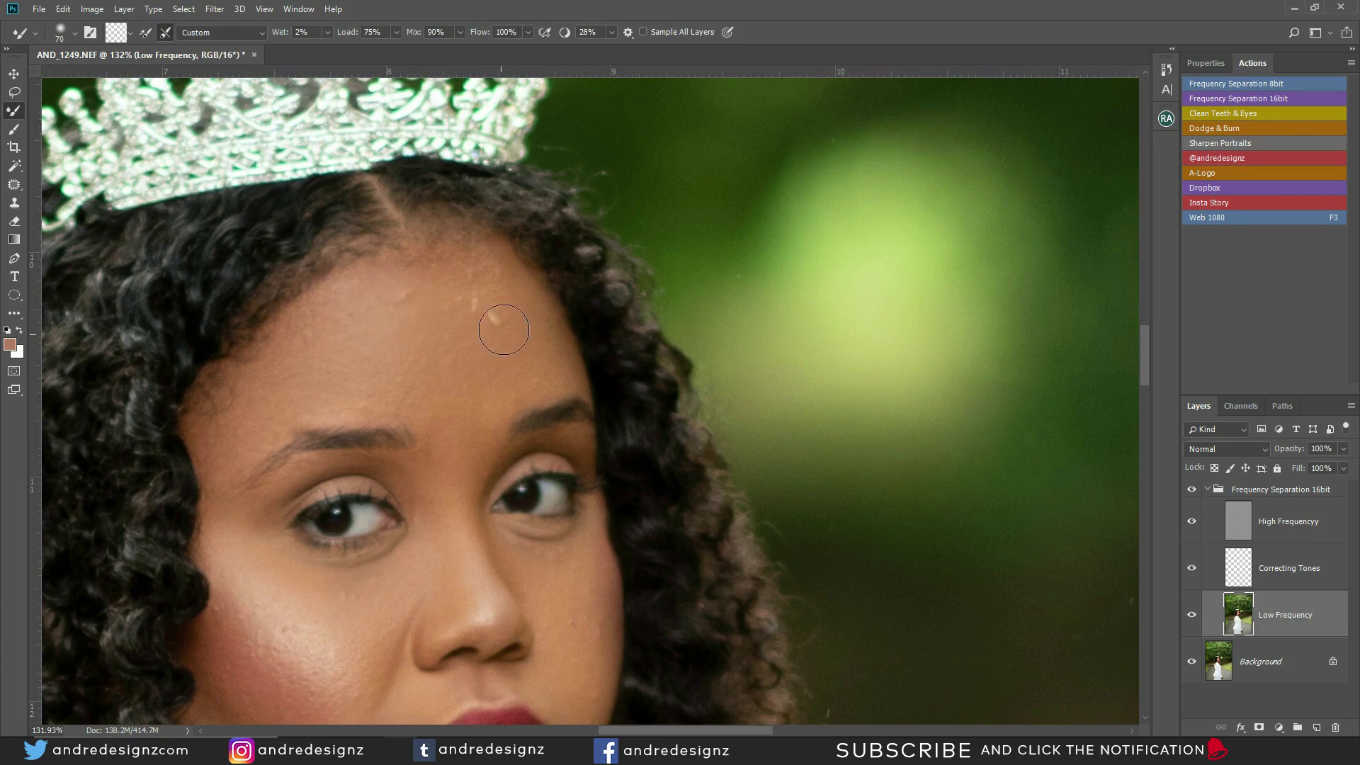
Smooth the skin tones on the neck and the exposed back with the 70 px Mixer Brush.
left_click_drag(465, 365, 442, 257)
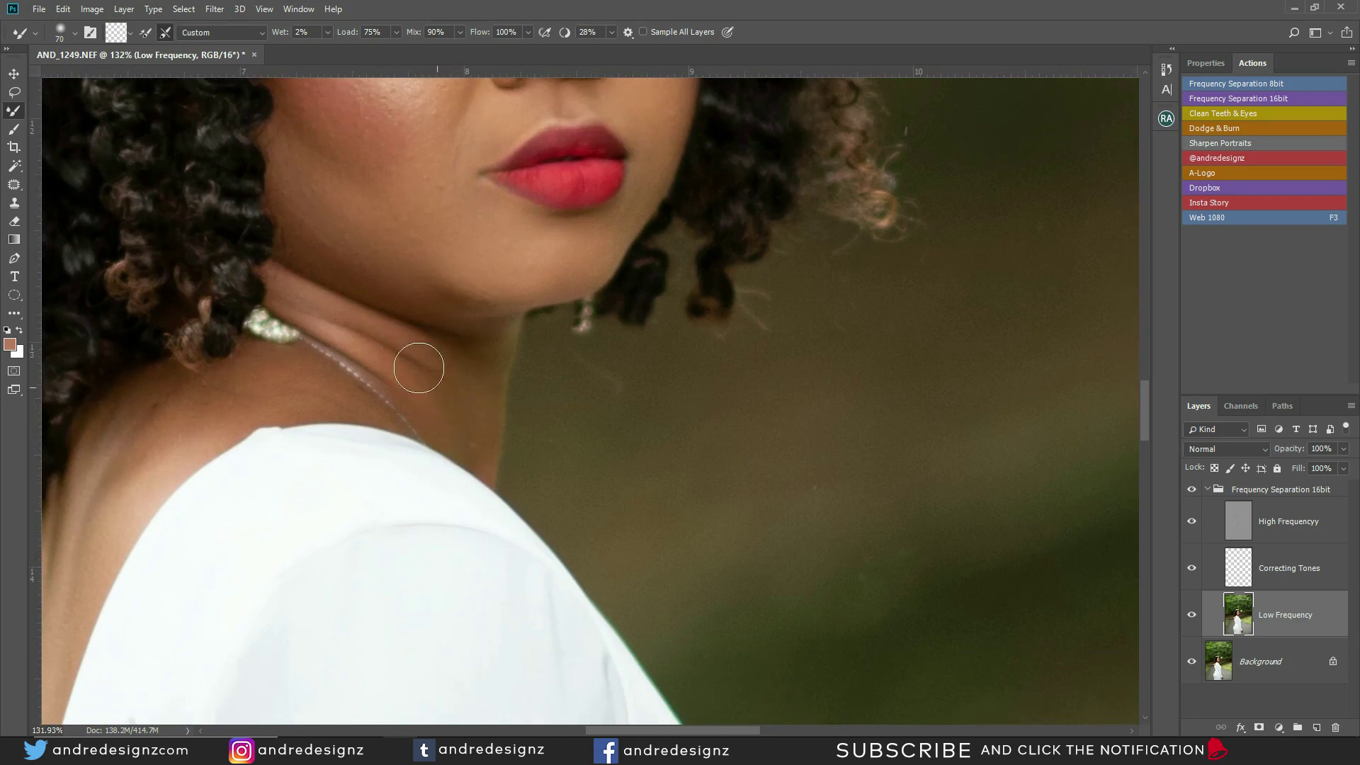
left_click_drag(369, 324, 507, 212)
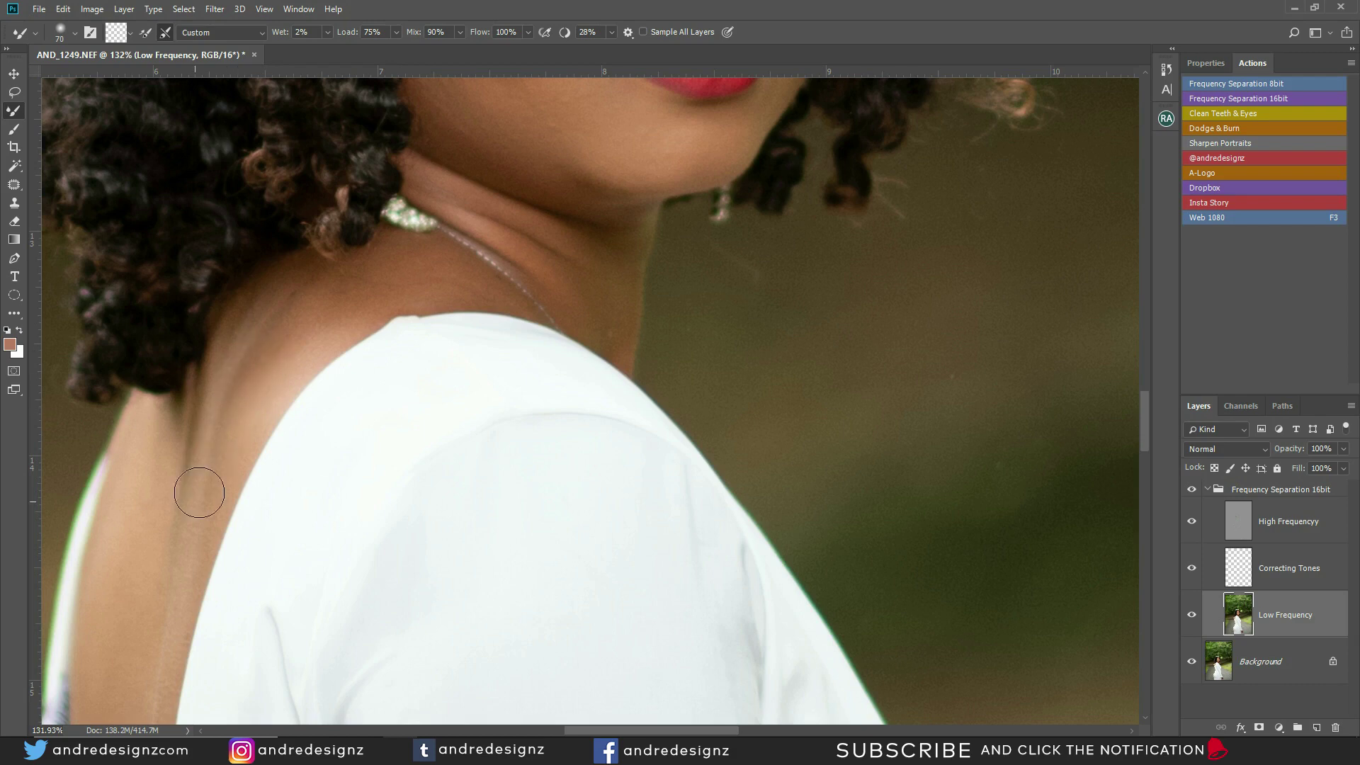
left_click_drag(241, 469, 343, 246)
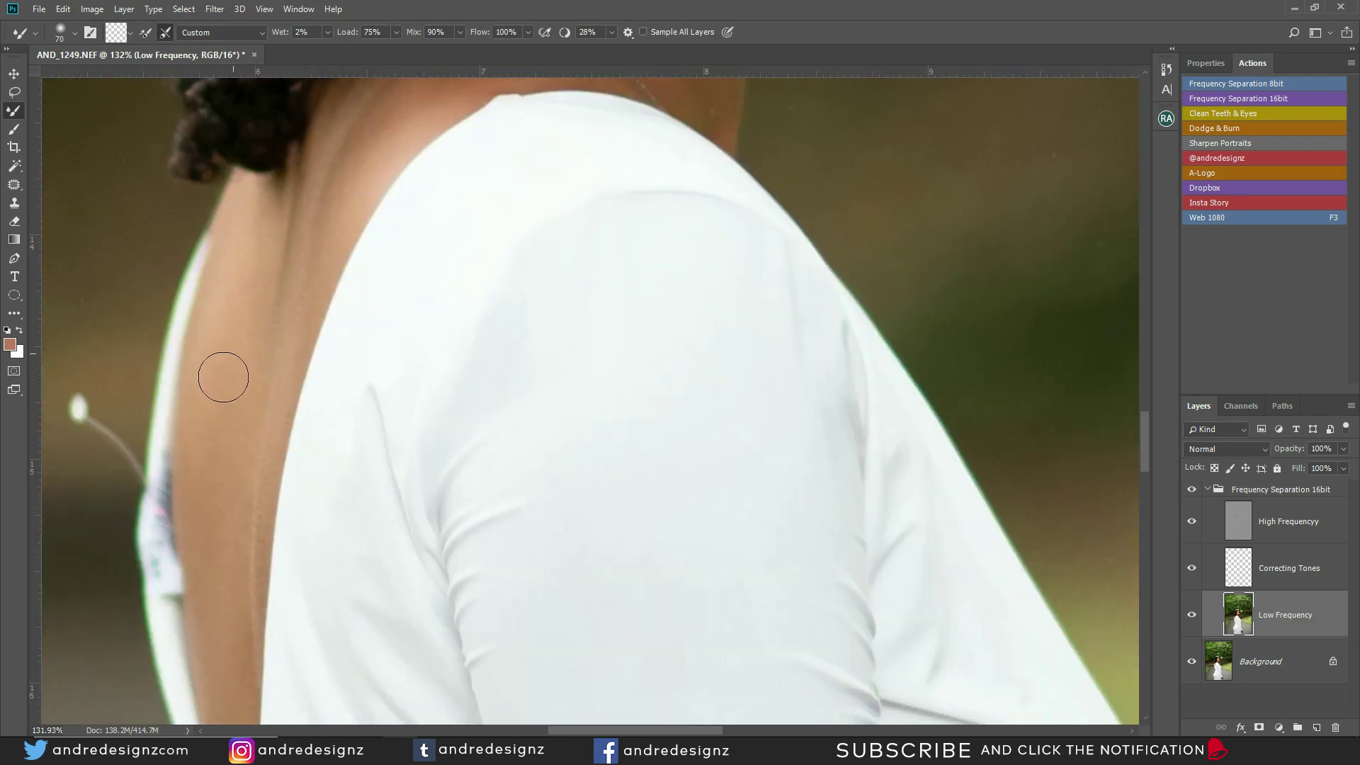
left_click_drag(246, 449, 267, 267)
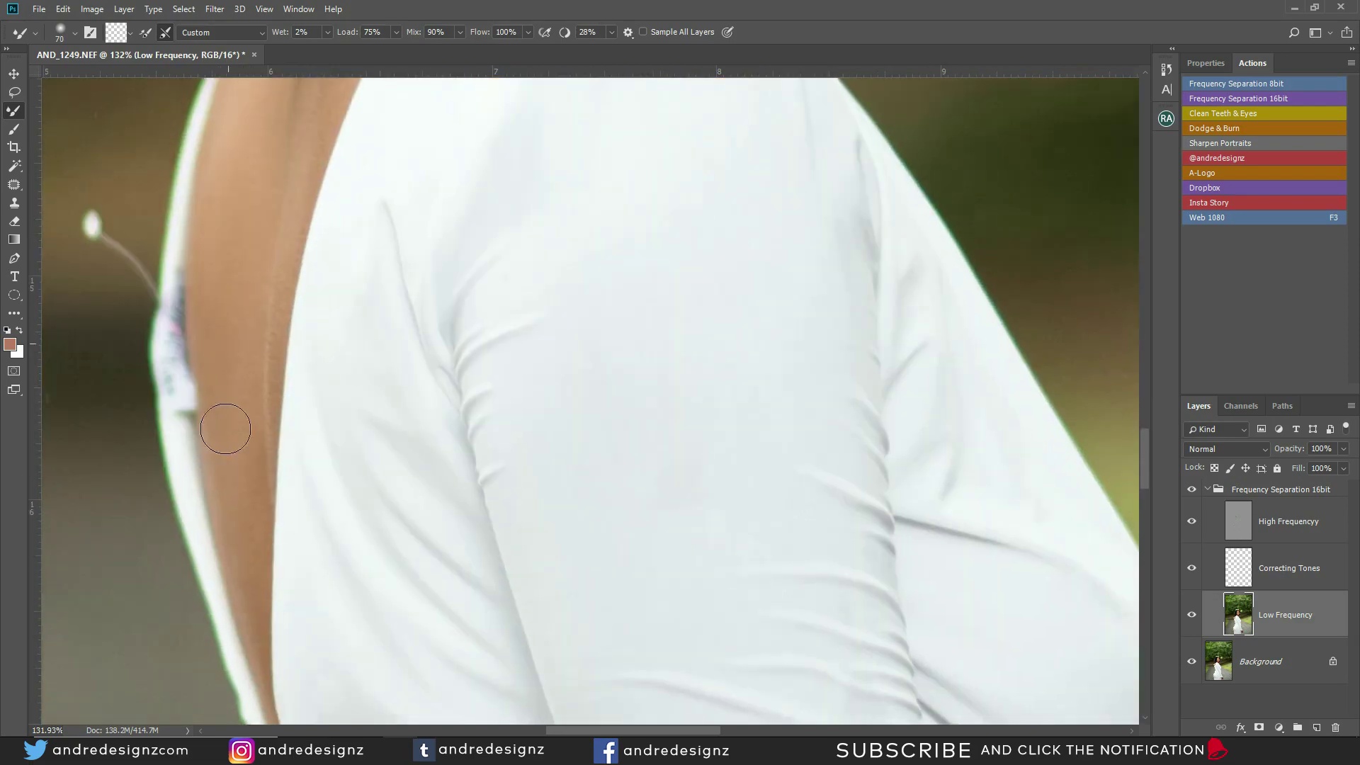
right_click(230, 401)
scroll(467, 549, "down", 8)
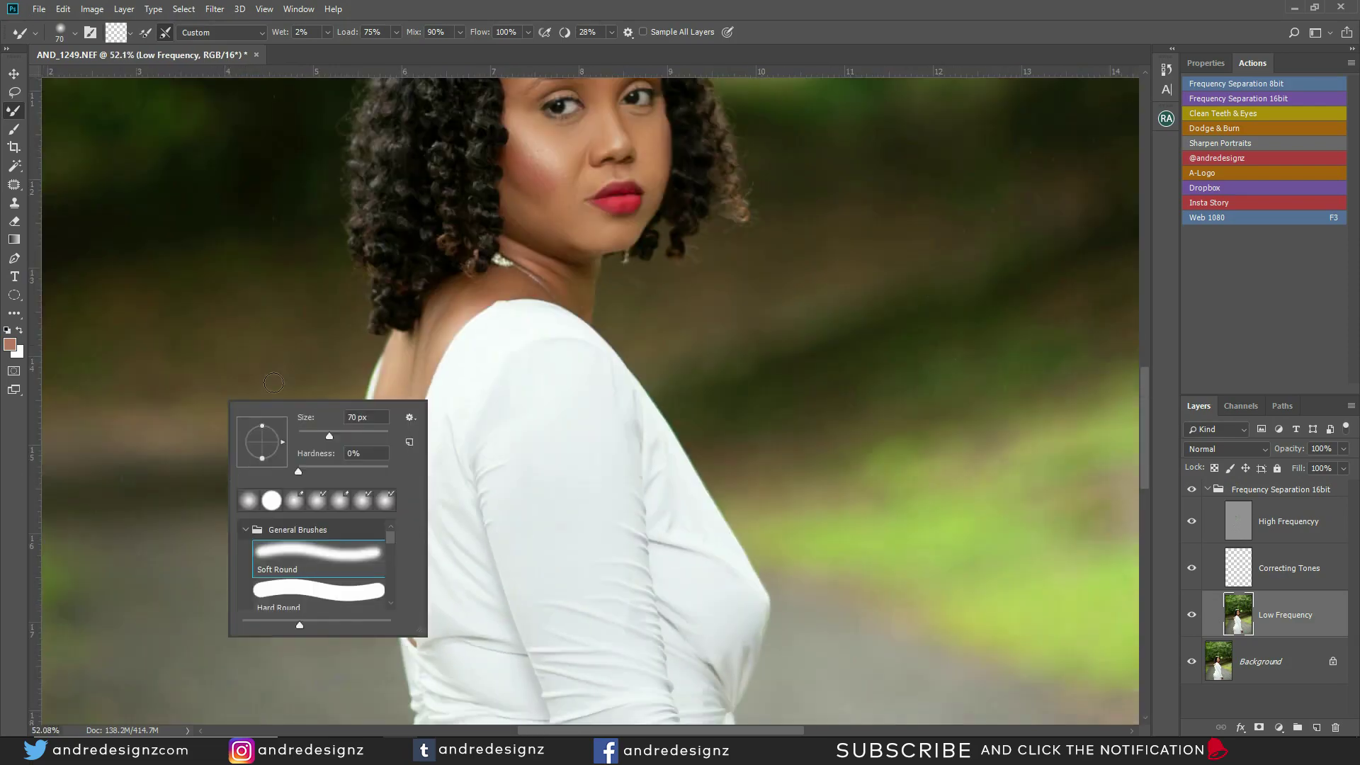
left_click(229, 352)
scroll(411, 383, "down", 8)
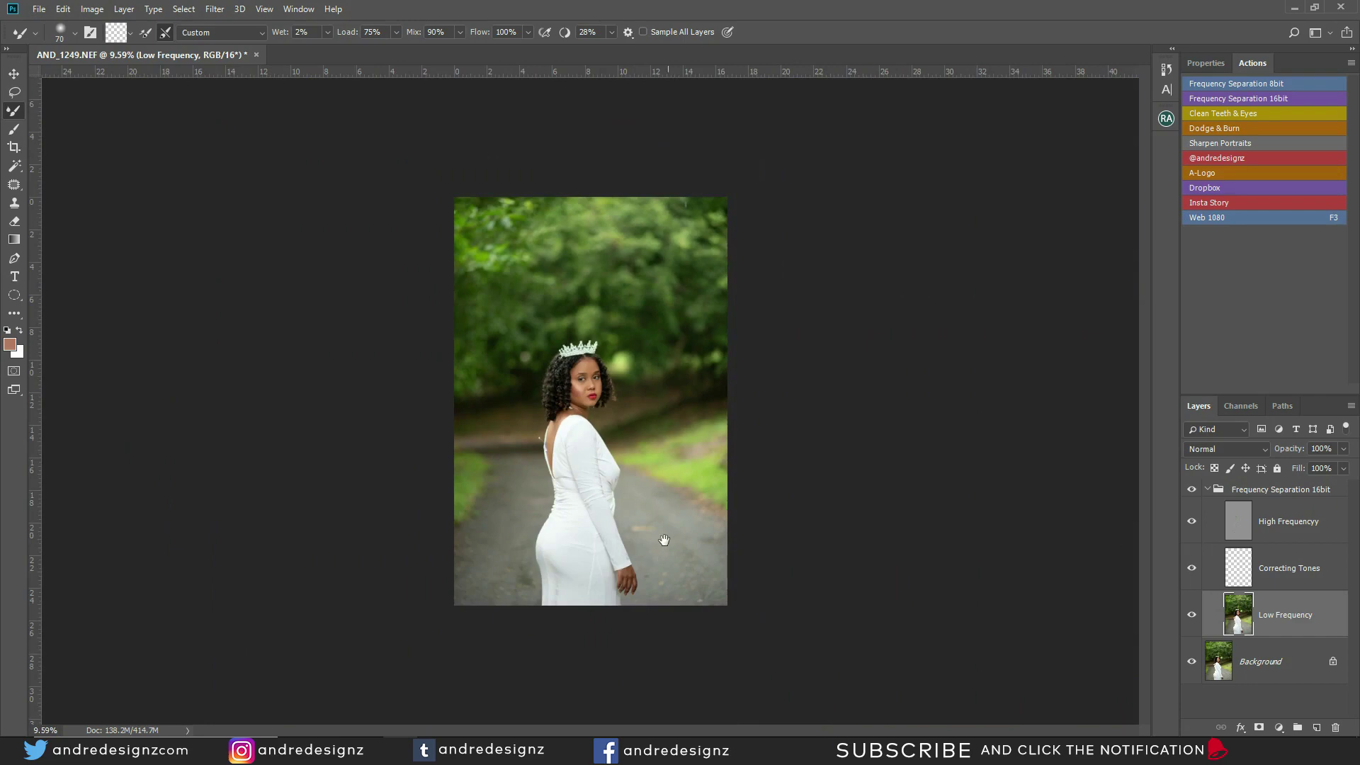
Blend the skin tones on the back of the hand below the sleeve with the 70 px Mixer Brush.
scroll(709, 539, "up", 8)
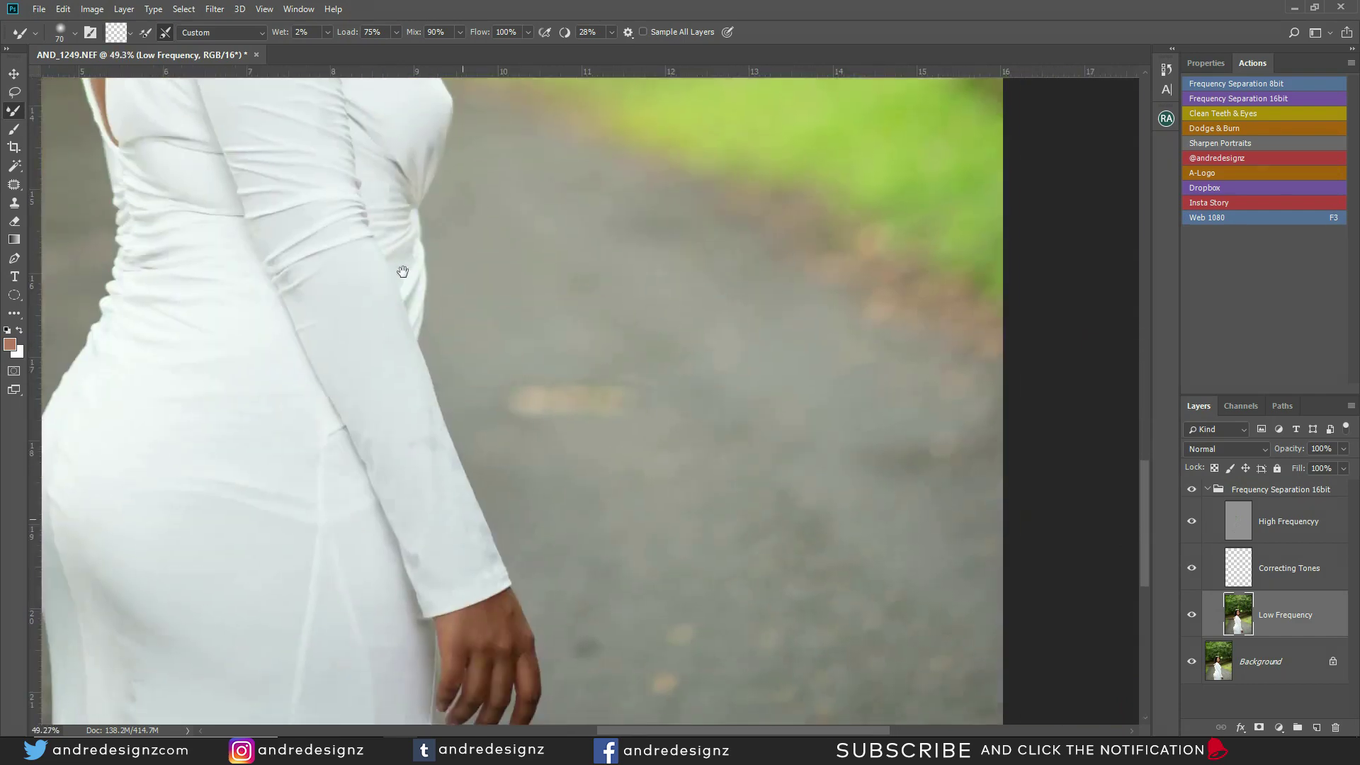
left_click_drag(402, 271, 371, 243)
scroll(430, 355, "up", 10)
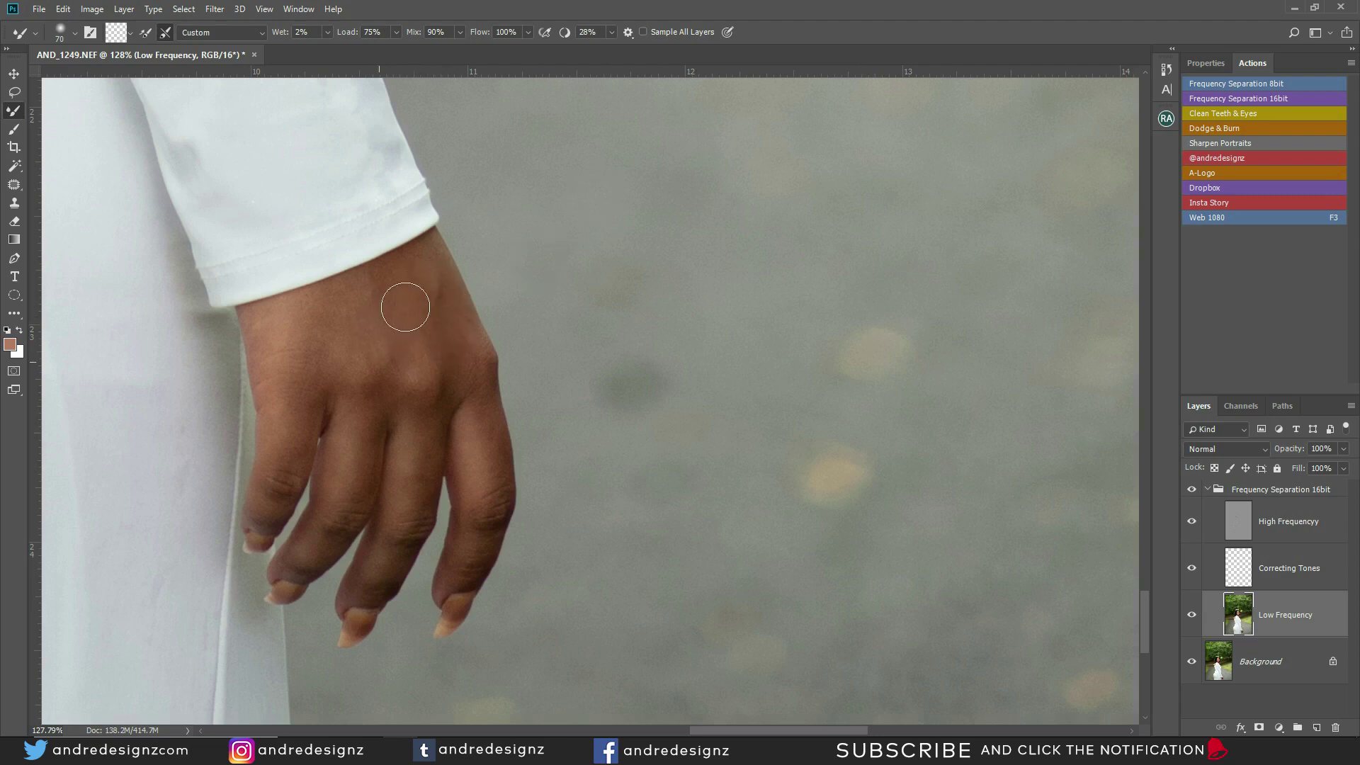
mouse_move(361, 326)
left_mouse_down()
mouse_move(427, 297)
mouse_move(362, 307)
mouse_move(383, 298)
left_mouse_up()
scroll(455, 349, "down", 5)
scroll(453, 385, "down", 1)
scroll(233, 331, "up", 4)
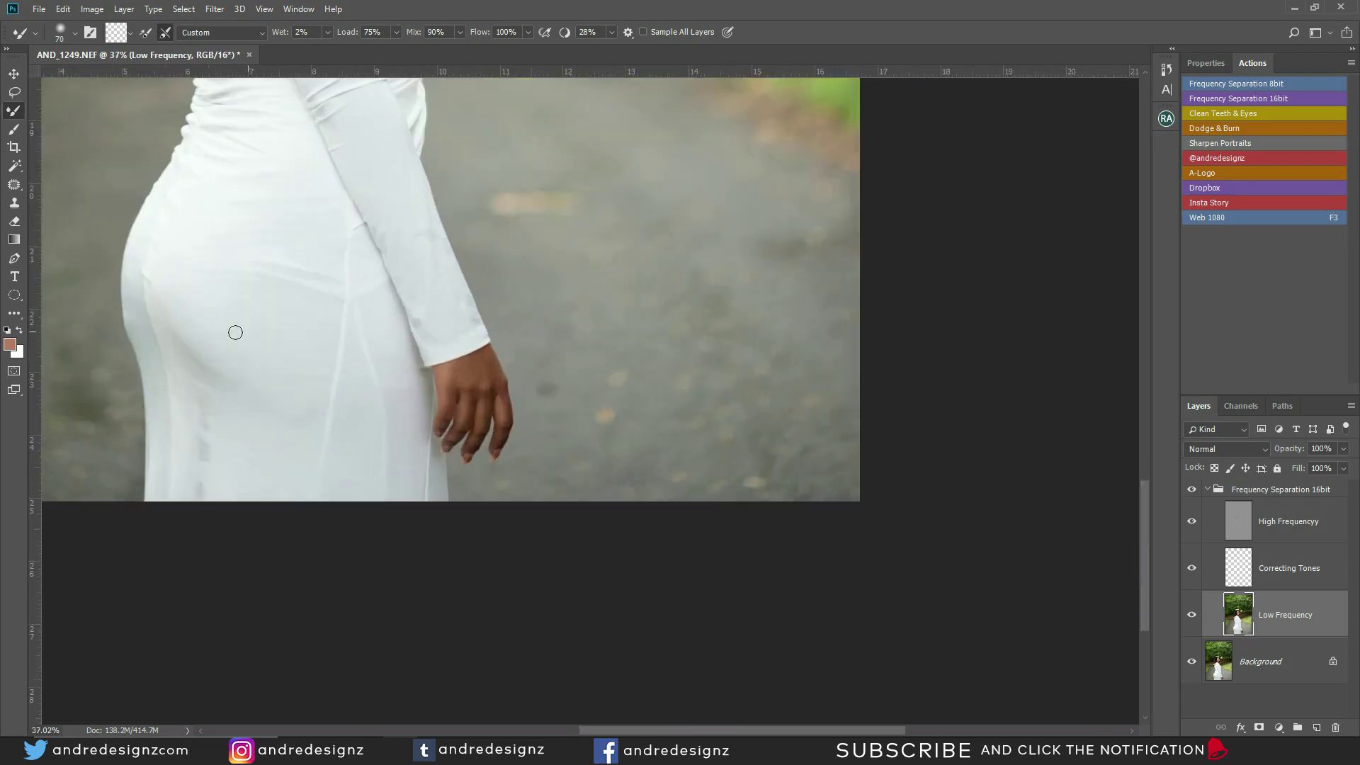
Smooth the fabric tones on the skirt and sleeve of the white dress with the Mixer Brush at 175 px.
scroll(358, 358, "up", 3)
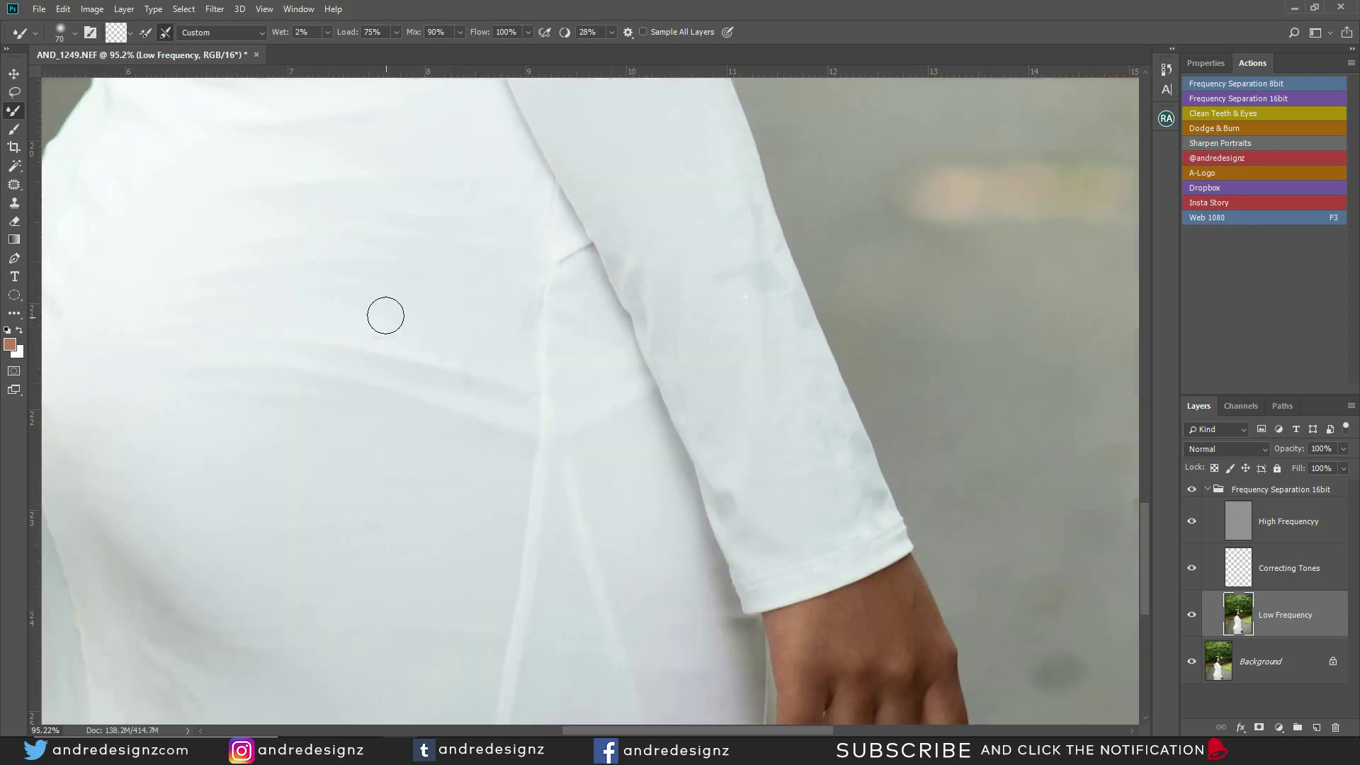
scroll(386, 313, "down", 6)
scroll(387, 318, "up", 1)
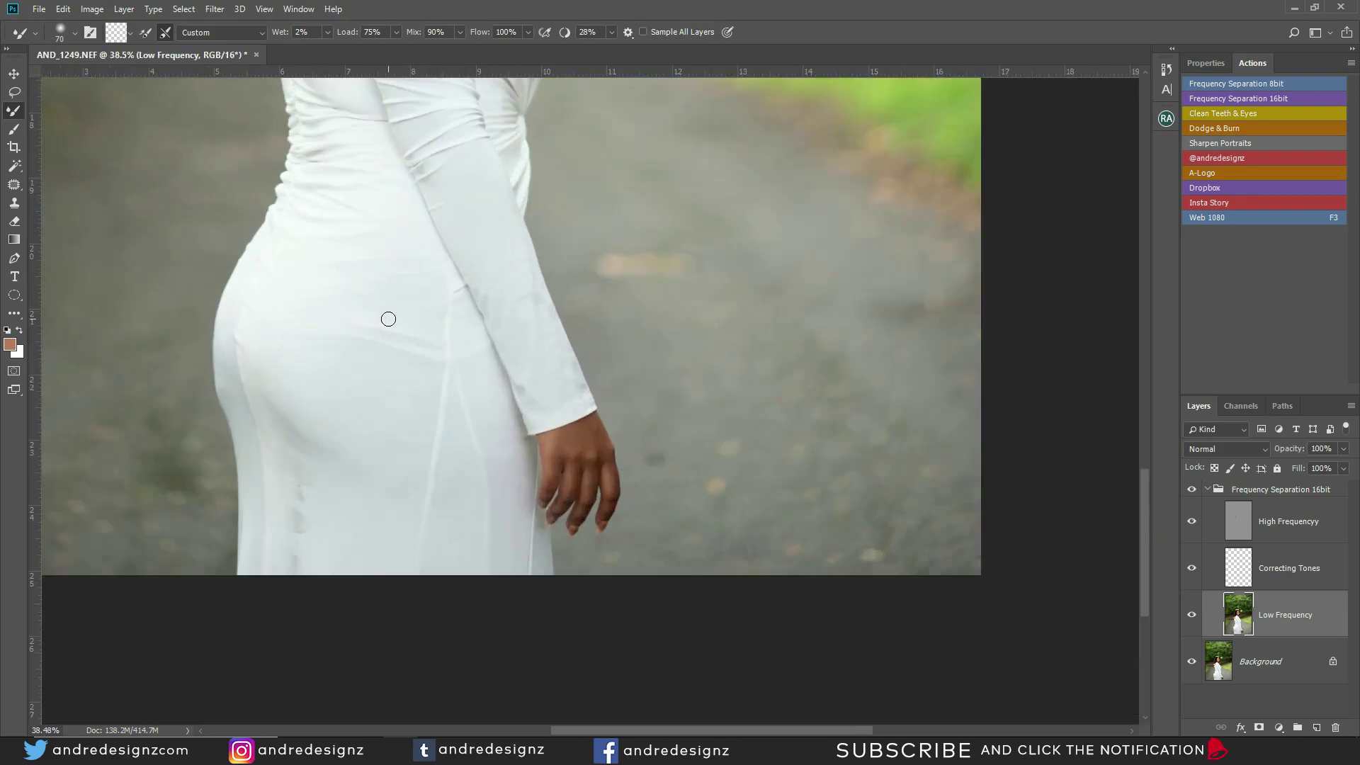
scroll(388, 318, "up", 1)
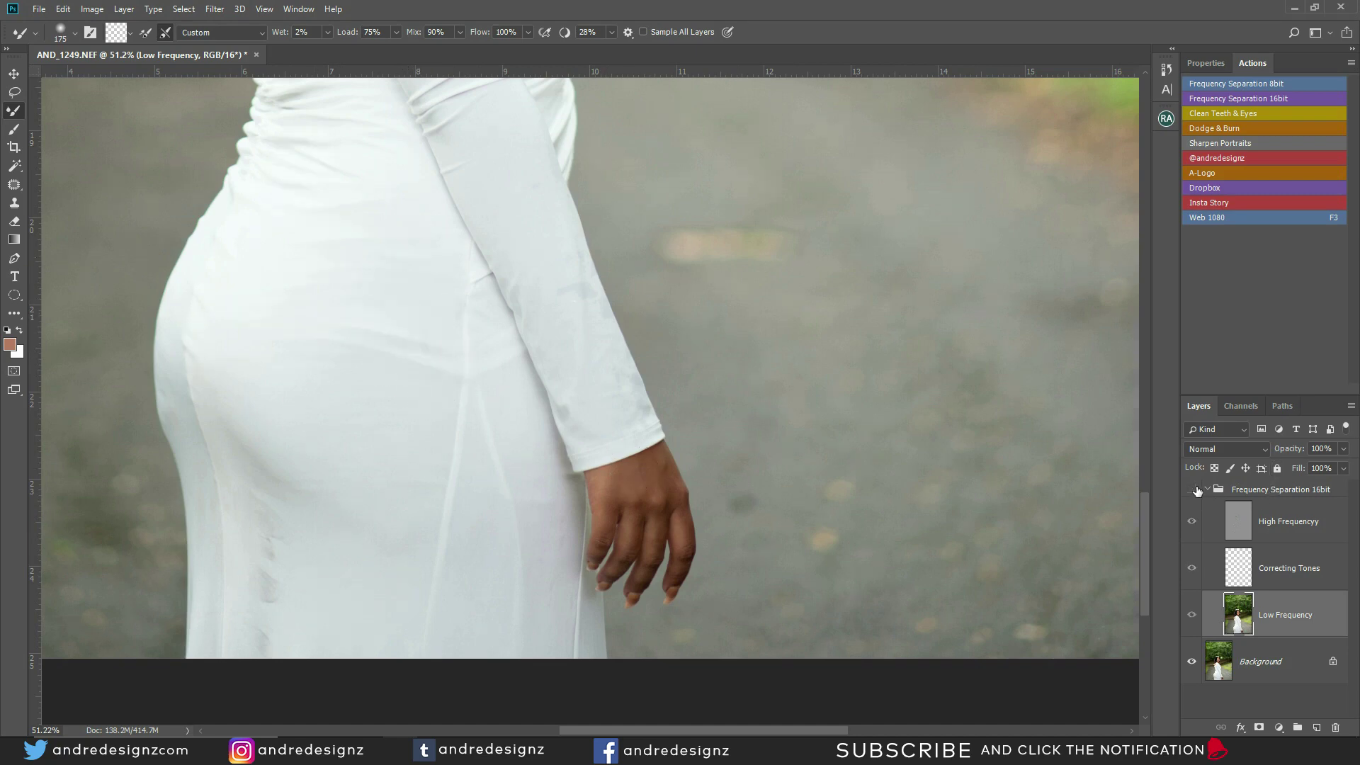
mouse_move(248, 571)
left_mouse_down()
mouse_move(279, 604)
mouse_move(271, 526)
mouse_move(267, 641)
mouse_move(265, 513)
mouse_move(287, 630)
mouse_move(266, 527)
mouse_move(282, 569)
mouse_move(284, 497)
mouse_move(332, 469)
left_mouse_up()
left_click_drag(556, 502, 528, 561)
left_click_drag(436, 295, 500, 600)
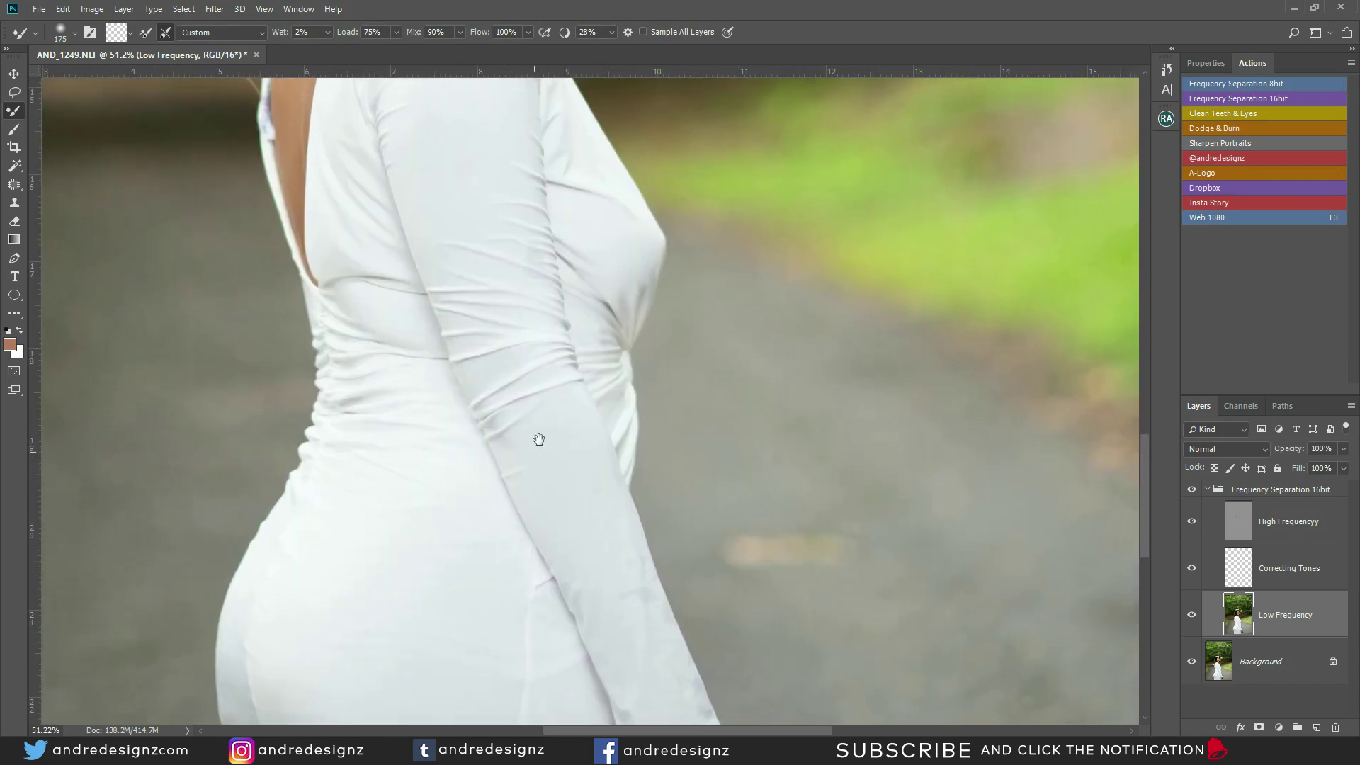
left_click_drag(538, 439, 522, 622)
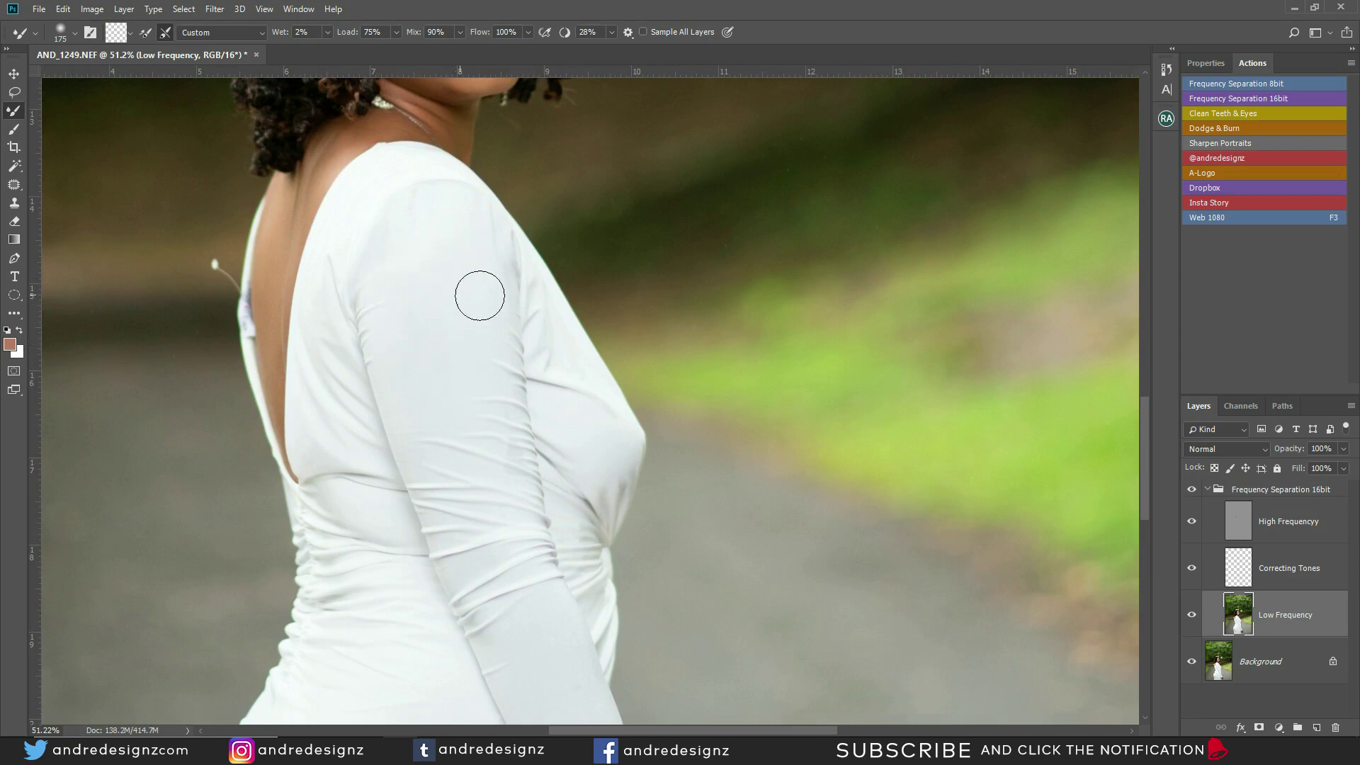
Remove the light specks on the forehead from the High Frequency layer with a 35 px Clone Stamp sampling nearby clean skin.
scroll(459, 393, "down", 5)
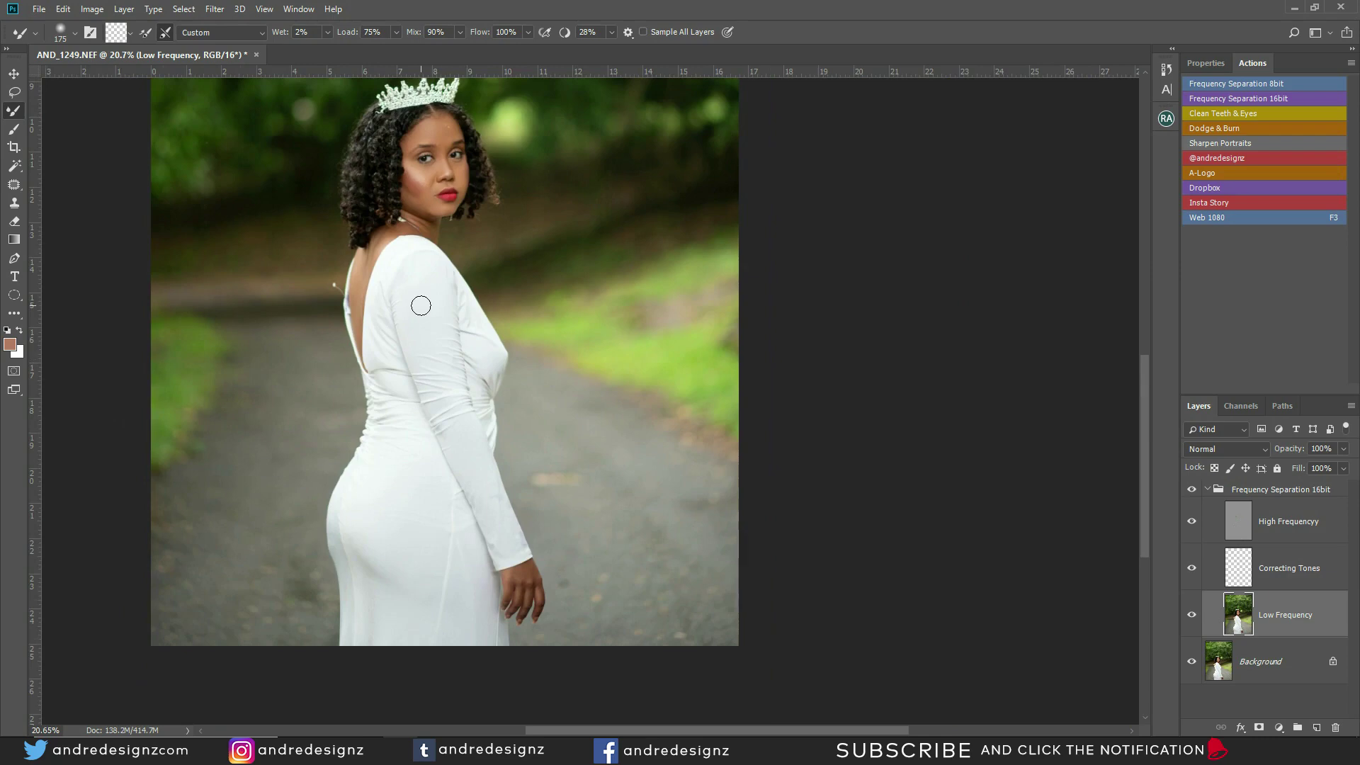
scroll(501, 125, "up", 6)
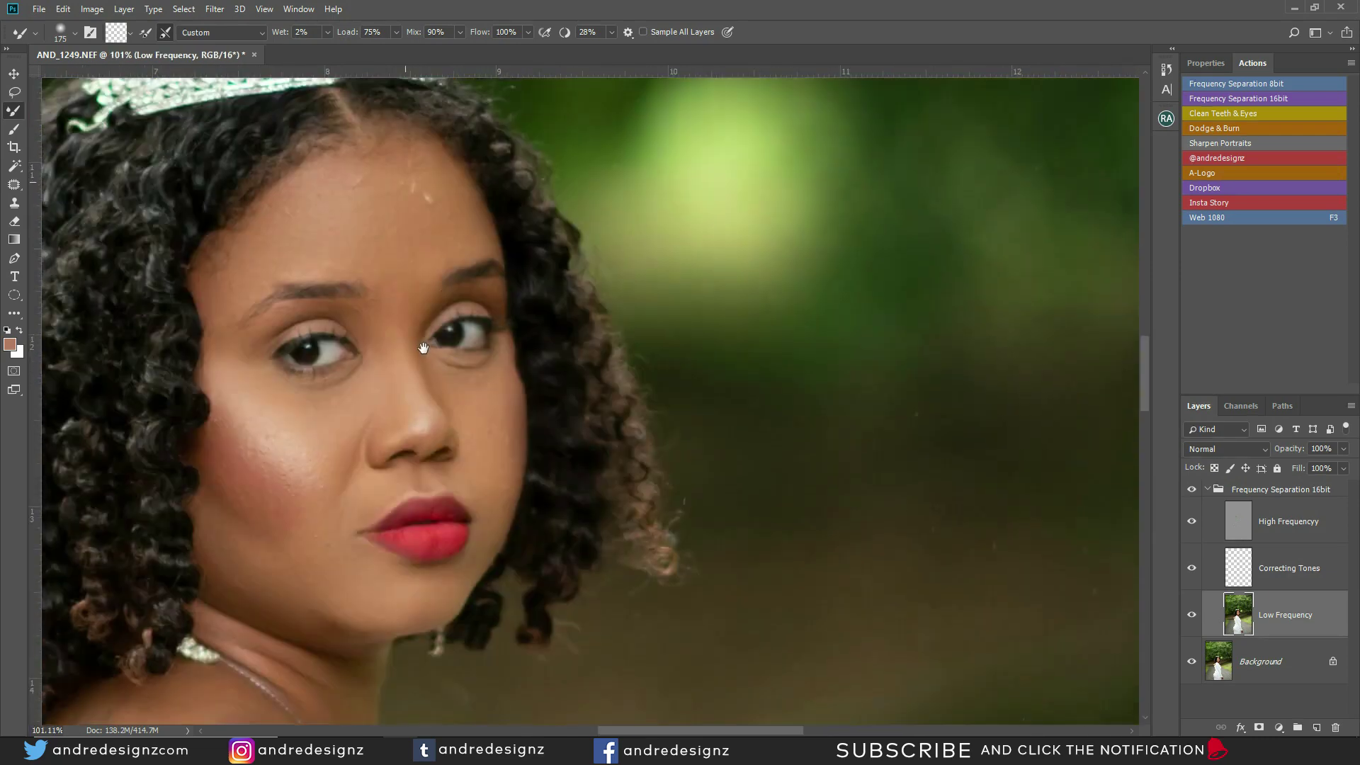
left_click_drag(423, 348, 417, 365)
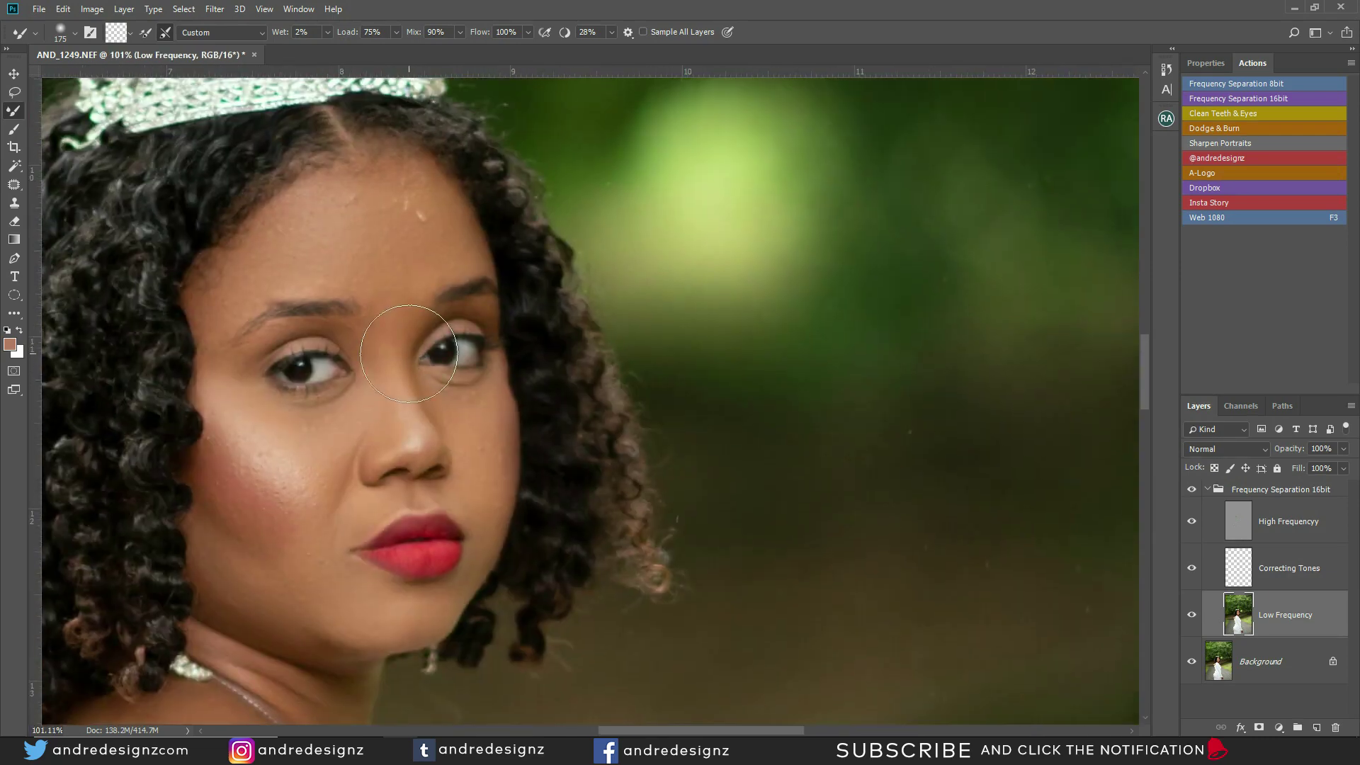
left_click(1243, 521)
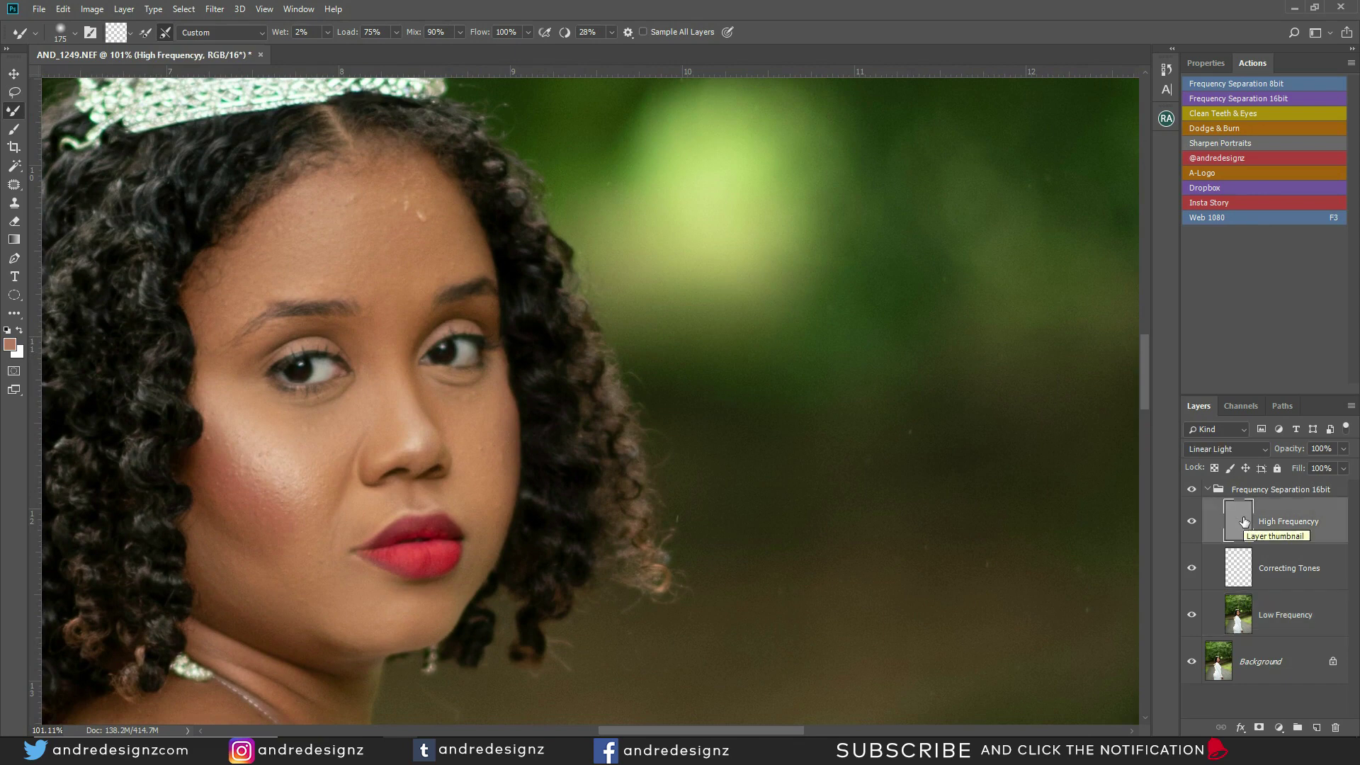
left_click(16, 187)
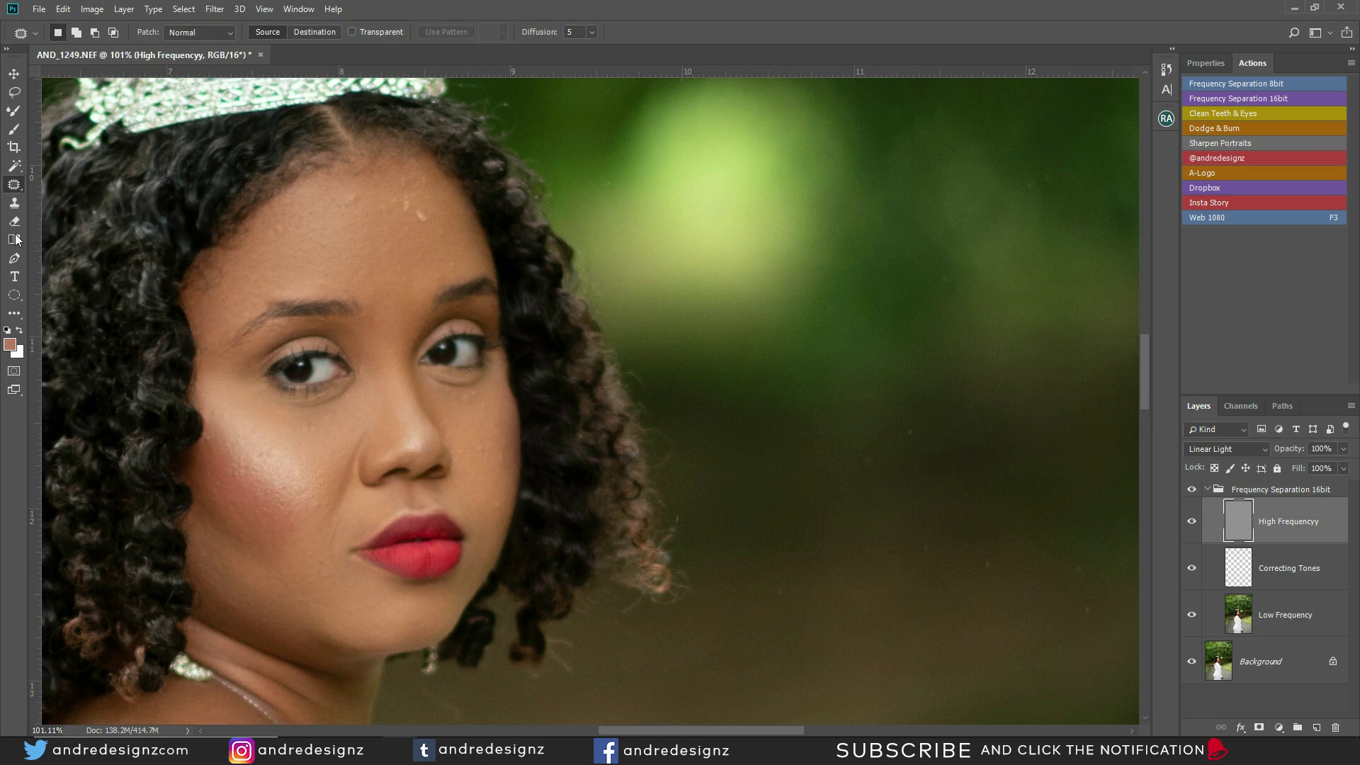
left_click(15, 204)
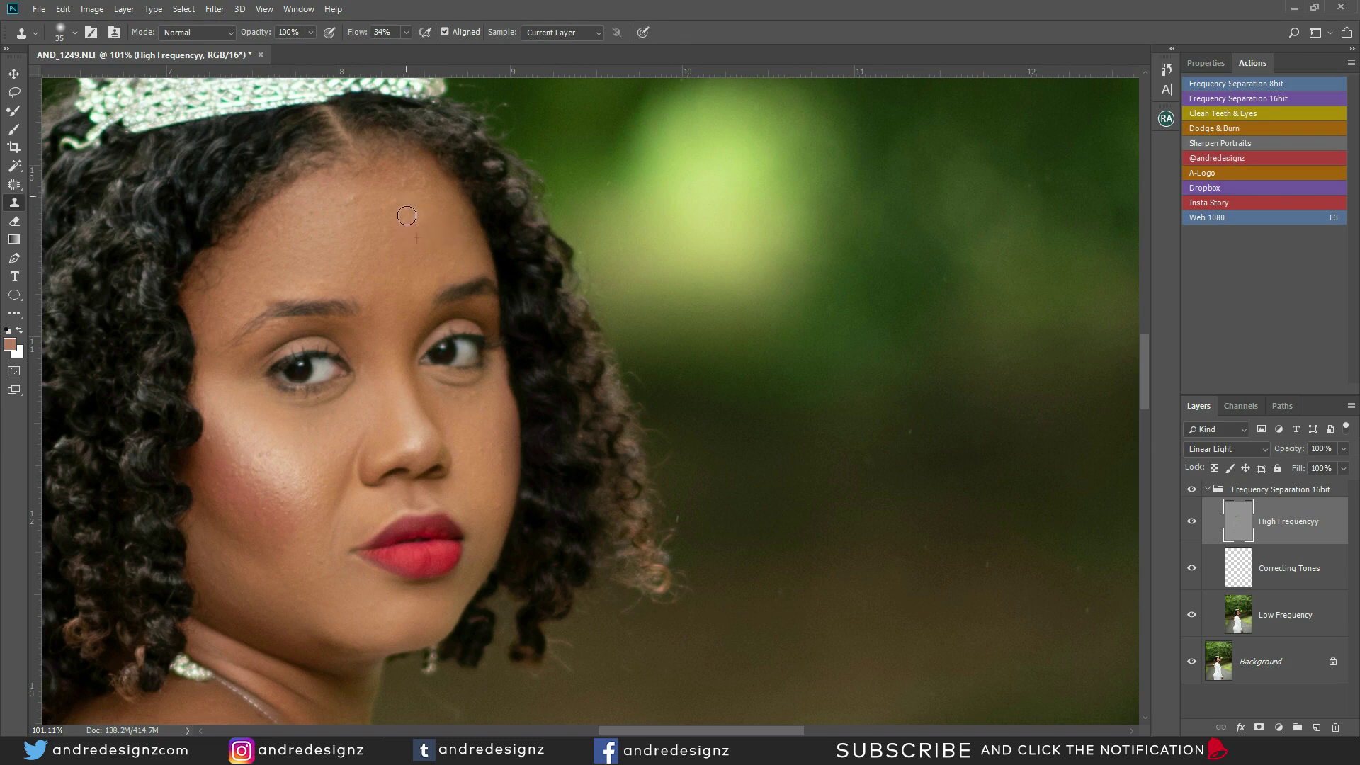
key("ctrl+alt+z")
left_click(394, 212)
mouse_move(411, 211)
left_mouse_down()
mouse_move(434, 229)
mouse_move(421, 211)
mouse_move(412, 226)
left_mouse_up()
left_click(438, 230, "alt")
Clone out the small bumps on the highlighted cheek, reducing the Clone Stamp to 10 px.
scroll(425, 248, "down", 6)
scroll(425, 248, "left", 3)
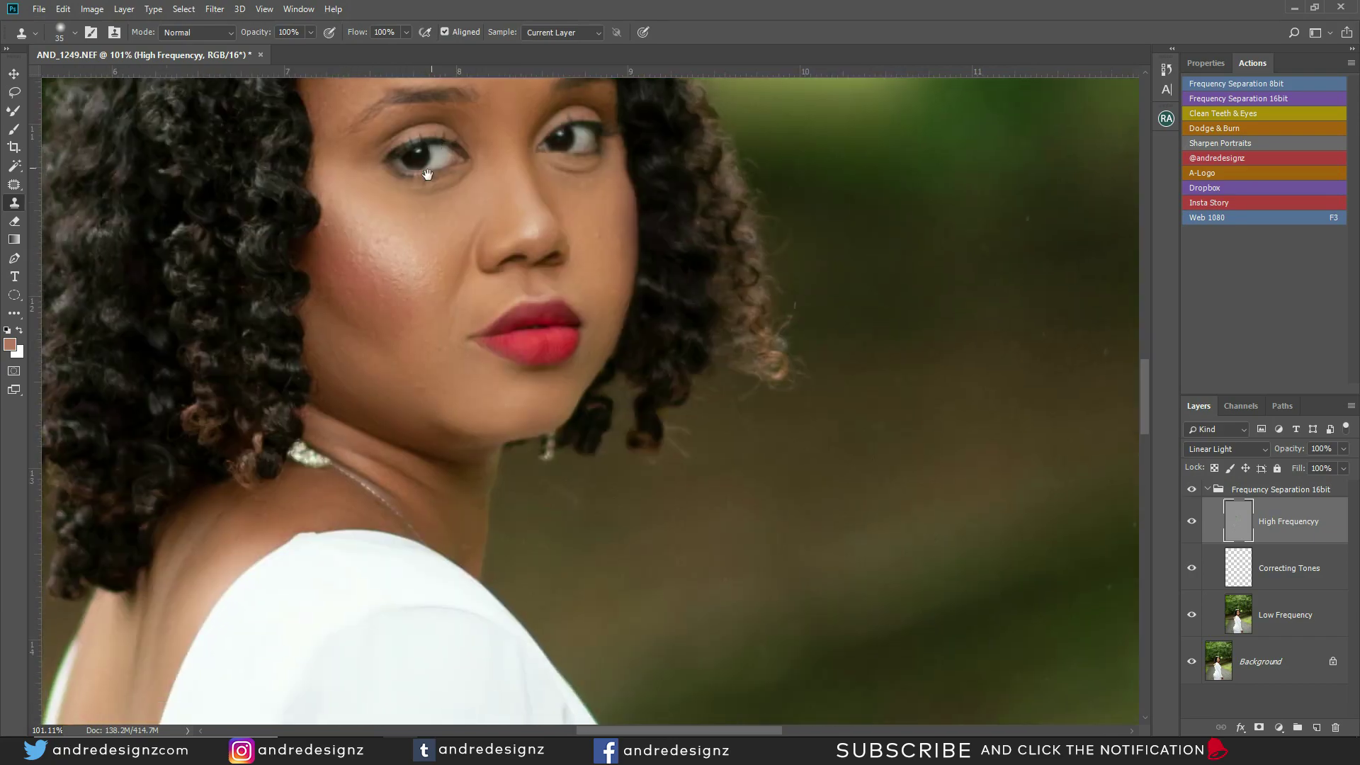
scroll(420, 220, "up", 5)
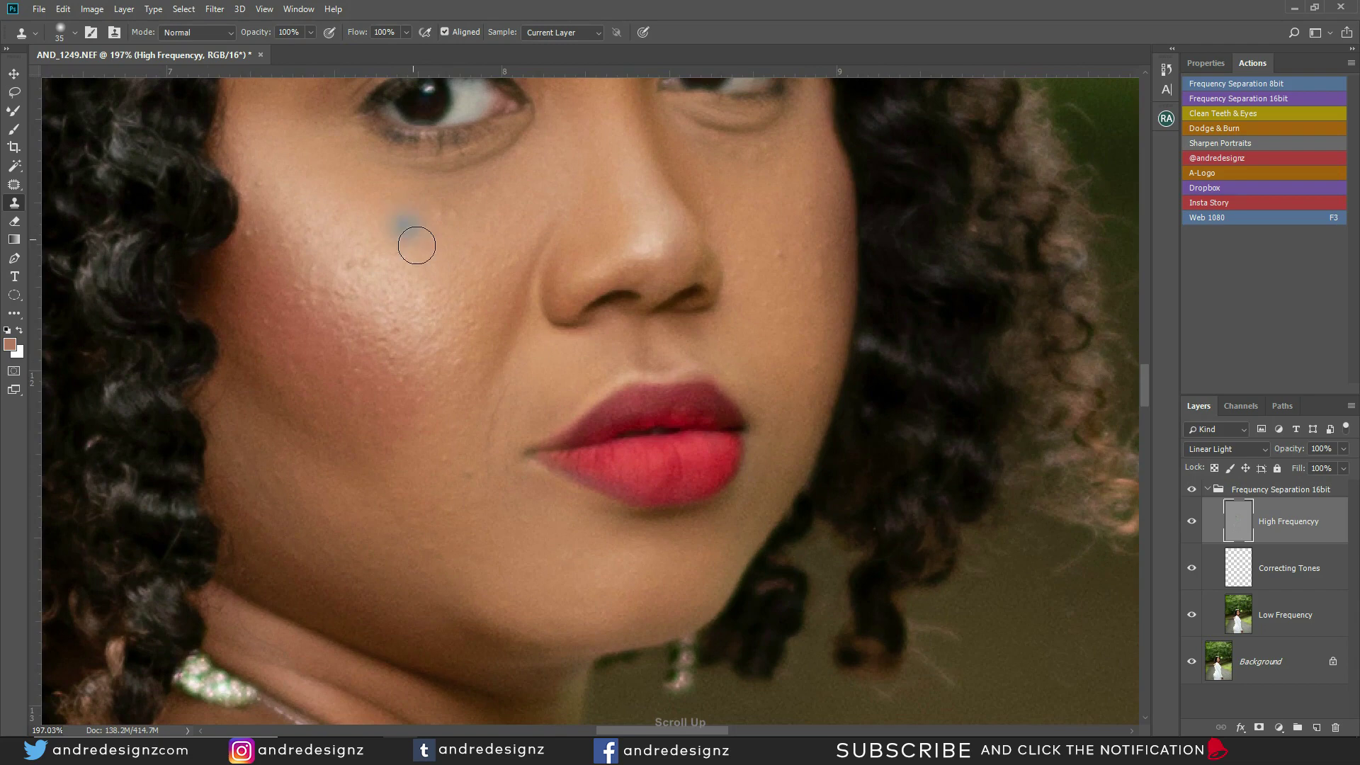
key("bracketleft")
key("bracketleft")
key("bracketleft")
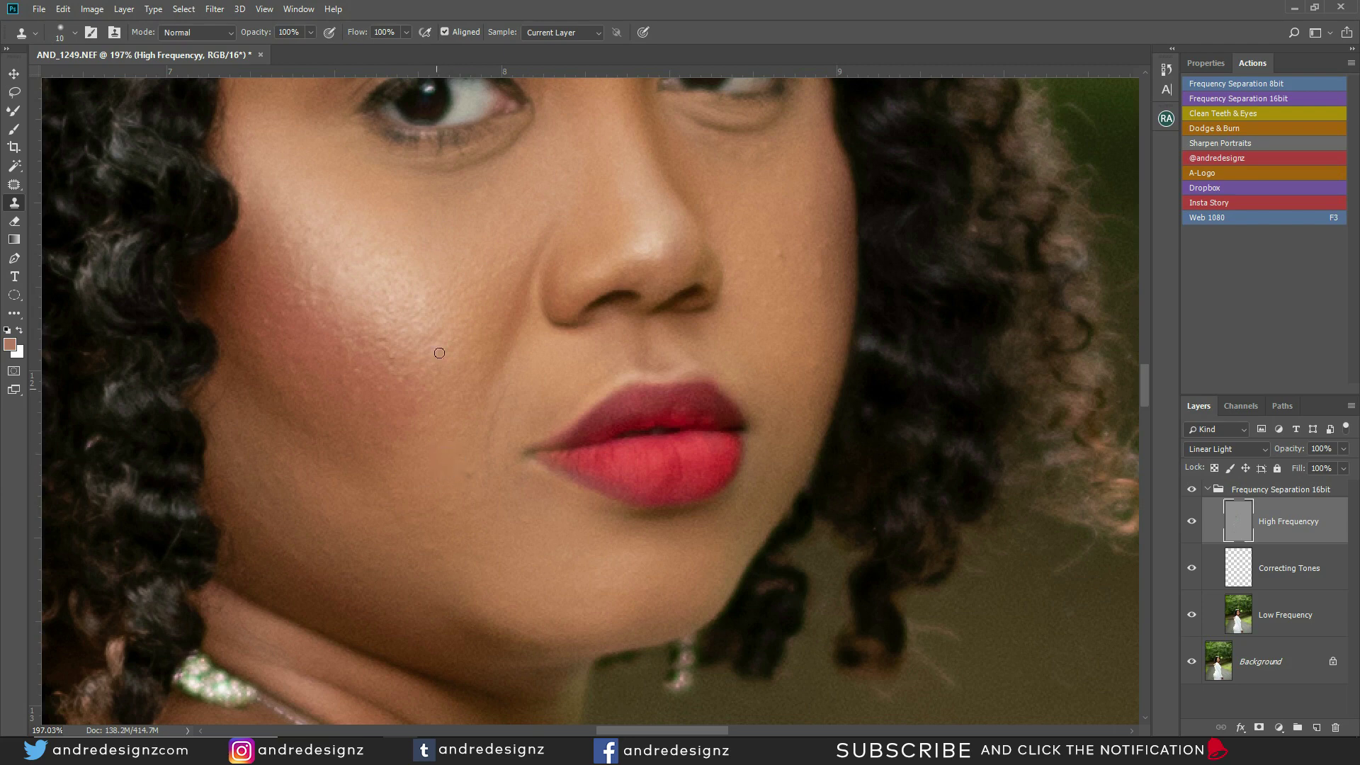
Smooth the texture under the eye above the highlighted cheek with a 40 px Clone Stamp, sampling skin beside the nose.
key("bracketright")
key("bracketright")
key("bracketright")
left_click(540, 154, "alt")
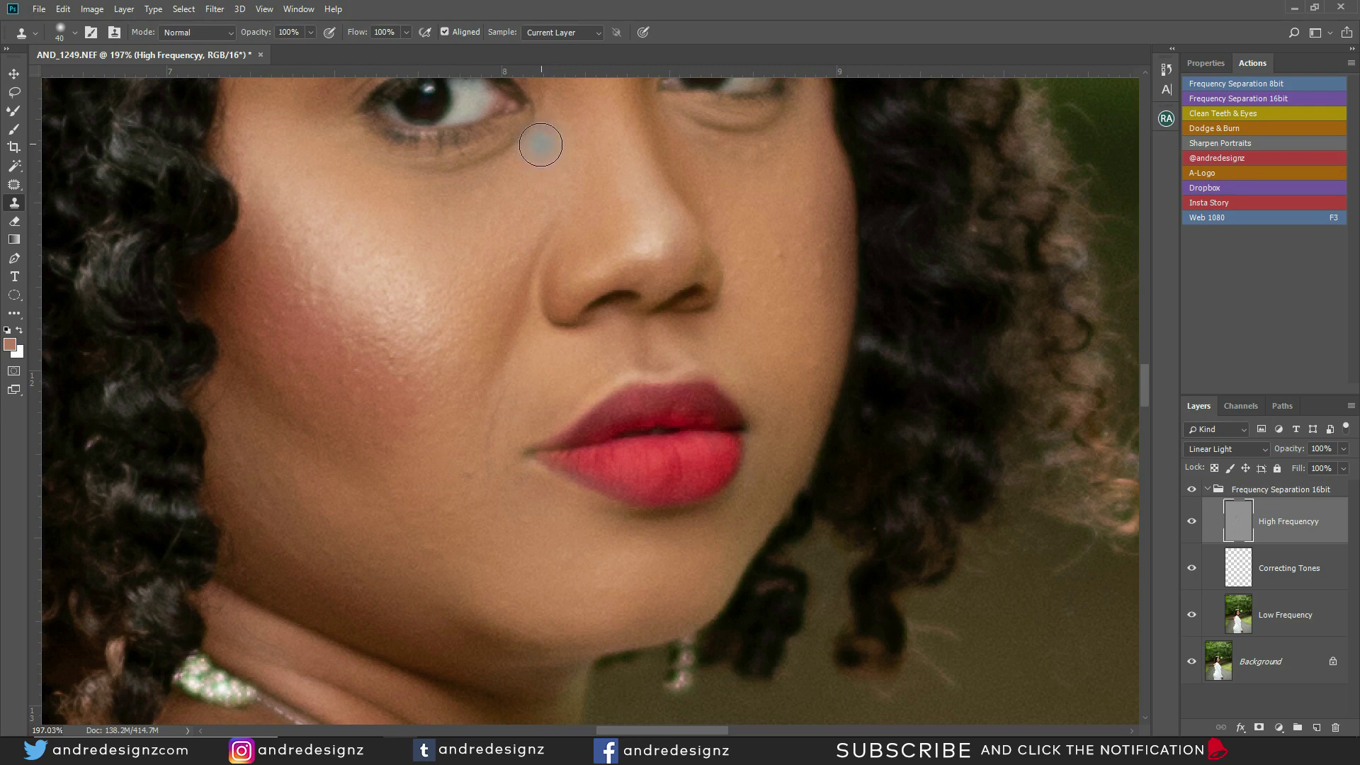
mouse_move(536, 134)
left_mouse_down()
mouse_move(445, 176)
mouse_move(358, 177)
left_mouse_up()
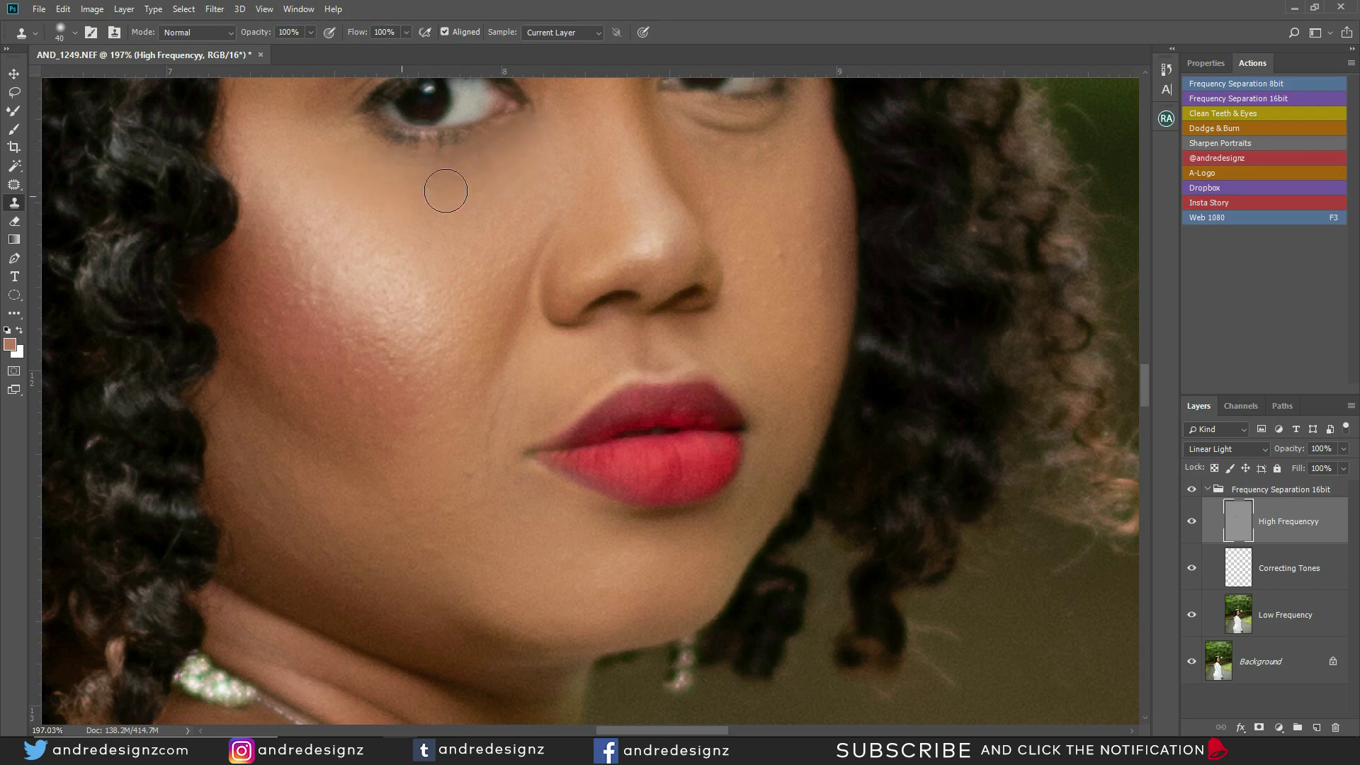
Clone clean cheek texture over the crease under the far eye with the 40 px Clone Stamp.
mouse_move(623, 176)
left_mouse_down()
mouse_move(442, 314)
mouse_move(465, 321)
left_mouse_up()
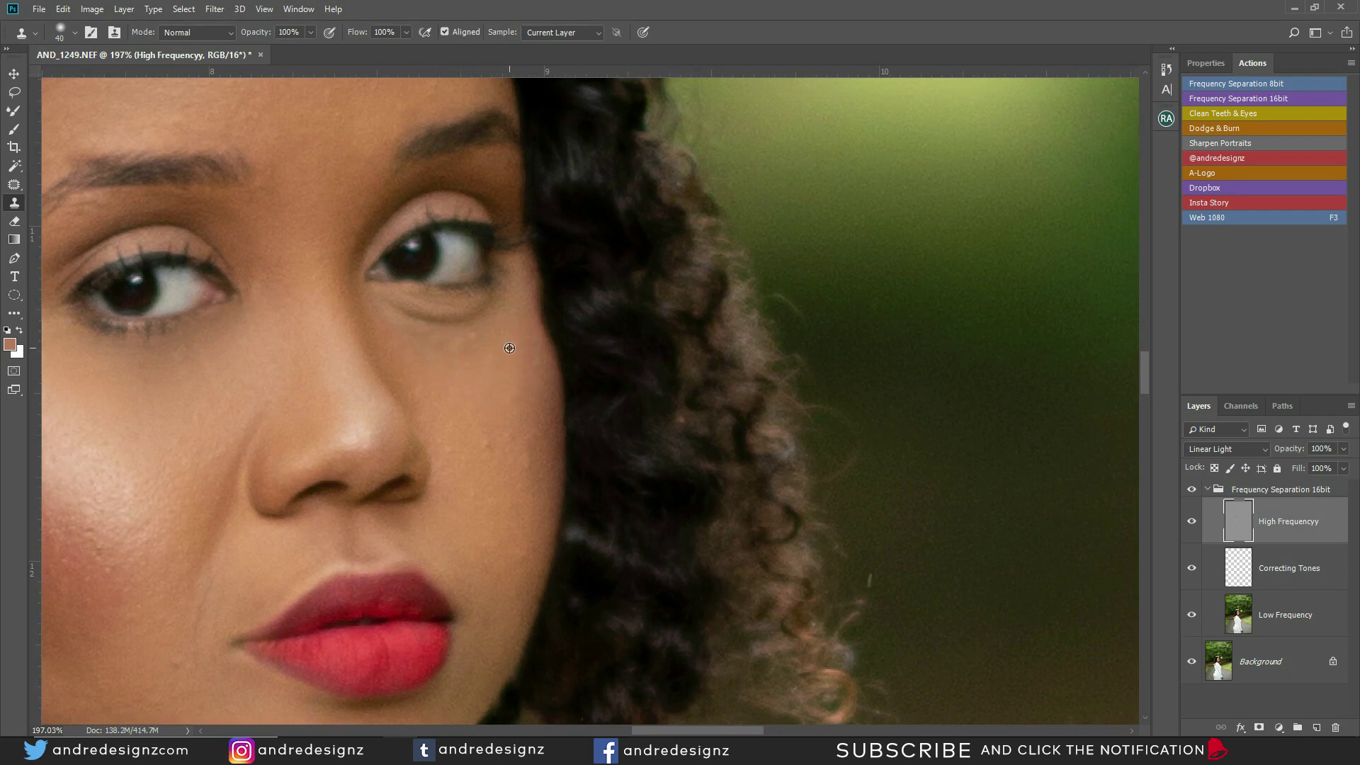
left_click(502, 345, "alt")
left_click_drag(486, 341, 428, 347)
mouse_move(500, 308)
left_mouse_down()
mouse_move(459, 327)
mouse_move(404, 323)
left_mouse_up()
left_click(540, 392)
Clone out the small blemishes on the far cheek, reducing the Clone Stamp to 15 px.
left_click(478, 347, "alt")
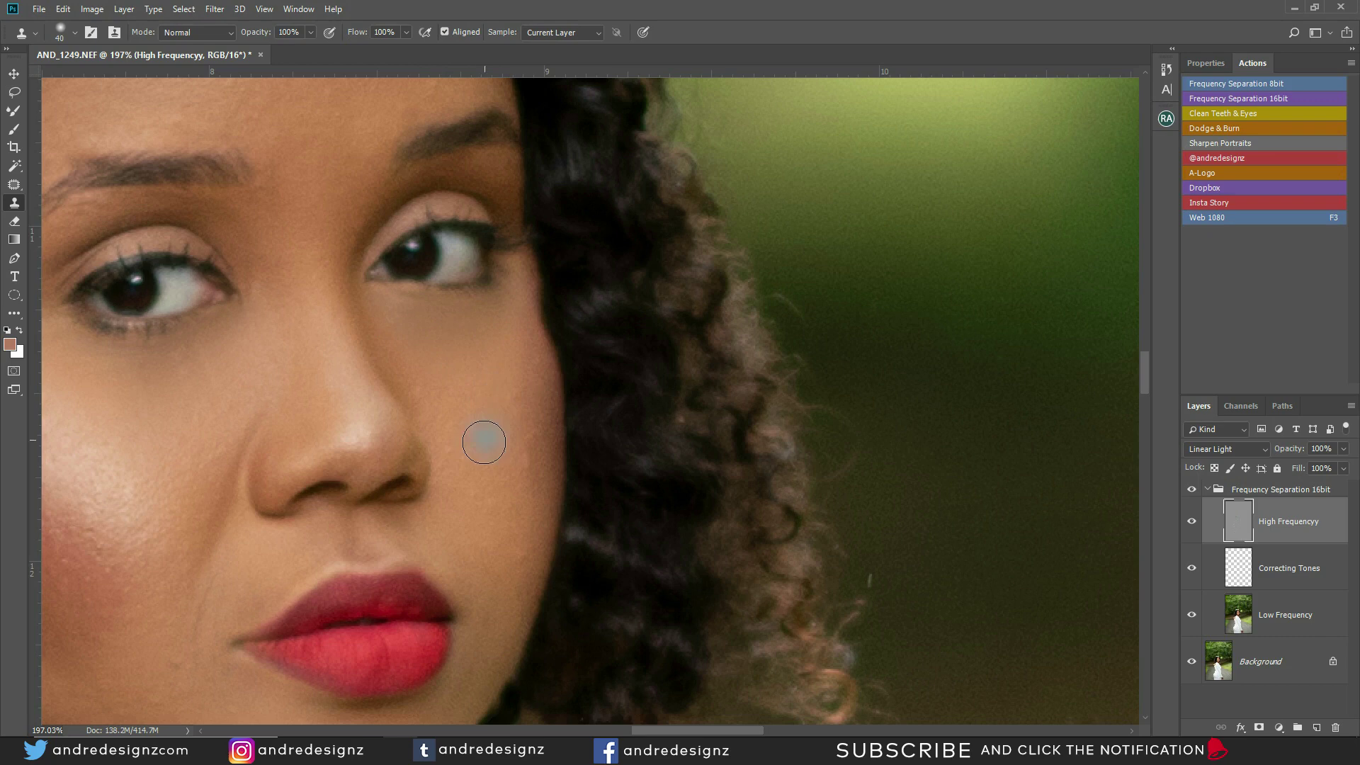
key("bracketleft")
key("bracketleft")
key("bracketleft")
key("bracketleft")
key("bracketleft")
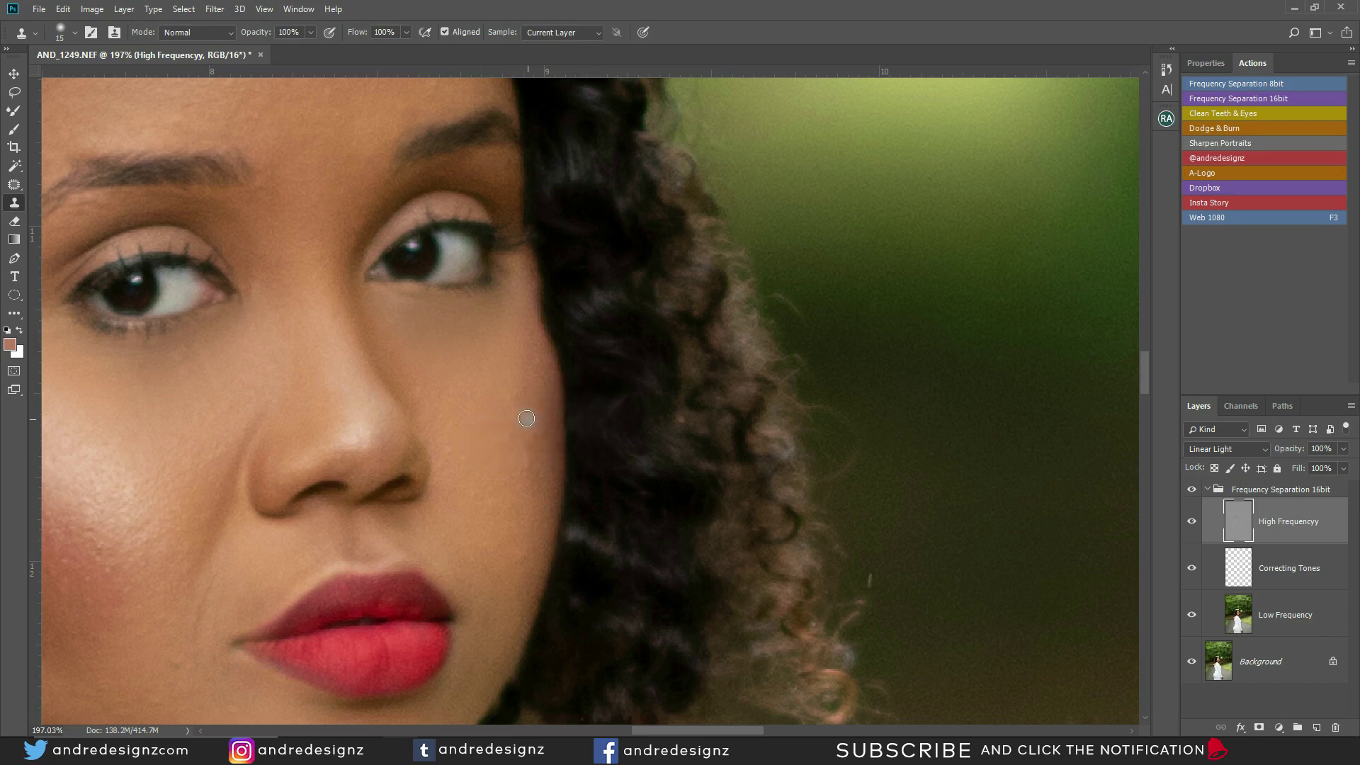
left_click(548, 448, "alt")
left_click(516, 395)
Clean the remaining spots on the near cheek beside the mouth and in the blush area with the 15 px Clone Stamp.
left_click_drag(466, 460, 513, 258)
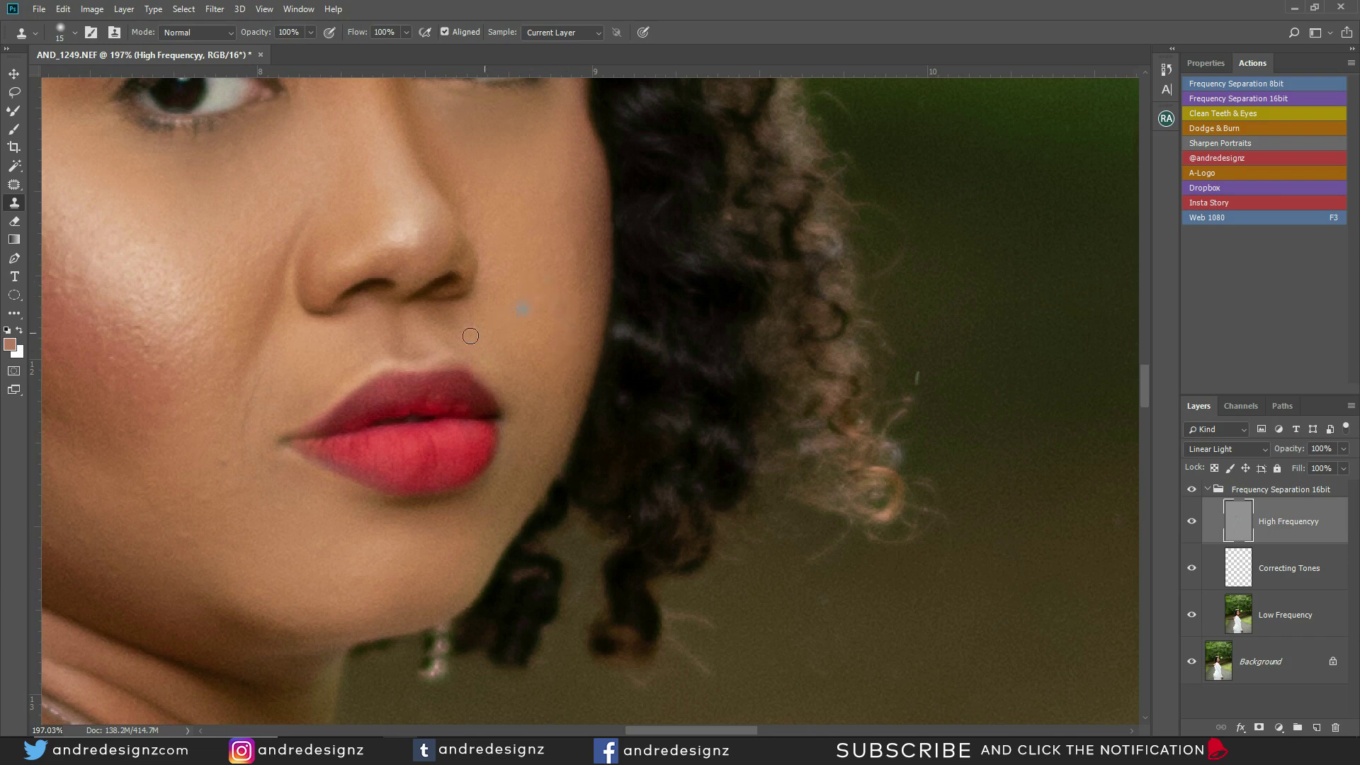
left_click(226, 479, "alt")
left_click_drag(198, 500, 203, 502)
left_click_drag(221, 358, 421, 435)
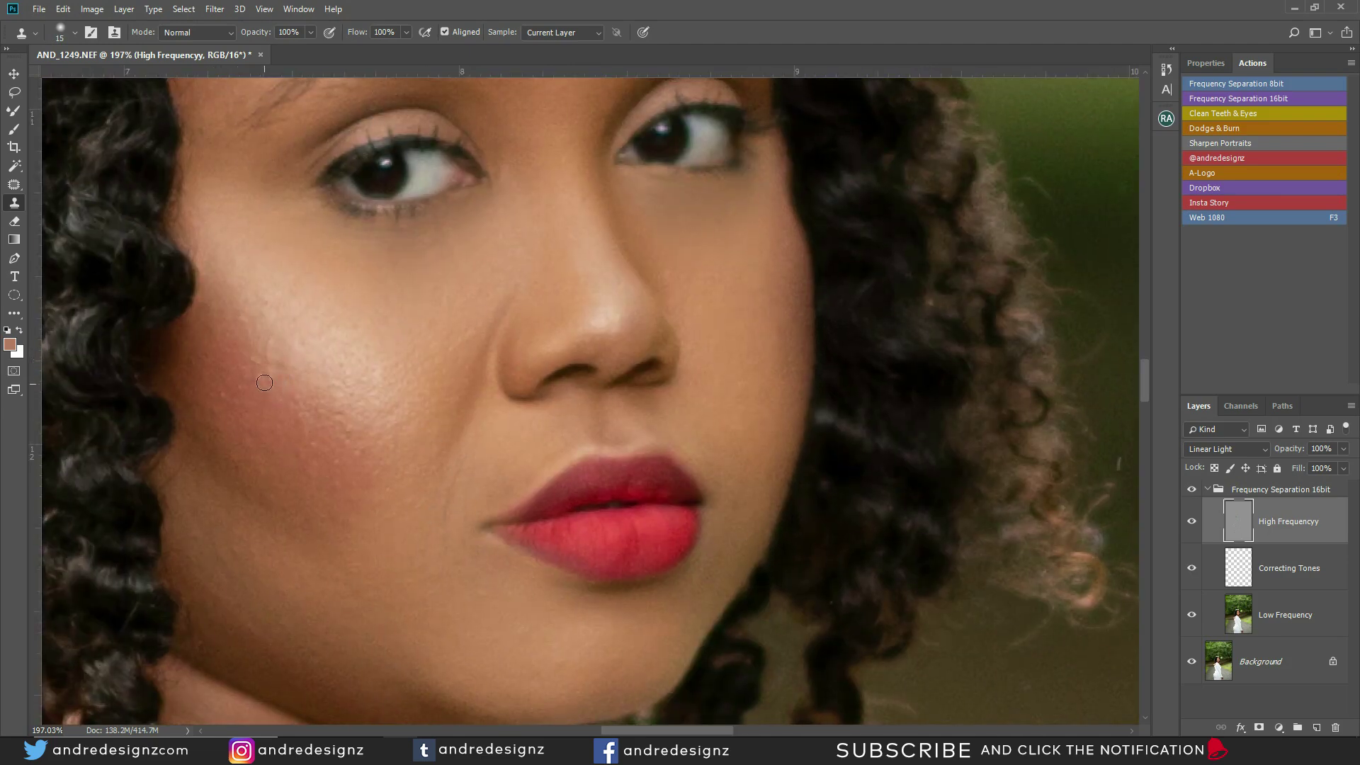
left_click(277, 398)
Compare the face with the Frequency Separation 16bit group hidden and shown.
scroll(495, 208, "down", 7)
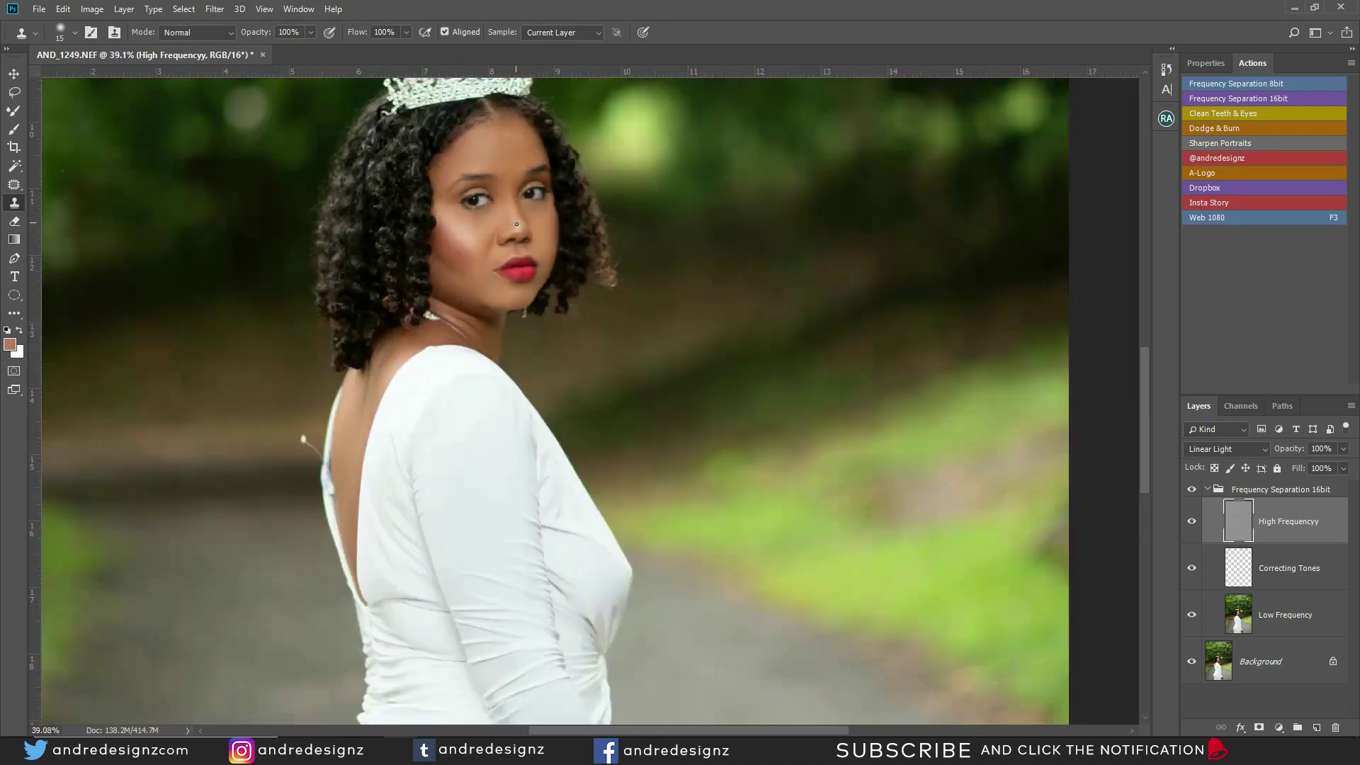
scroll(539, 209, "up", 5)
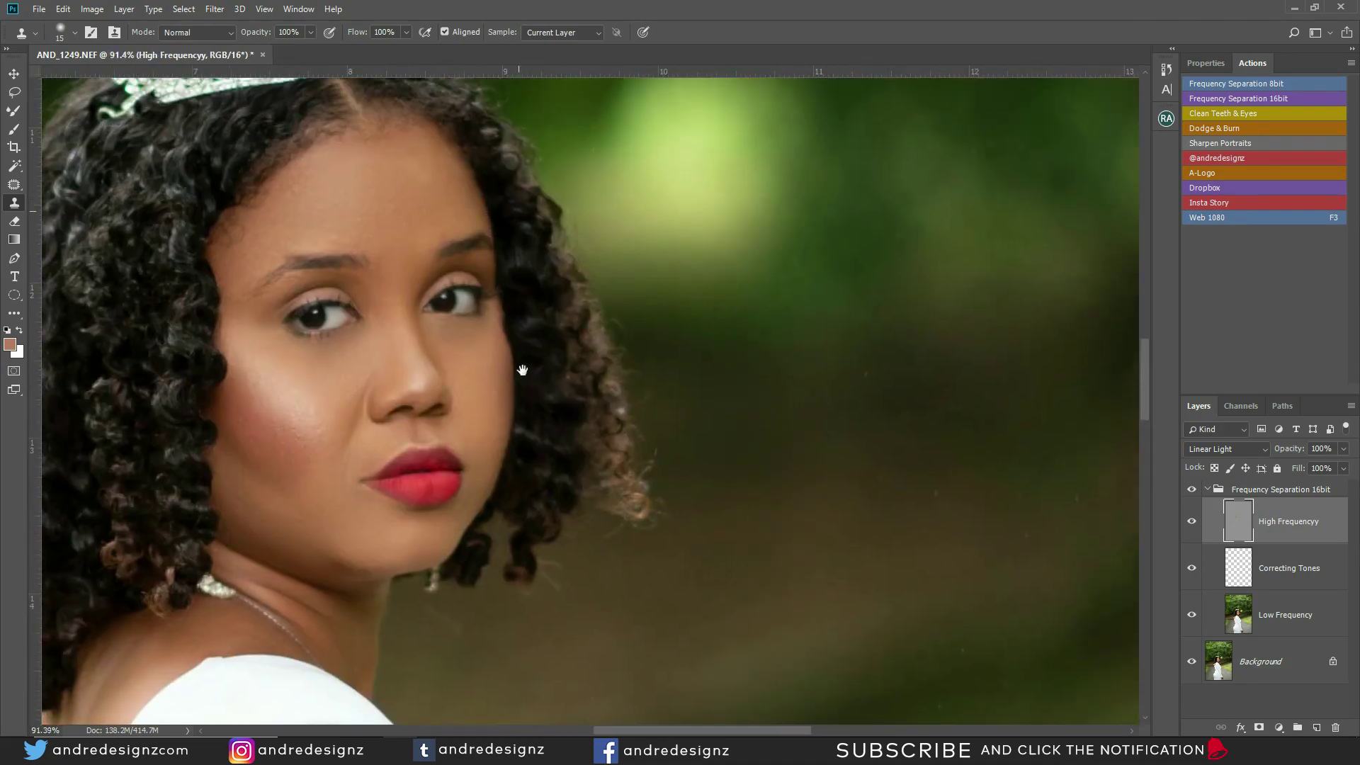
left_click(1194, 490)
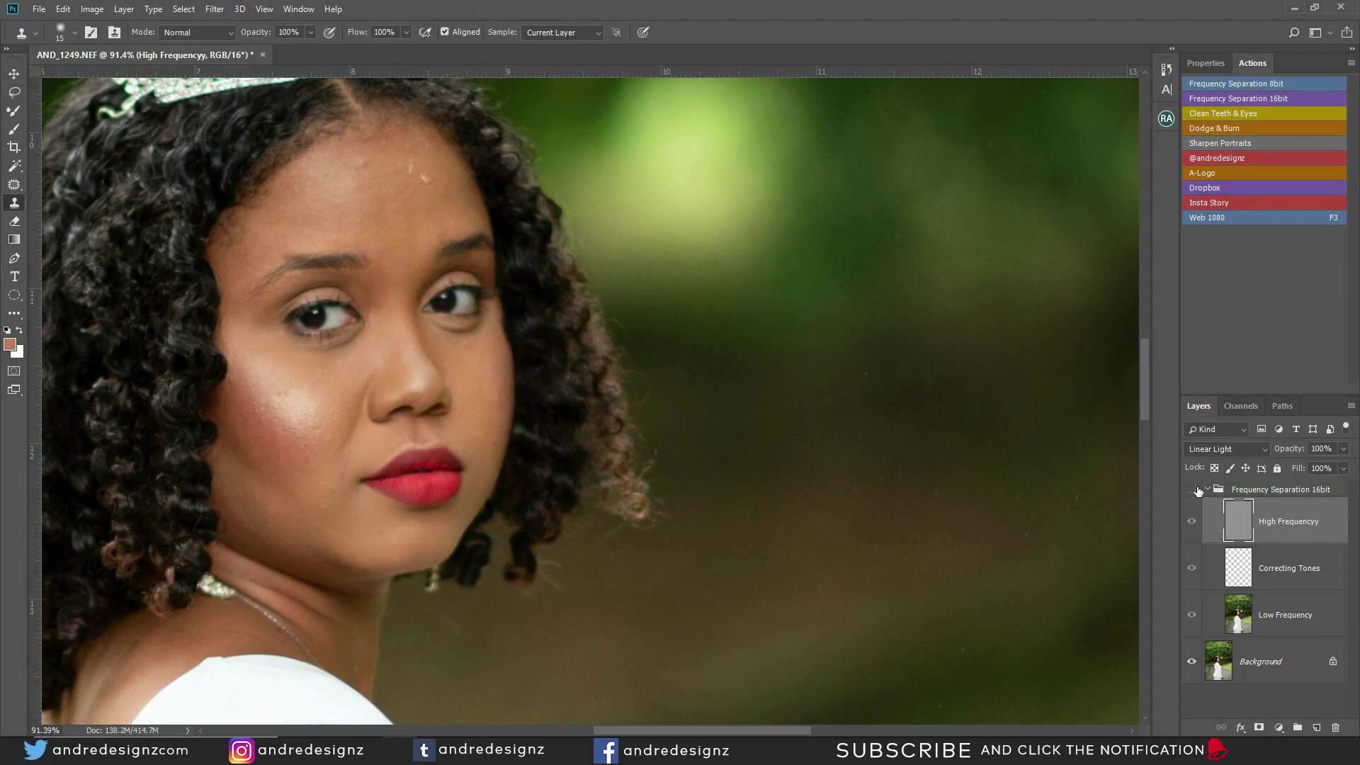
left_click(1194, 490)
Outline the loose thread and its white tip beside the open back of the dress with the Patch tool.
scroll(506, 564, "down", 7)
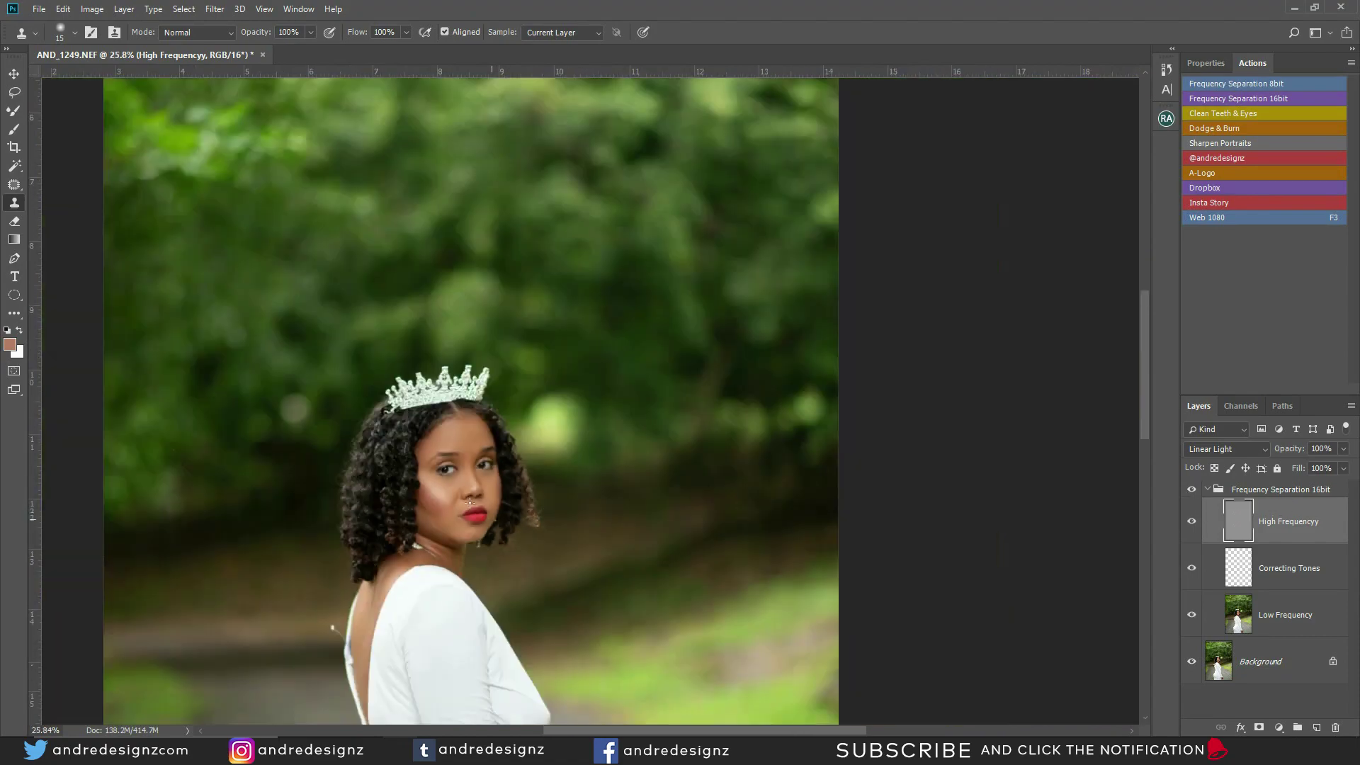
left_click_drag(515, 601, 475, 272)
scroll(478, 272, "up", 6)
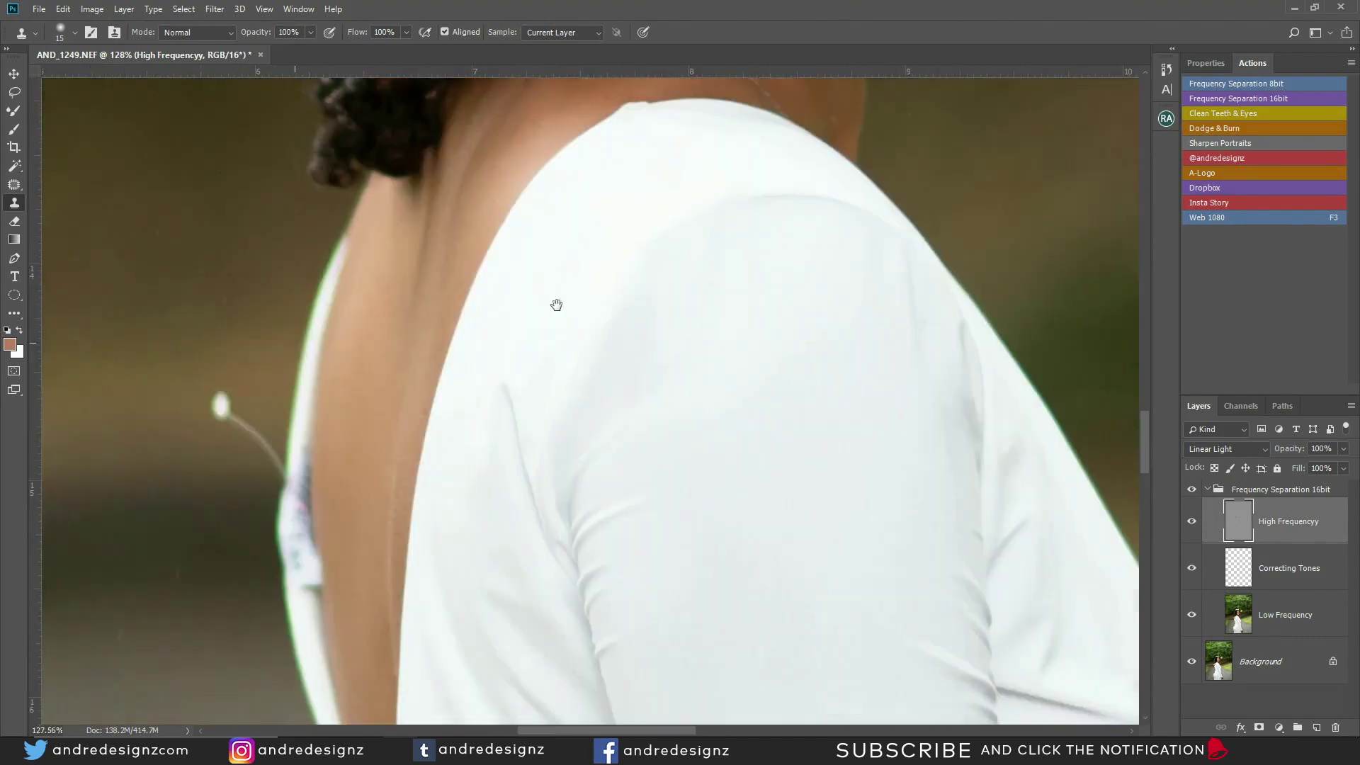
left_click_drag(556, 305, 739, 303)
scroll(432, 386, "up", 3)
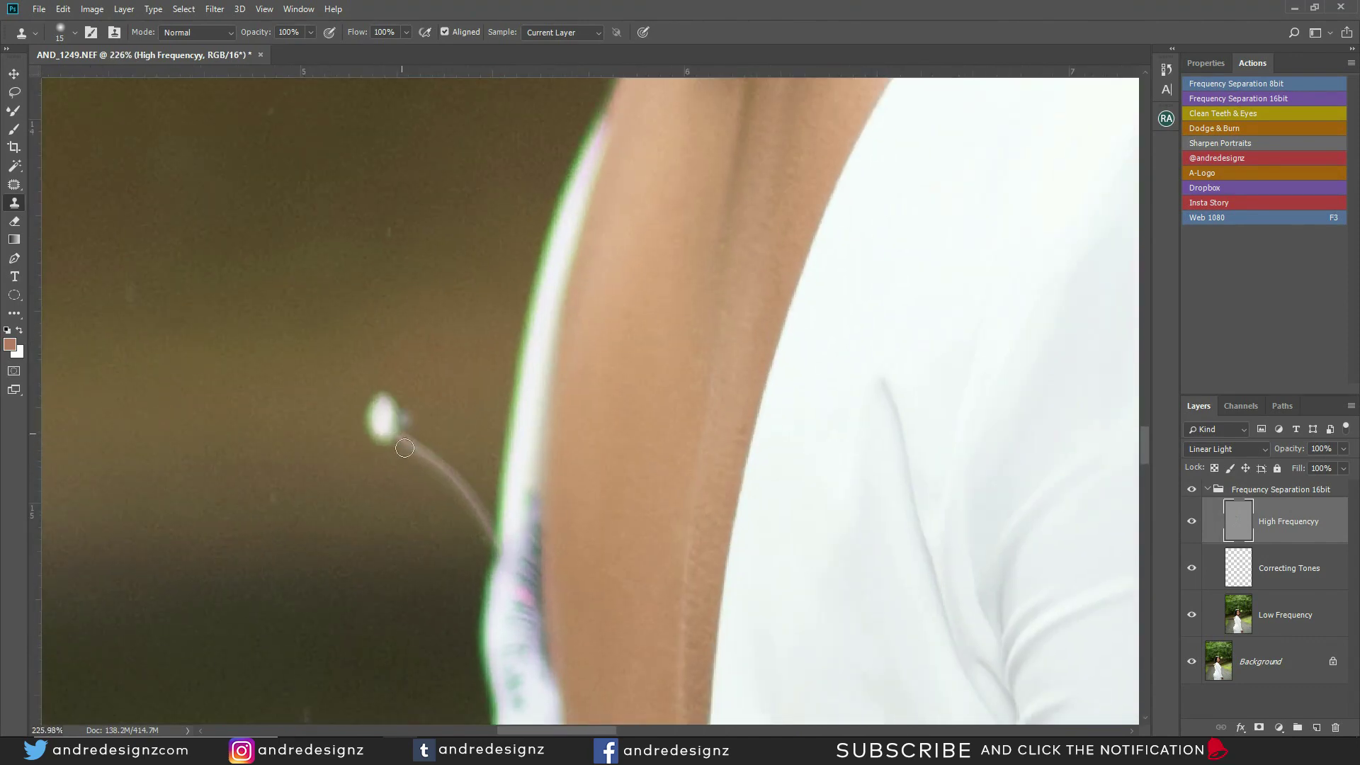
left_click(494, 534)
left_click(15, 184)
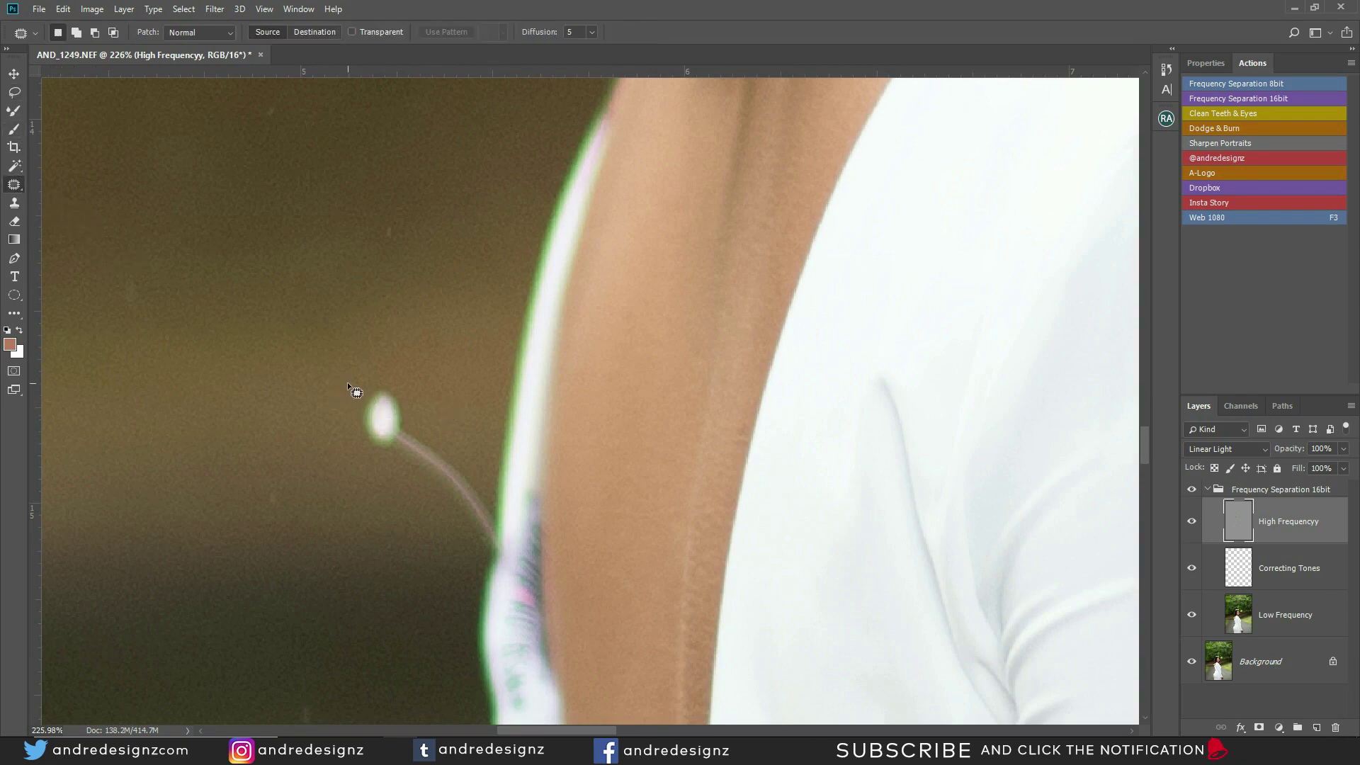
mouse_move(496, 529)
left_mouse_down()
mouse_move(494, 544)
mouse_move(441, 557)
left_mouse_up()
left_click_drag(339, 479, 314, 423)
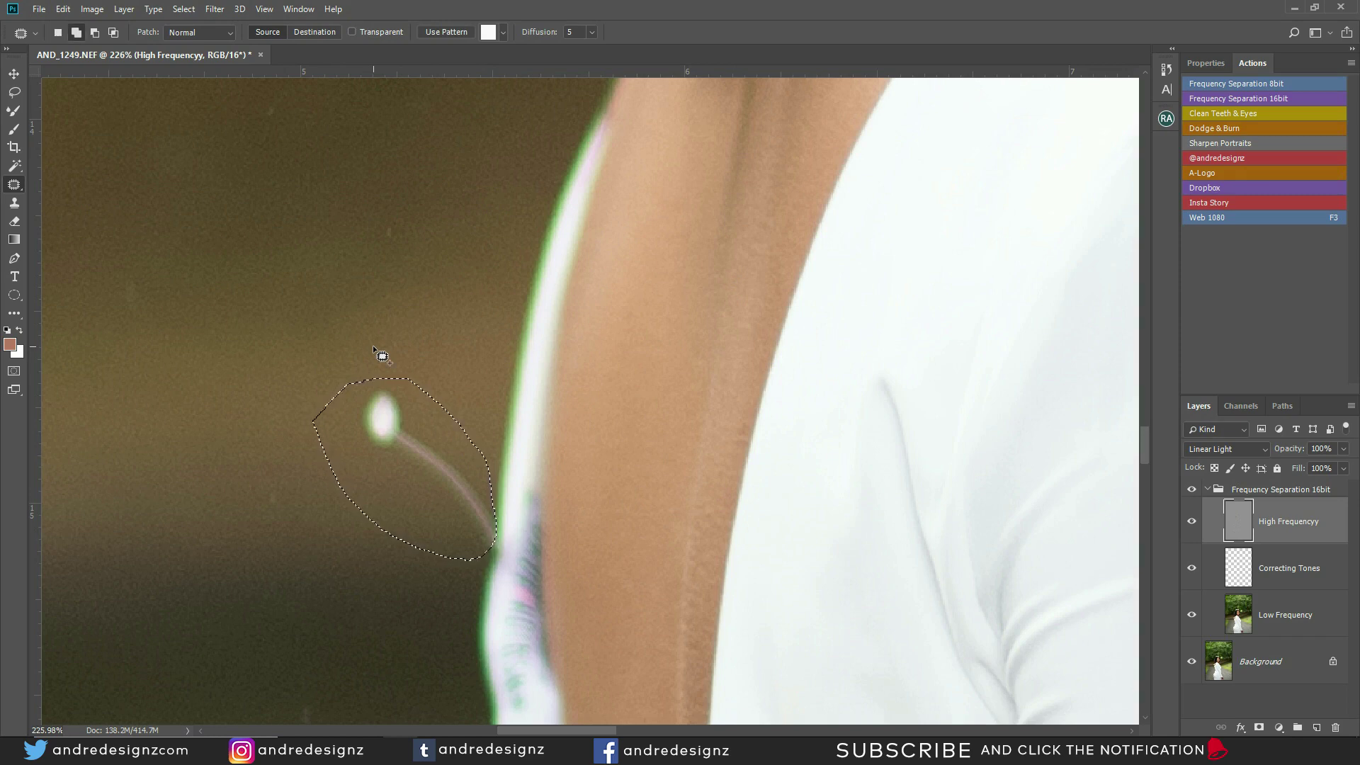
Replace the outlined thread's texture on the High Frequency layer using Content-Aware fill and a patch from the clean background above.
key("shift+BackSpace")
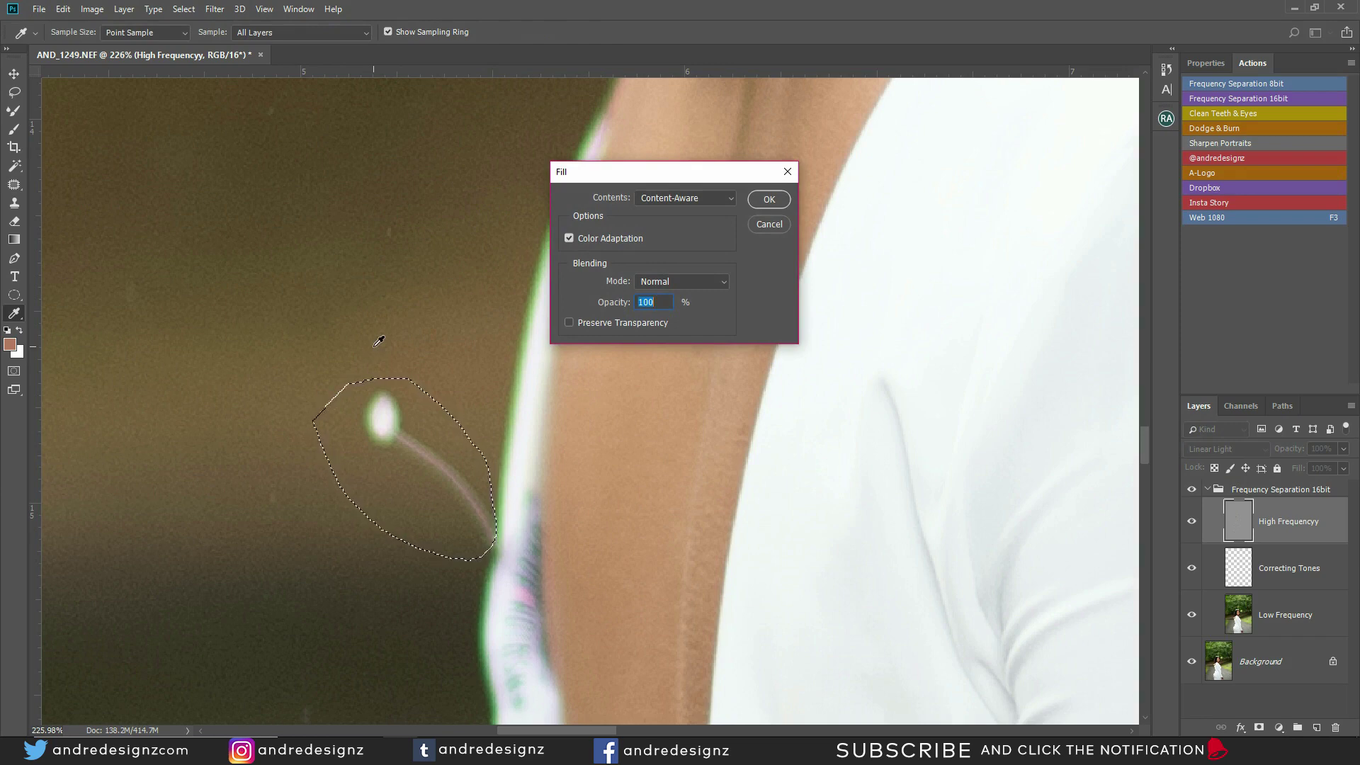
key("Escape")
key("j")
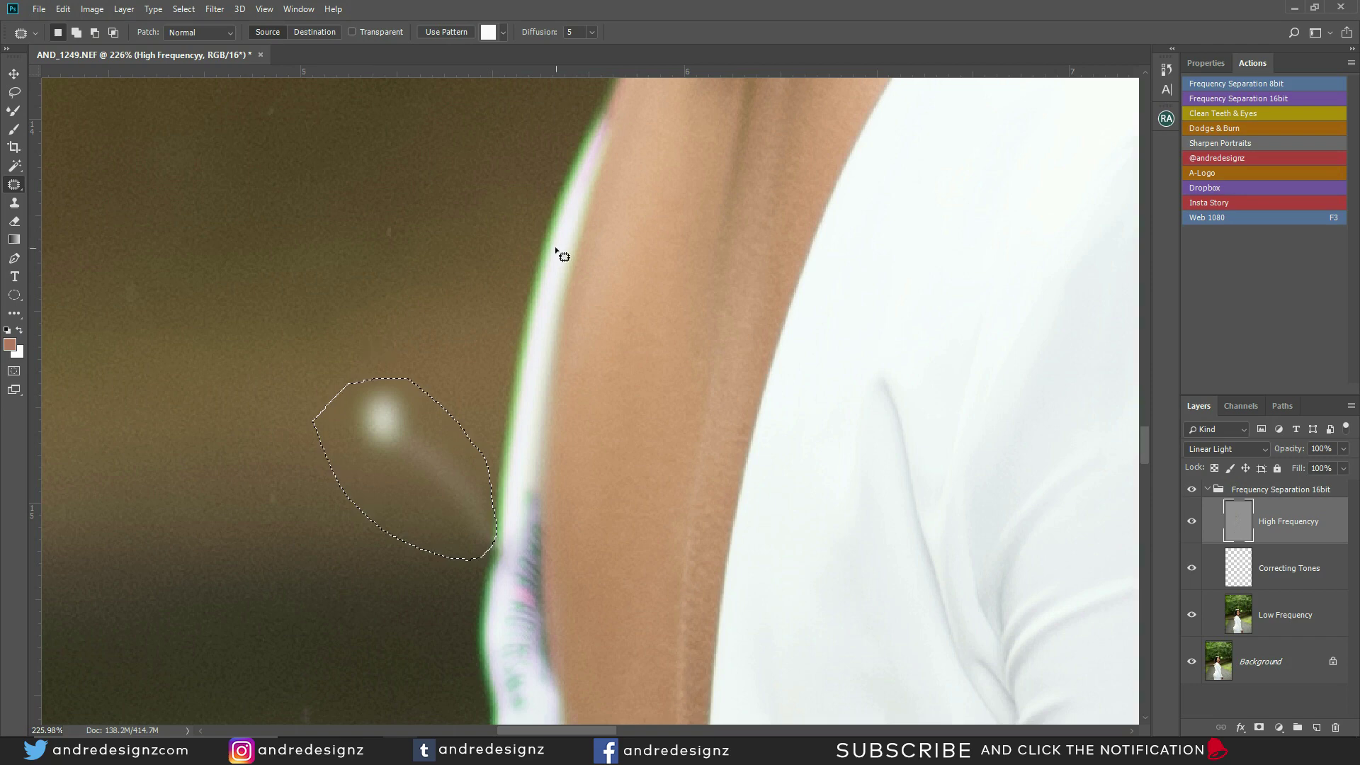
left_click_drag(406, 441, 372, 180)
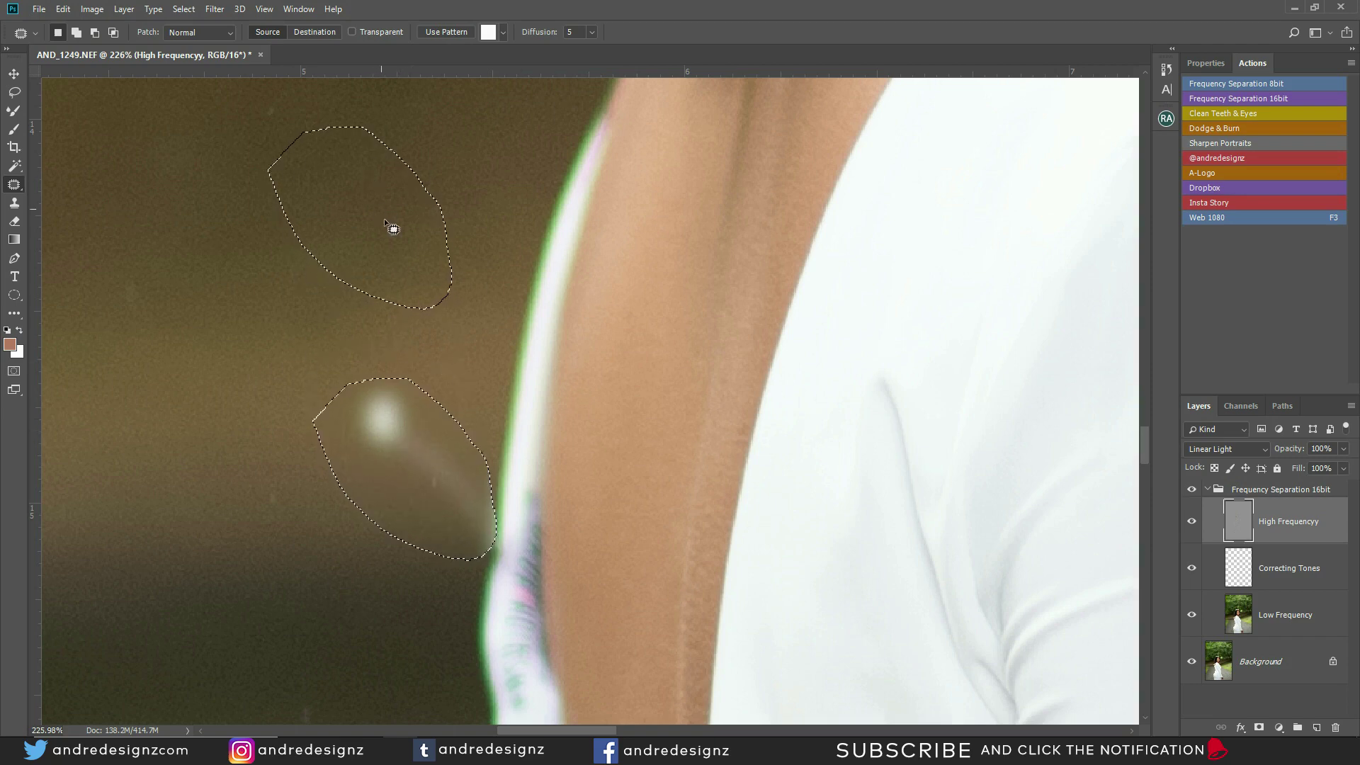
Patch the thread's remaining tones on the Low Frequency layer with the background just above, undoing a first patch from below, and deselect.
left_click(1278, 616)
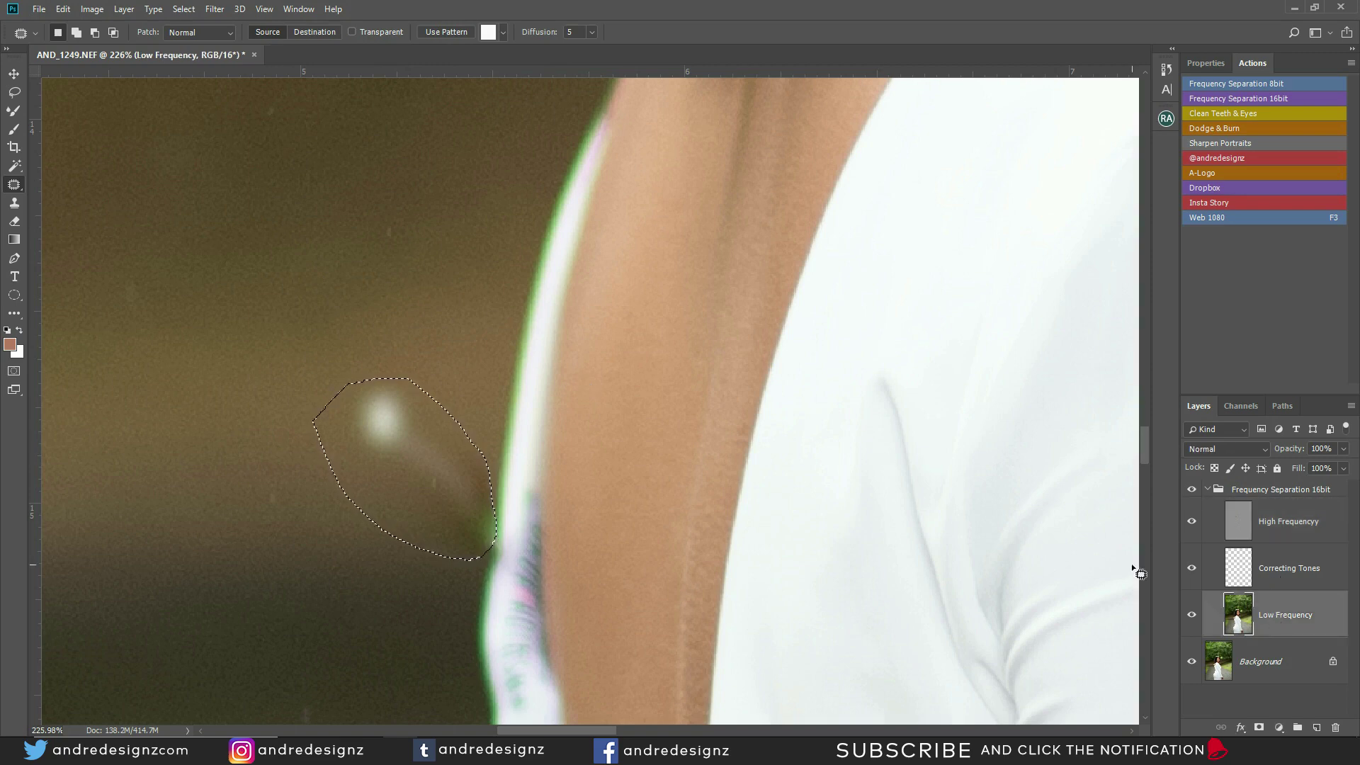
left_click_drag(425, 489, 388, 598)
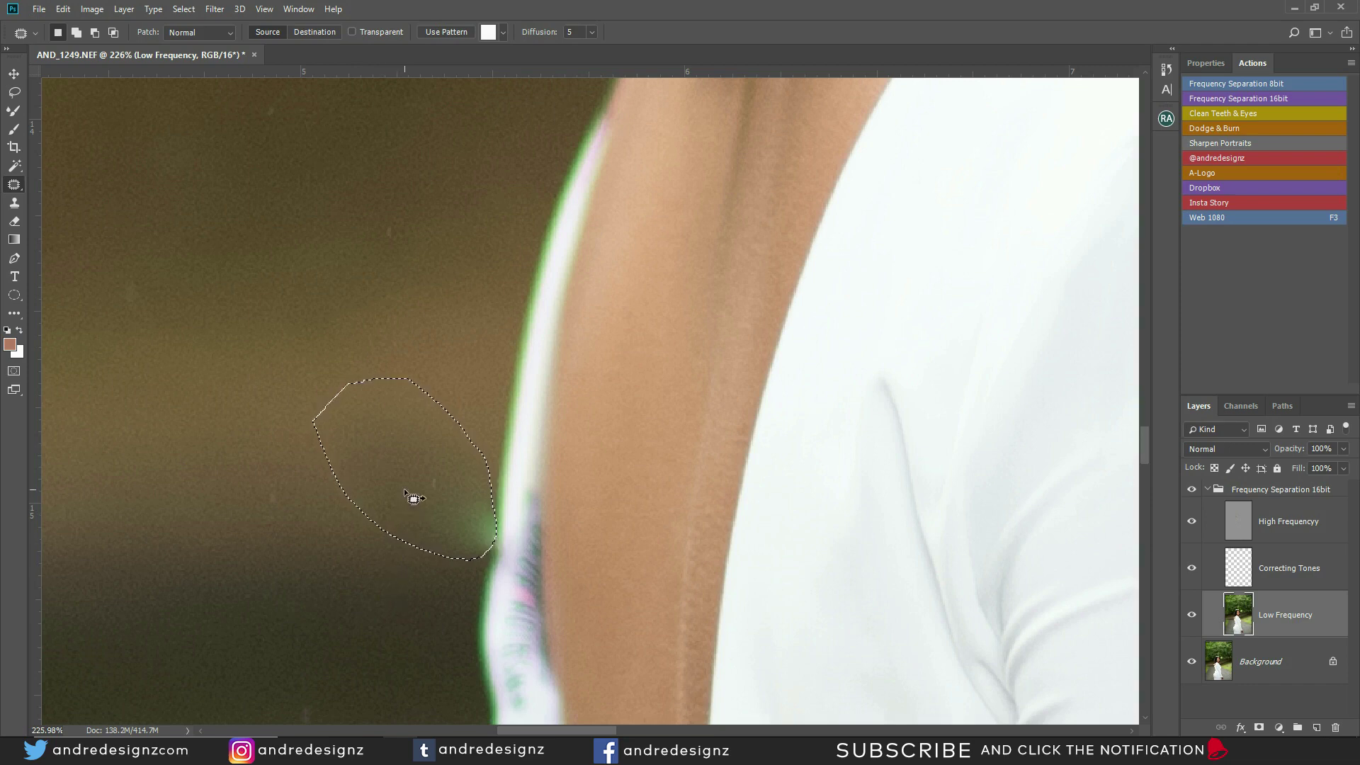
key("ctrl+z")
left_click_drag(415, 501, 412, 348)
key("ctrl+d")
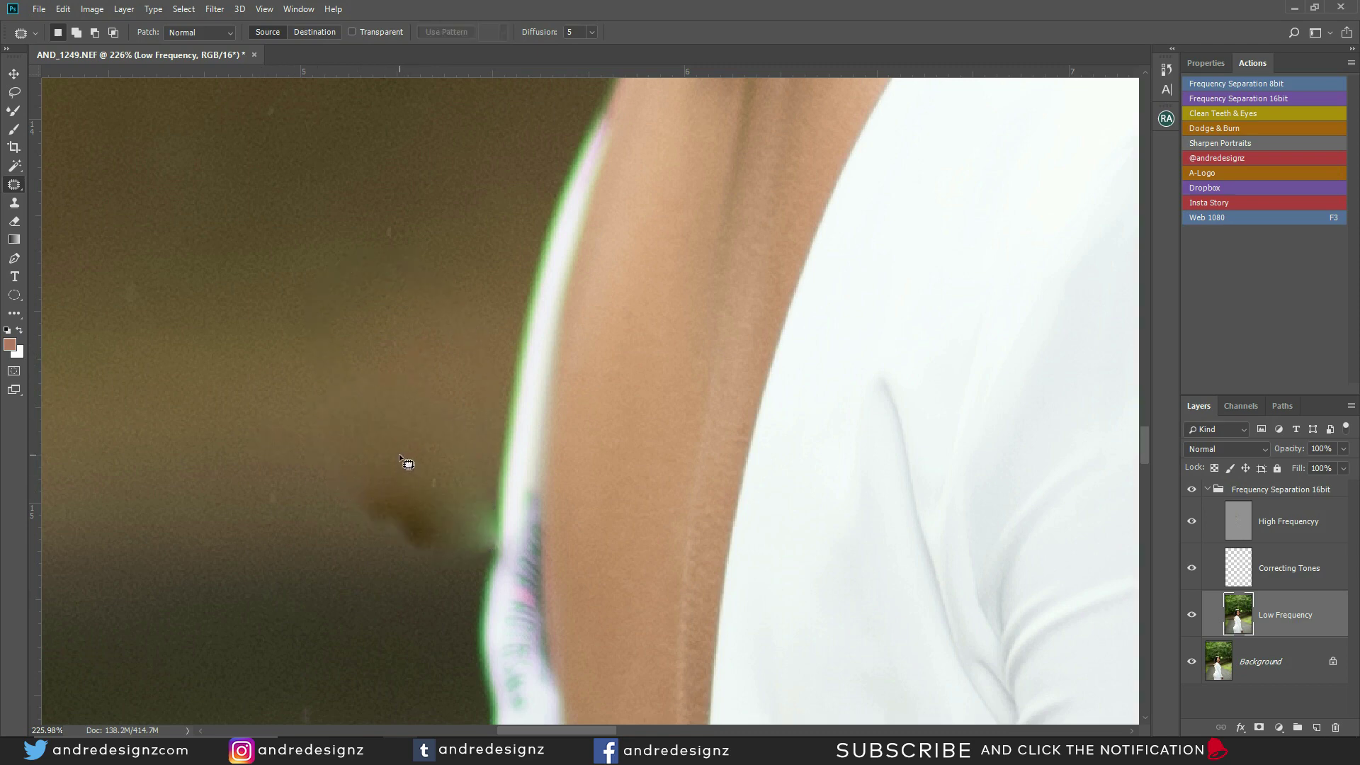
Undo the thread retouching back to the outlined original thread, and try a fill on the Low Frequency layer.
key("ctrl+alt+z")
key("ctrl+alt+z")
left_click_drag(428, 488, 425, 575)
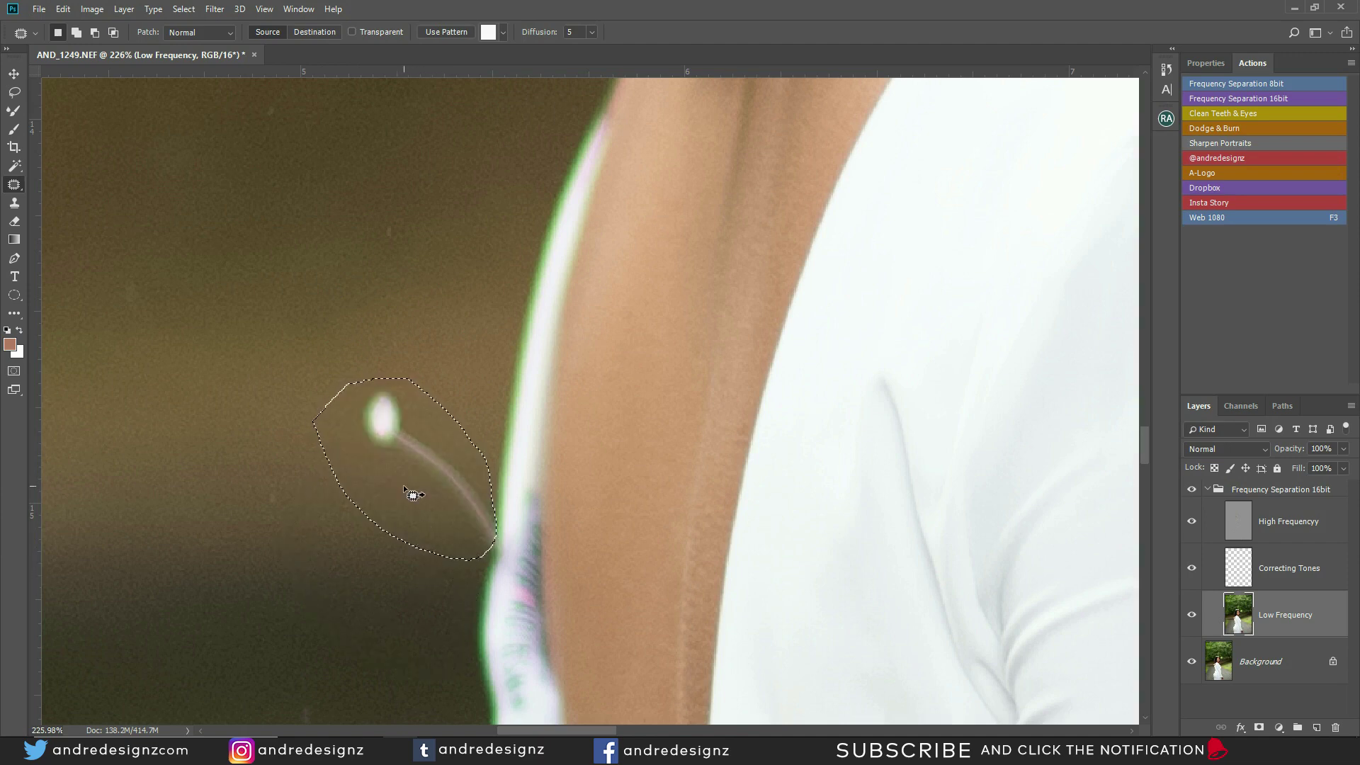
key("shift+BackSpace")
key("Escape")
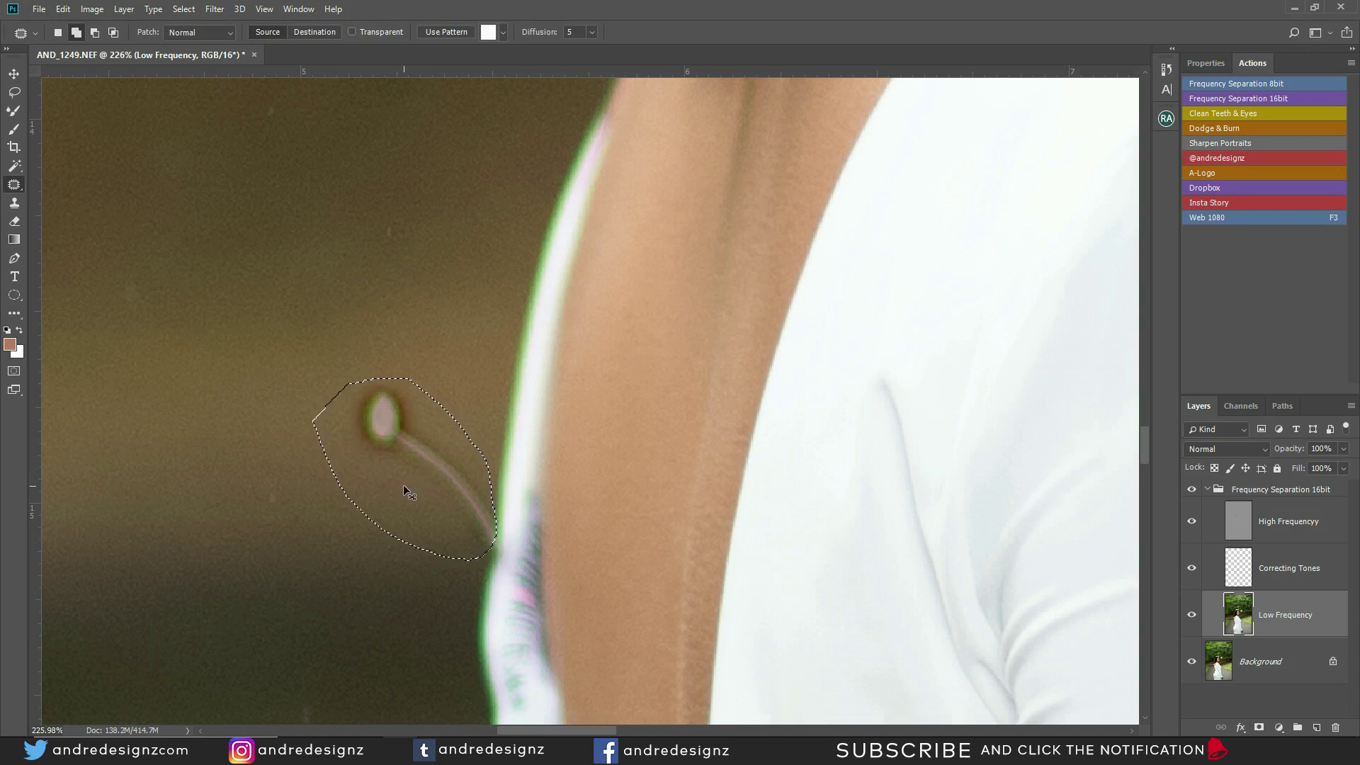
Fill the outlined thread on the High Frequencyy layer using Content-Aware fill to remove its texture.
left_click(1293, 521)
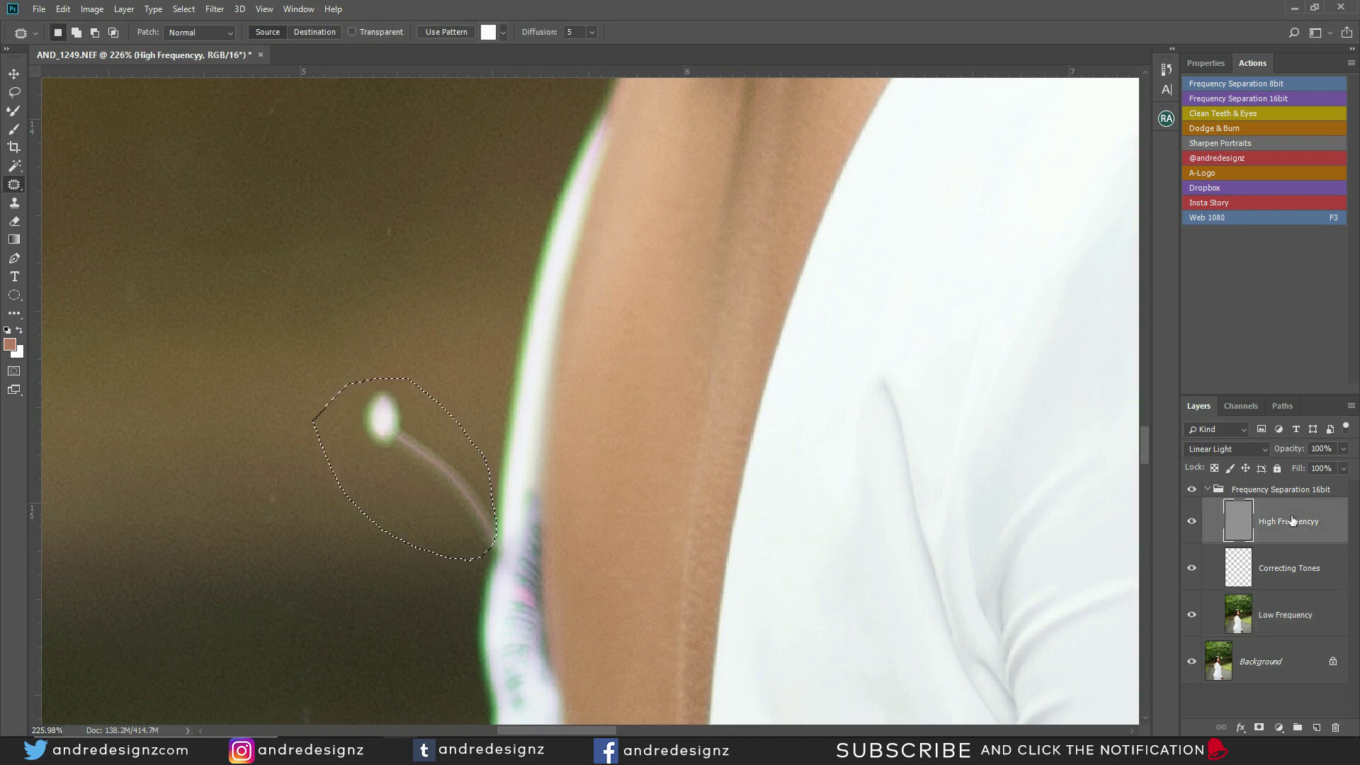
key("shift+BackSpace")
key("Return")
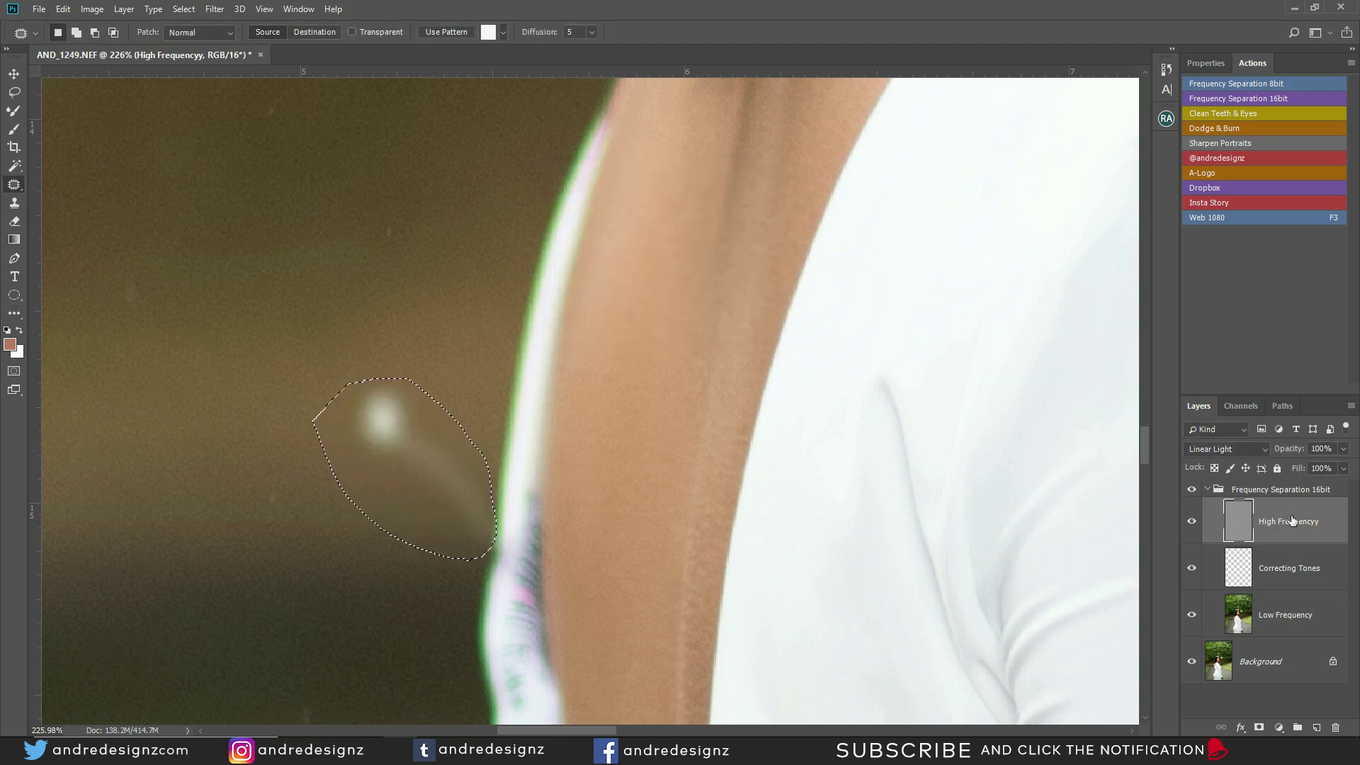
Patch the thread's remaining tones on the Low Frequency layer with the background just below, and deselect.
left_click(1285, 614)
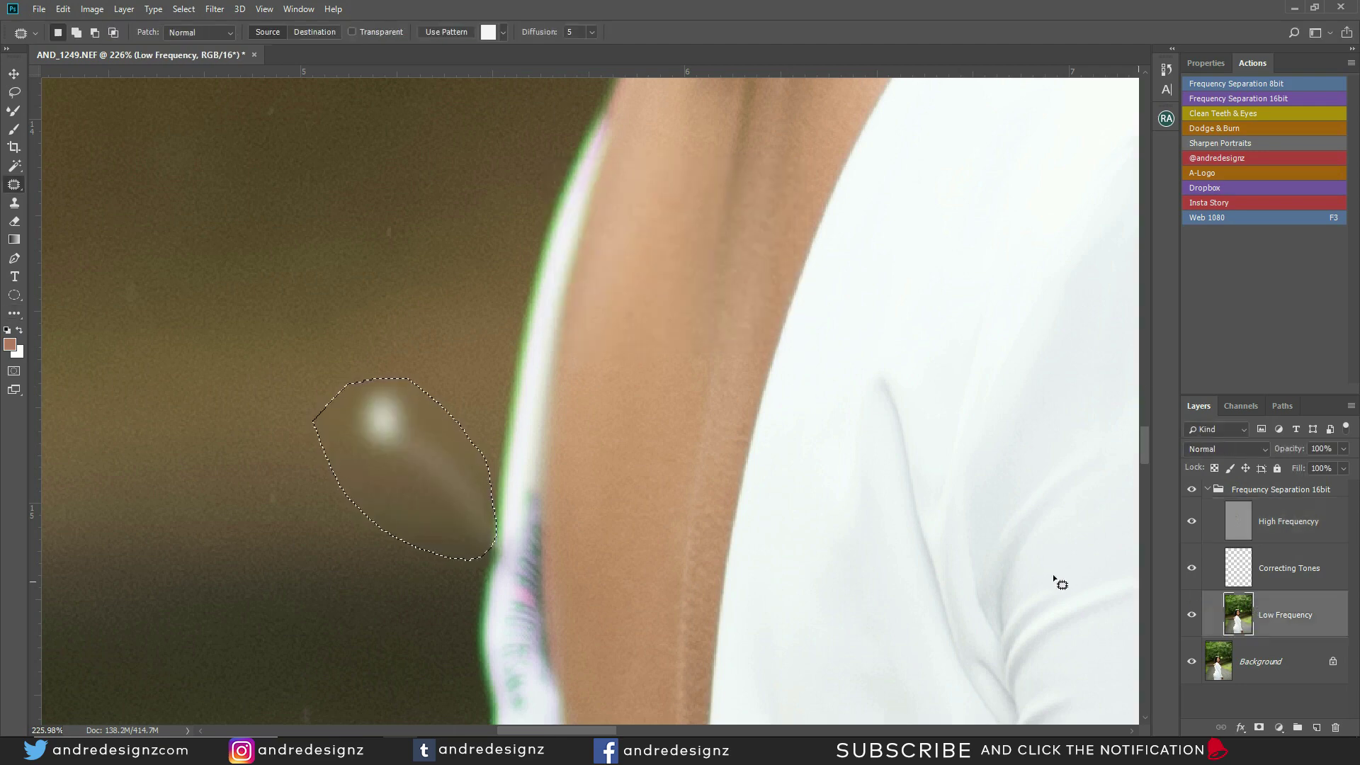
left_click_drag(450, 483, 428, 595)
left_click(416, 346)
scroll(414, 355, "down", 6)
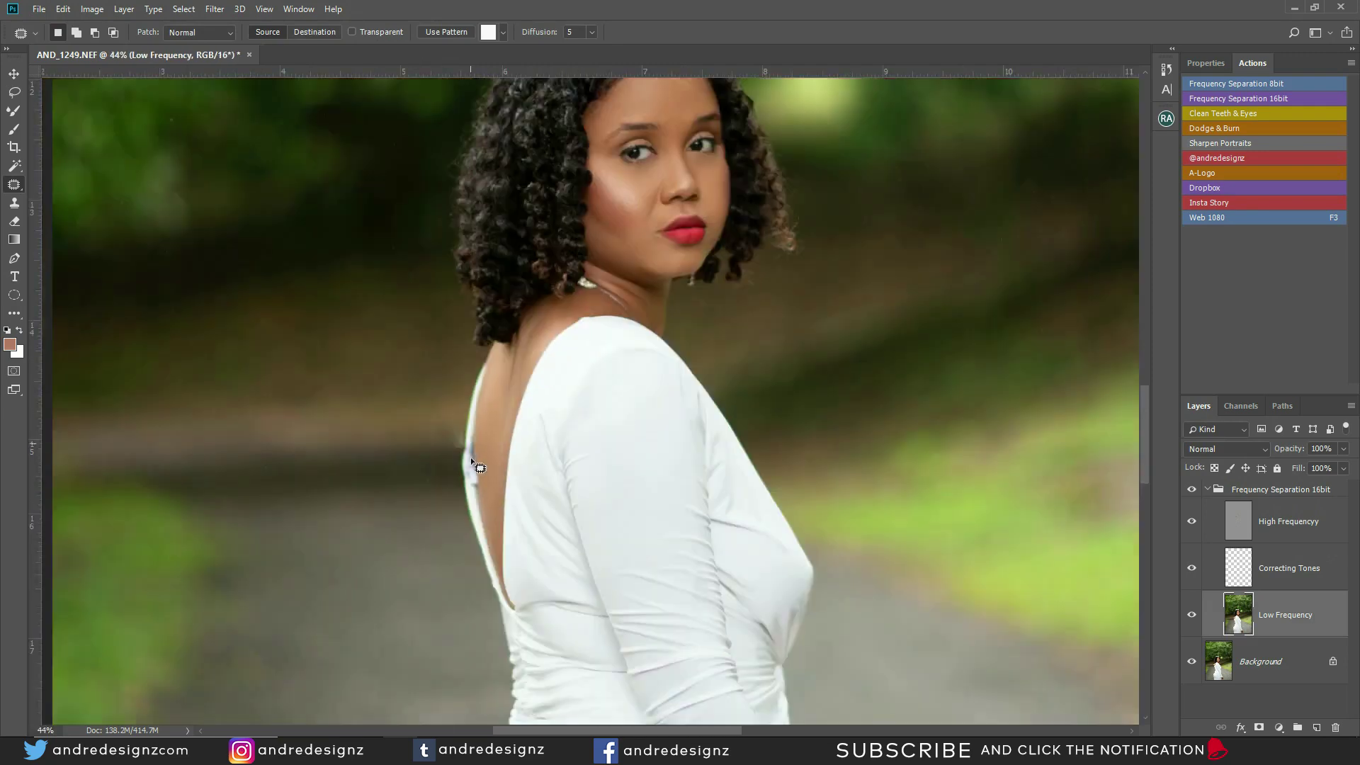
scroll(452, 447, "up", 2)
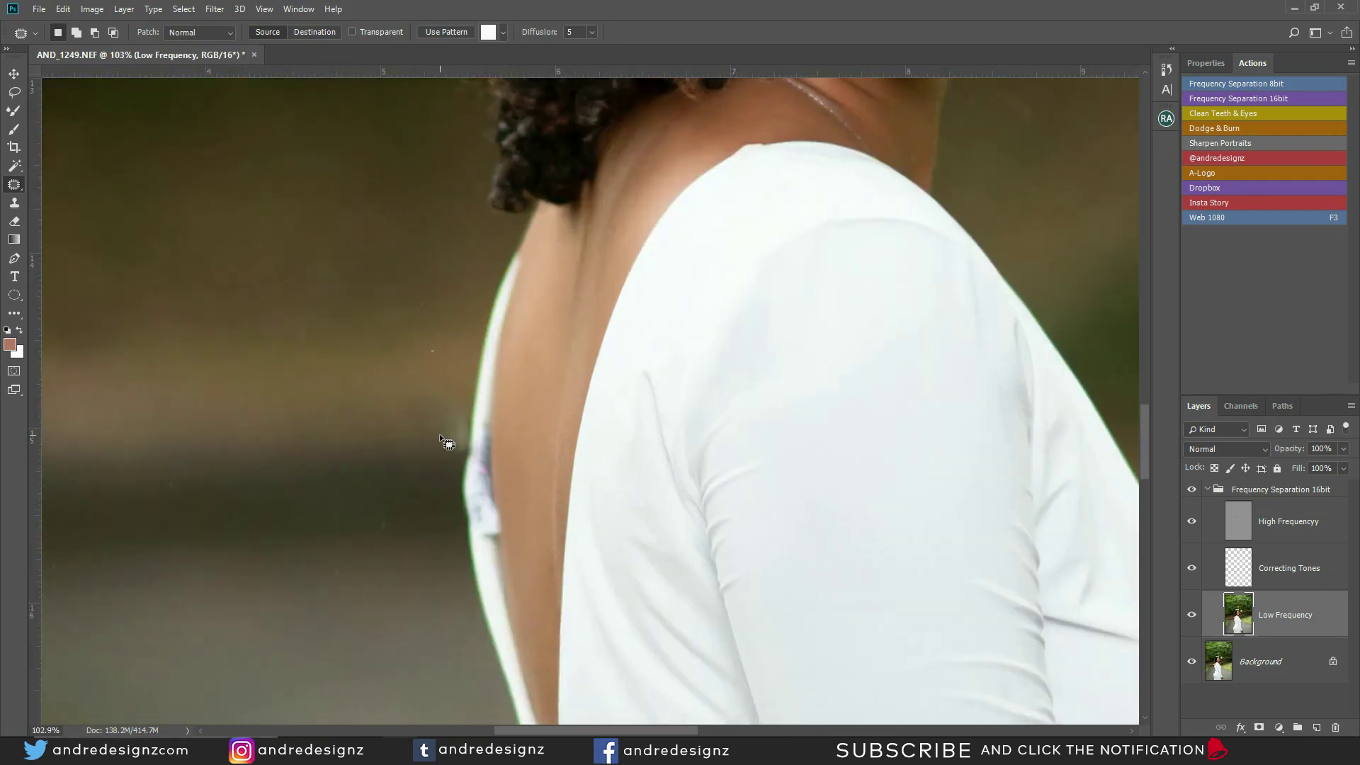
Clone clean background texture over the leftover marks beside the dress's open back on the High Frequencyy layer, using a 45-pixel Clone Stamp.
left_click(1288, 527)
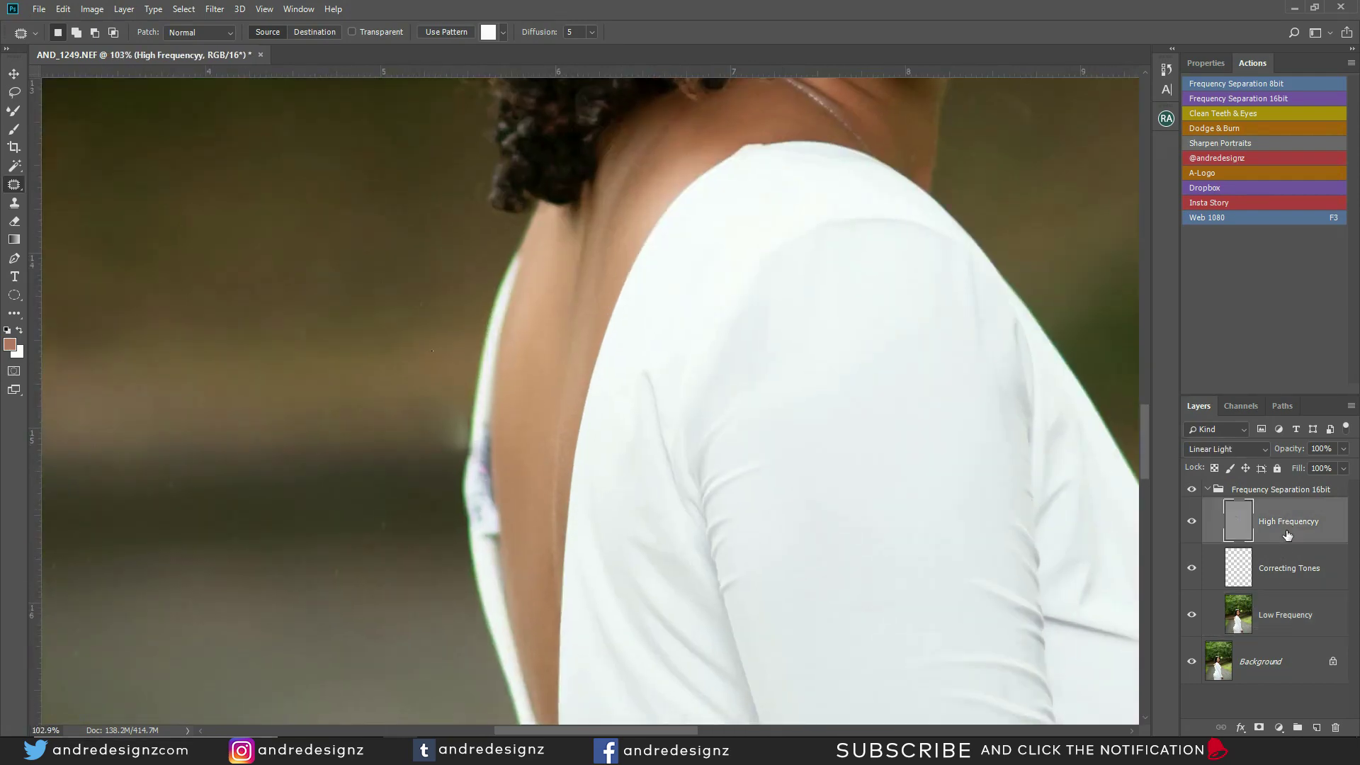
key("s")
left_click(331, 215)
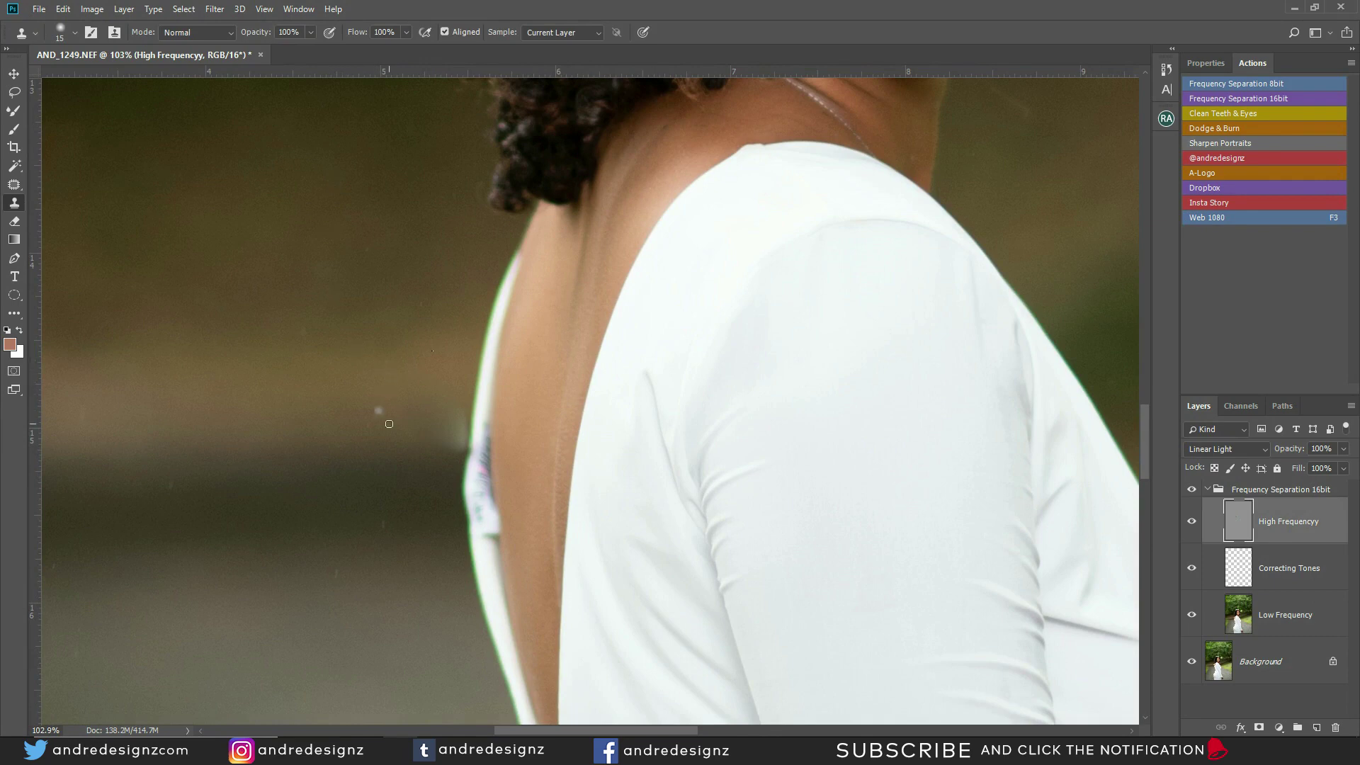
key("bracketright")
key("bracketright")
mouse_move(452, 449)
left_mouse_down()
mouse_move(402, 381)
mouse_move(346, 334)
mouse_move(388, 364)
mouse_move(345, 301)
left_mouse_up()
left_click_drag(456, 450, 449, 422)
Collapse the Frequency Separation 16bit group and merge it into the Background layer.
left_click(1229, 451)
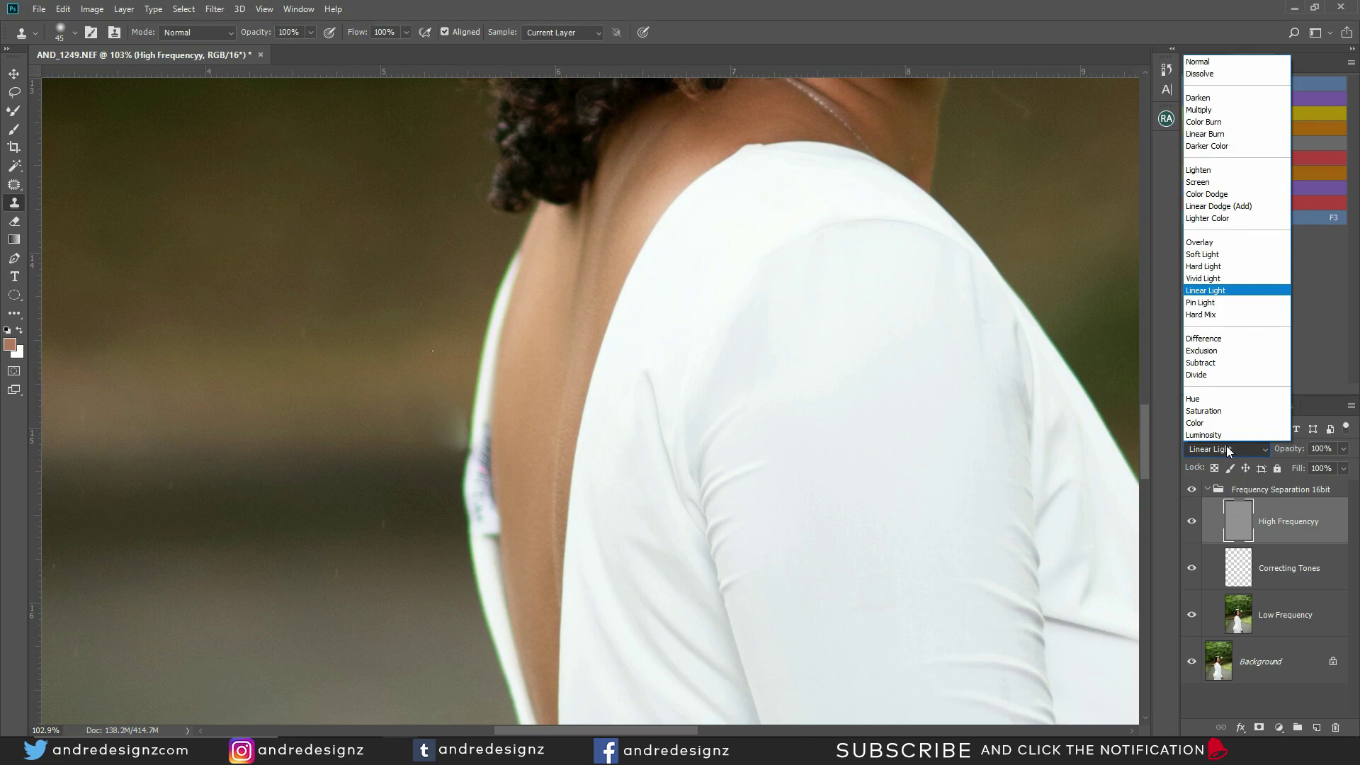
left_click(1228, 451)
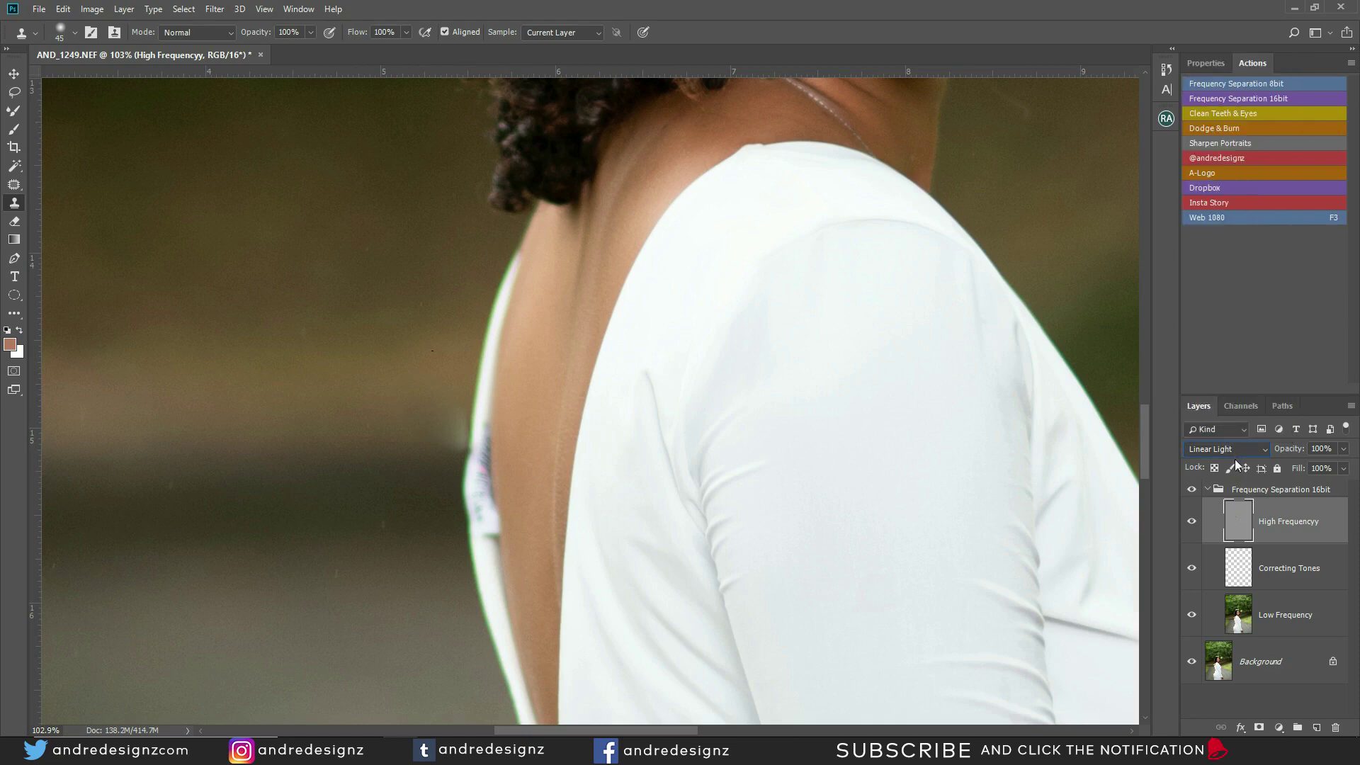
left_click(1298, 491)
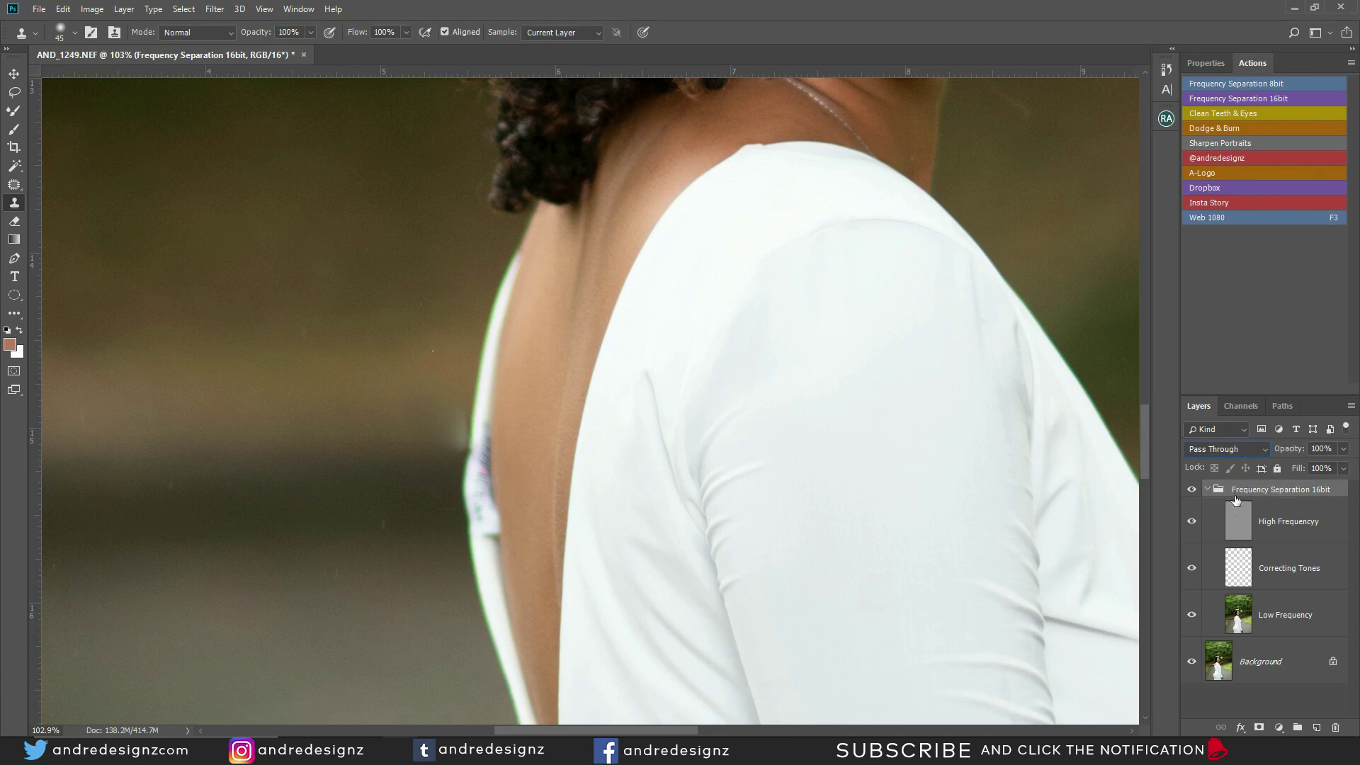
left_click(1207, 489)
left_click(1239, 522)
left_click(1267, 492)
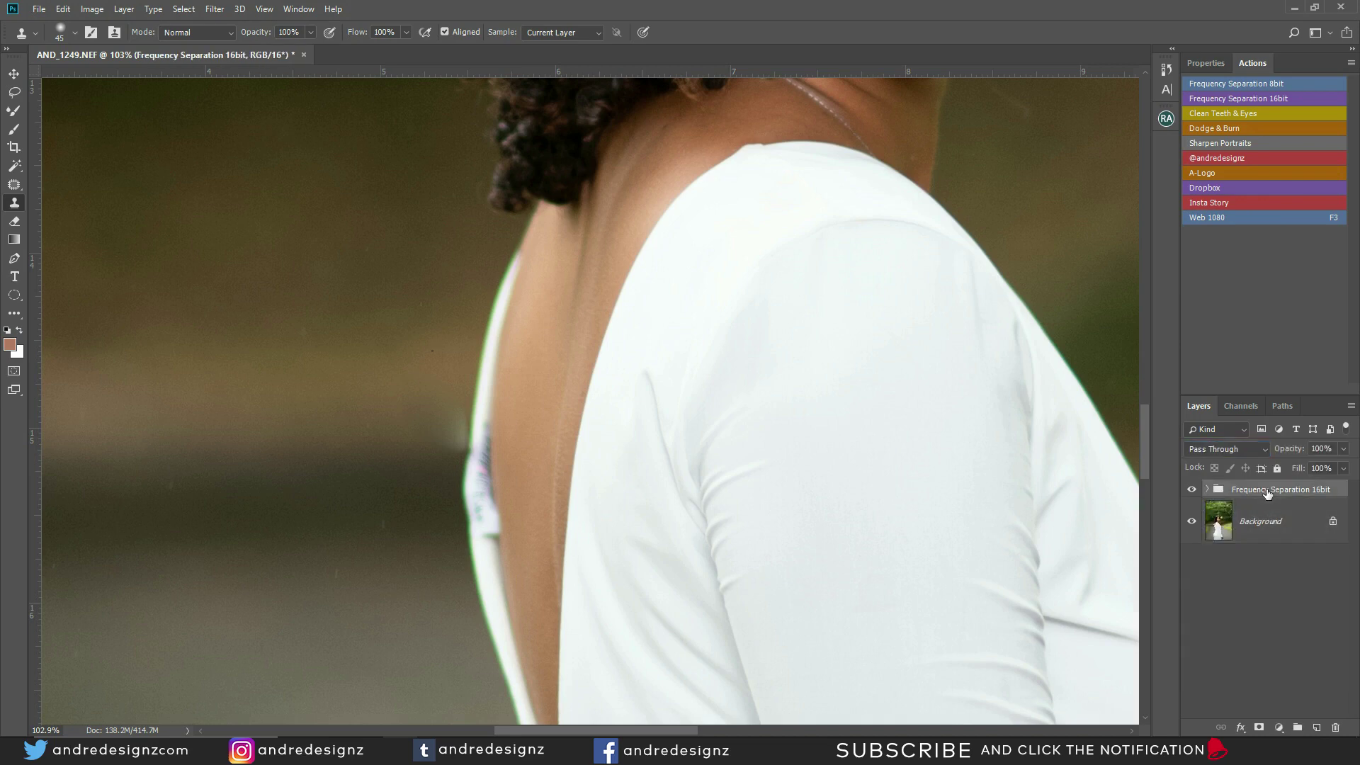
key("Delete")
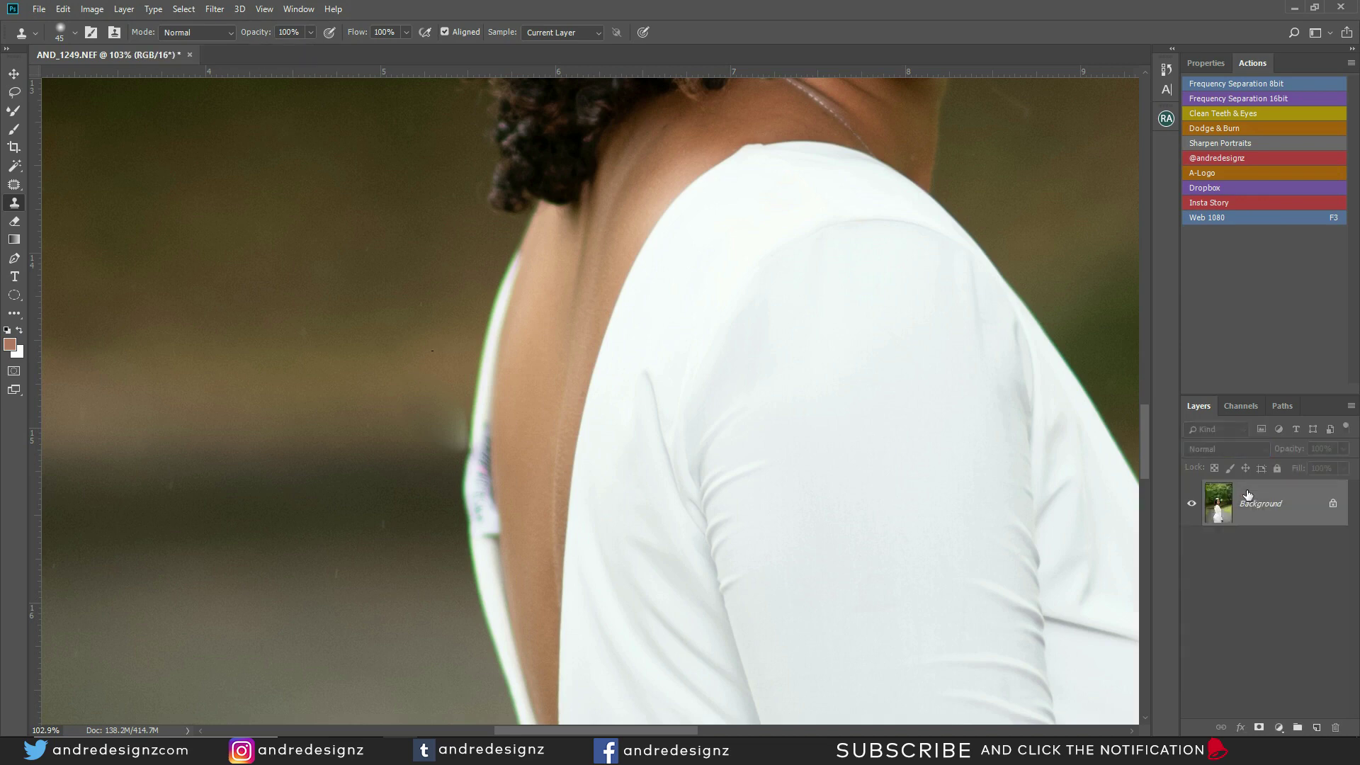
left_click(1262, 98)
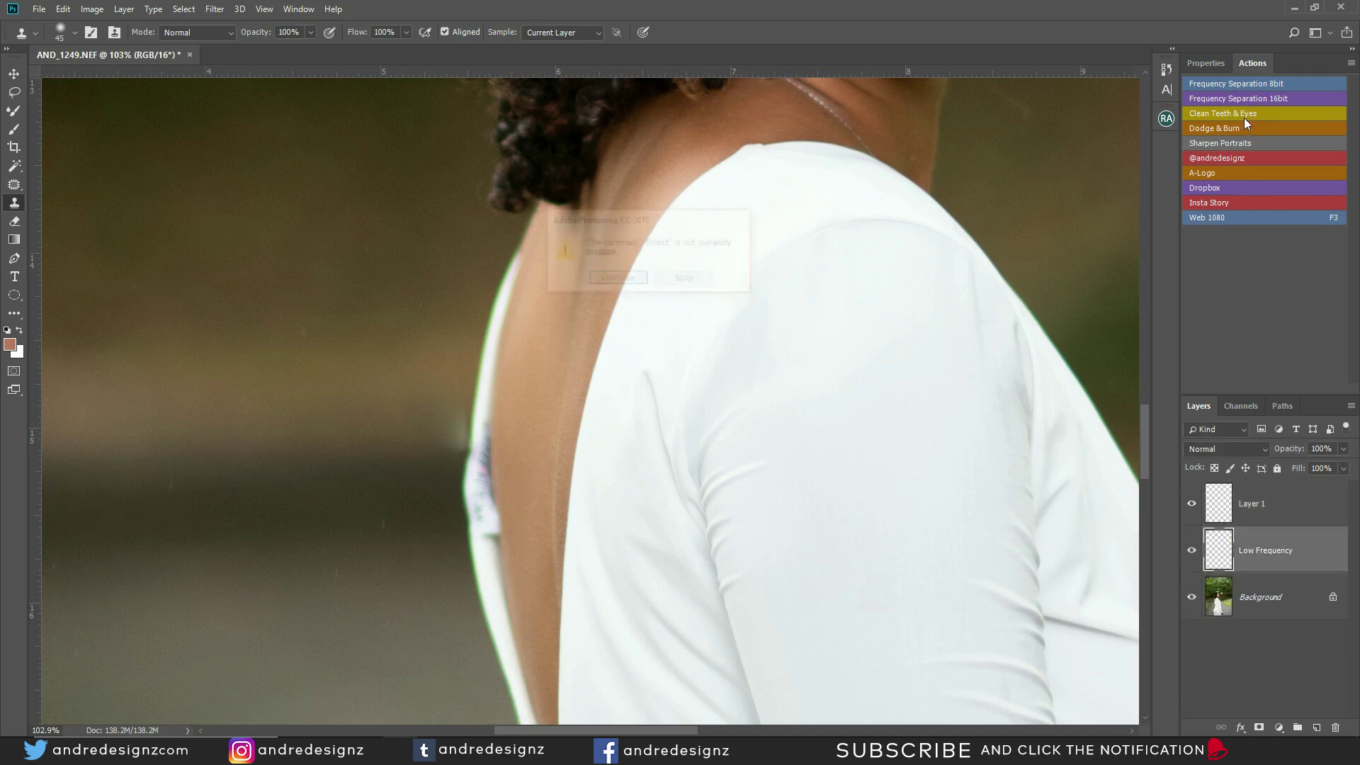
left_click(686, 279)
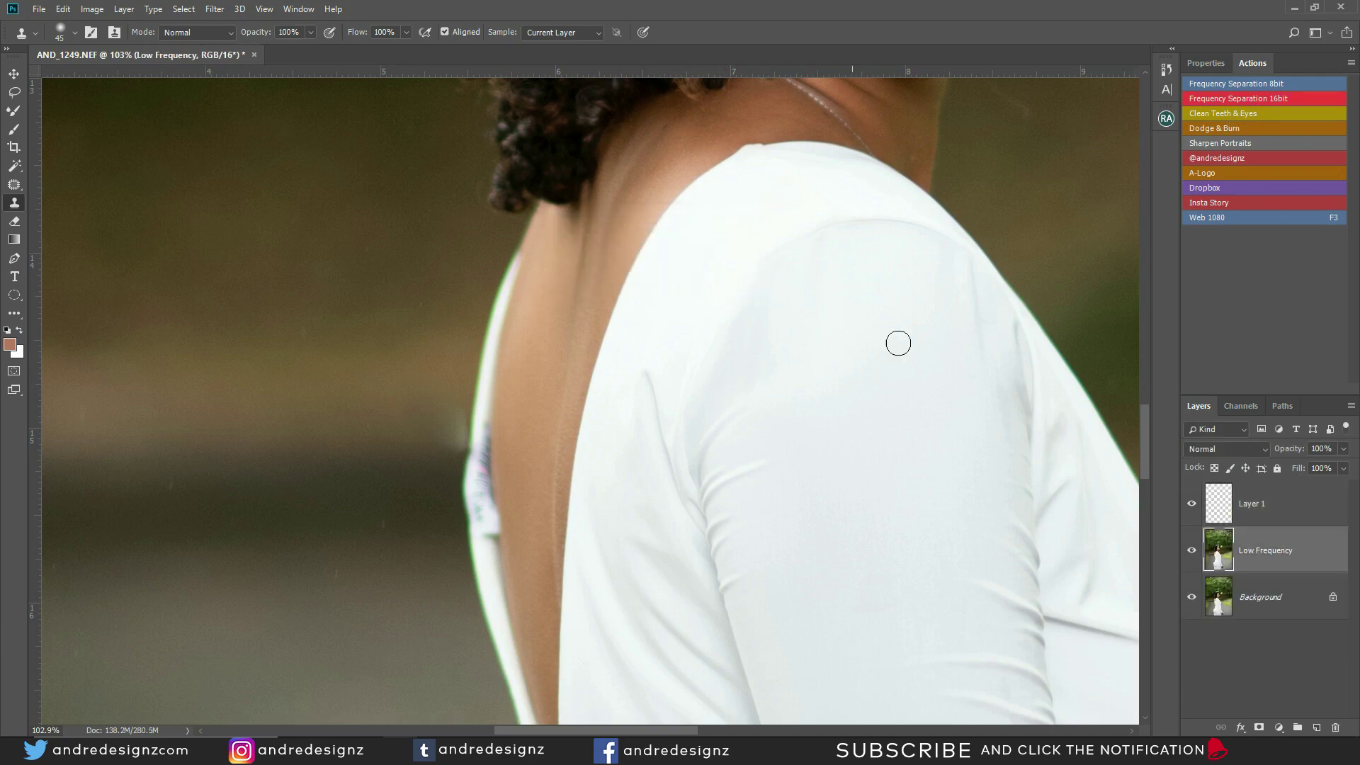
left_click(1274, 513)
key("Delete")
key("Delete")
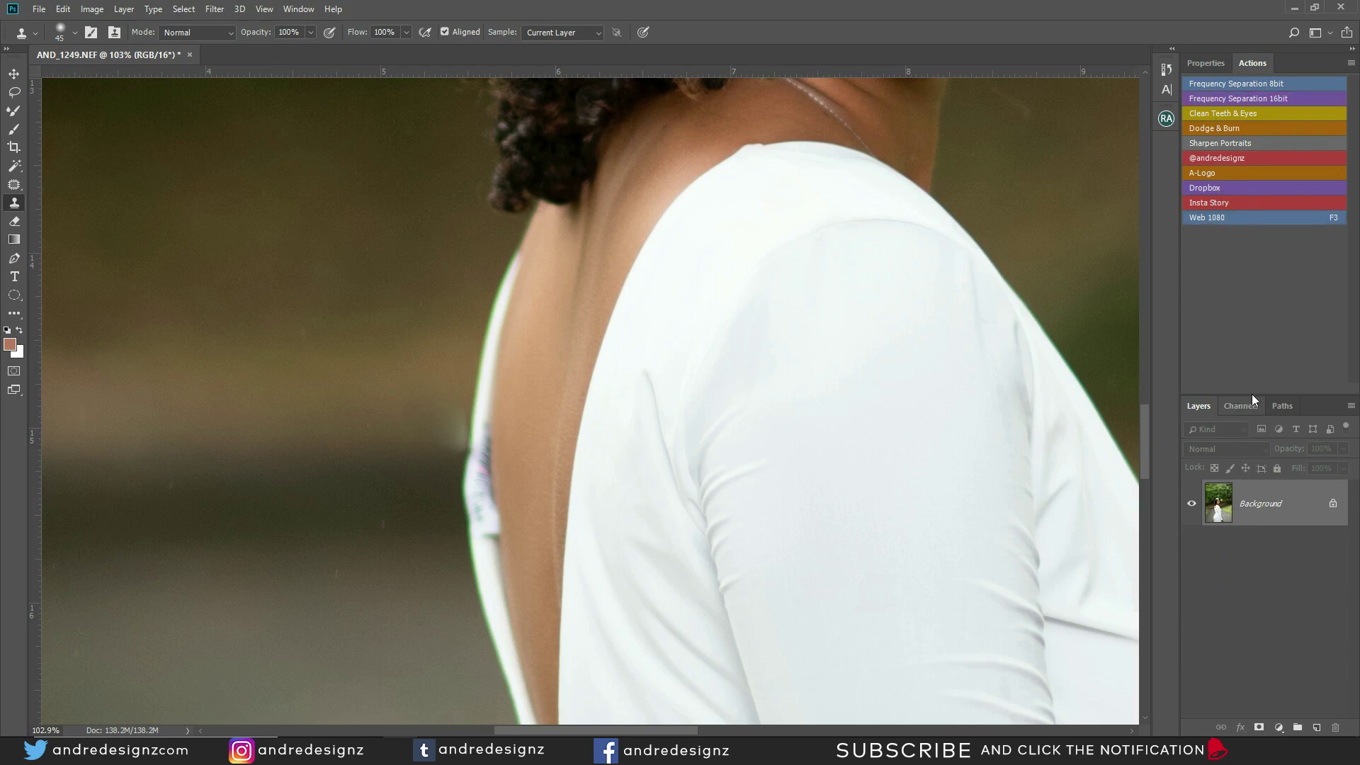
Run the Frequency Separation 16bit action with a Gaussian Blur radius of 6 pixels.
left_click(1232, 97)
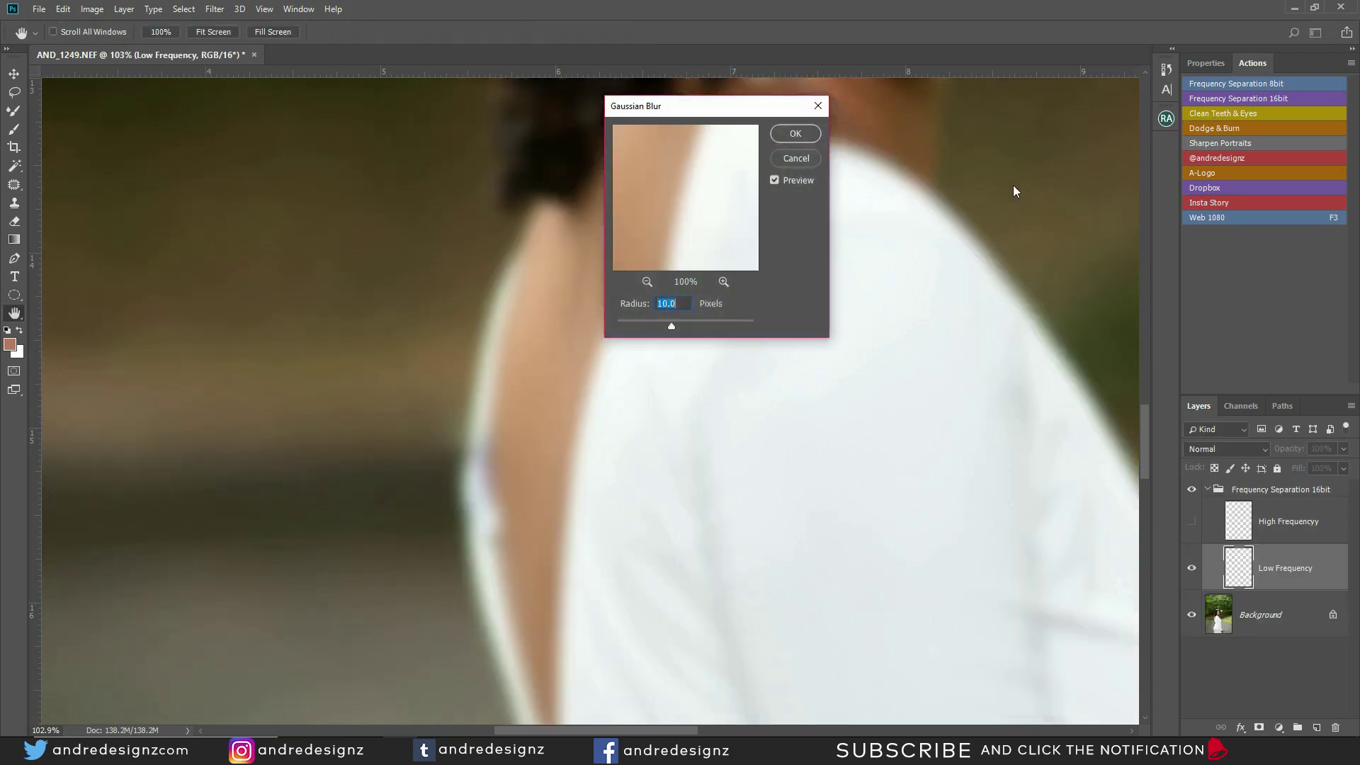
type("6")
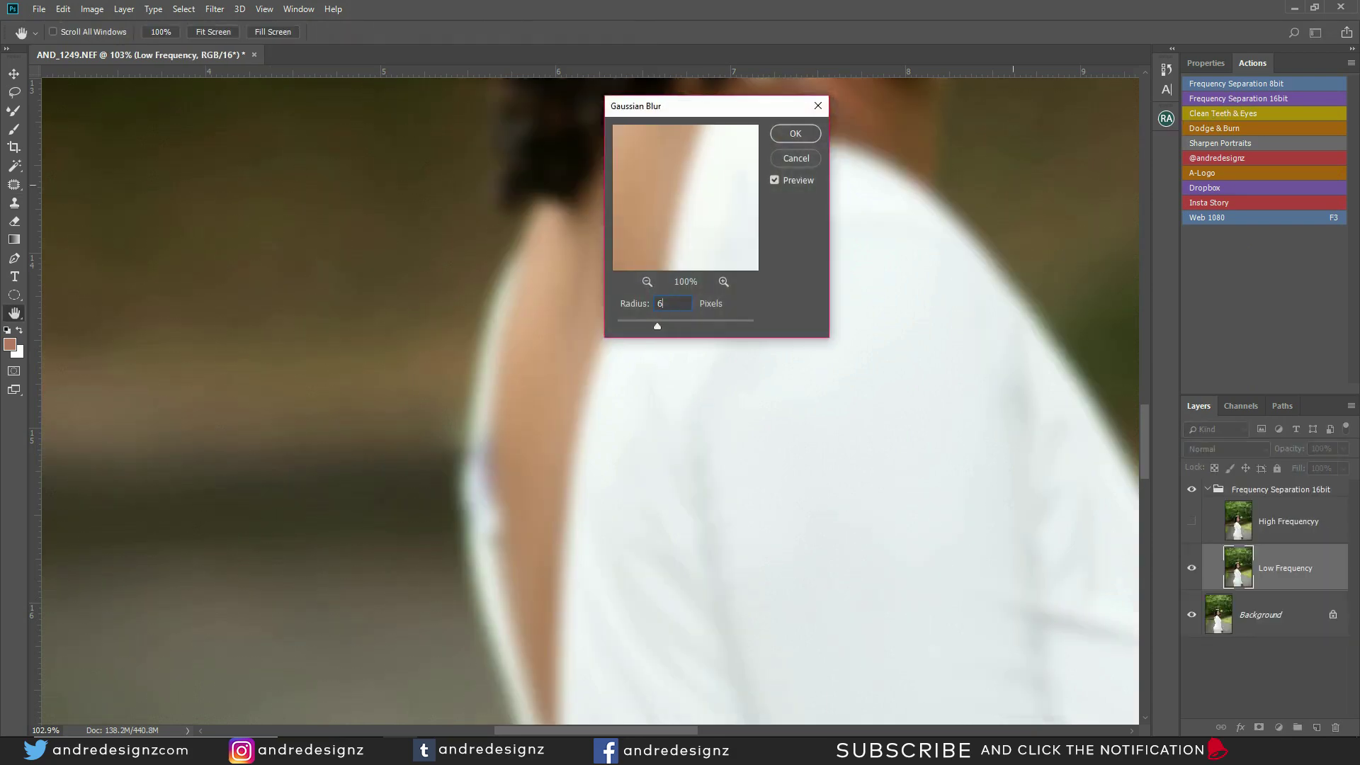
left_click(795, 134)
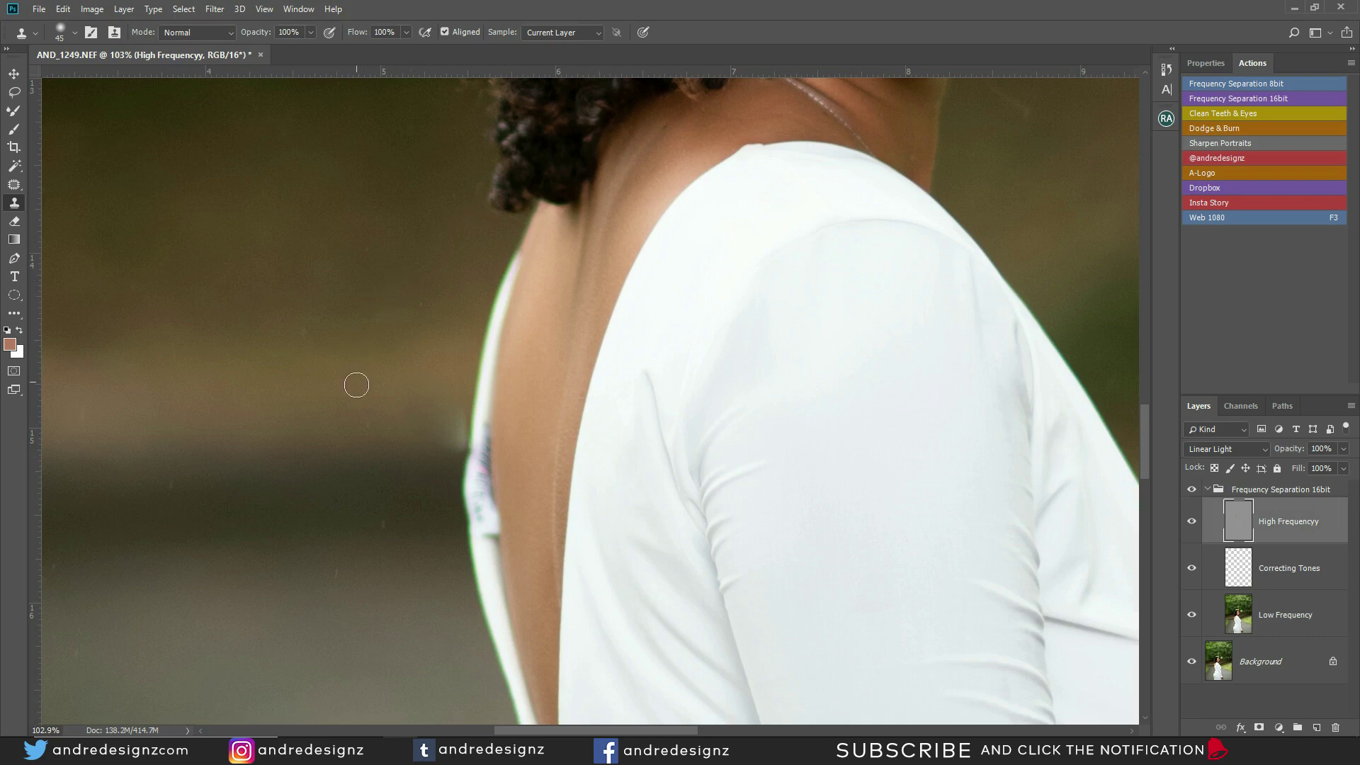
Try to clone clean texture over the smudge at the dress's back edge on the High Frequencyy layer, enlarging the brush to 70 pixels.
left_click(429, 386, "alt")
mouse_move(454, 404)
left_mouse_down()
mouse_move(455, 434)
mouse_move(432, 453)
left_mouse_up()
mouse_move(453, 394)
left_mouse_down()
mouse_move(439, 455)
mouse_move(434, 422)
mouse_move(453, 447)
mouse_move(460, 435)
left_mouse_up()
left_click(418, 394, "alt")
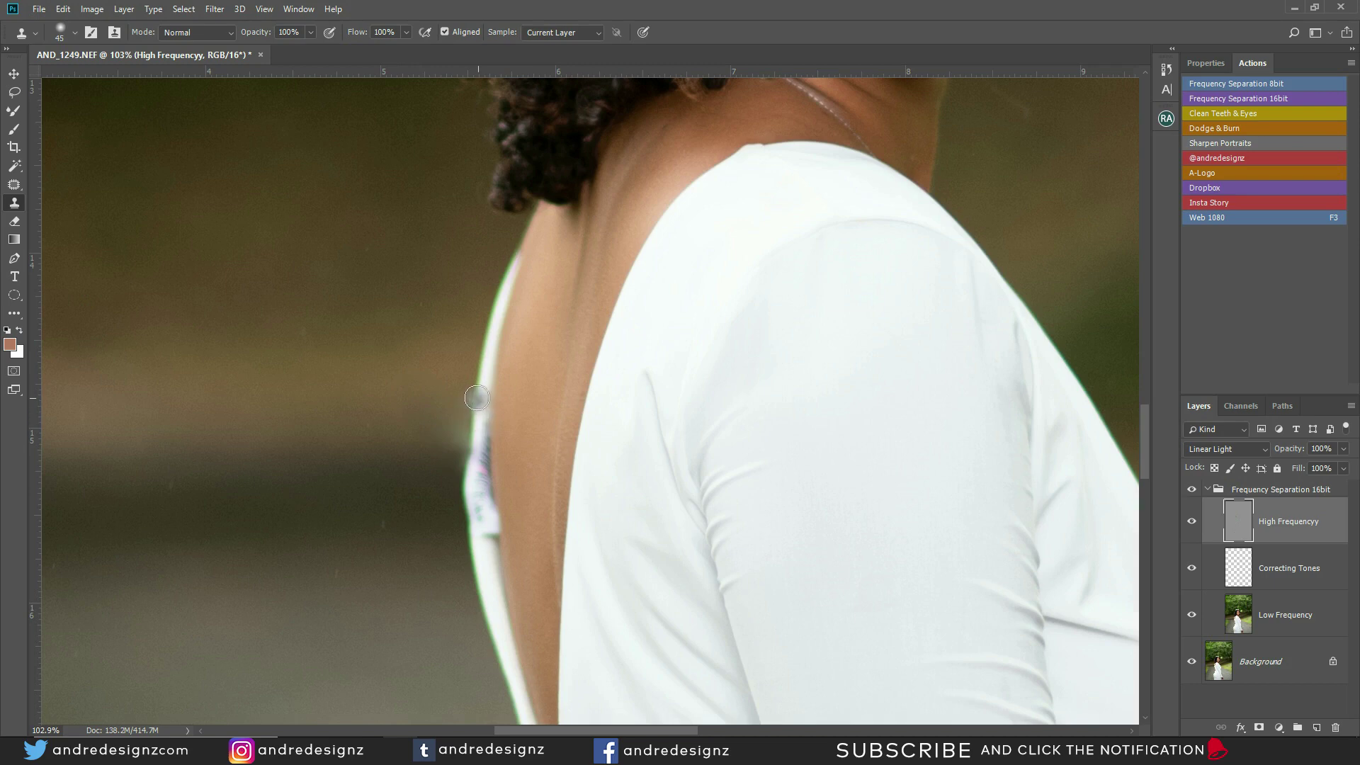
key("bracketright")
key("bracketright")
key("bracketright")
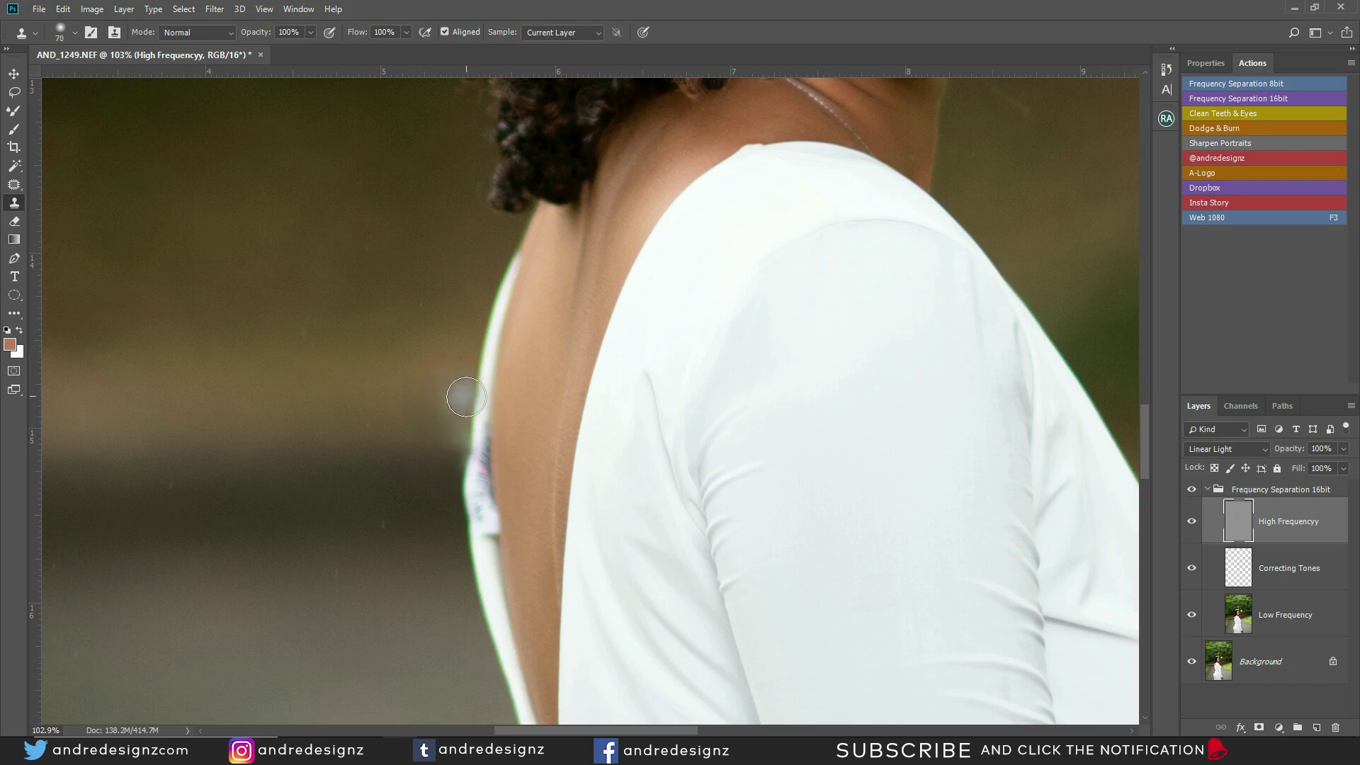
mouse_move(465, 429)
left_mouse_down()
mouse_move(469, 446)
mouse_move(444, 407)
mouse_move(443, 446)
mouse_move(440, 404)
mouse_move(415, 508)
left_mouse_up()
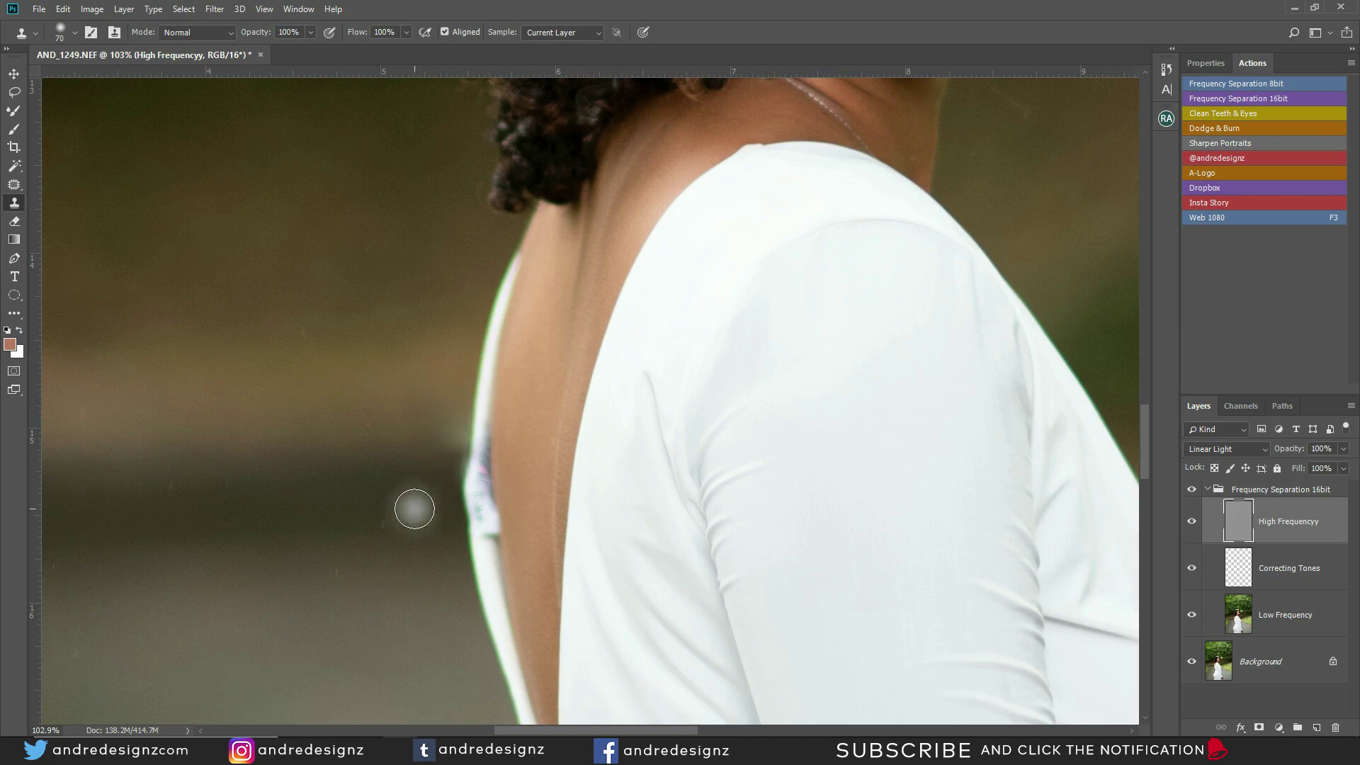
Inspect the retouched edge, try one more clone stroke beside it, and undo all the cloning on the High Frequencyy layer.
scroll(419, 393, "down", 3)
scroll(399, 401, "down", 3)
scroll(393, 419, "up", 1)
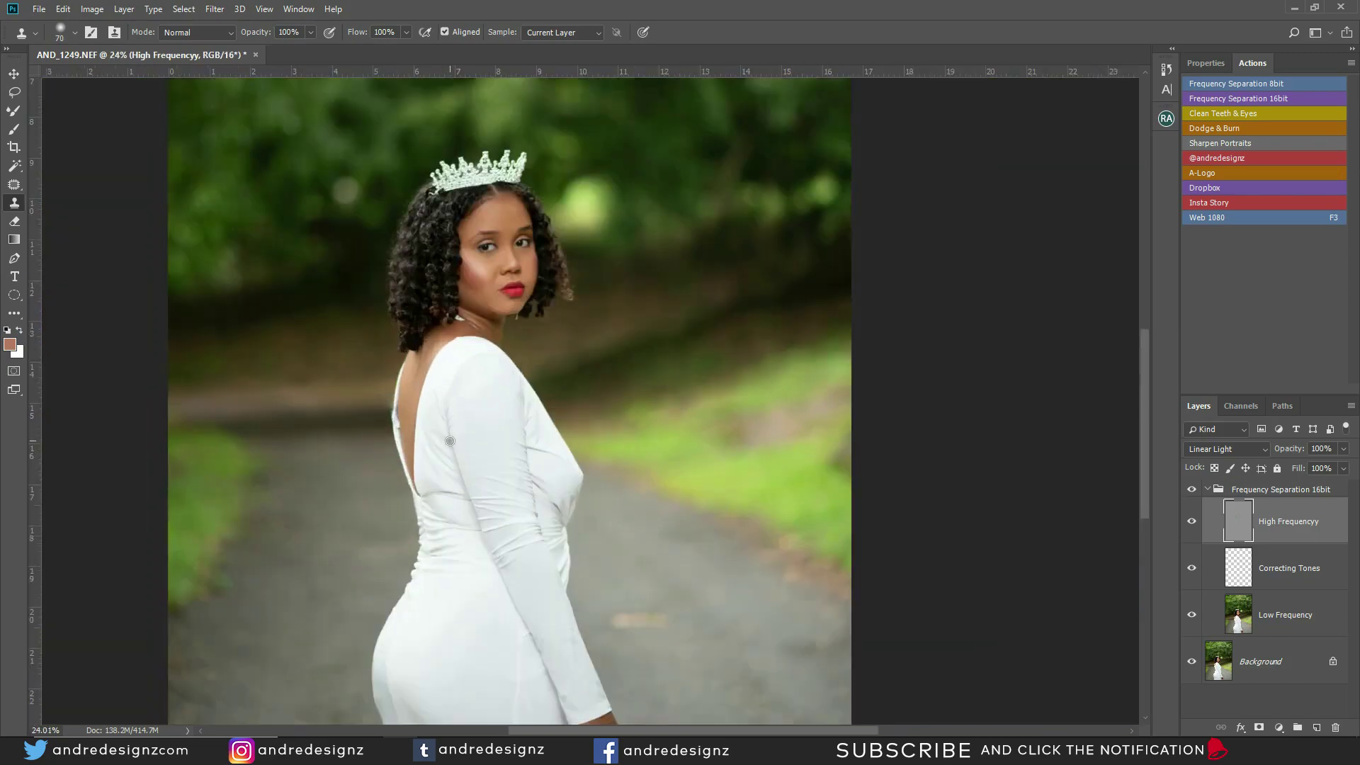
scroll(388, 426, "up", 3)
scroll(388, 426, "up", 3)
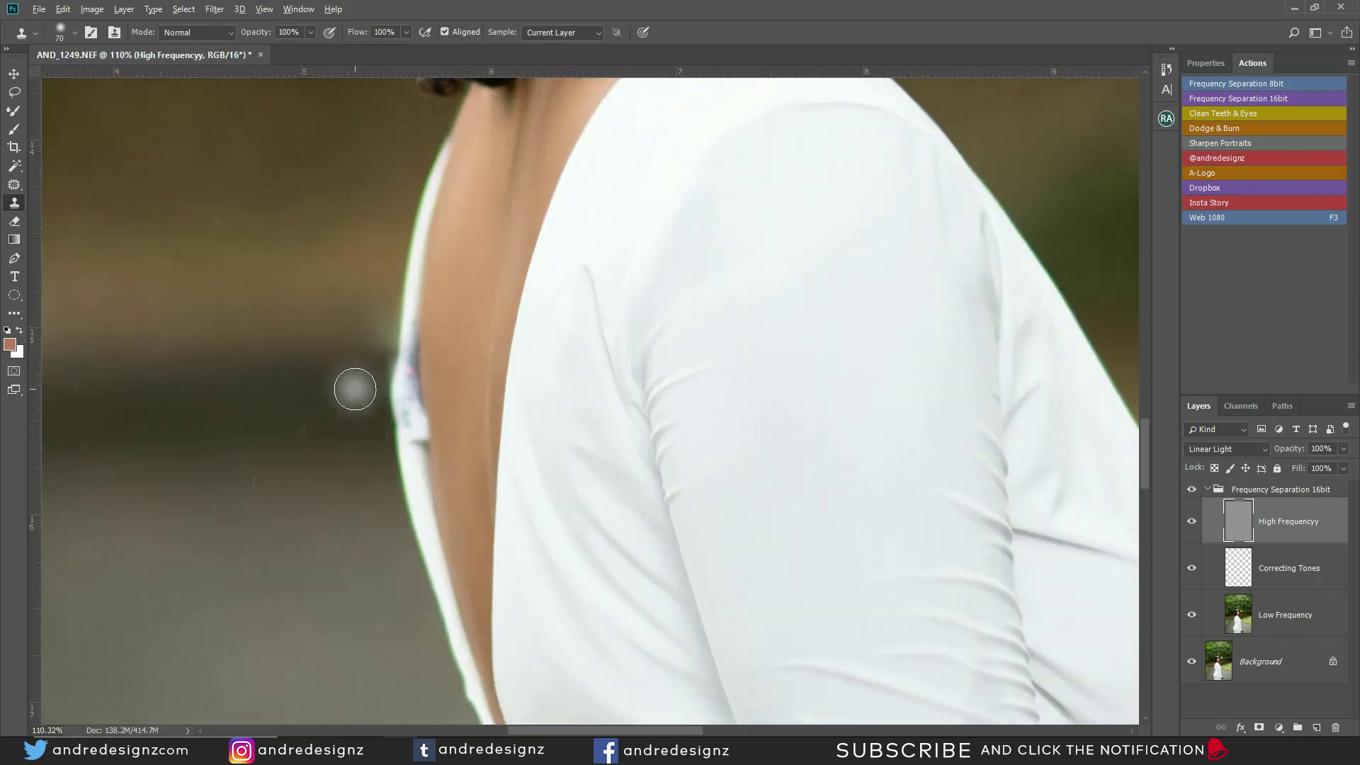
left_click_drag(364, 364, 375, 323)
left_click(353, 393, "alt")
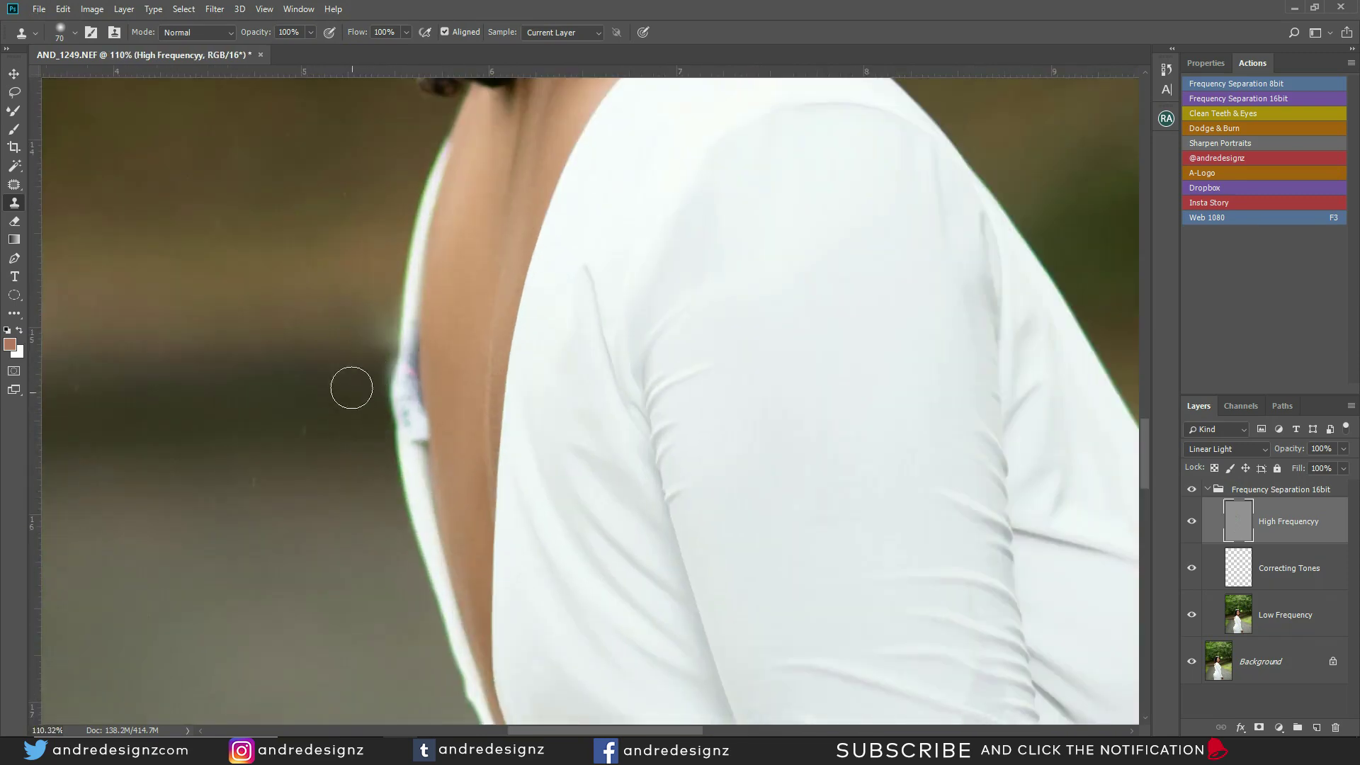
key("ctrl+alt+z")
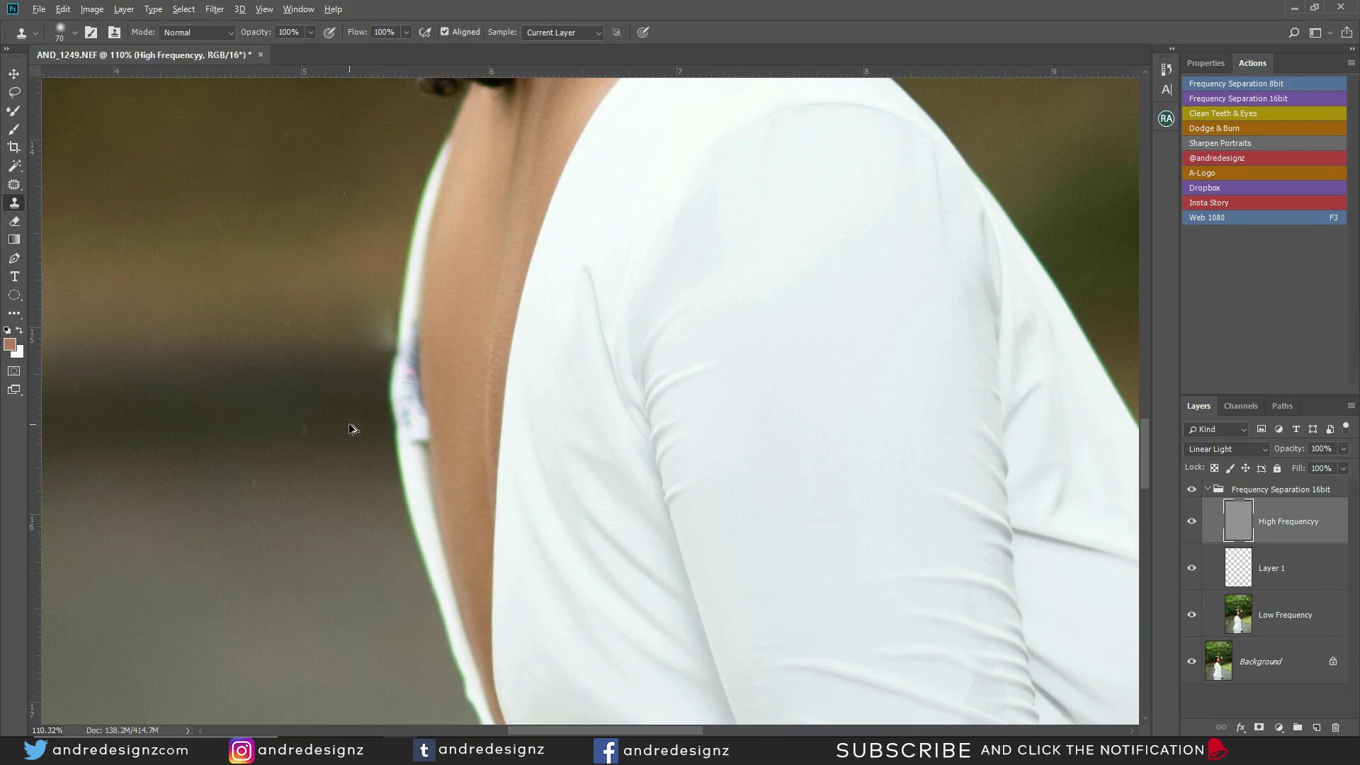
Merge the Frequency Separation 16bit group into the Background and duplicate the Background as a new layer.
scroll(349, 427, "down", 4)
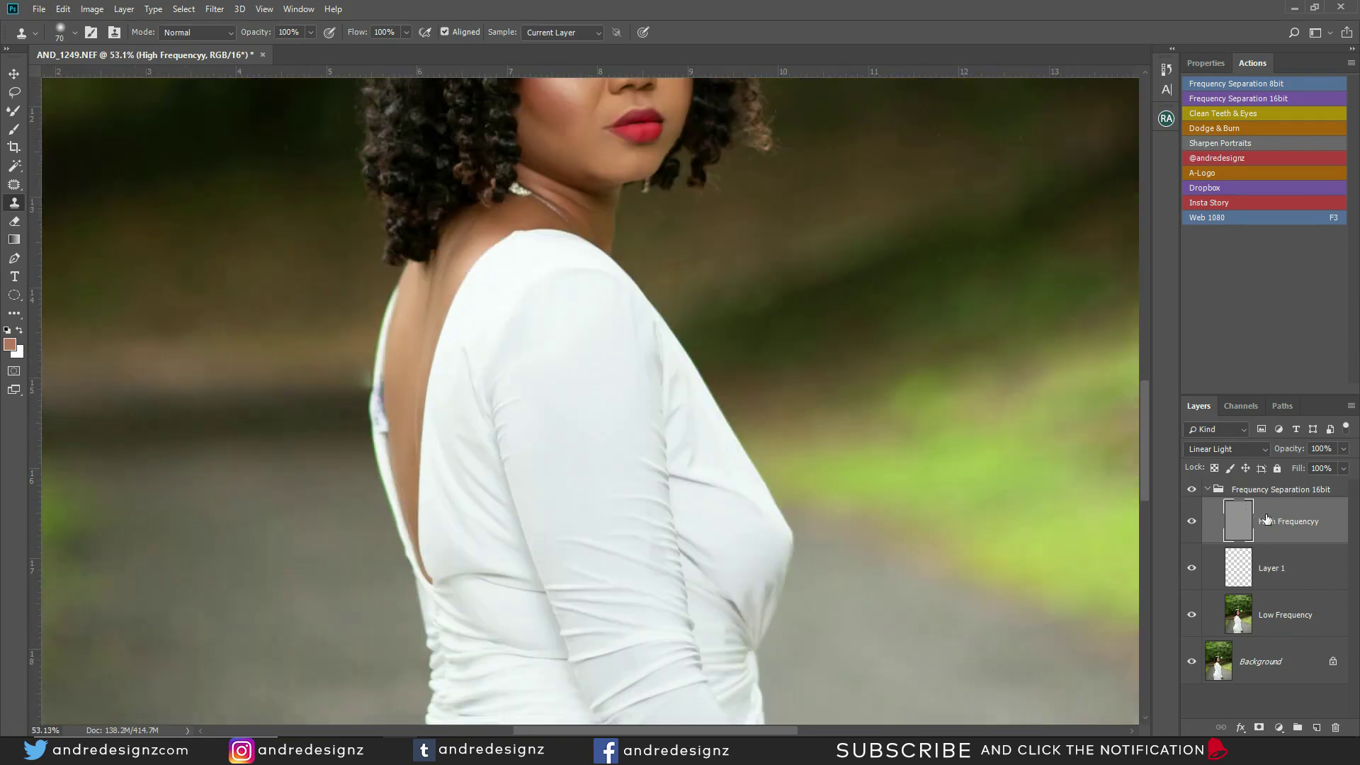
left_click(1267, 494)
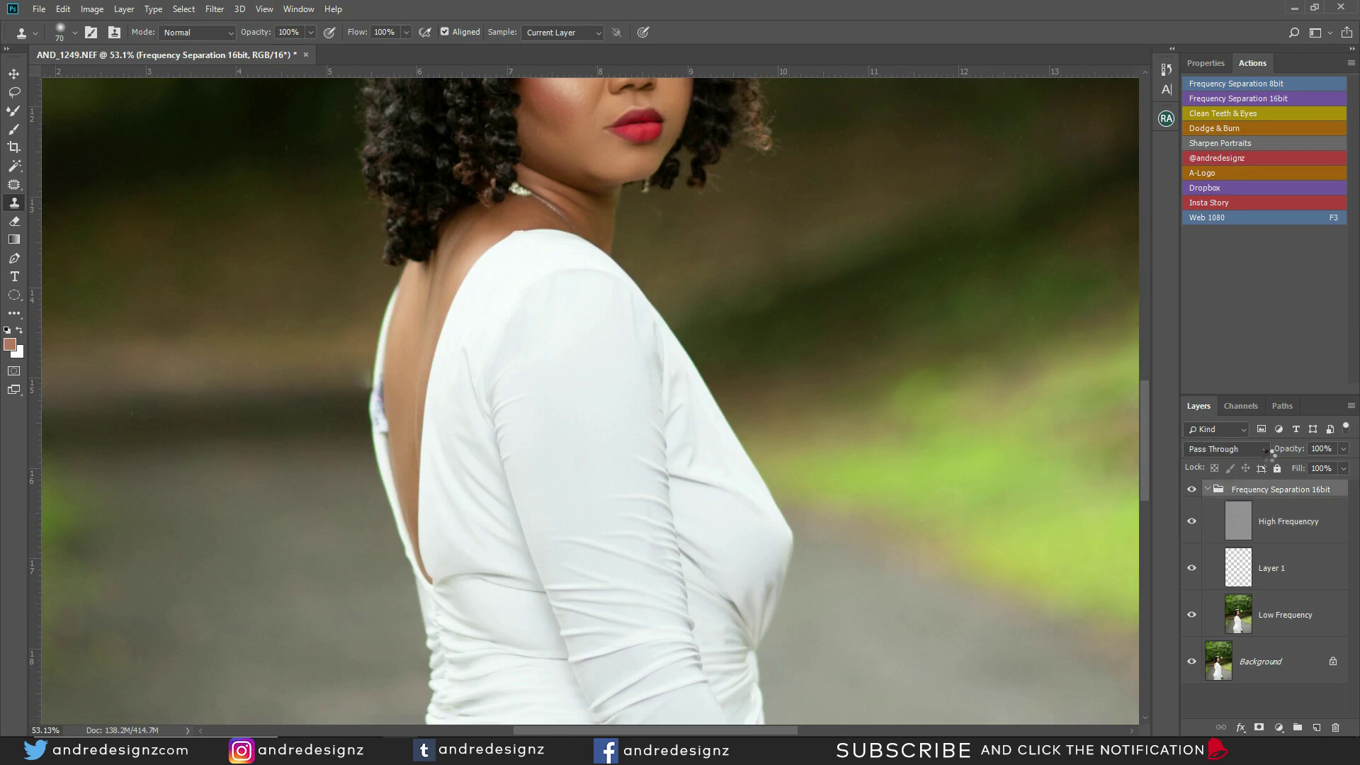
key("ctrl+shift+e")
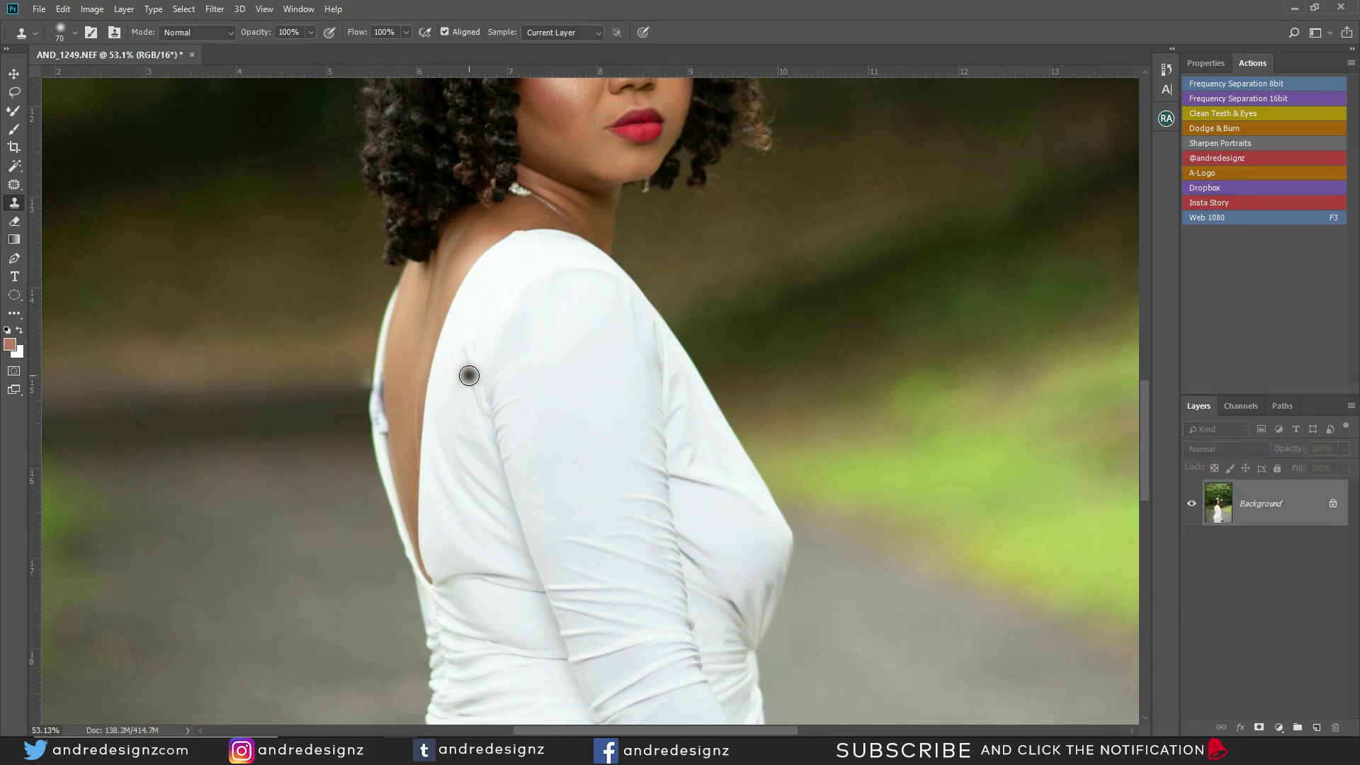
key("ctrl+j")
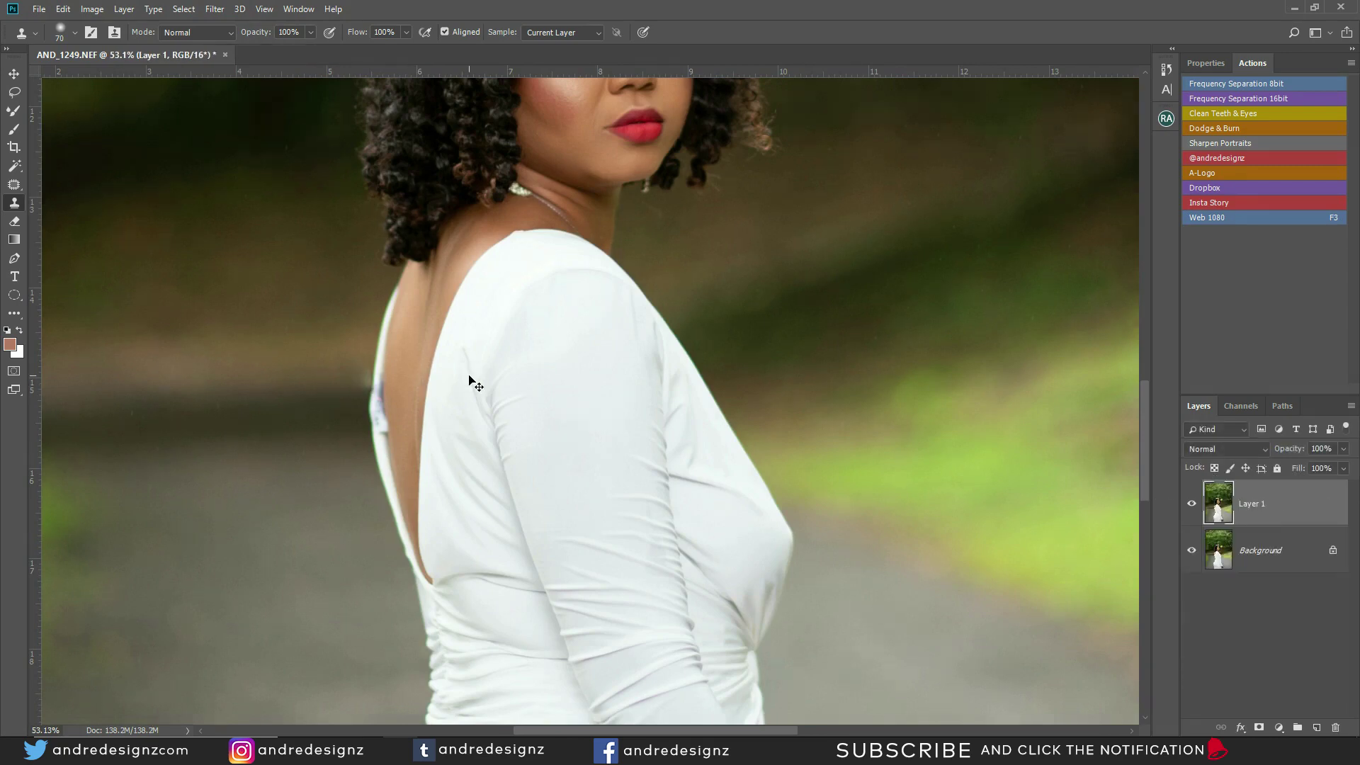
Try to clone the background from above over the smudge beside the dress's back edge at 100% flow, and undo the stroke.
scroll(446, 343, "up", 4)
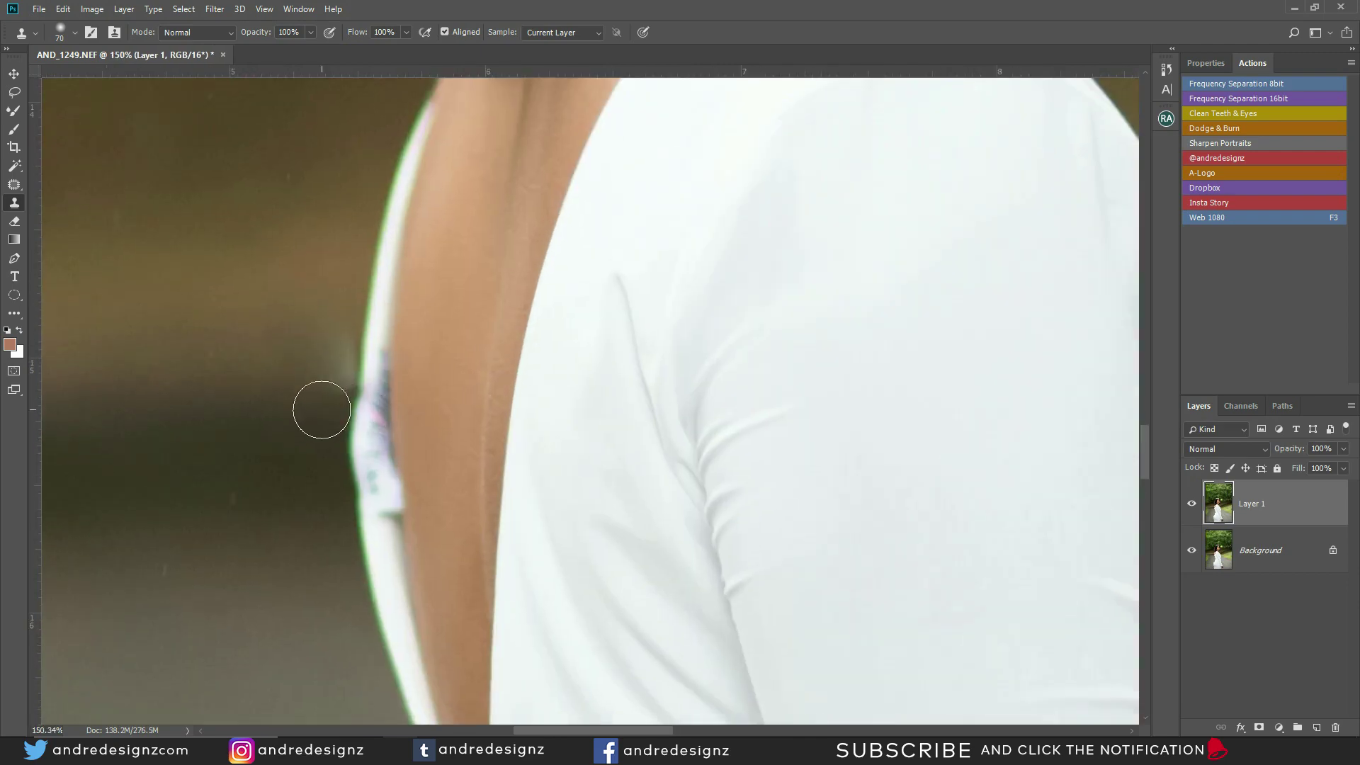
left_click(305, 273, "alt")
left_click_drag(321, 322, 319, 382)
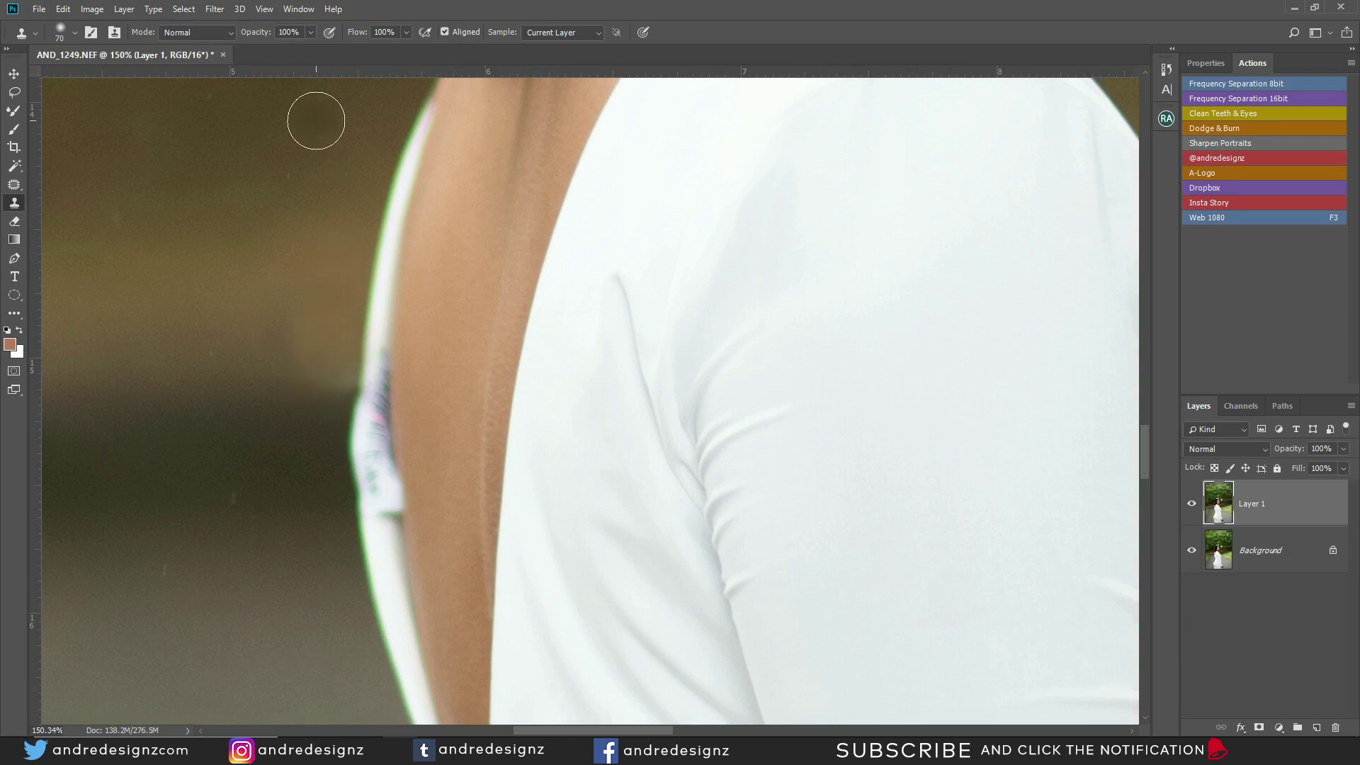
key("ctrl+z")
Set the Clone Stamp flow to 42% and clone nearby background over the smudge beside the dress's back edge on Layer 1.
mouse_move(409, 32)
left_mouse_down()
mouse_move(396, 50)
mouse_move(368, 48)
left_mouse_up()
mouse_move(313, 297)
left_mouse_down()
mouse_move(325, 359)
mouse_move(291, 342)
left_mouse_up()
left_click(297, 451, "alt")
mouse_move(309, 439)
left_mouse_down()
mouse_move(307, 419)
mouse_move(279, 435)
left_mouse_up()
Clone nearby background over the smudge beside the dress's back edge at 42% flow, undoing the first dab and resampling from above.
left_click(256, 298, "alt")
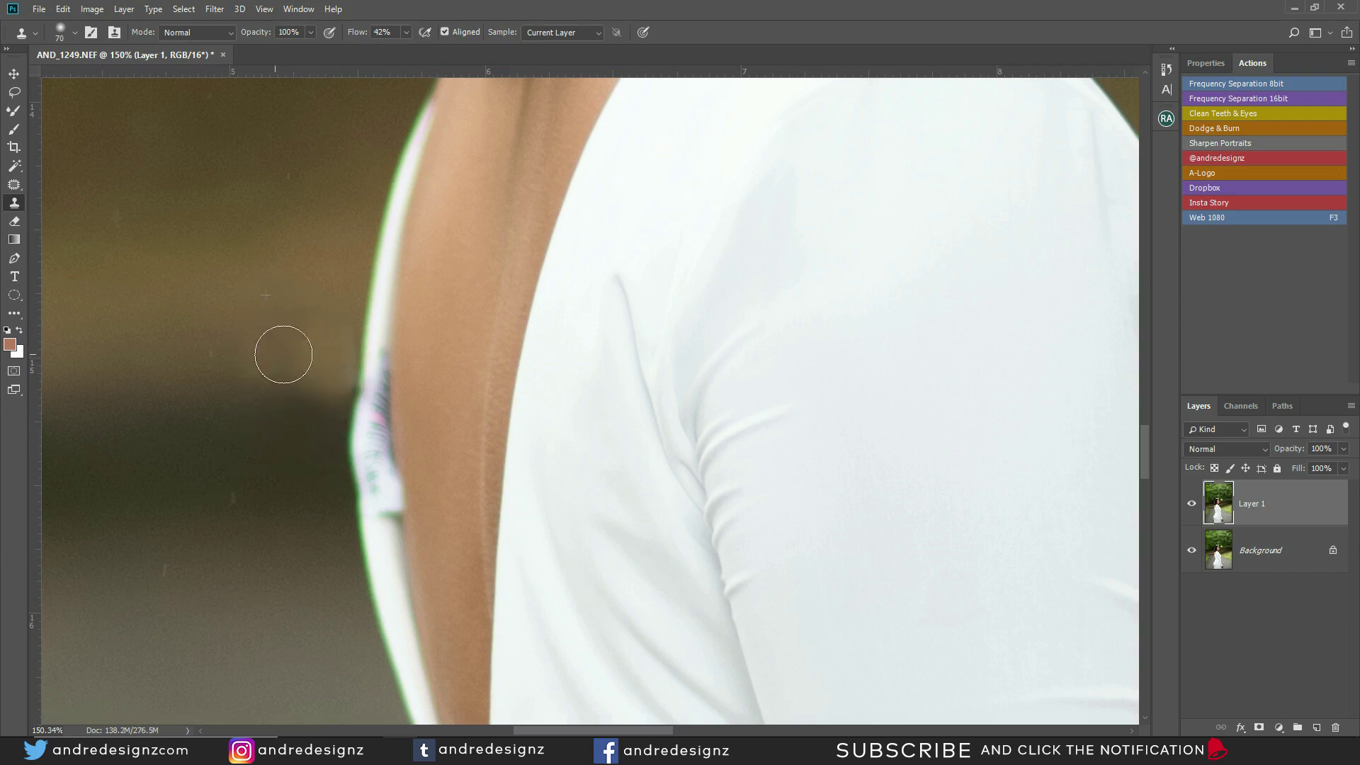
left_click(289, 377)
key("ctrl+z")
left_click(291, 255, "alt")
mouse_move(292, 291)
left_mouse_down()
mouse_move(282, 322)
mouse_move(321, 291)
left_mouse_up()
left_click(331, 216, "alt")
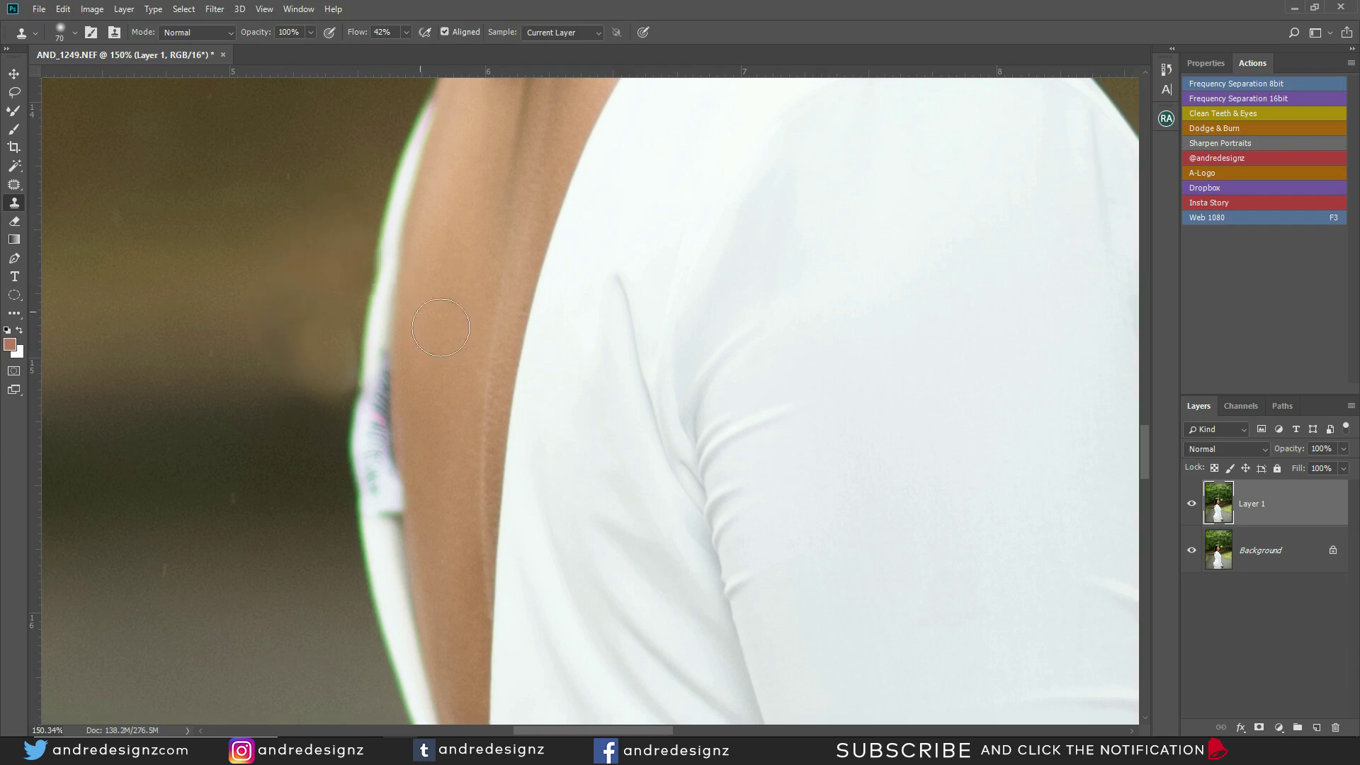
Patch the smudged background beside the dress's back edge with clean background farther from the dress, and deselect.
left_click(14, 186)
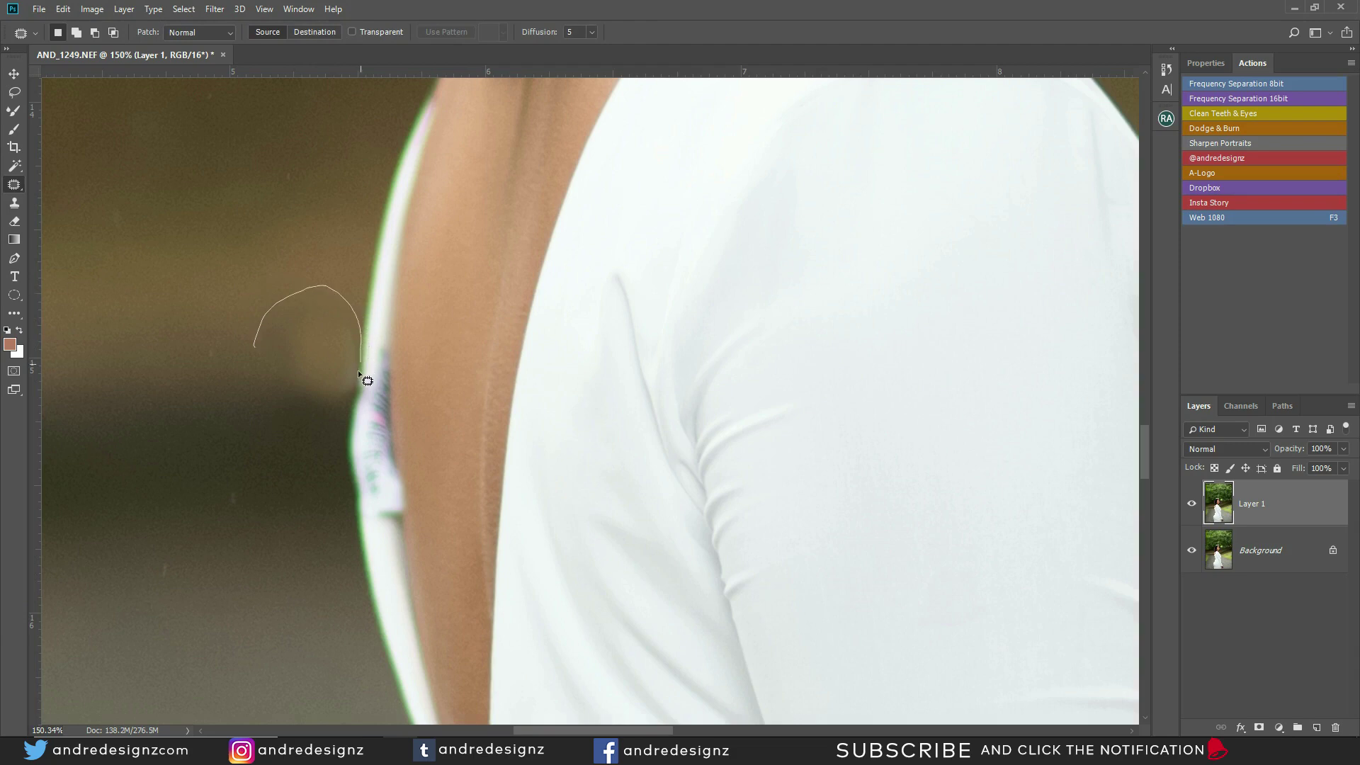
mouse_move(334, 413)
left_mouse_down()
mouse_move(256, 421)
mouse_move(212, 385)
mouse_move(170, 385)
left_mouse_up()
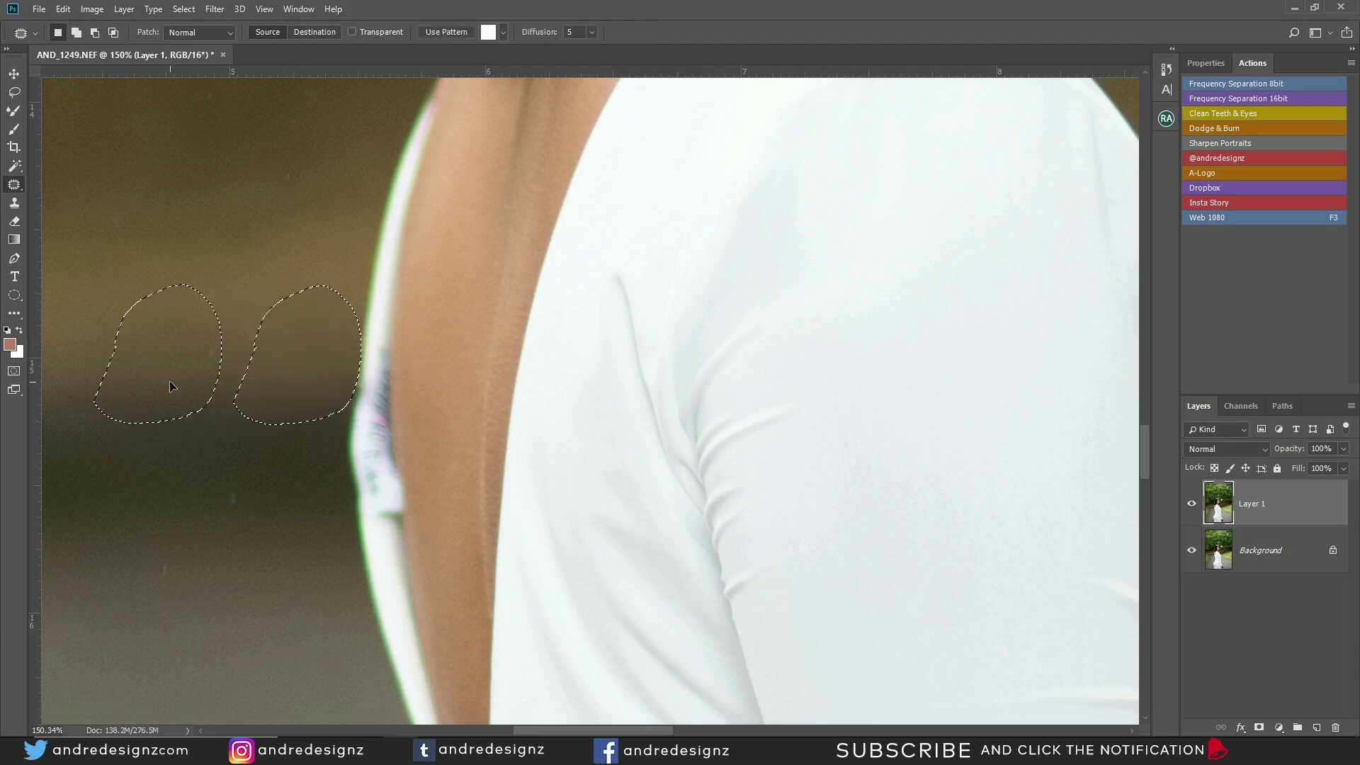
scroll(205, 283, "down", 3)
key("ctrl+d")
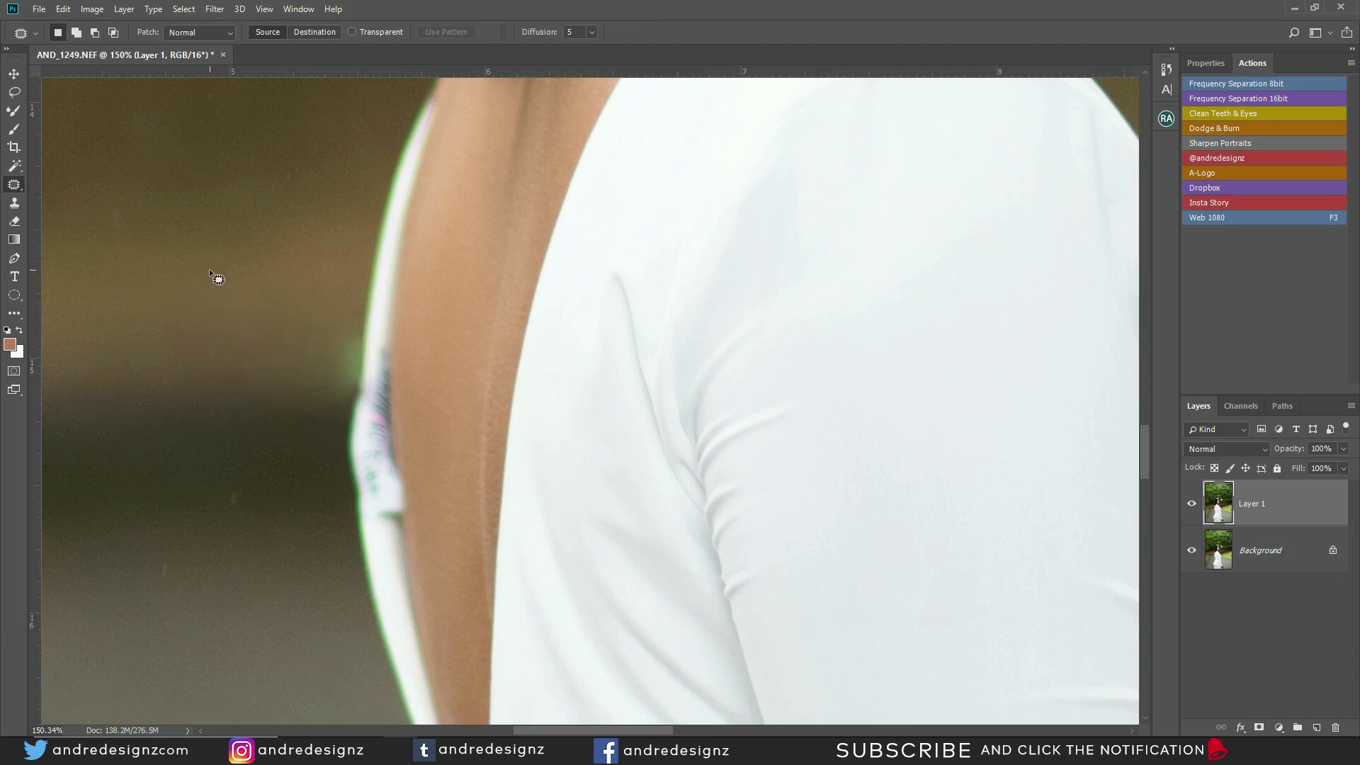
Add a new layer above Layer 1 and brush a sampled background brown over the green spot beside the dress's back edge.
scroll(321, 324, "down", 1)
scroll(324, 324, "down", 4)
scroll(330, 325, "up", 4)
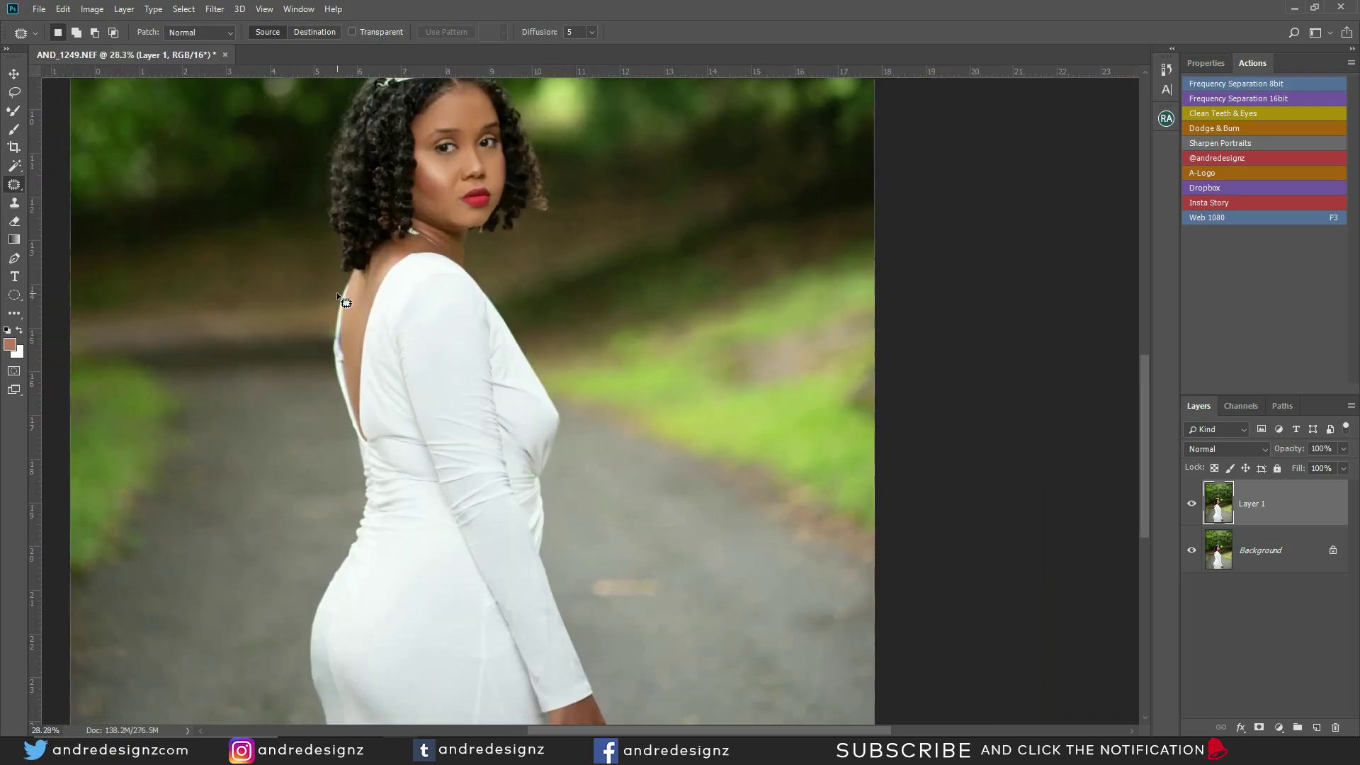
scroll(331, 324, "up", 3)
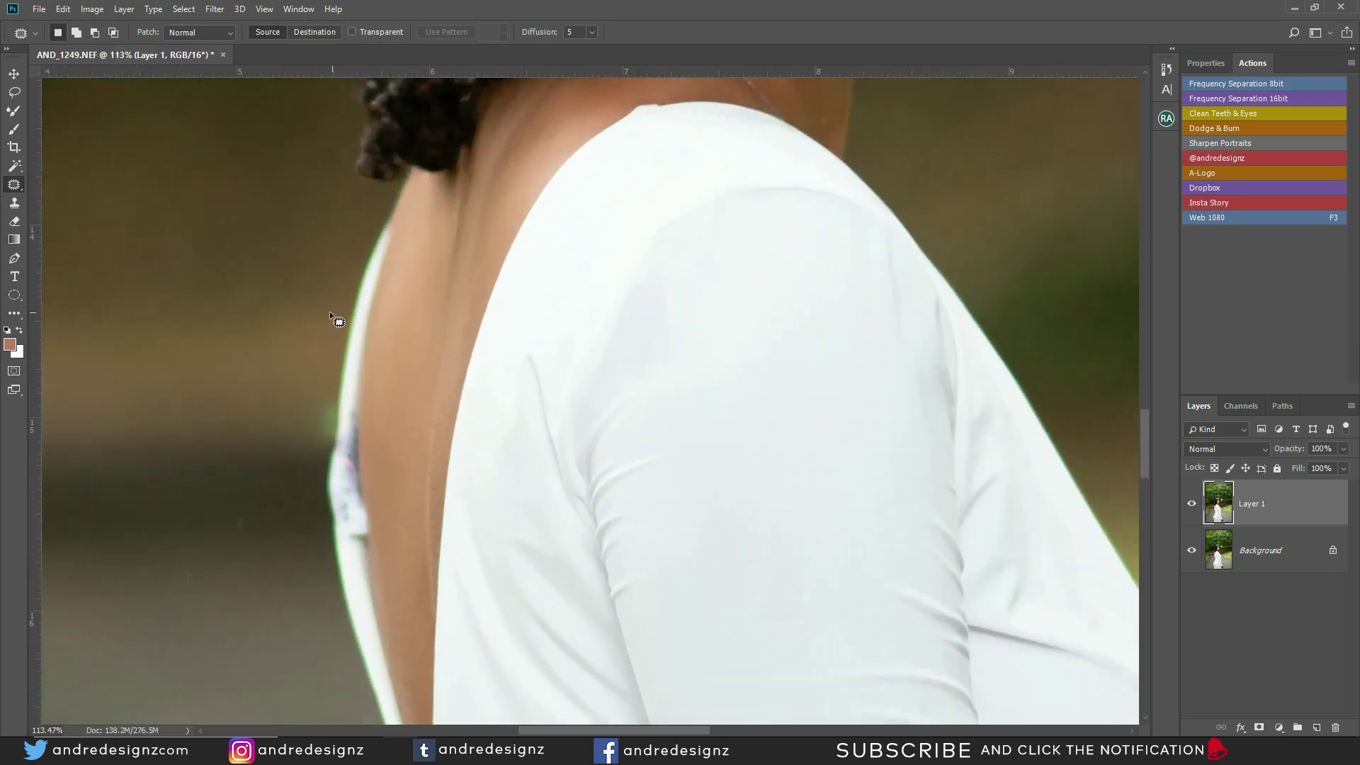
left_click(1315, 727)
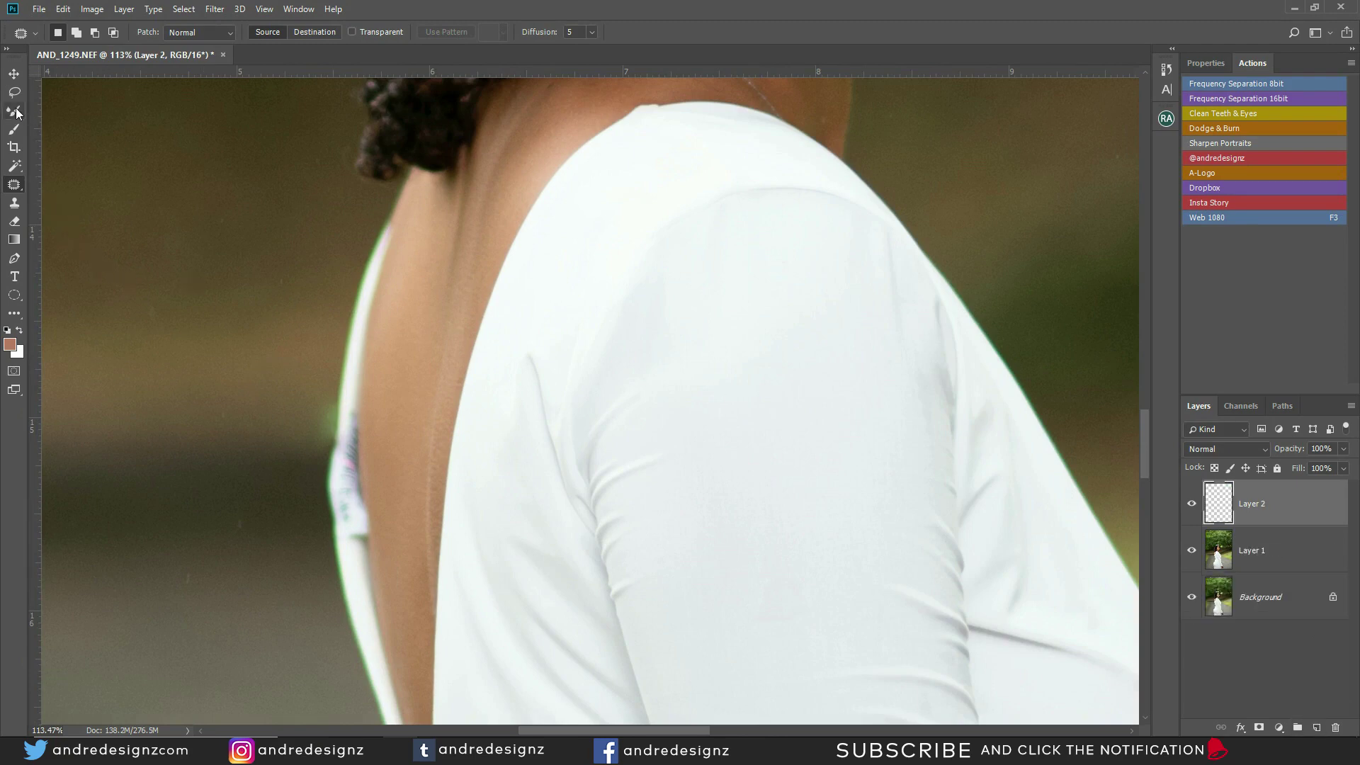
left_click(14, 129)
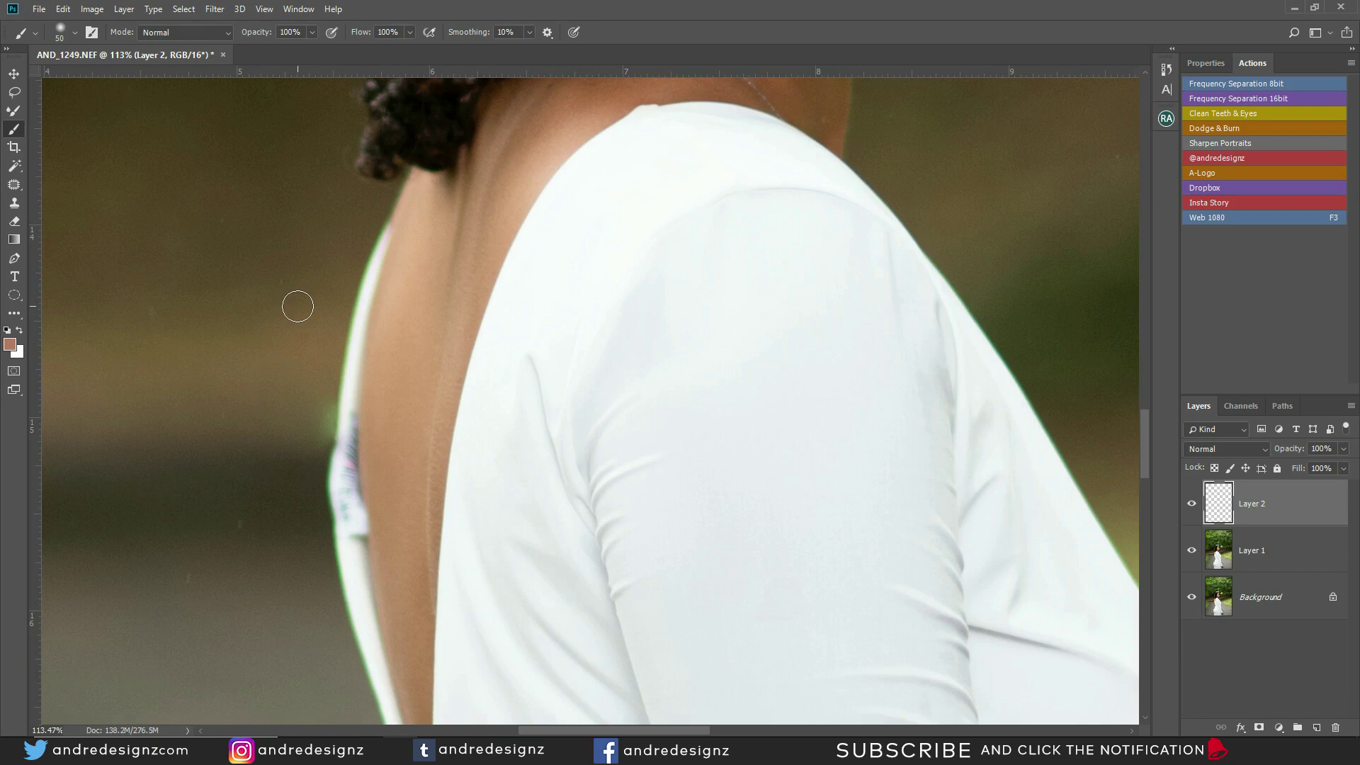
left_click(313, 366, "alt")
mouse_move(316, 398)
left_mouse_down()
mouse_move(323, 415)
mouse_move(304, 376)
mouse_move(307, 327)
left_mouse_up()
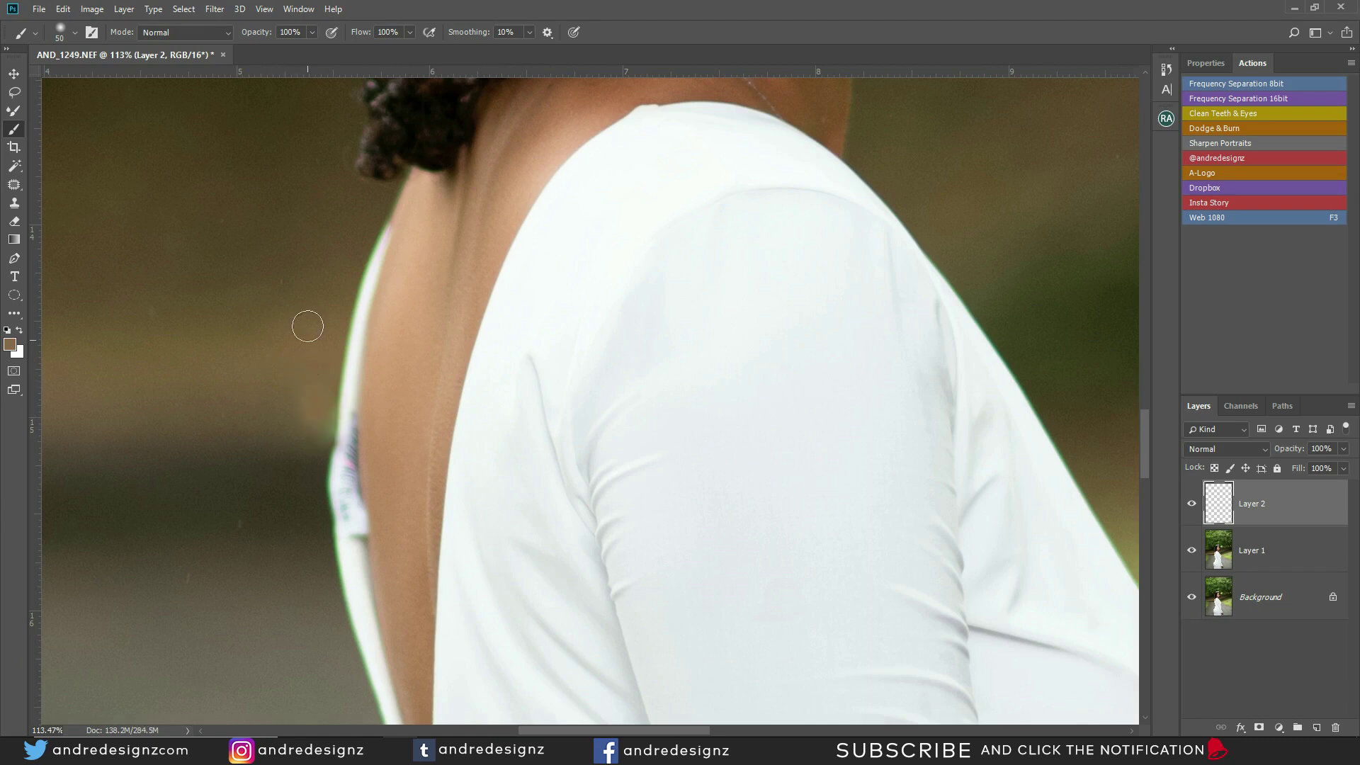
Undo the brush stroke, set the brush flow to 47%, and repaint the green spot on Layer 2 with a freshly sampled background brown.
left_click(410, 34)
key("ctrl+z")
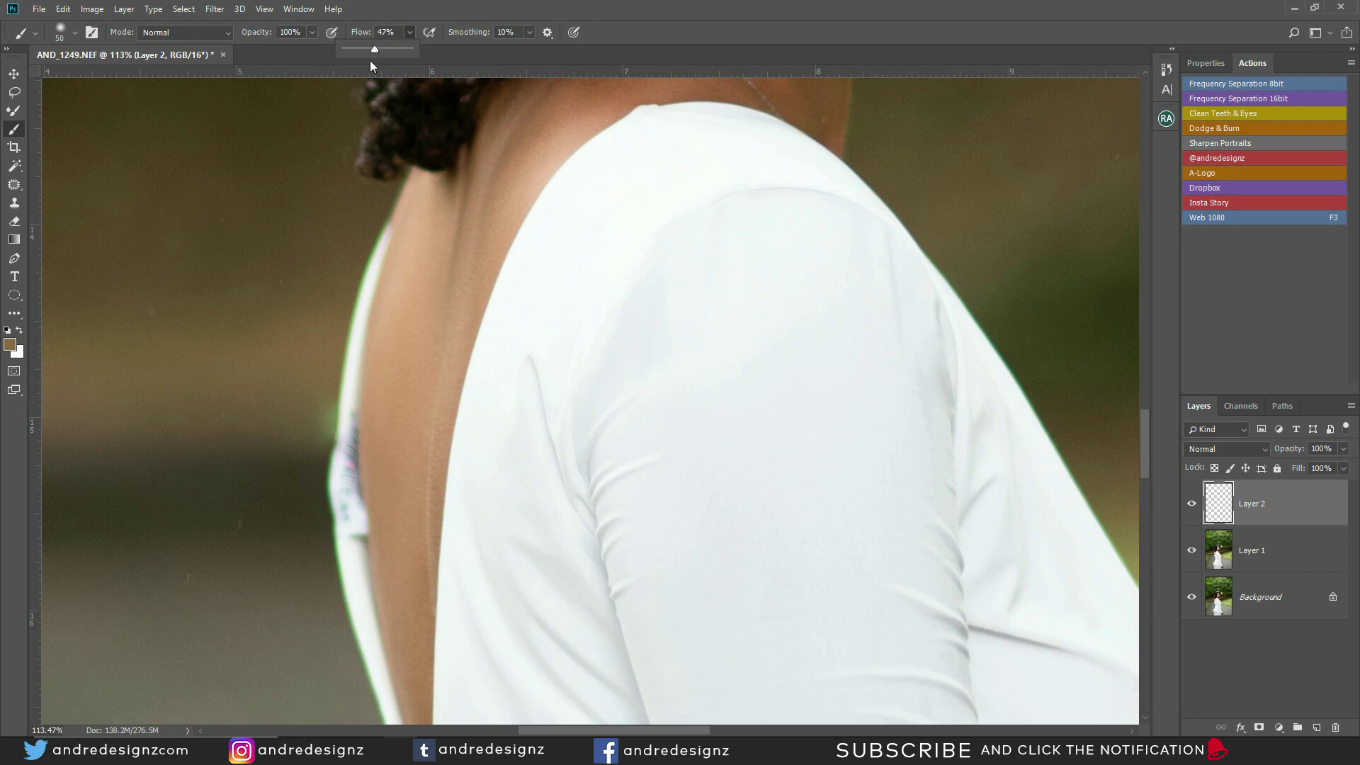
left_click(304, 388, "alt")
left_click_drag(313, 410, 319, 414)
mouse_move(304, 437)
left_mouse_down()
mouse_move(304, 419)
mouse_move(312, 452)
mouse_move(319, 423)
left_mouse_up()
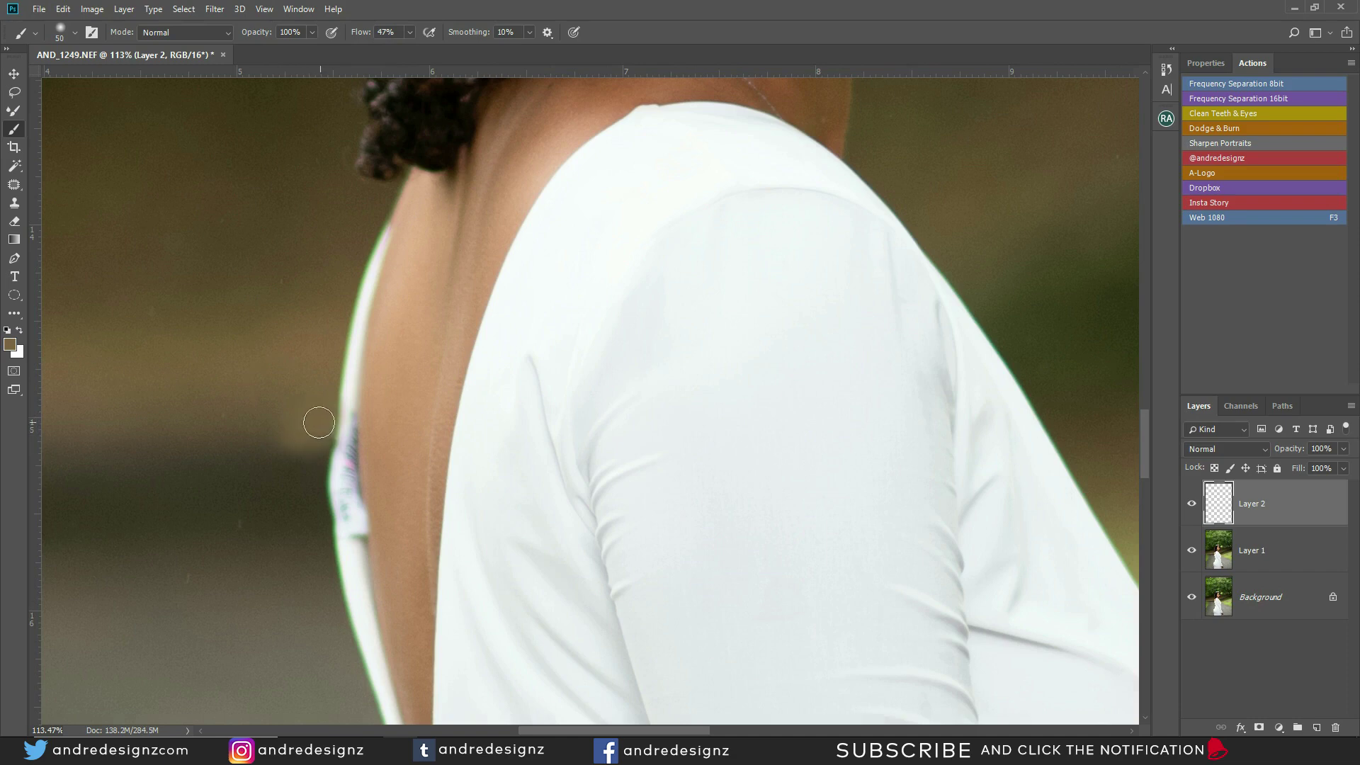
Set Layer 2's opacity to 42% and sample background colours beside the dress's back edge.
left_click(1342, 449)
left_click(307, 480, "alt")
left_click(312, 397, "alt")
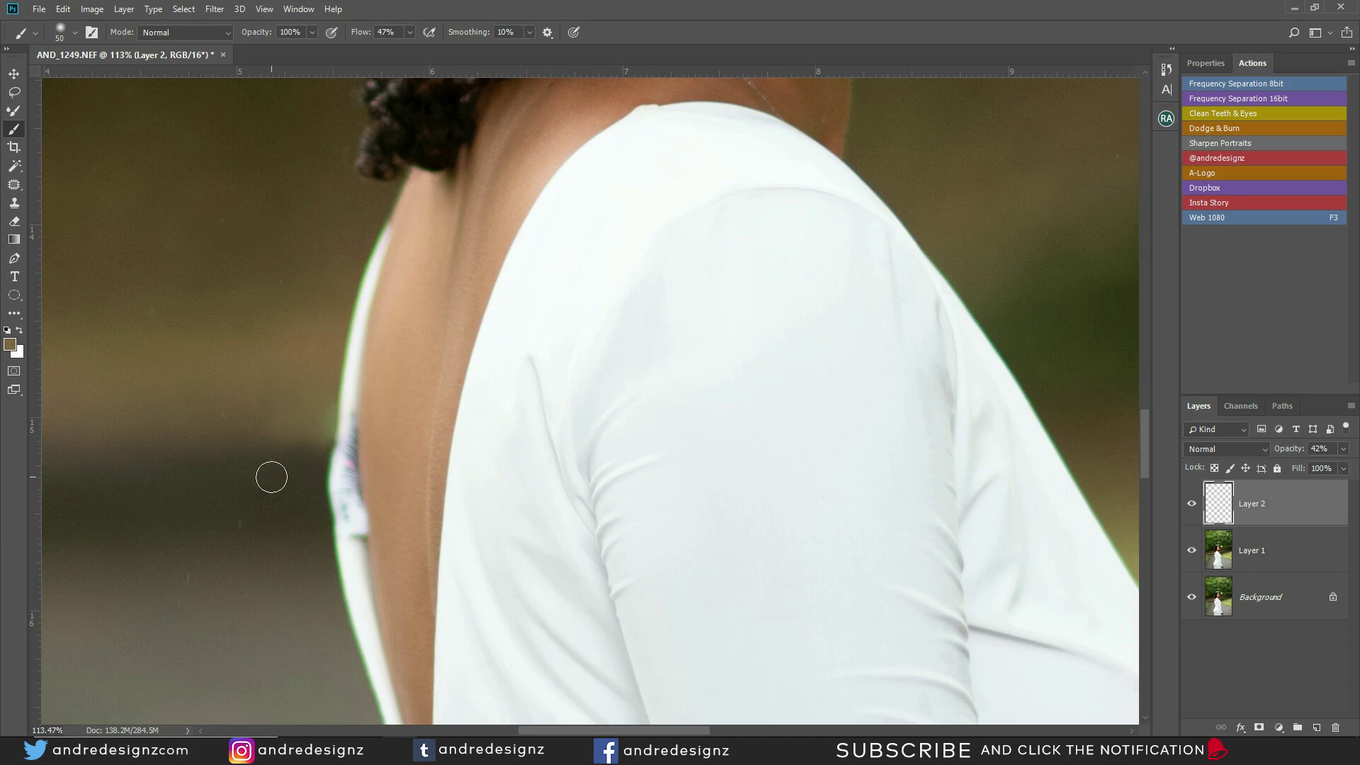
Examine the retouched edge of the dress's open back close up and within the whole portrait.
scroll(312, 503, "up", 5)
scroll(313, 468, "down", 4)
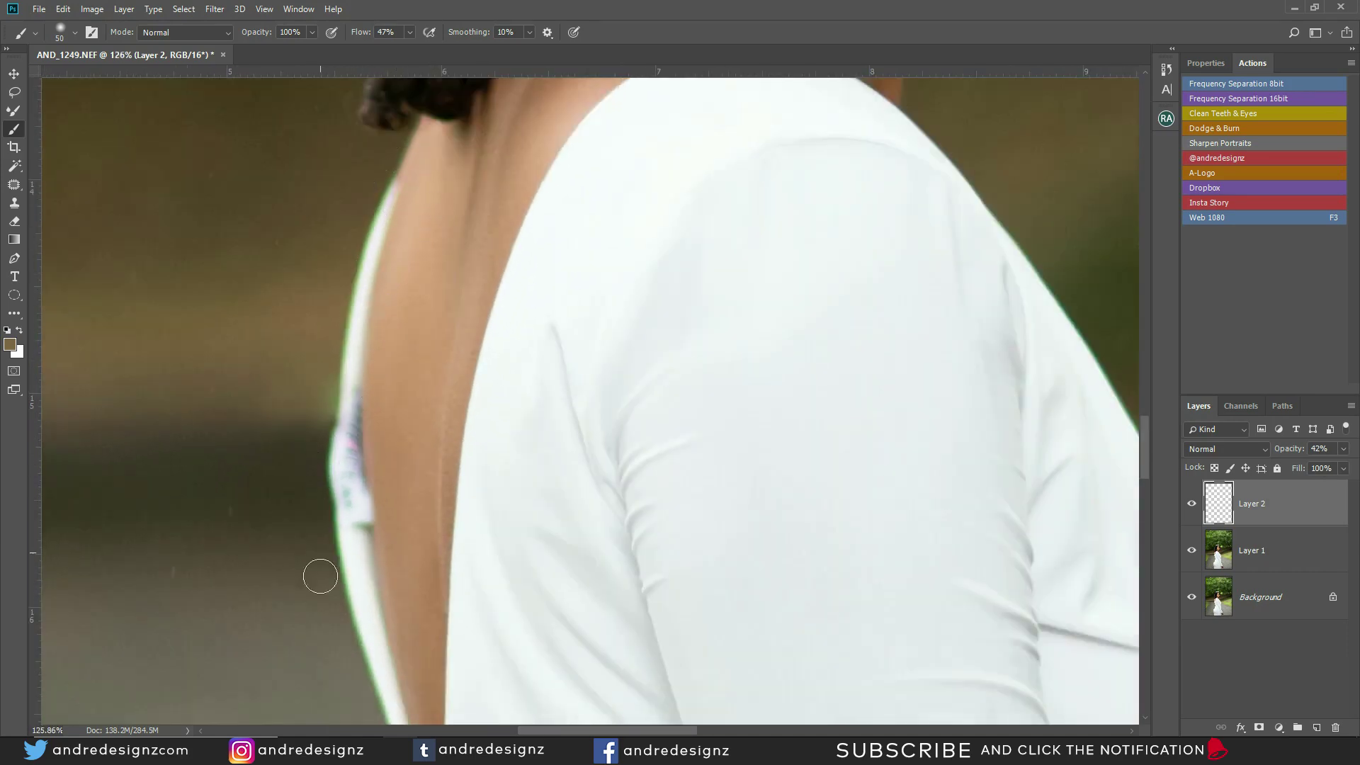
left_click_drag(383, 612, 286, 392)
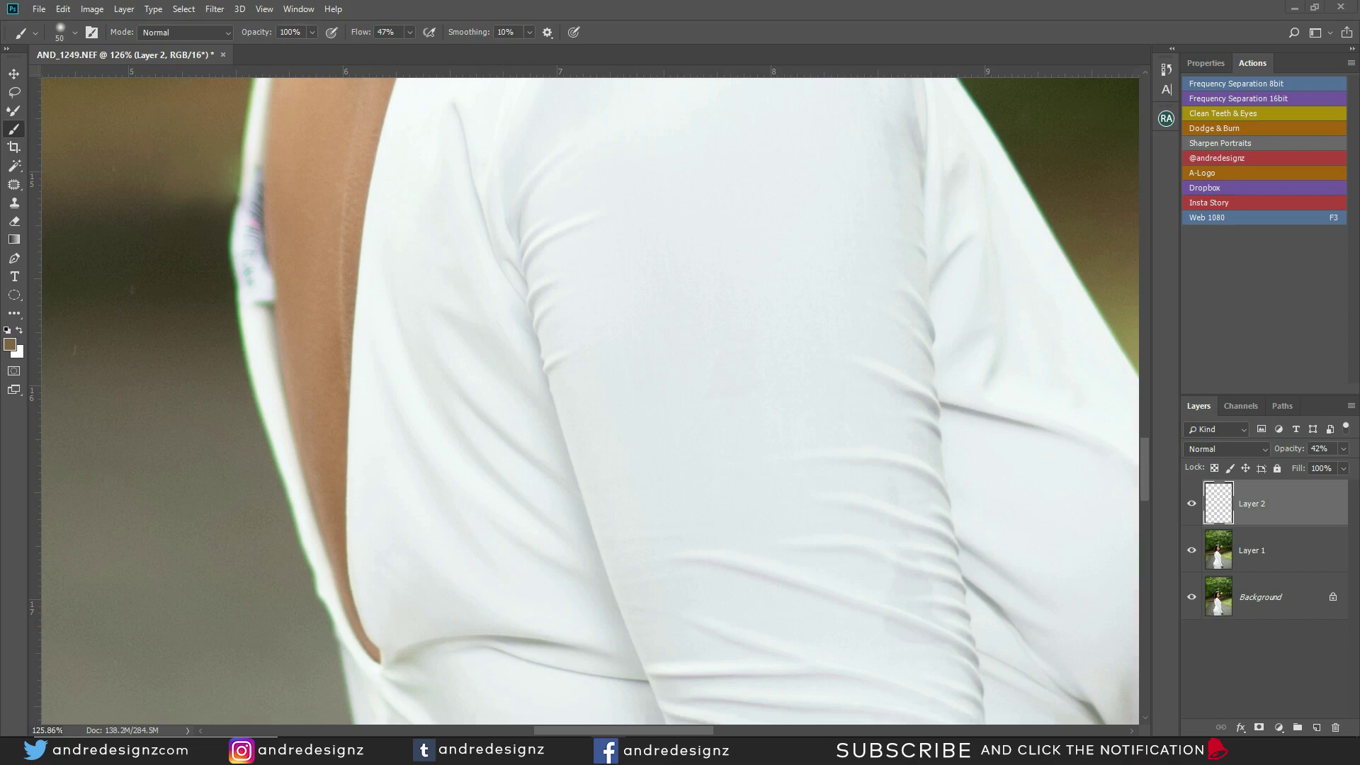
scroll(395, 334, "down", 10)
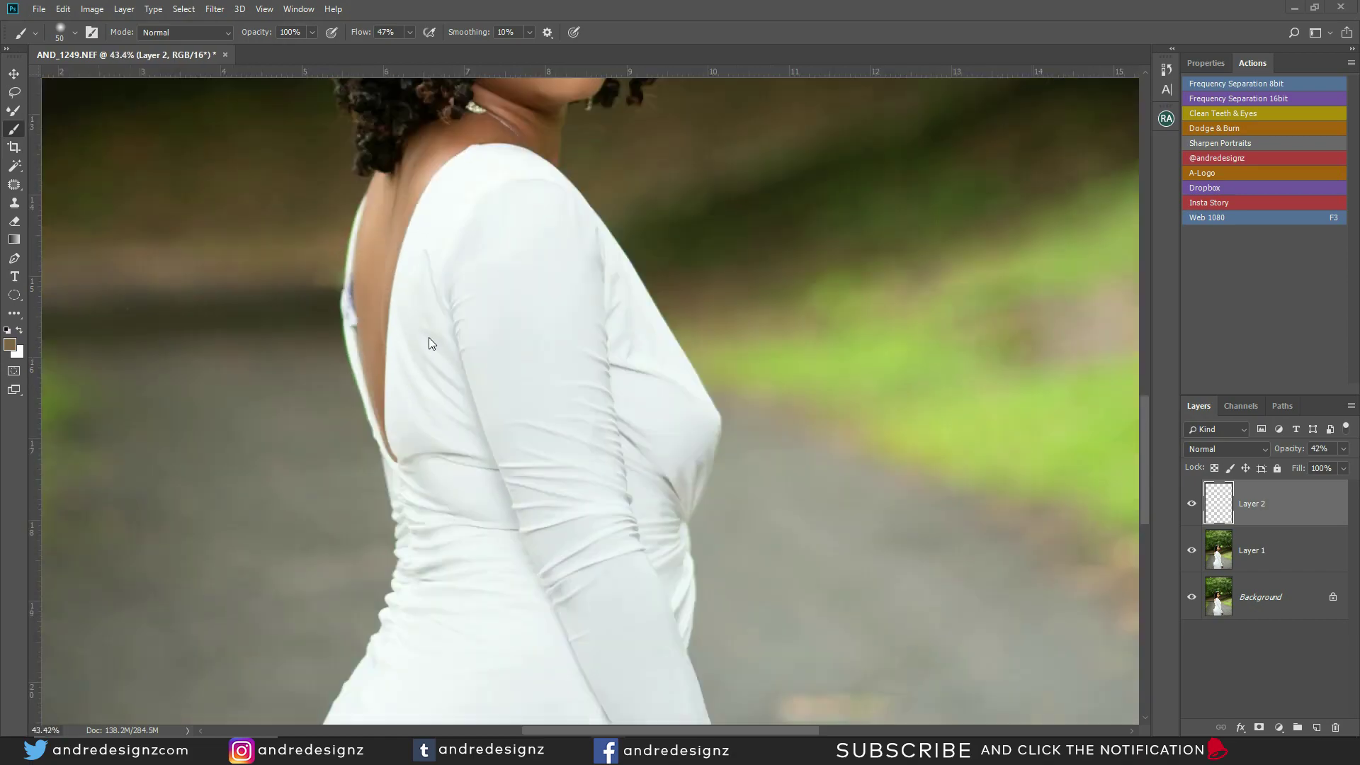
scroll(436, 348, "up", 5)
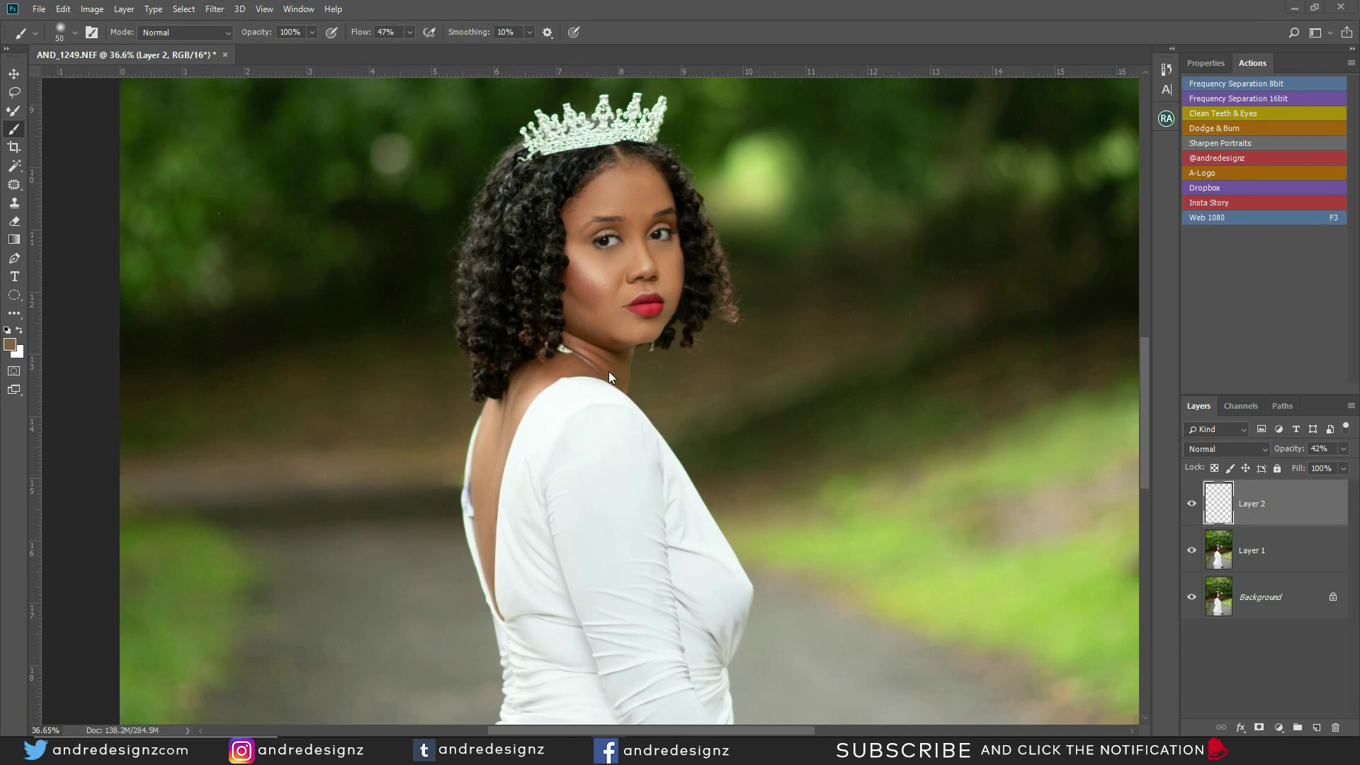
scroll(456, 470, "up", 6)
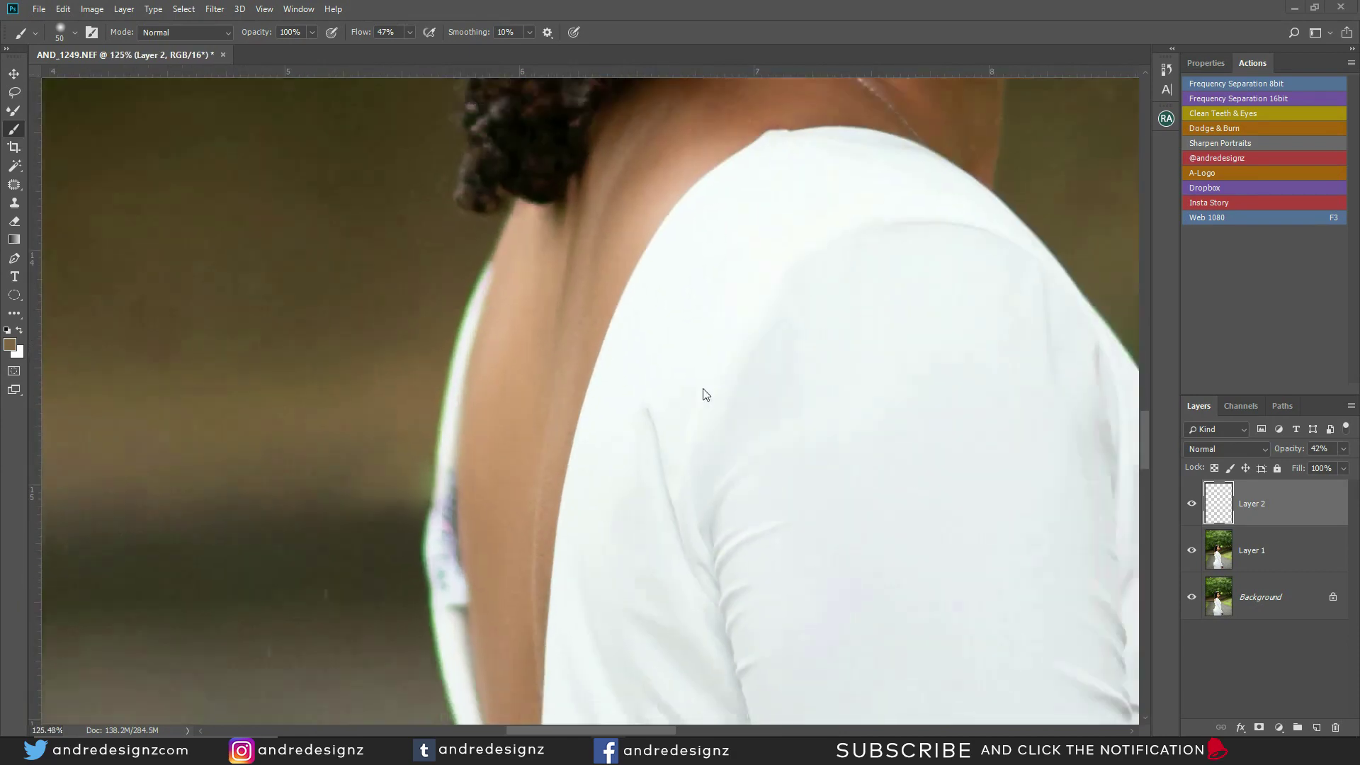
scroll(705, 393, "down", 7)
scroll(673, 398, "up", 2)
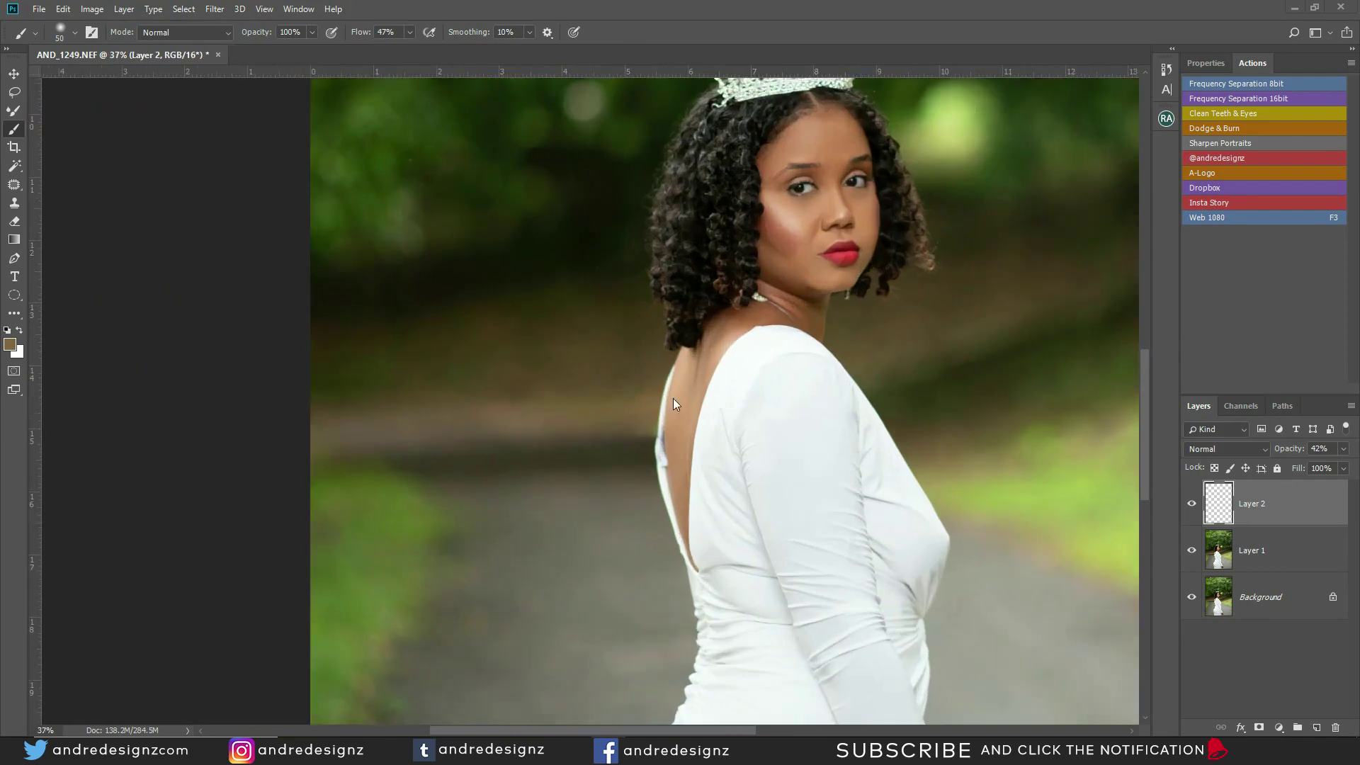
scroll(673, 398, "up", 2)
scroll(864, 387, "up", 5)
left_click_drag(861, 381, 752, 347)
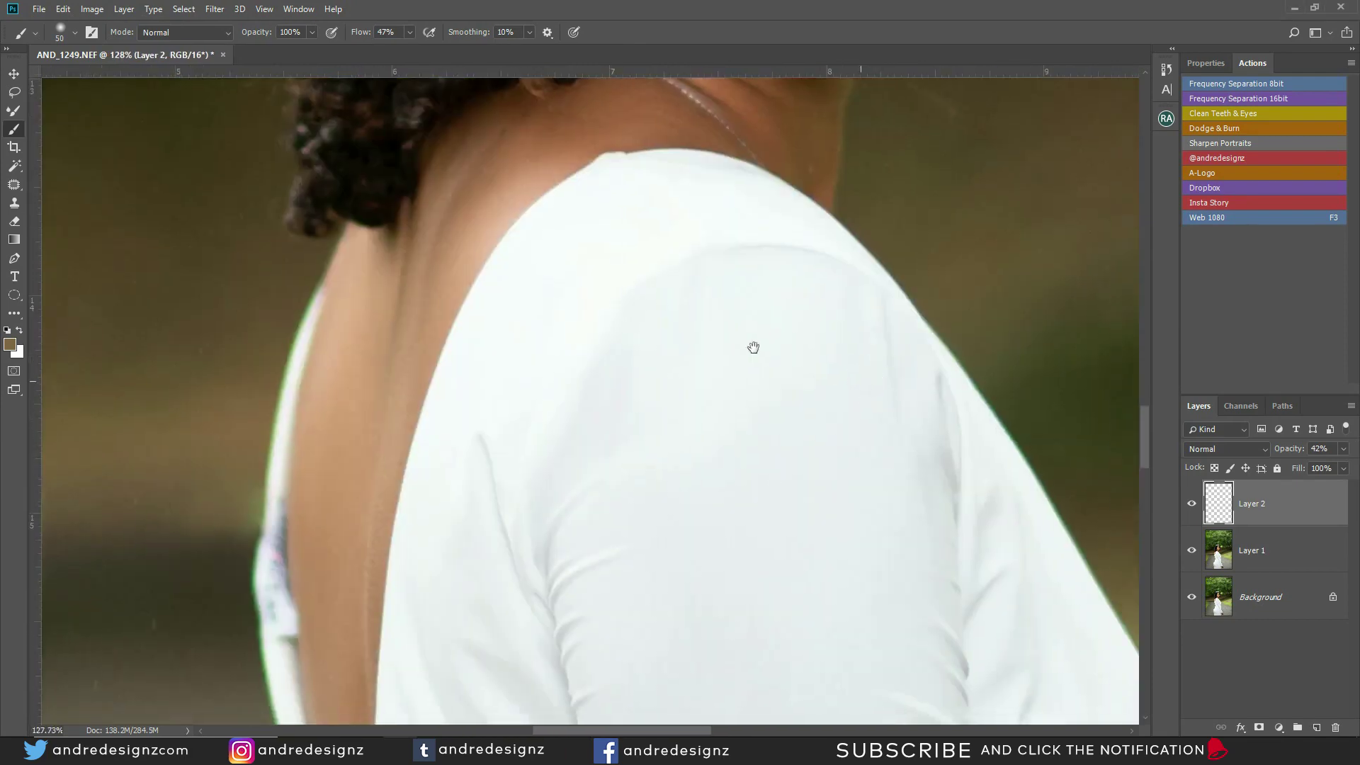
scroll(753, 347, "down", 5)
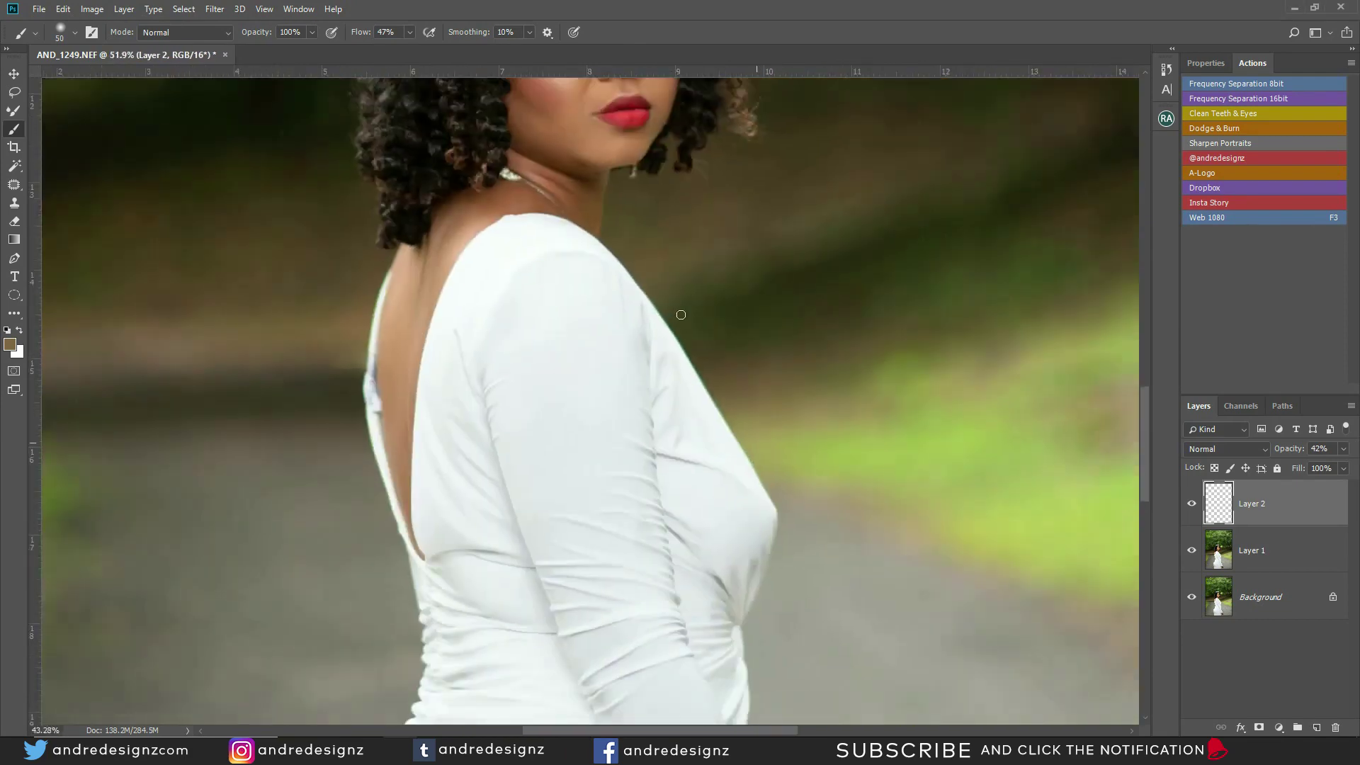
scroll(681, 314, "down", 2)
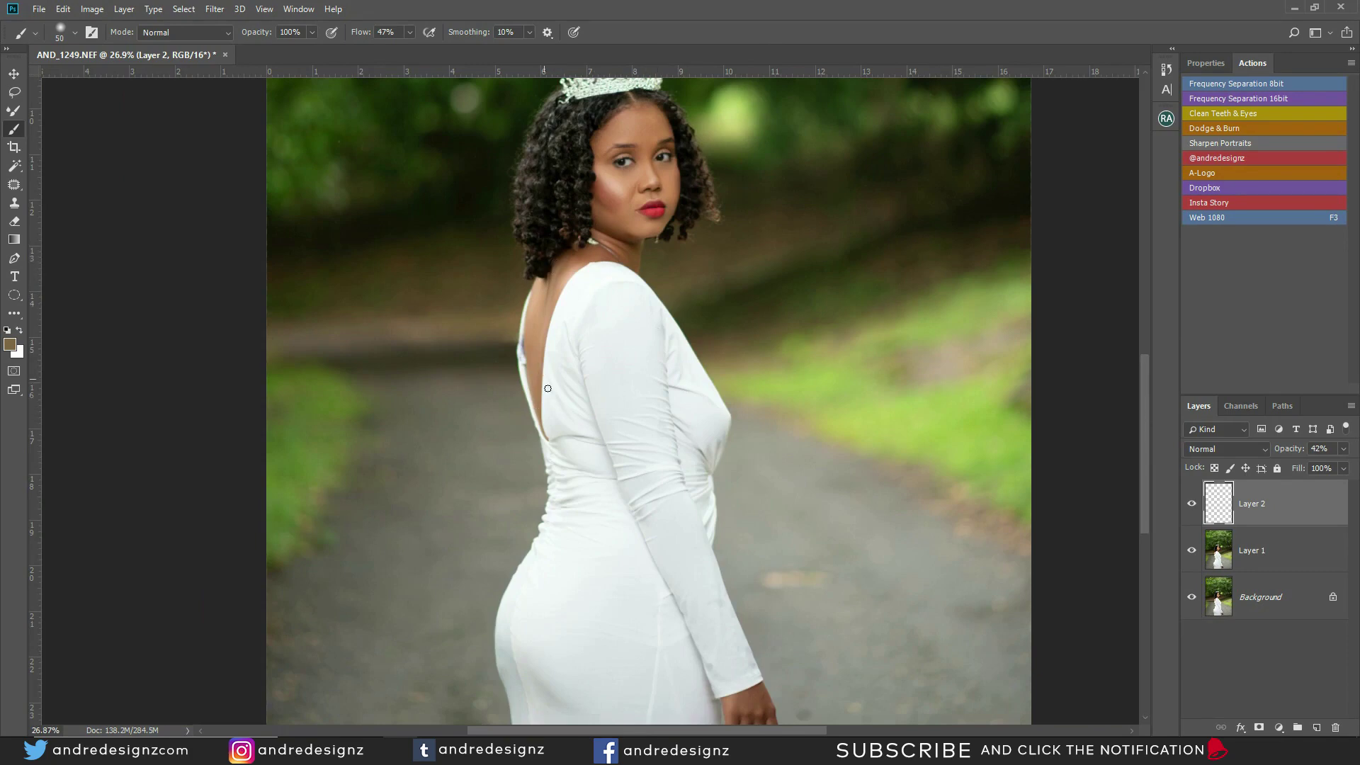
scroll(556, 386, "up", 7)
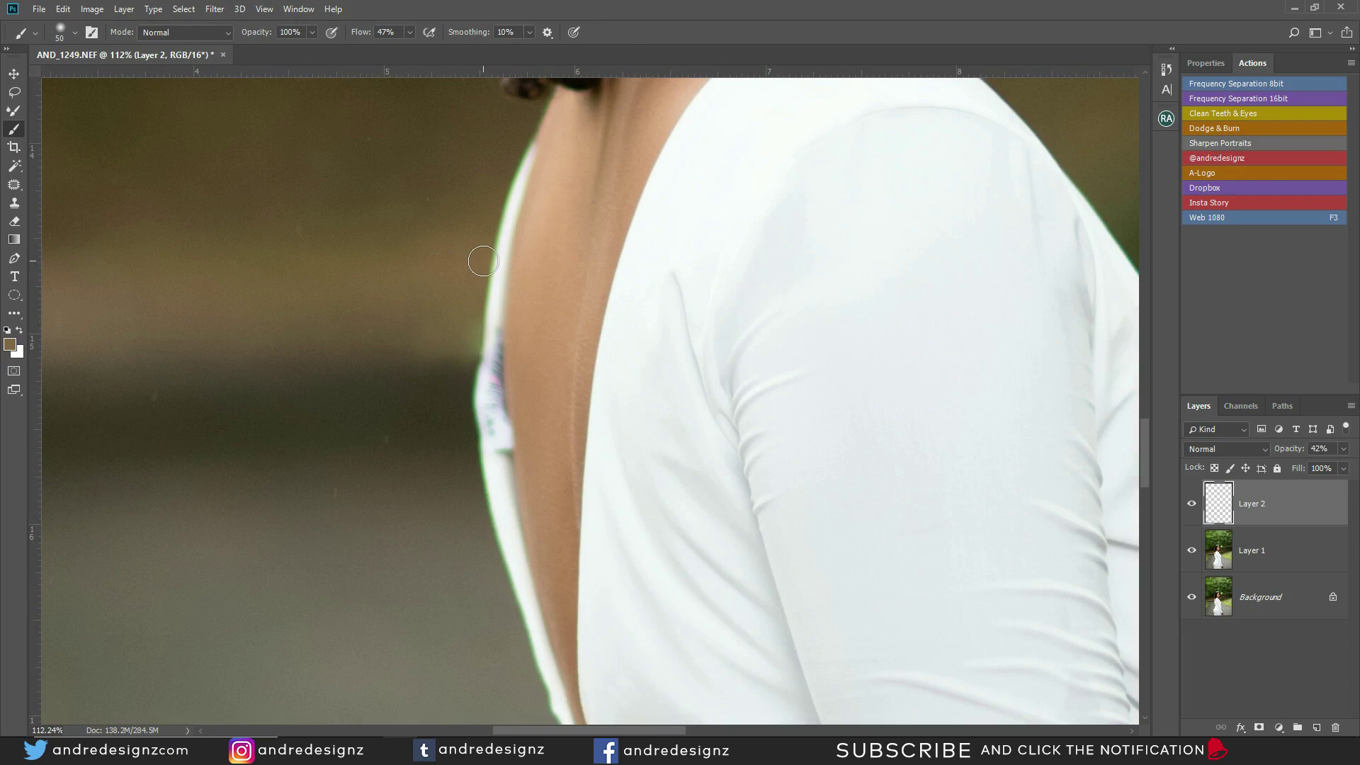
scroll(510, 333, "down", 7)
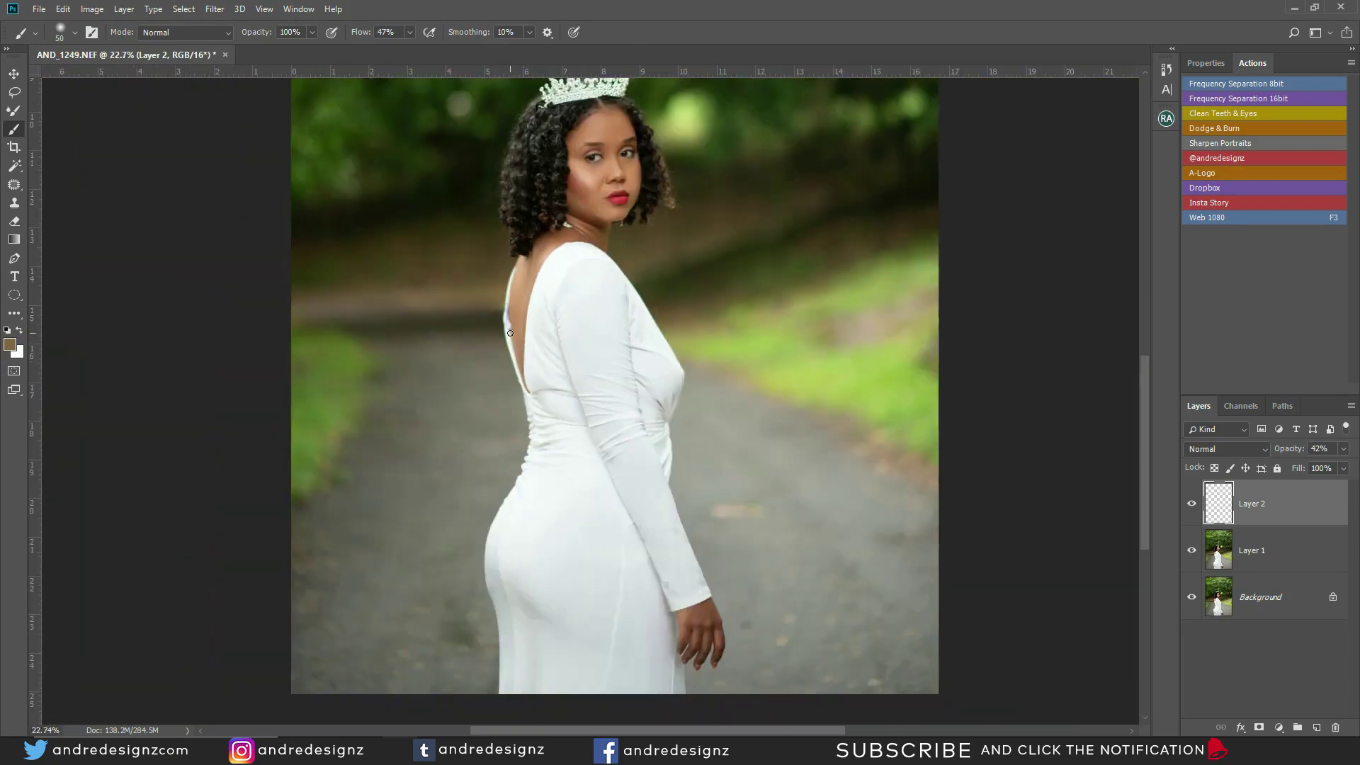
scroll(510, 332, "down", 4)
scroll(860, 500, "up", 3)
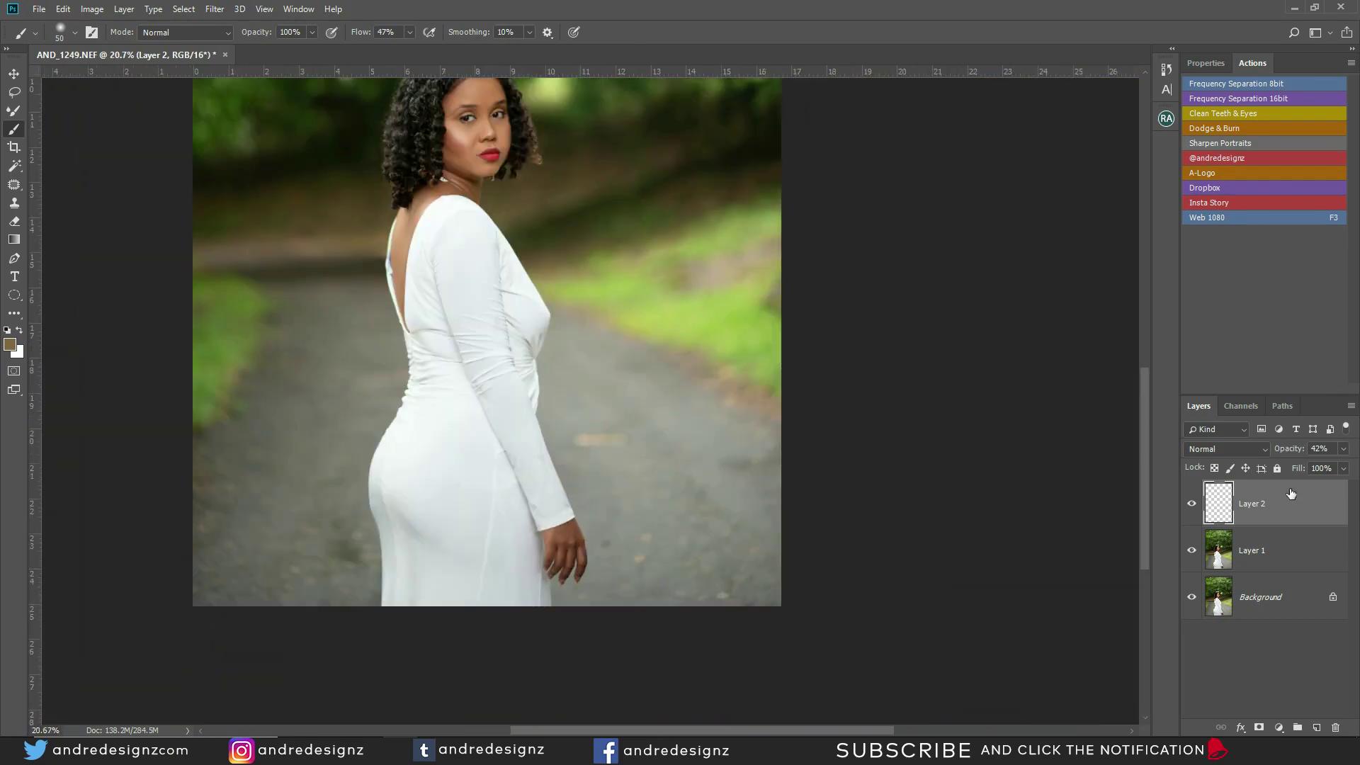
Merge all visible layers into the Background and run the Frequency Separation 16bit action with a 10-pixel Gaussian Blur radius.
key("ctrl+shift+e")
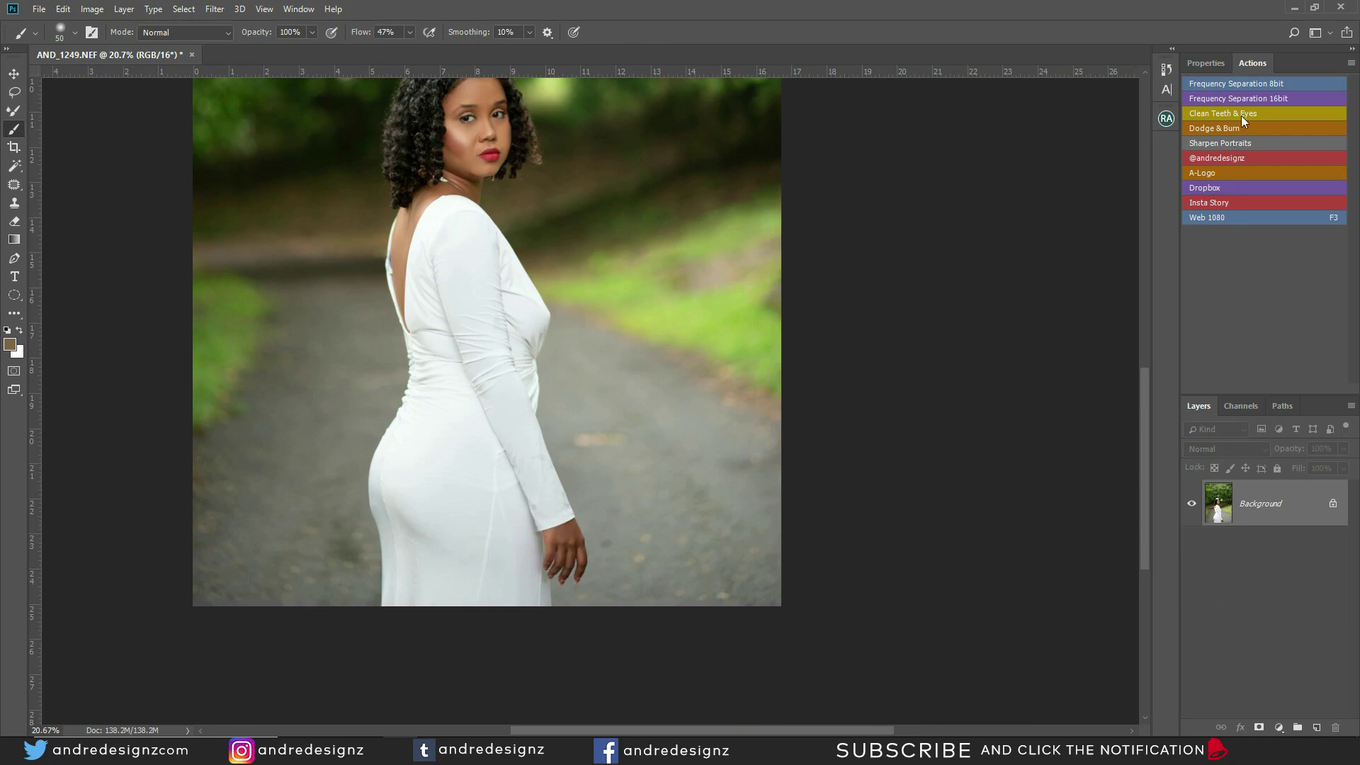
left_click(1251, 103)
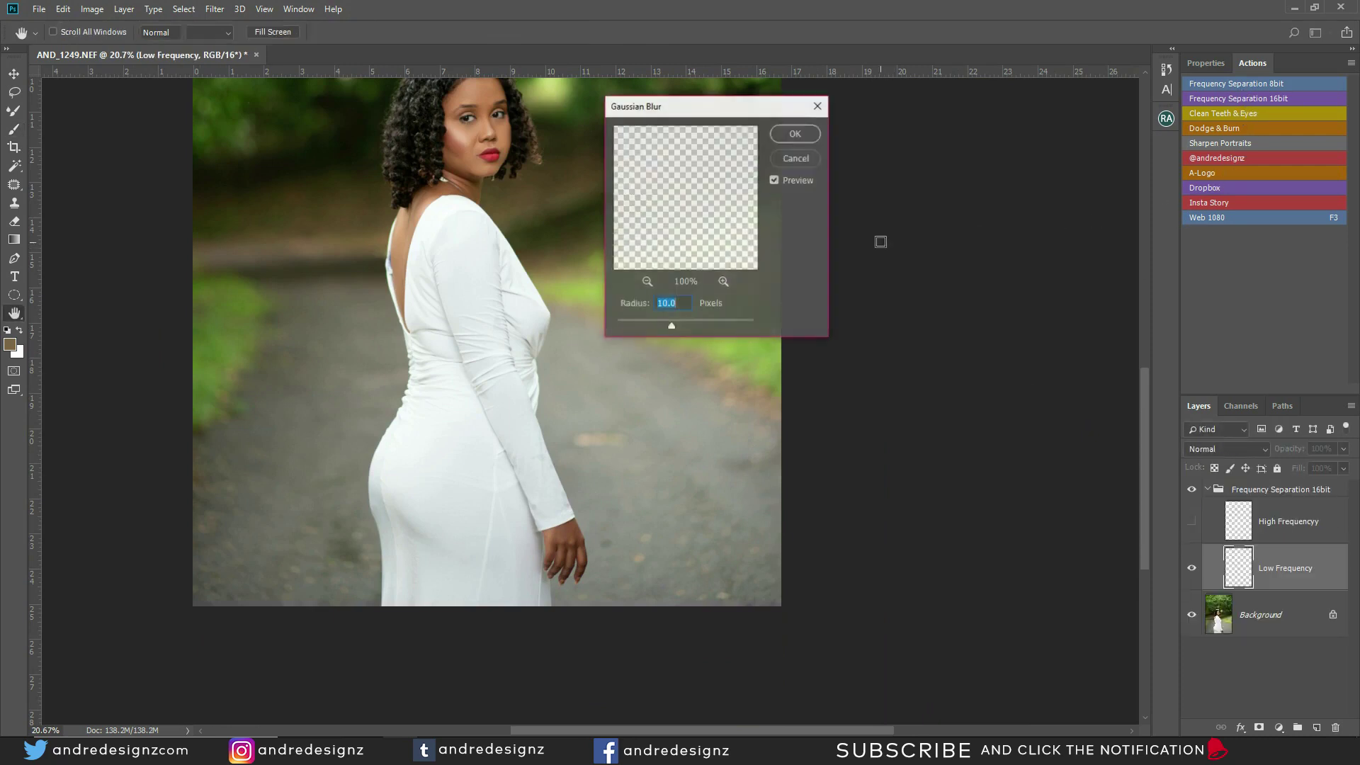
left_click(793, 134)
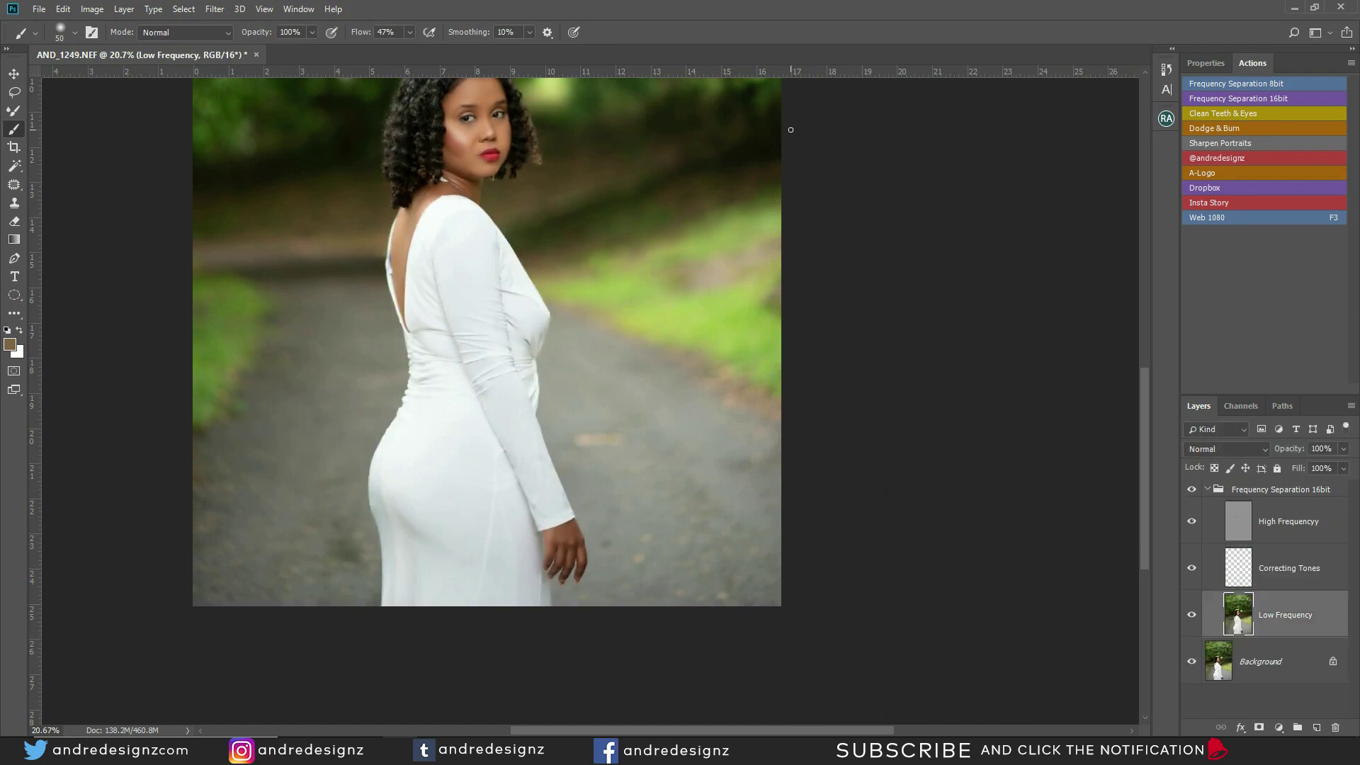
On the High Frequencyy layer, patch the fine fabric creases across the hip of the dress with smoother fabric.
scroll(434, 382, "up", 11)
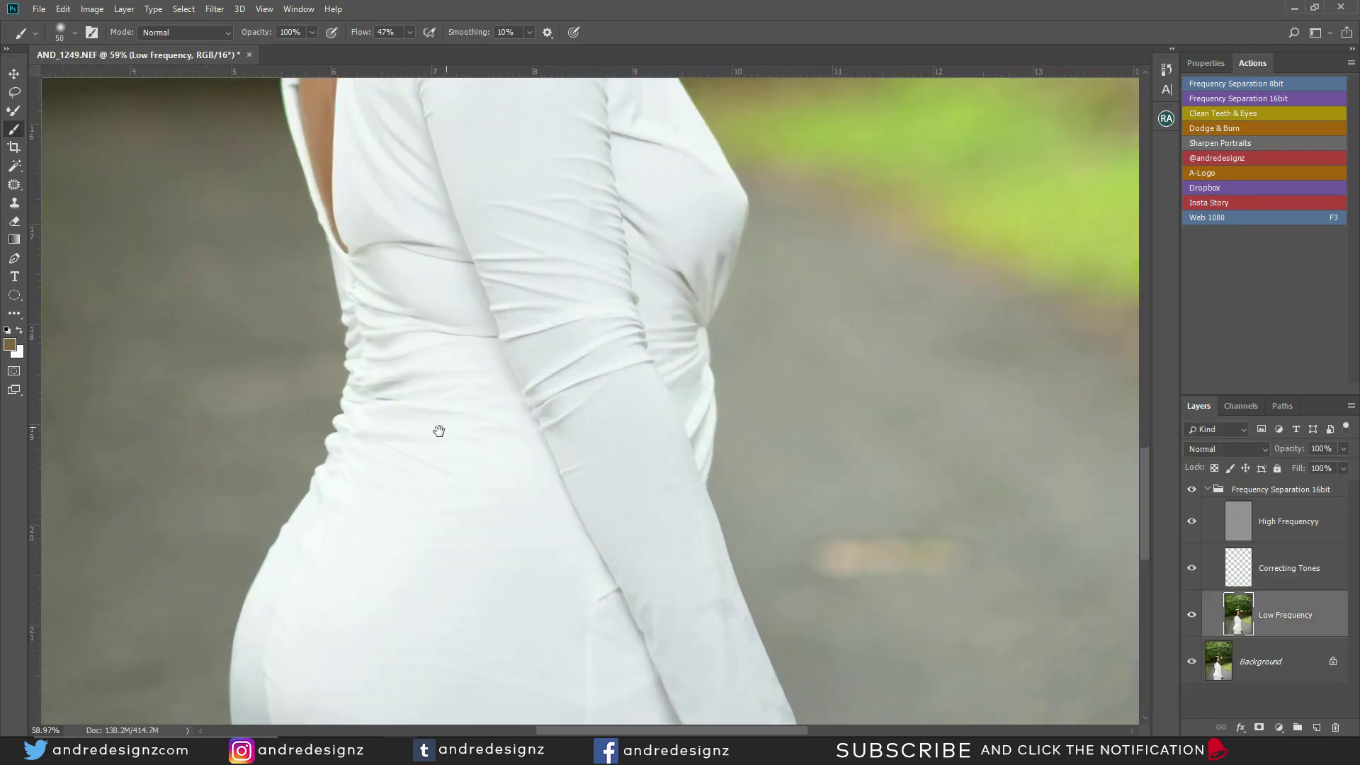
left_click_drag(437, 431, 411, 161)
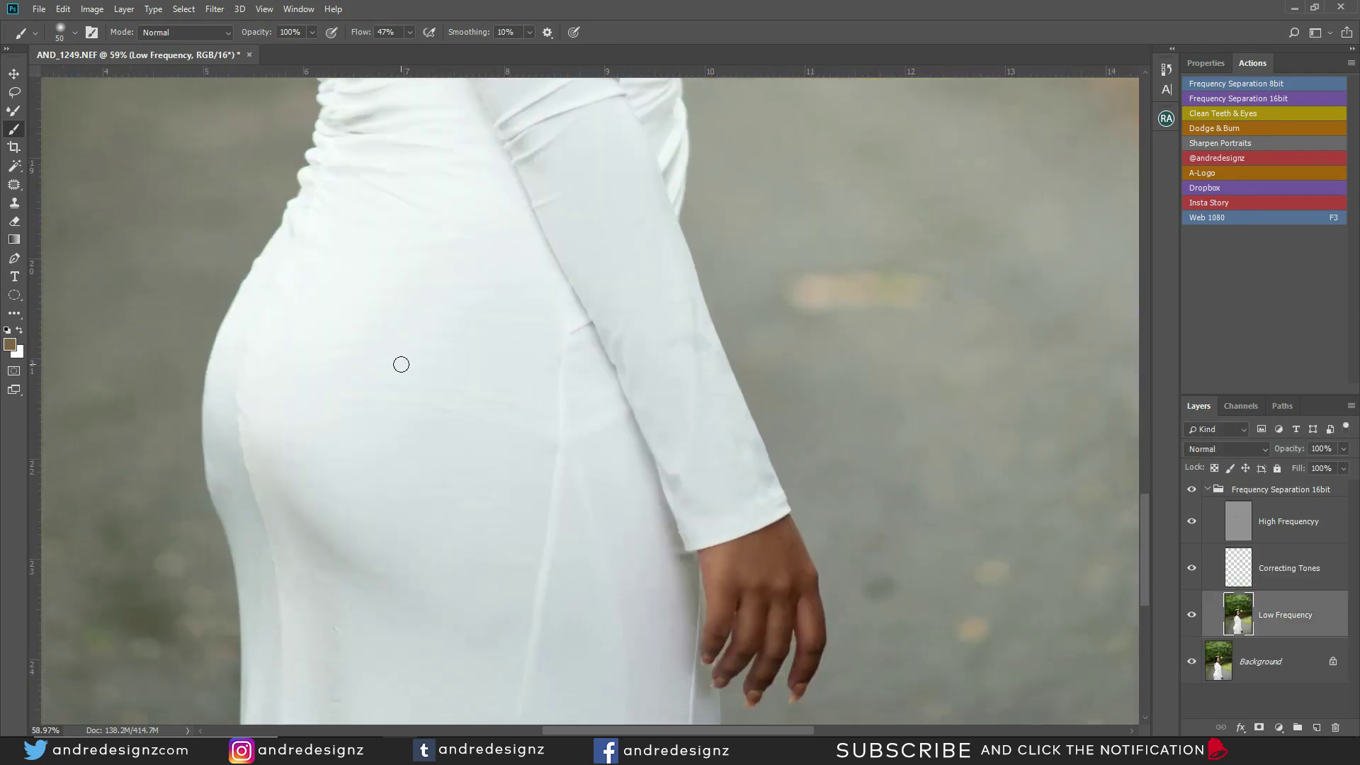
left_click(1243, 528)
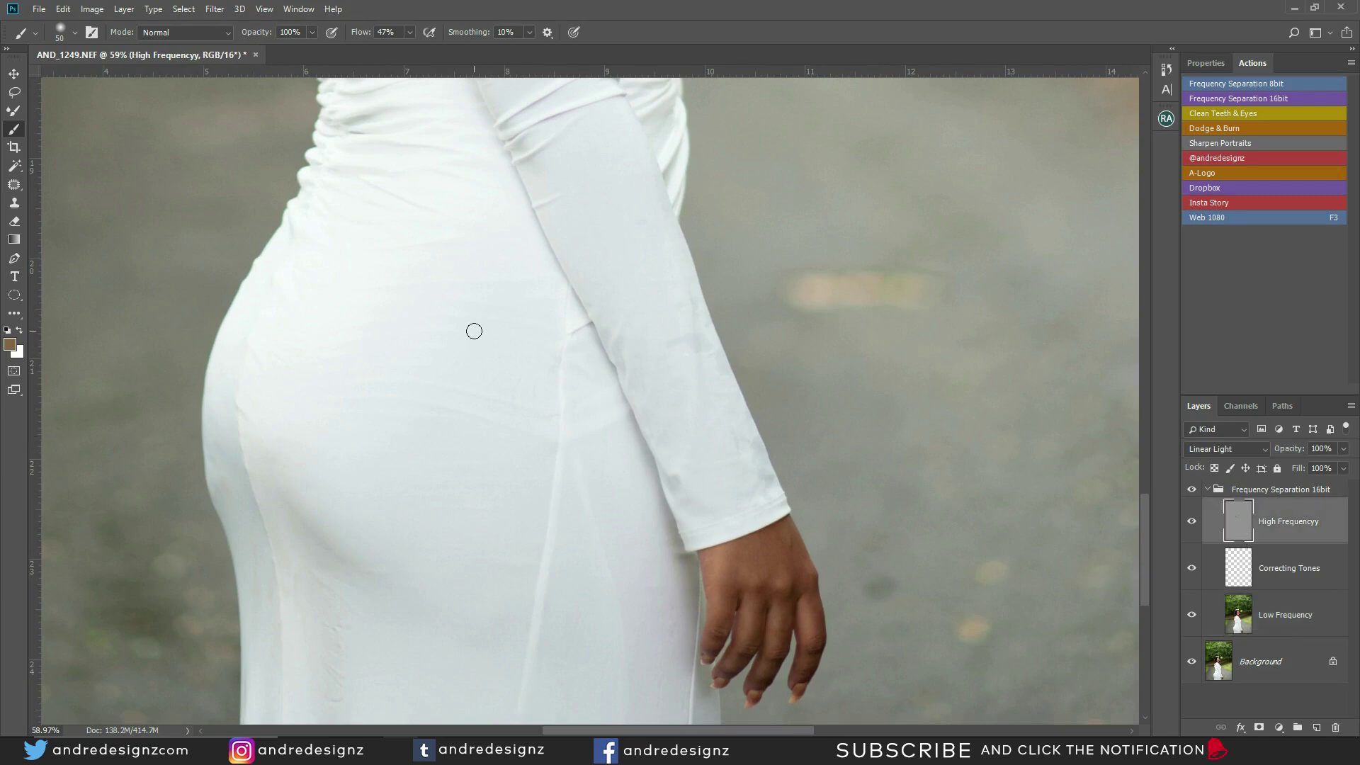
key("p")
key("j")
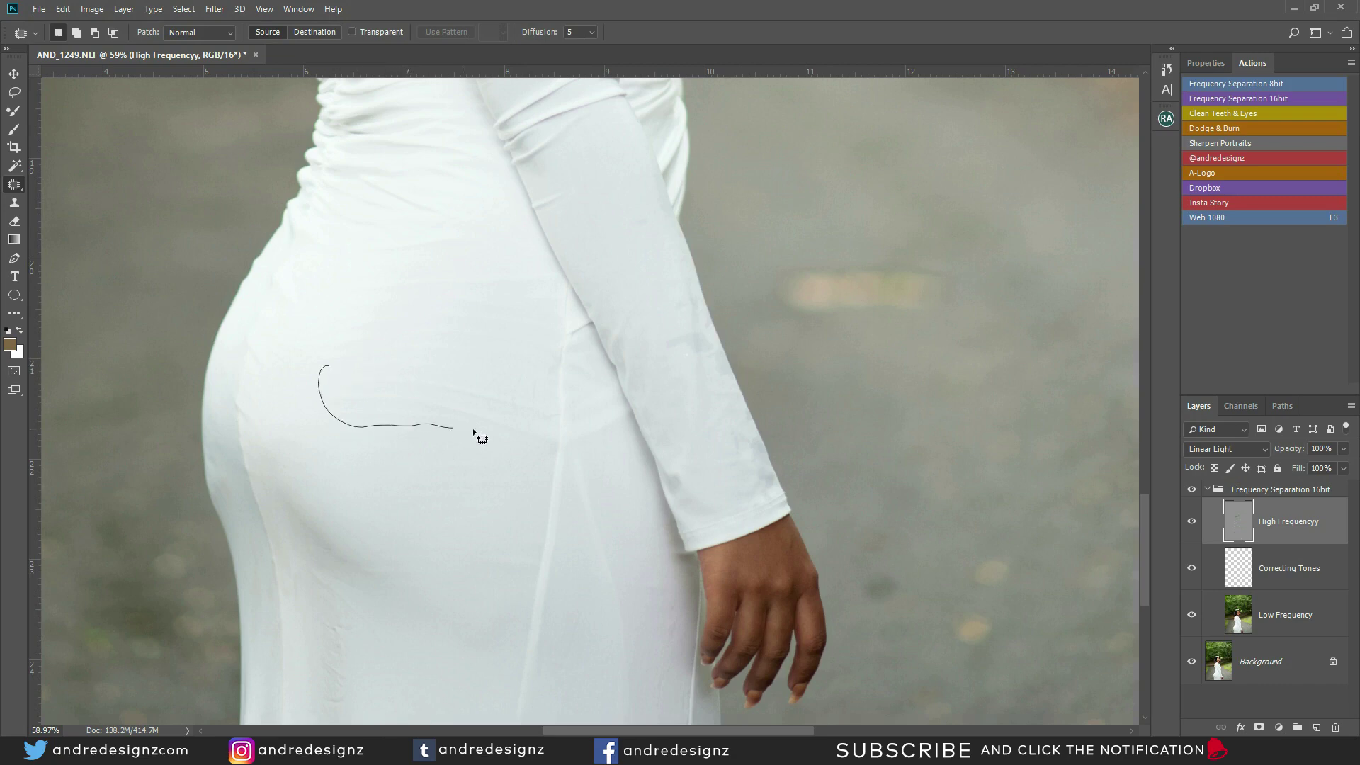
mouse_move(474, 429)
left_mouse_down()
mouse_move(528, 399)
mouse_move(477, 304)
left_mouse_up()
mouse_move(480, 359)
left_mouse_down()
mouse_move(423, 399)
mouse_move(495, 392)
mouse_move(480, 498)
left_mouse_up()
left_click(428, 418)
left_click_drag(453, 443, 451, 515)
key("ctrl+d")
mouse_move(495, 445)
left_mouse_down()
mouse_move(562, 437)
mouse_move(521, 445)
mouse_move(497, 493)
left_mouse_up()
Patch the remaining creases on the dress between the gathered waist and the lower hip, deselecting after each patch.
mouse_move(424, 186)
left_mouse_down()
mouse_move(364, 216)
mouse_move(448, 217)
mouse_move(449, 328)
left_mouse_up()
key("ctrl+d")
mouse_move(446, 215)
left_mouse_down()
mouse_move(437, 333)
mouse_move(495, 304)
left_mouse_up()
key("ctrl+d")
left_click_drag(358, 267, 397, 356)
key("ctrl+d")
mouse_move(327, 554)
left_mouse_down()
mouse_move(374, 589)
mouse_move(389, 546)
left_mouse_up()
key("ctrl+d")
left_click_drag(494, 527, 493, 529)
key("ctrl+d")
Patch the bumps beside the rear skirt seam and the creases under the curve of the hip with clean fabric.
left_click_drag(414, 392, 409, 234)
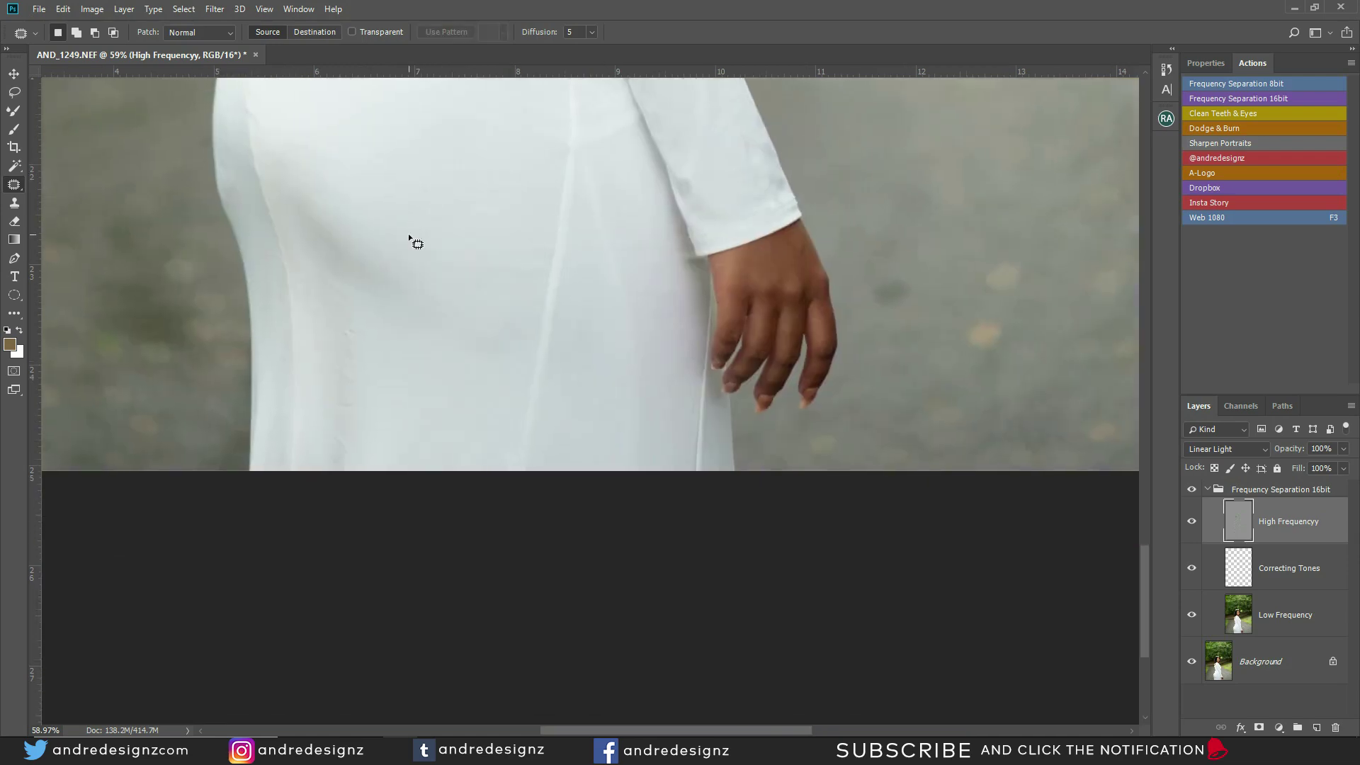
mouse_move(325, 290)
left_mouse_down()
mouse_move(339, 486)
mouse_move(379, 391)
mouse_move(428, 436)
left_mouse_up()
key("ctrl+d")
left_click_drag(370, 353, 393, 340)
left_click_drag(375, 344, 406, 381)
key("ctrl+d")
left_click_drag(324, 263, 389, 305)
left_click_drag(363, 295, 422, 359)
key("ctrl+d")
left_click_drag(296, 246, 348, 309)
left_click_drag(329, 286, 381, 349)
key("ctrl+d")
Patch the creases on the front of the skirt around the long seam and beside the sleeve cuff and hand.
mouse_move(513, 234)
left_mouse_down()
mouse_move(533, 288)
mouse_move(552, 267)
mouse_move(516, 320)
left_mouse_up()
left_click_drag(675, 287, 690, 335)
mouse_move(594, 164)
left_mouse_down()
mouse_move(619, 356)
mouse_move(663, 350)
mouse_move(675, 315)
left_mouse_up()
key("ctrl+d")
left_click_drag(660, 447, 662, 428)
left_click_drag(623, 435, 588, 485)
left_click_drag(663, 343, 684, 395)
left_click_drag(676, 360, 667, 423)
key("ctrl+d")
mouse_move(682, 333)
left_mouse_down()
mouse_move(700, 350)
mouse_move(656, 338)
left_mouse_up()
key("ctrl+d")
Patch the creases along the forearm of the sleeve with smoother fabric, deselecting after each patch.
left_click_drag(595, 180, 560, 547)
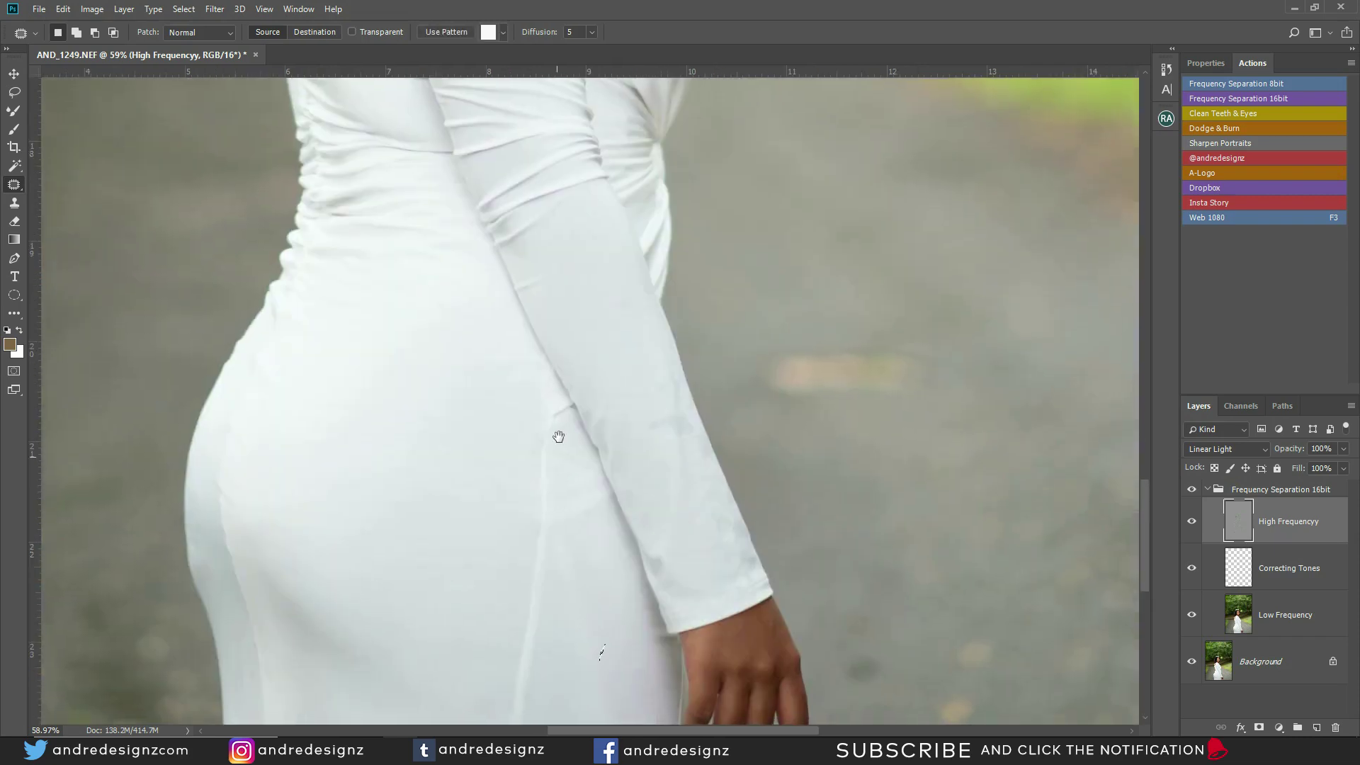
left_click_drag(553, 361, 489, 283)
mouse_move(598, 318)
left_mouse_down()
mouse_move(623, 397)
mouse_move(598, 394)
left_mouse_up()
key("ctrl+d")
left_click_drag(574, 218, 562, 282)
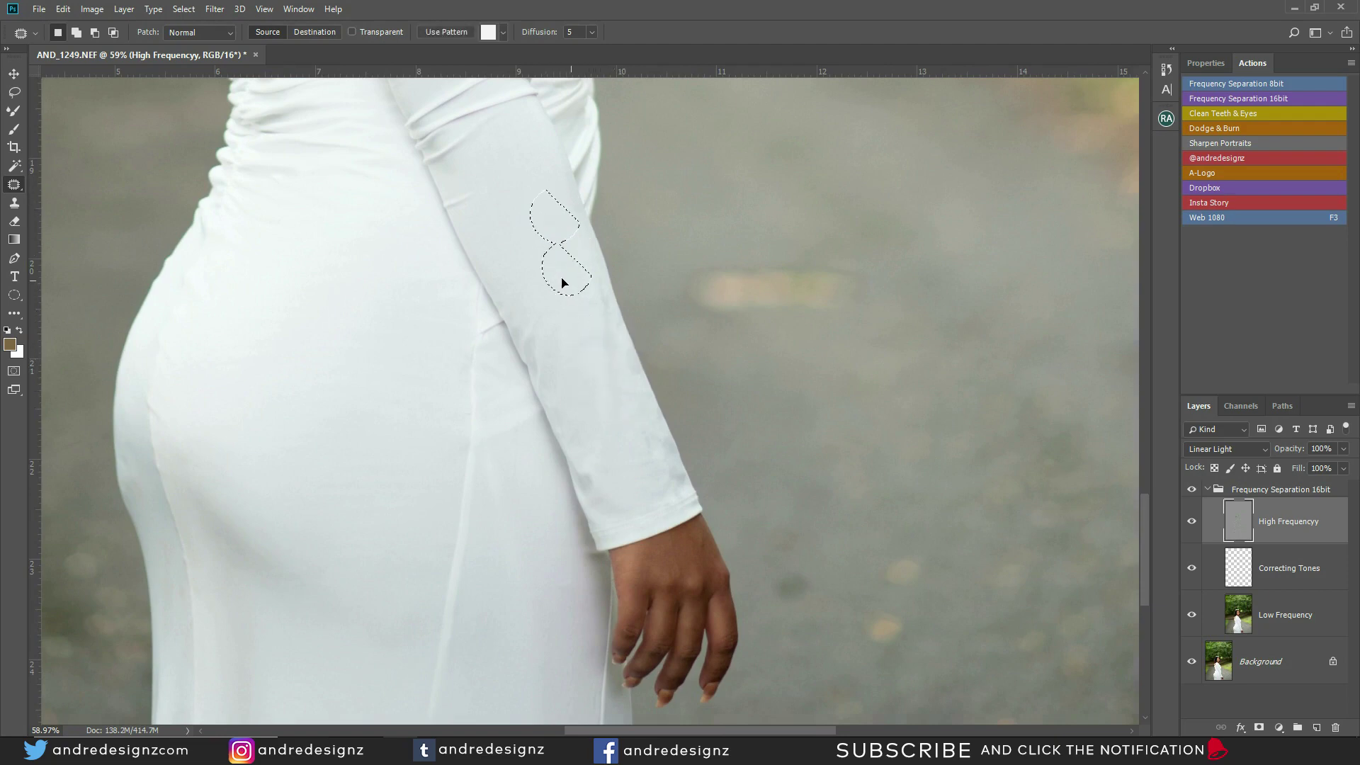
left_click_drag(470, 216, 508, 248)
key("ctrl+d")
Patch the small creases along the sleeve's inner edge just below the elbow, and deselect.
left_click_drag(517, 171, 566, 388)
mouse_move(512, 345)
left_mouse_down()
mouse_move(542, 360)
mouse_move(572, 329)
mouse_move(571, 395)
left_mouse_up()
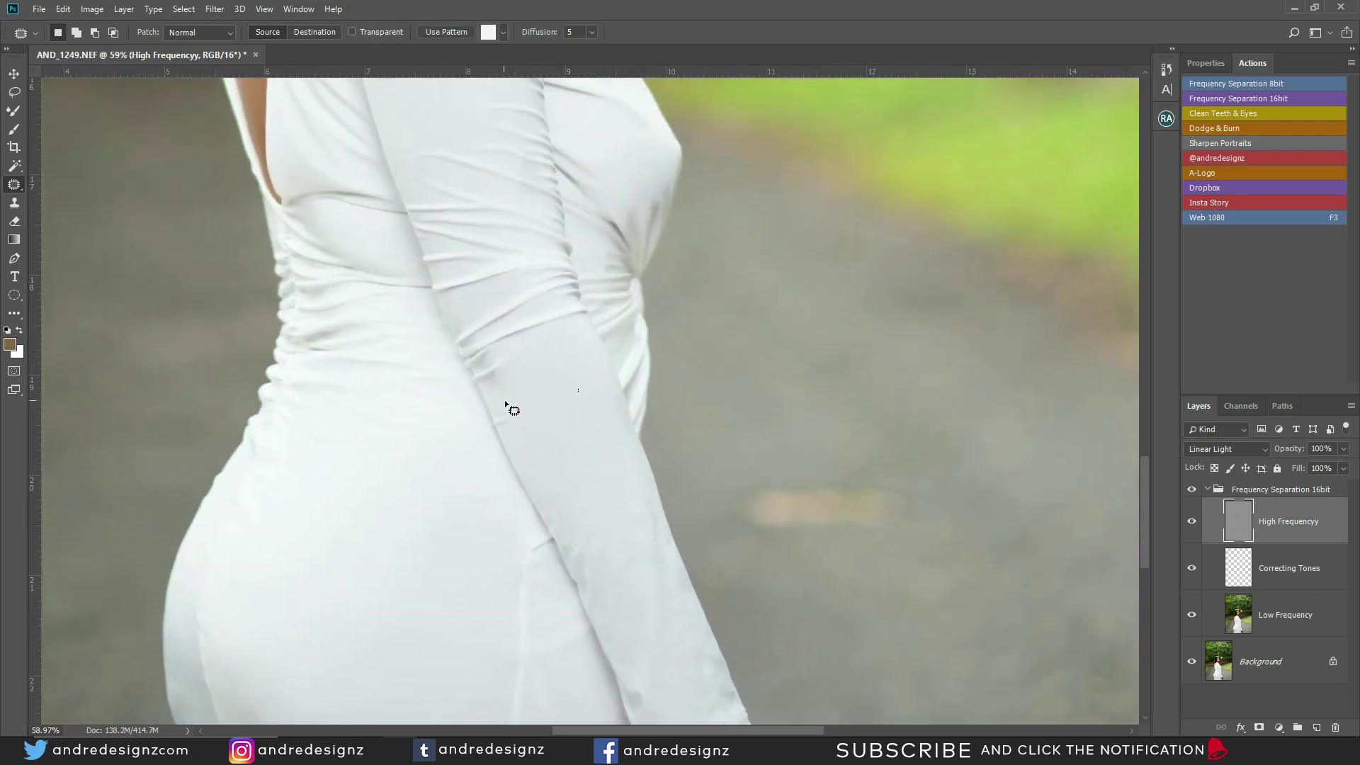
left_click_drag(505, 436, 511, 403)
left_click_drag(509, 422, 548, 463)
key("ctrl+d")
Patch the fine creases on the upper sleeve and across the shoulder of the dress.
left_click_drag(502, 287, 553, 501)
mouse_move(491, 214)
left_mouse_down()
mouse_move(531, 364)
mouse_move(464, 249)
mouse_move(506, 389)
mouse_move(486, 333)
mouse_move(500, 385)
mouse_move(509, 370)
mouse_move(414, 280)
left_mouse_up()
key("ctrl+d")
key("ctrl+z")
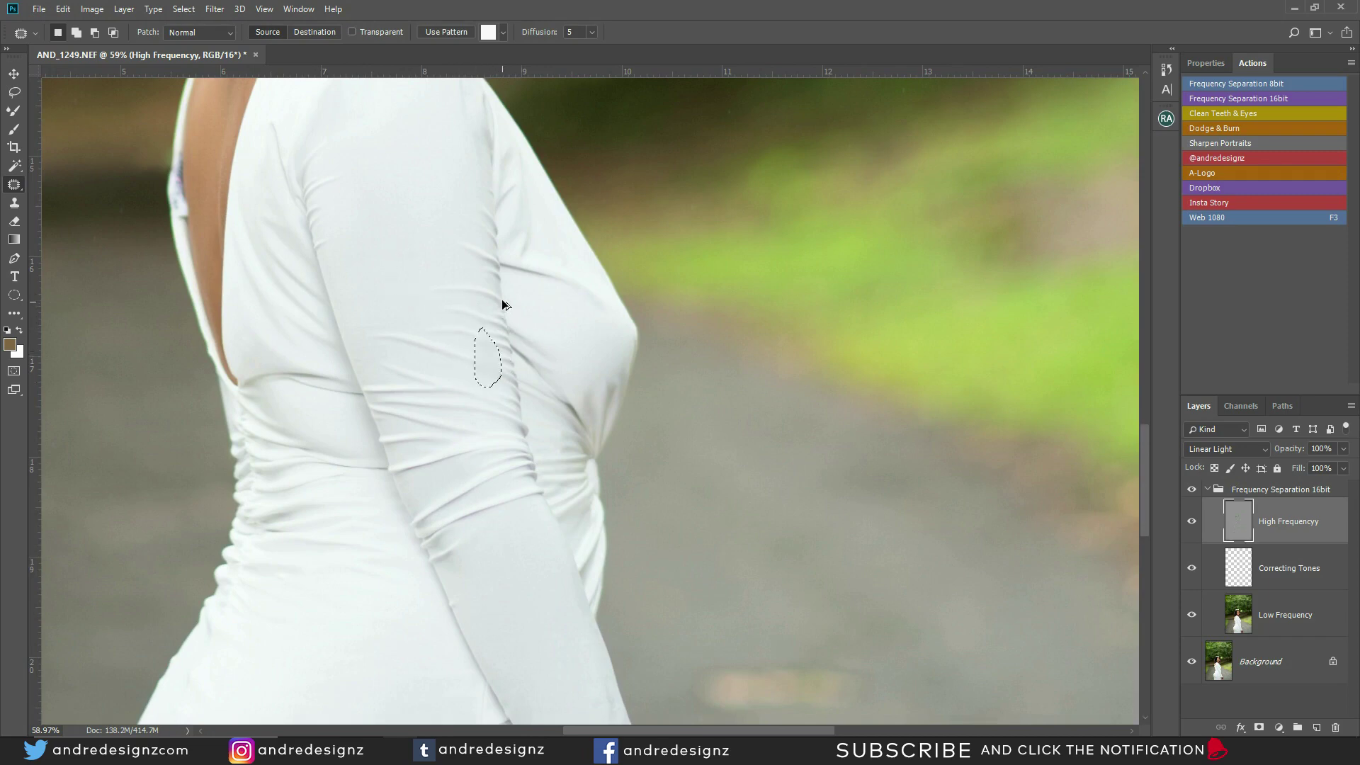
left_click(409, 283)
left_click_drag(478, 215, 504, 486)
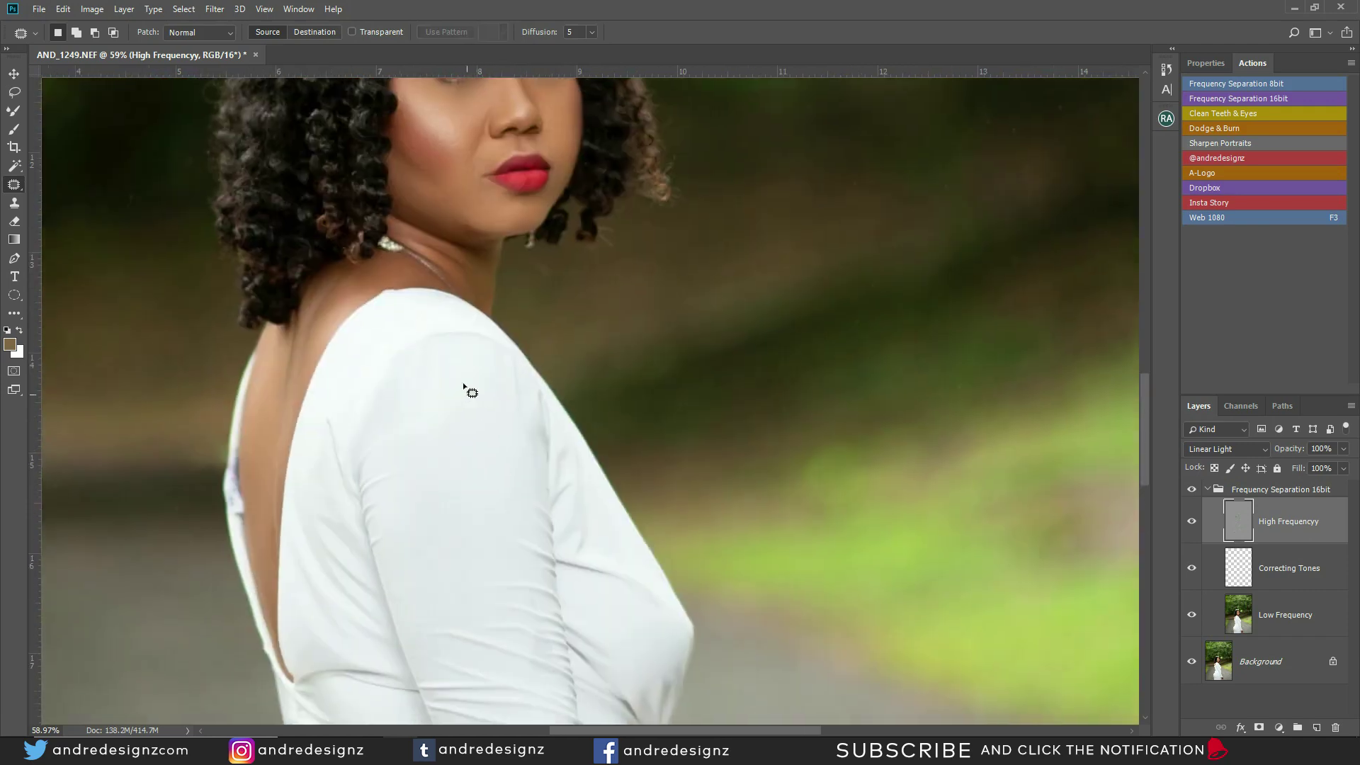
left_click_drag(456, 379, 448, 349)
left_click_drag(453, 360, 475, 429)
Clone smooth fabric over the uneven creases on the sleeve above the elbow, using the Clone Stamp at size 30 and 100% flow.
scroll(512, 388, "up", 10)
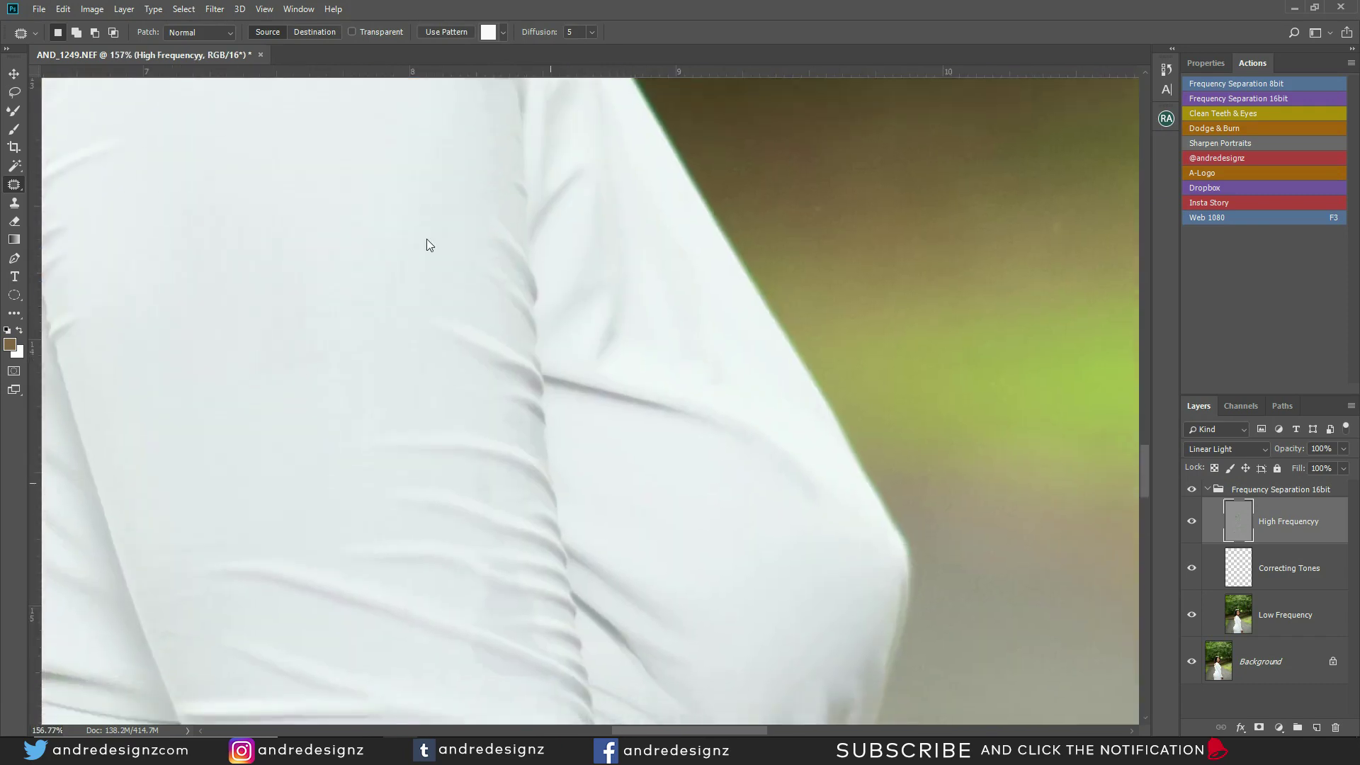
left_click_drag(424, 489, 365, 160)
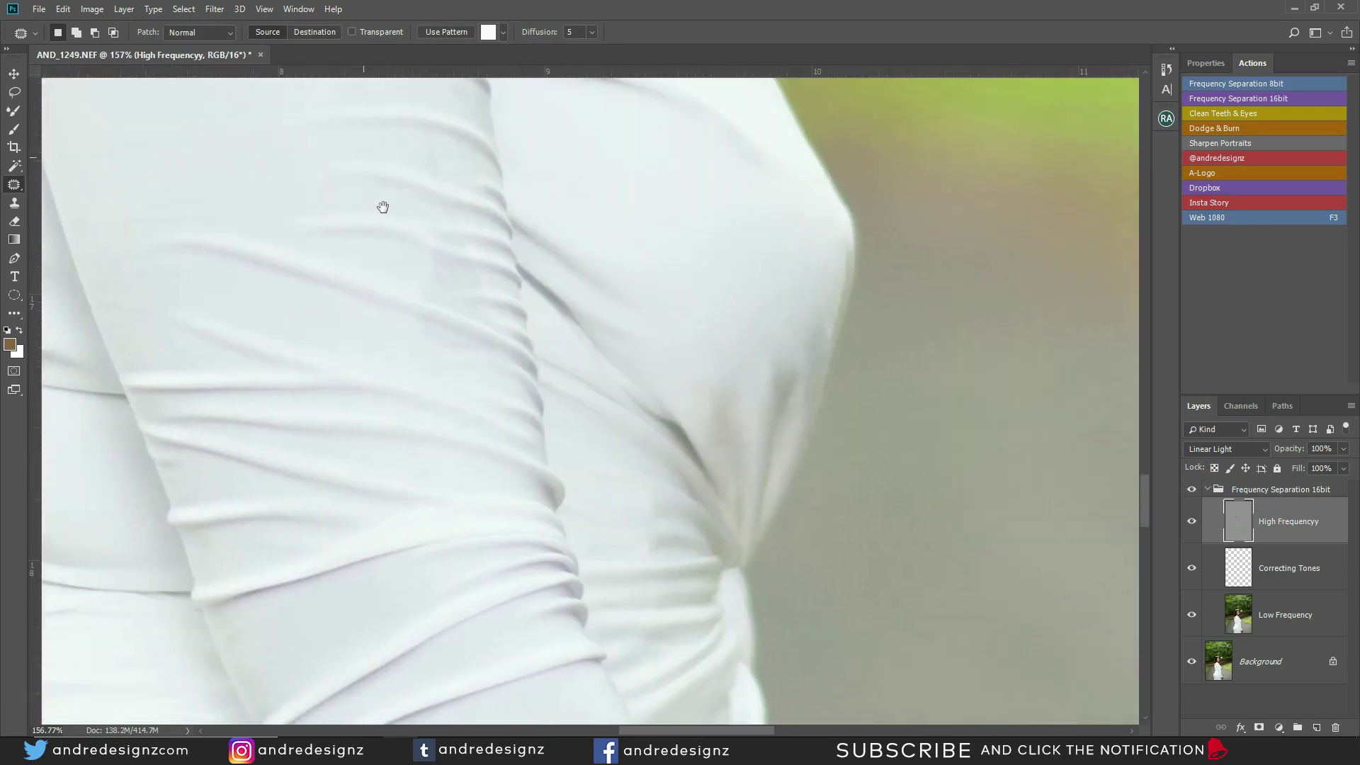
key("s")
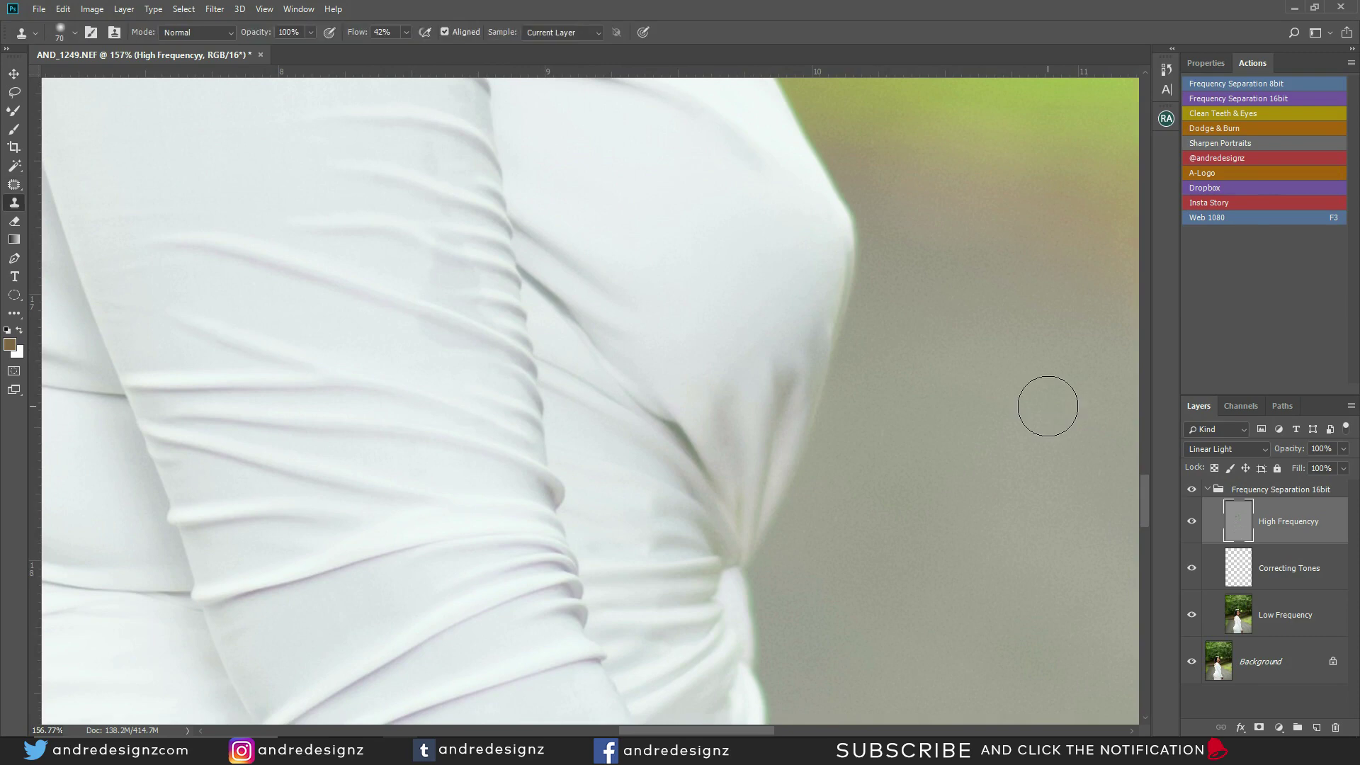
key("bracketleft")
key("bracketleft")
key("bracketleft")
key("bracketleft")
key("bracketleft")
key("bracketleft")
left_click(437, 343, "alt")
left_click(434, 263)
key("ctrl+z")
left_click(473, 387)
Stamp all visible layers into a new layer above the Frequency Separation 16bit group and duplicate that layer.
left_click(1250, 598)
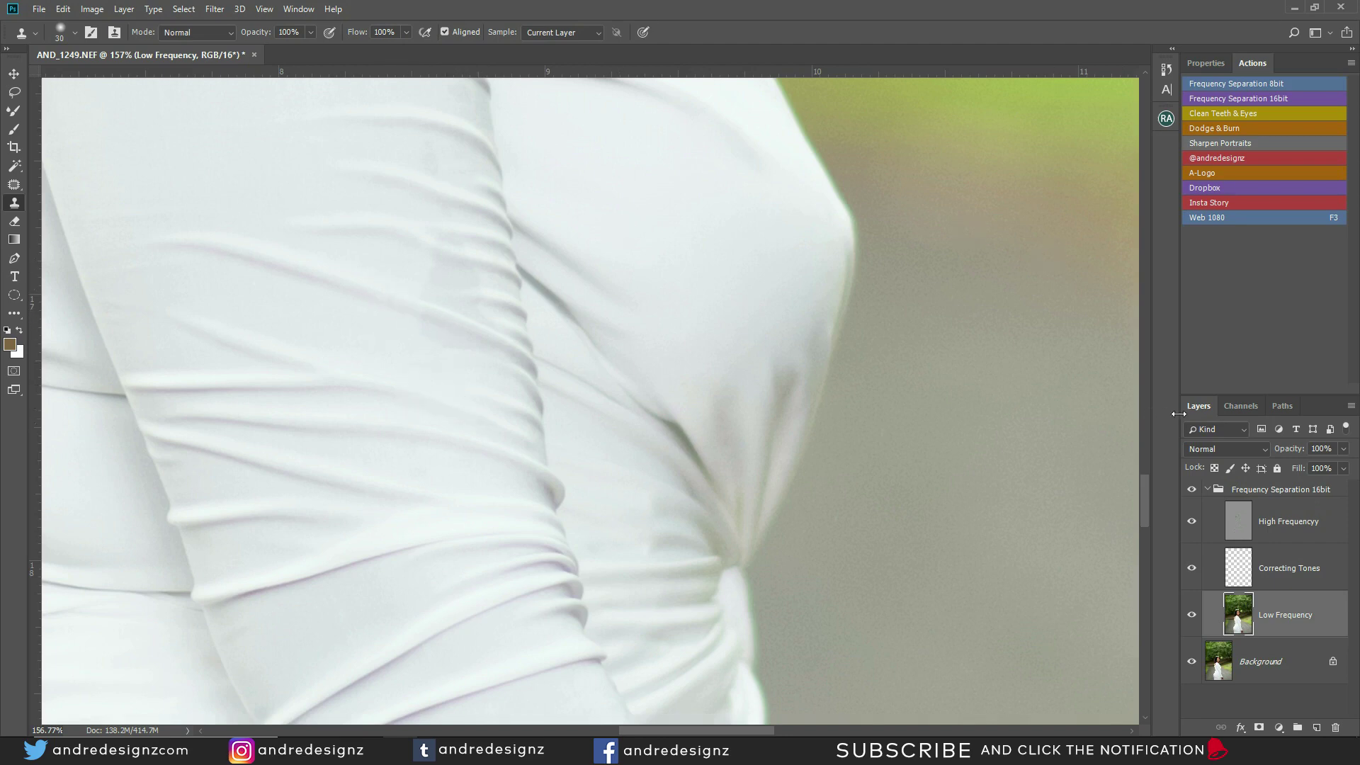
left_click(1252, 489)
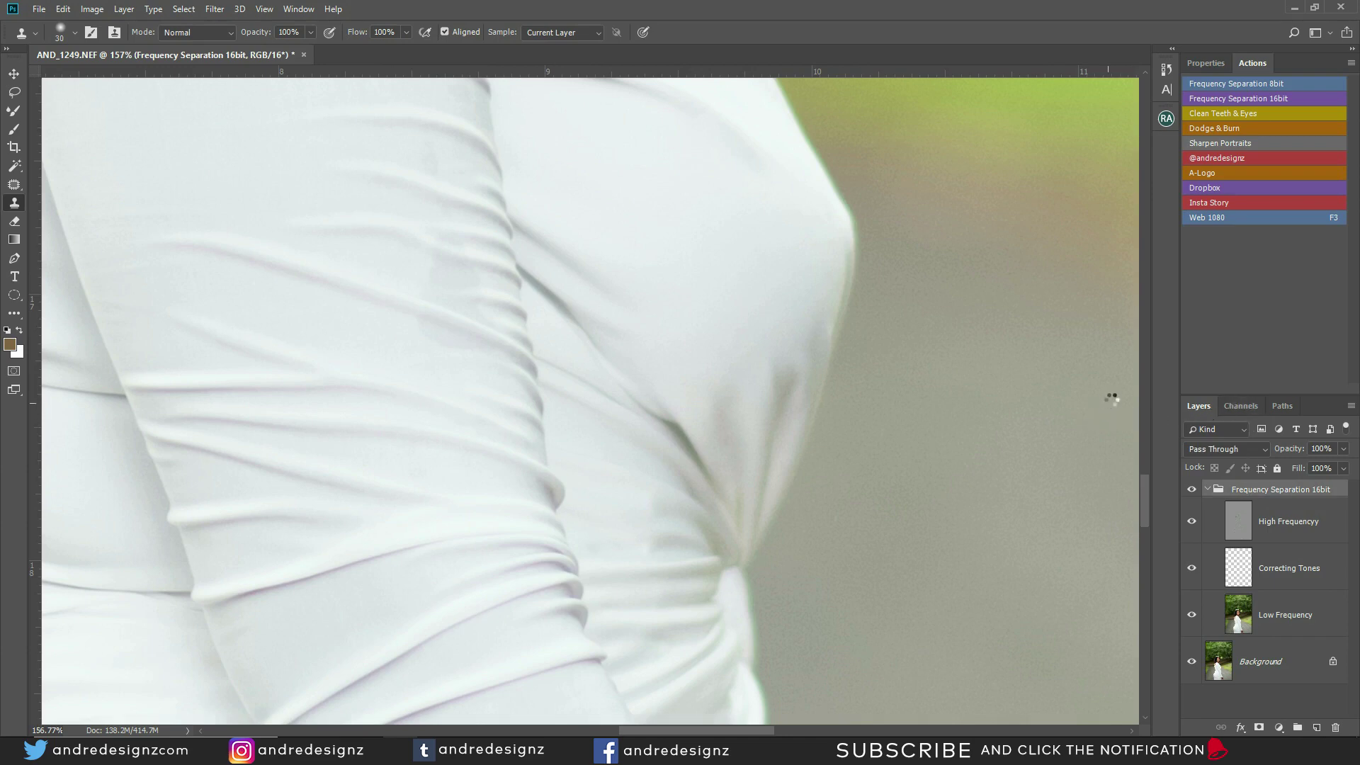
key("ctrl+shift+alt+e")
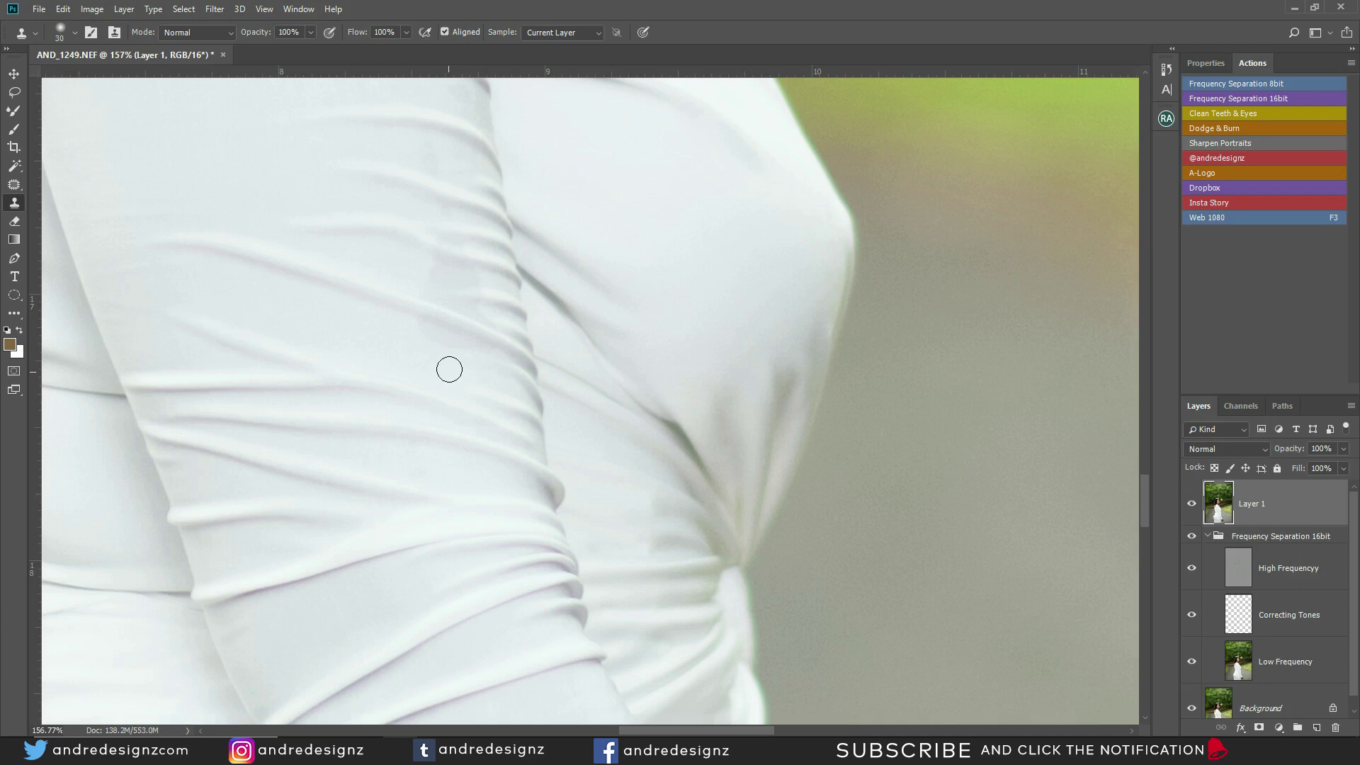
key("ctrl+shift+alt+n")
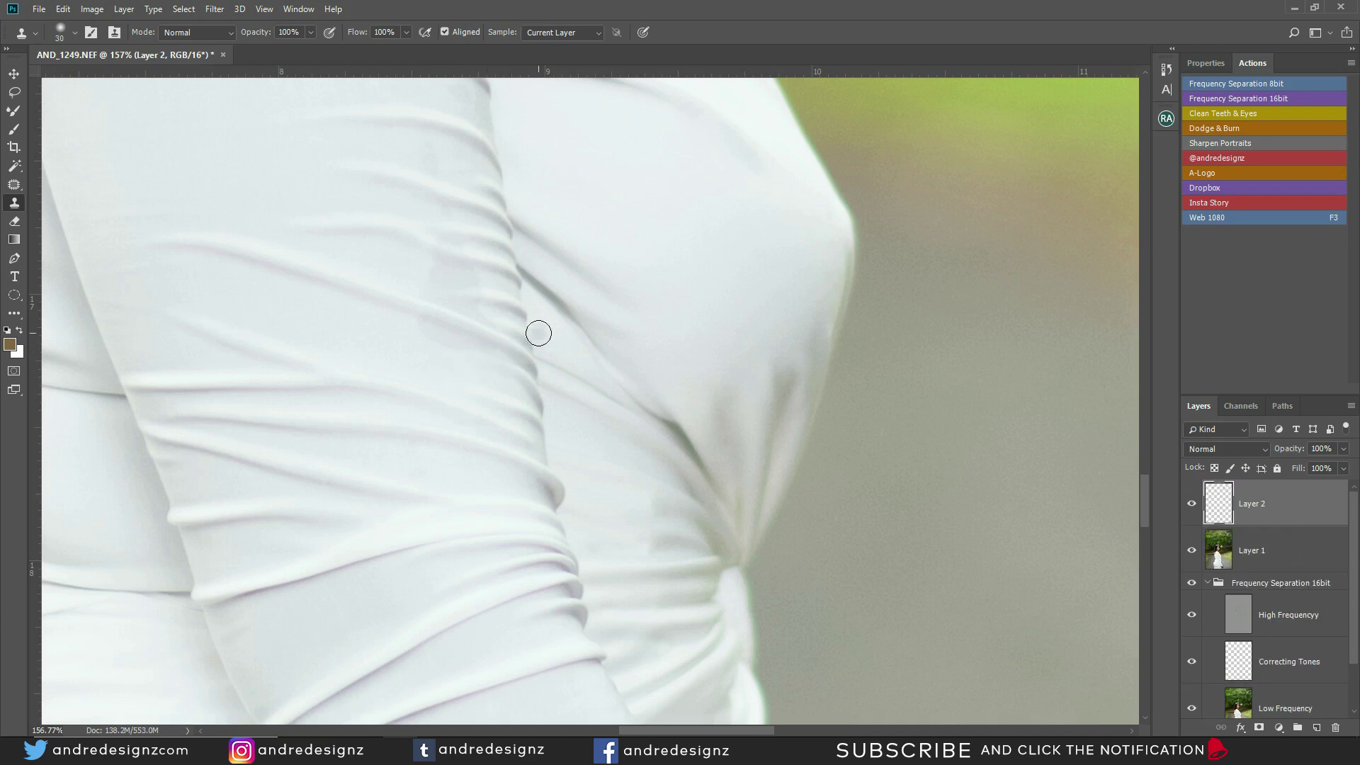
key("ctrl+z")
key("ctrl+j")
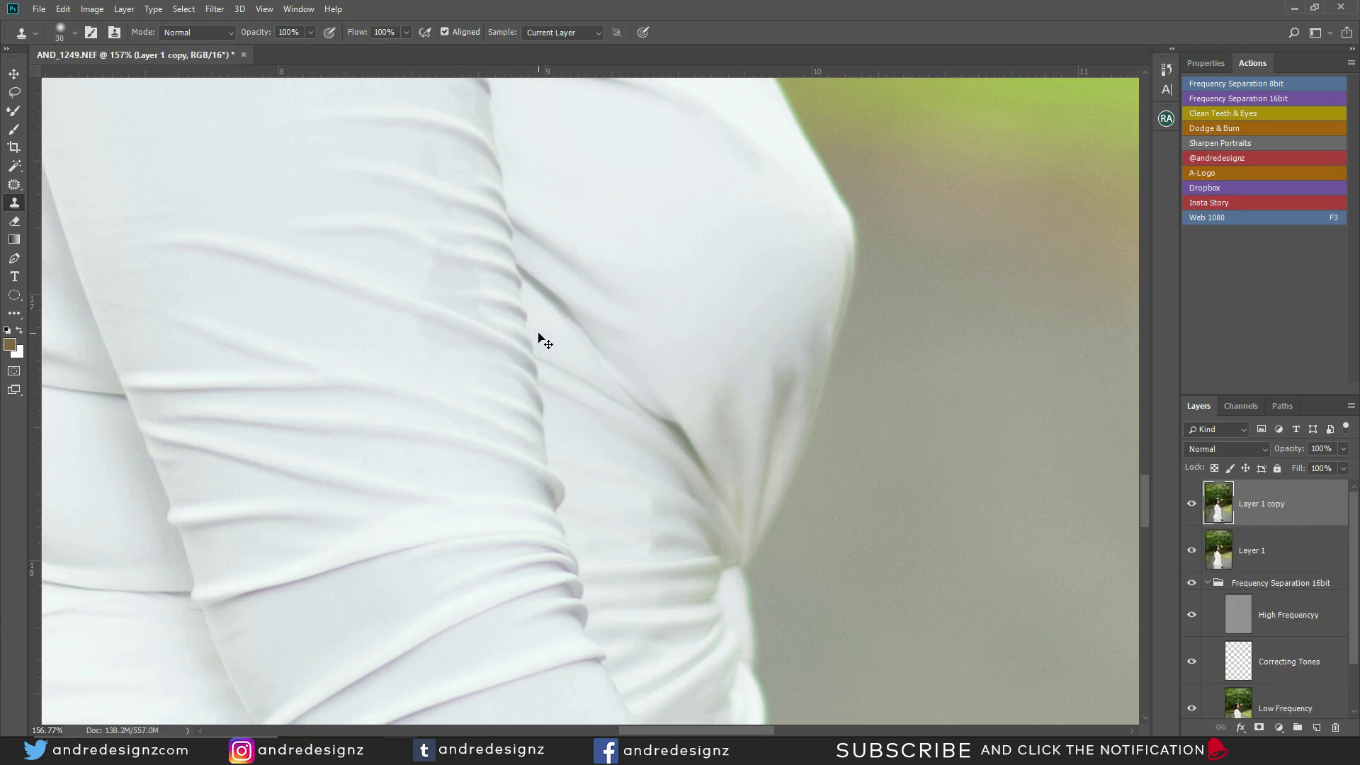
On the duplicated layer, clone clean fabric over the blotchy area of the sleeve above the elbow.
left_click(461, 368, "alt")
left_click_drag(468, 350, 458, 348)
mouse_move(430, 270)
left_mouse_down()
mouse_move(480, 279)
mouse_move(402, 247)
left_mouse_up()
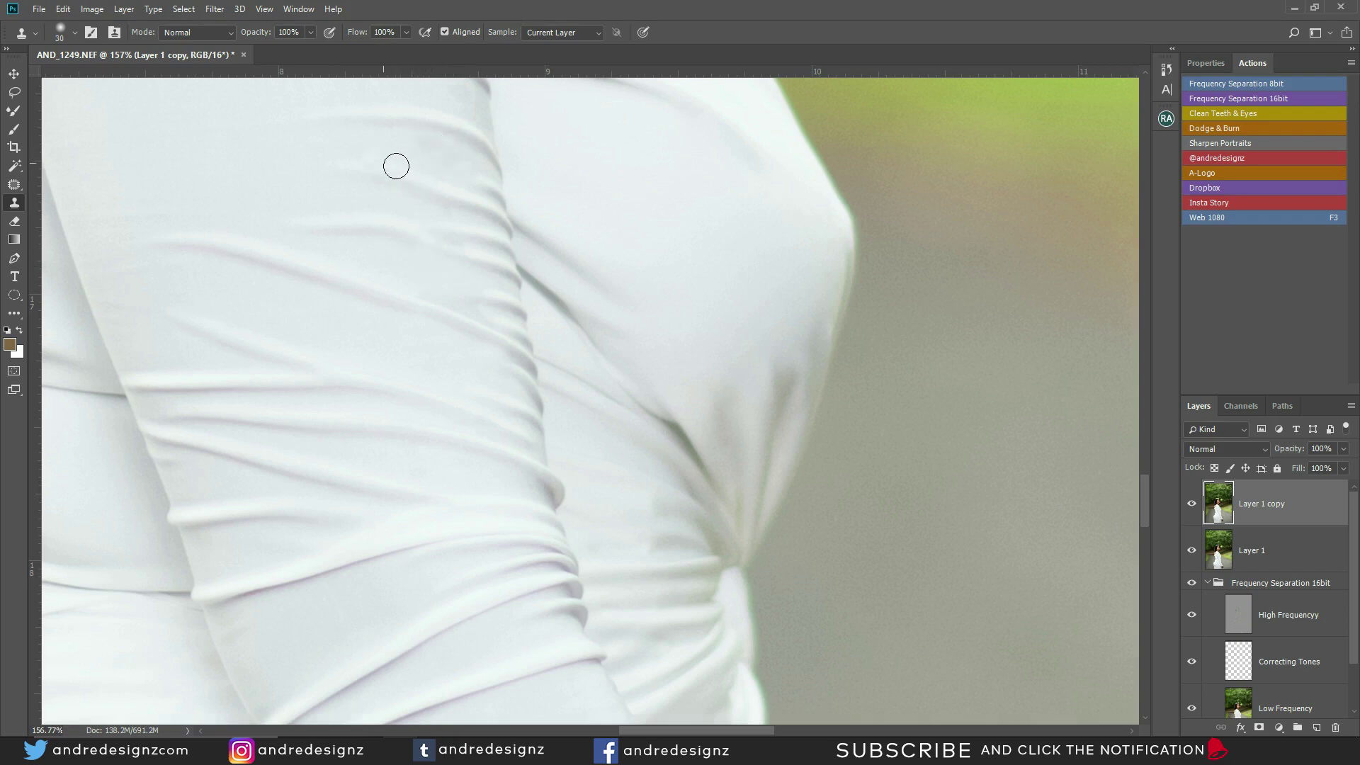
Clone clean fabric over the rough spot on the rear seam beside the hip.
scroll(595, 327, "down", 5)
scroll(595, 322, "down", 4)
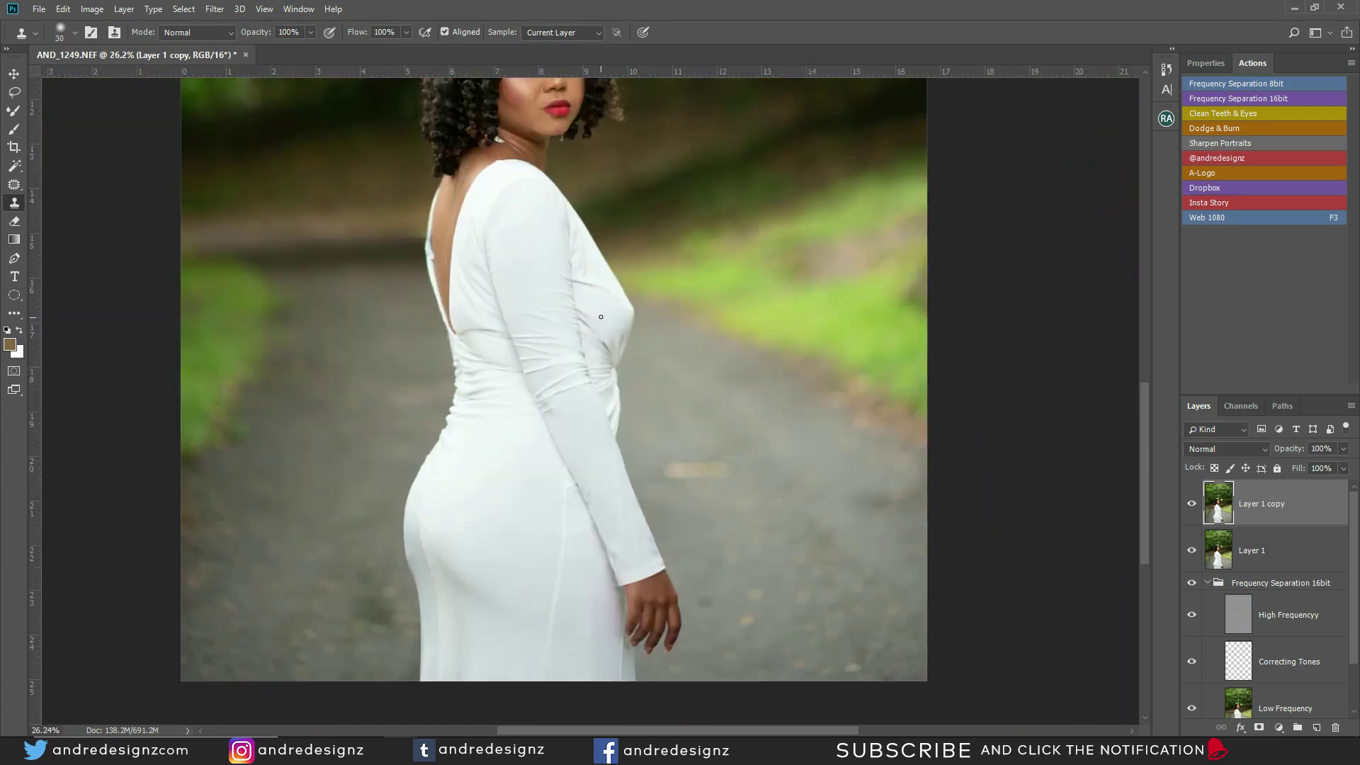
scroll(596, 298, "down", 2)
scroll(566, 315, "up", 8)
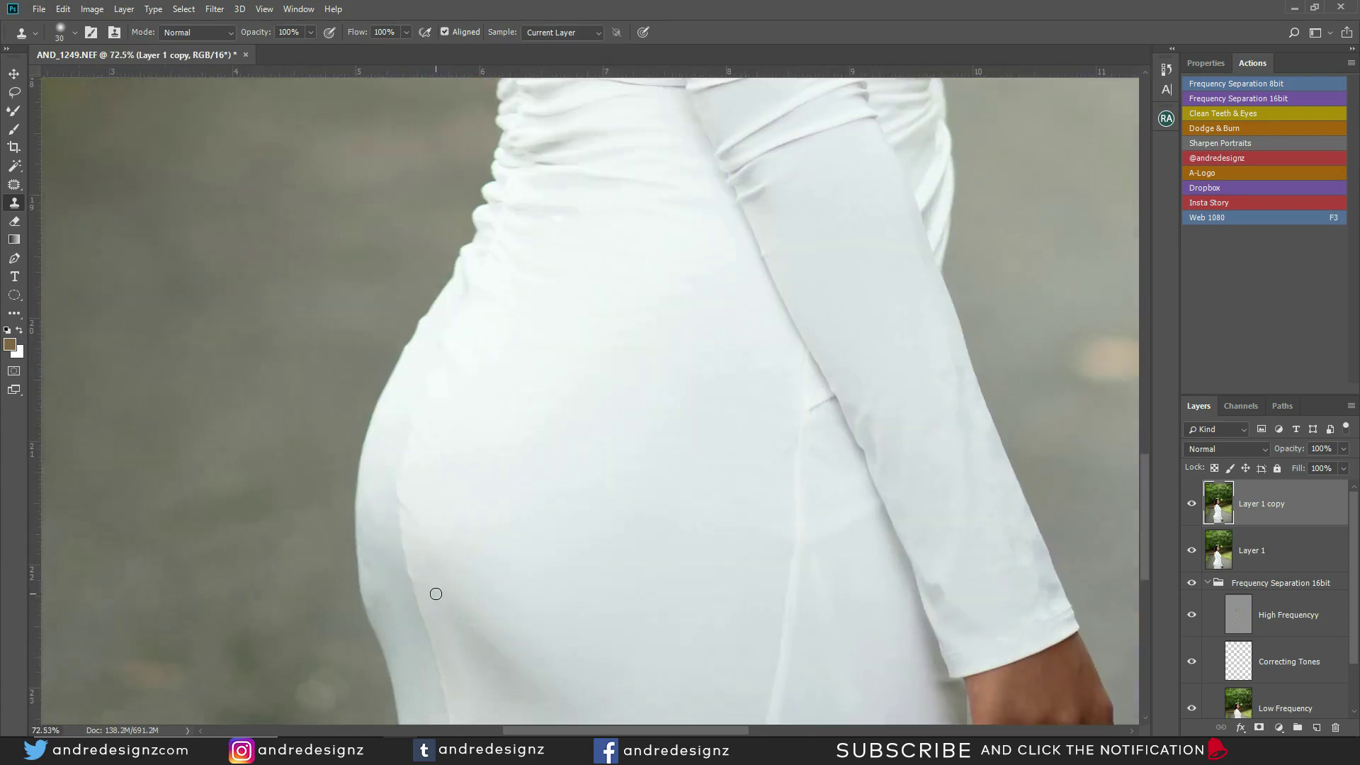
scroll(425, 302, "down", 5)
left_click_drag(499, 174, 471, 346)
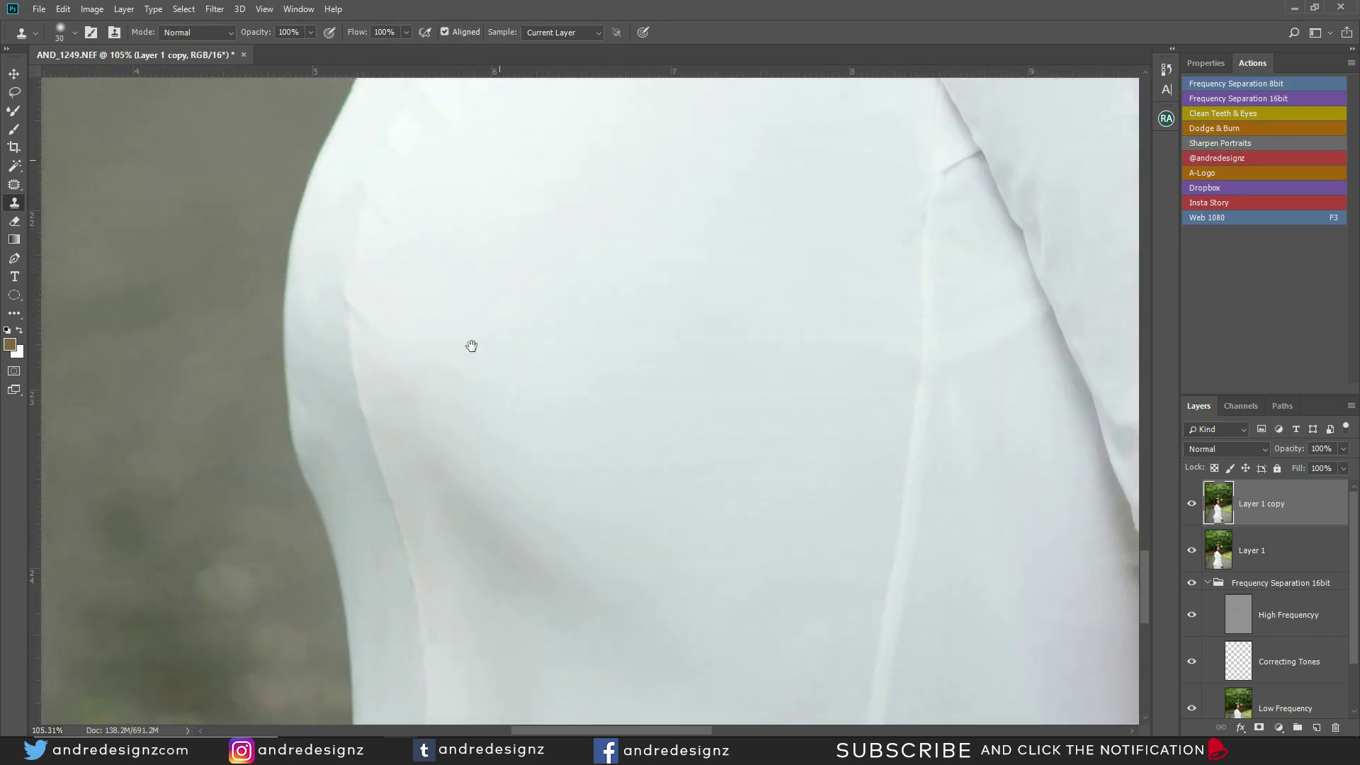
left_click_drag(359, 309, 360, 343)
Clone clean fabric over the grey blotches on both edges of the sleeve just above the cuff.
scroll(575, 292, "down", 6)
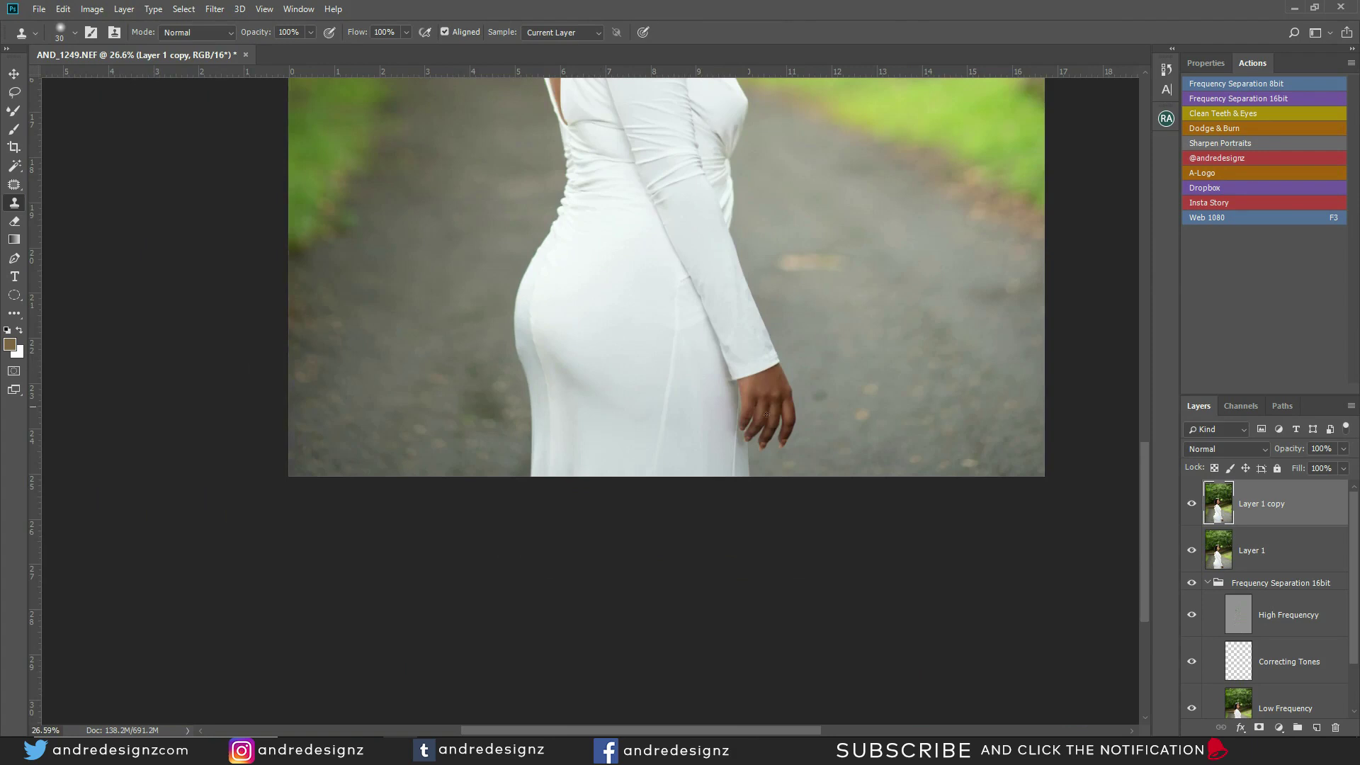
scroll(767, 415, "up", 6)
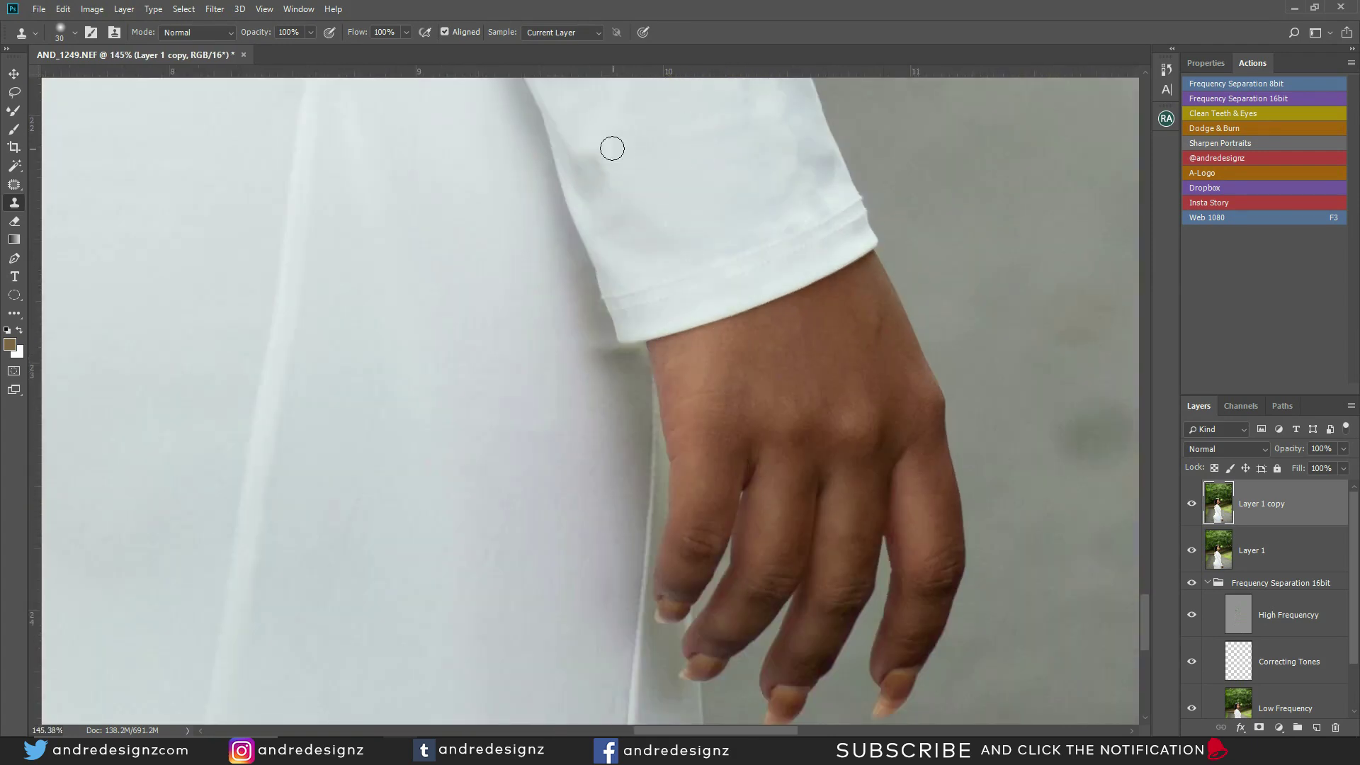
left_click_drag(592, 160, 605, 209)
left_click(598, 138, "alt")
left_click_drag(589, 157, 585, 177)
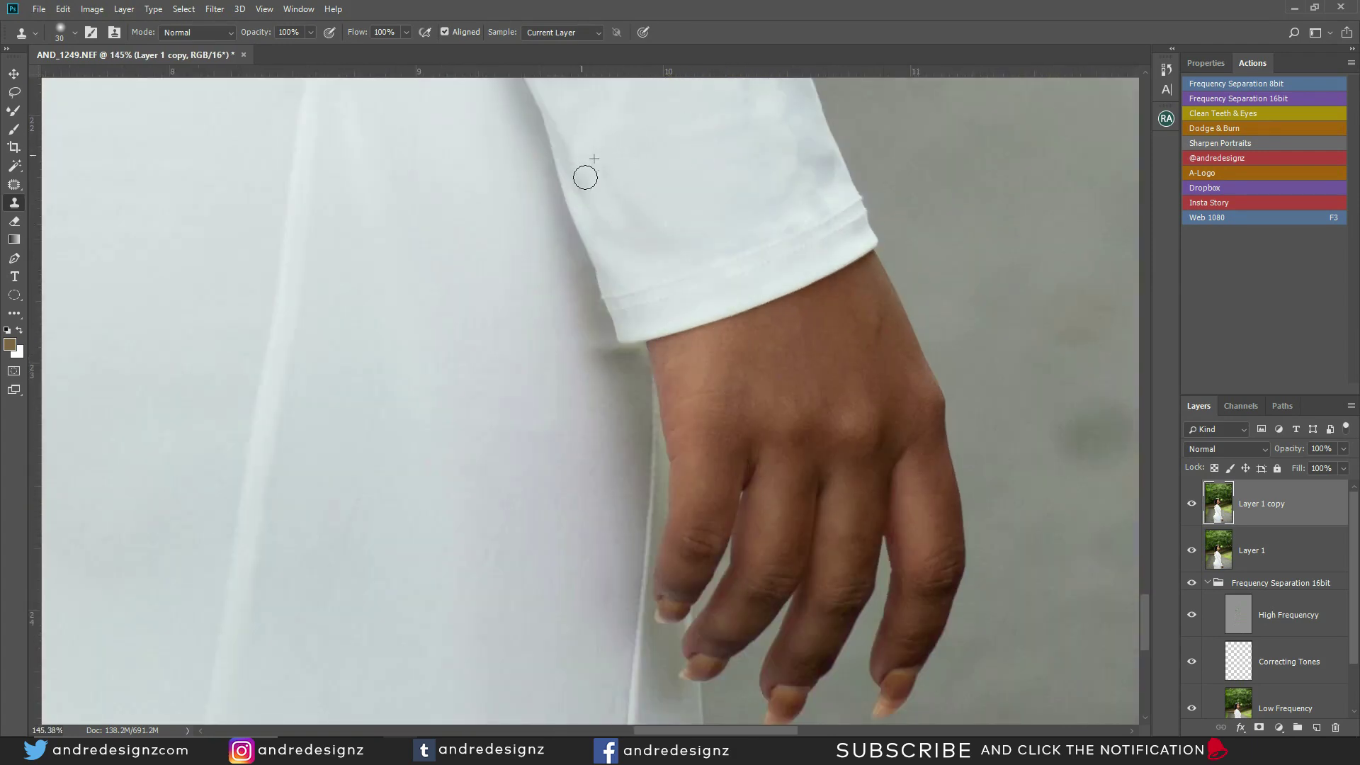
left_click_drag(813, 172, 819, 149)
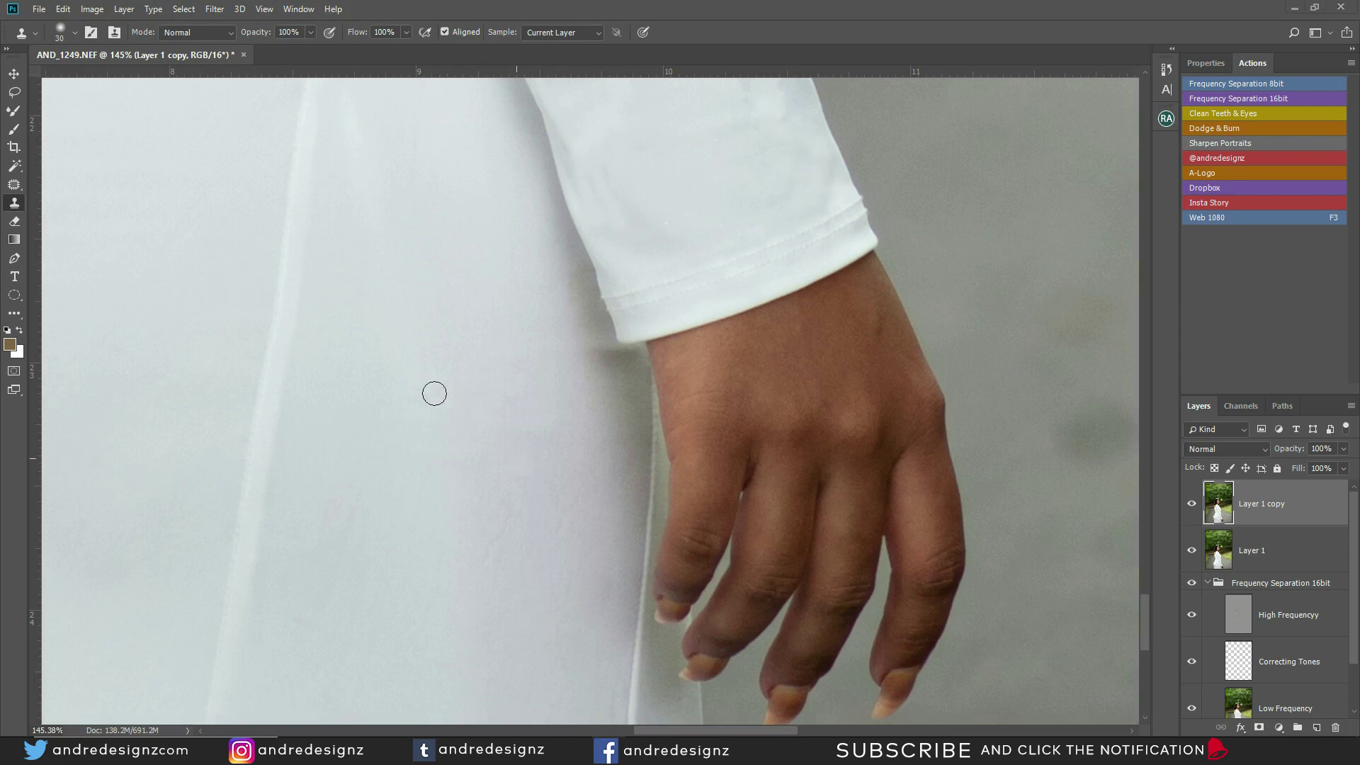
Clone clean fabric over the marks on the front skirt panel and the forearm sleeve with a size 80 brush.
scroll(577, 449, "down", 8)
scroll(581, 457, "down", 2)
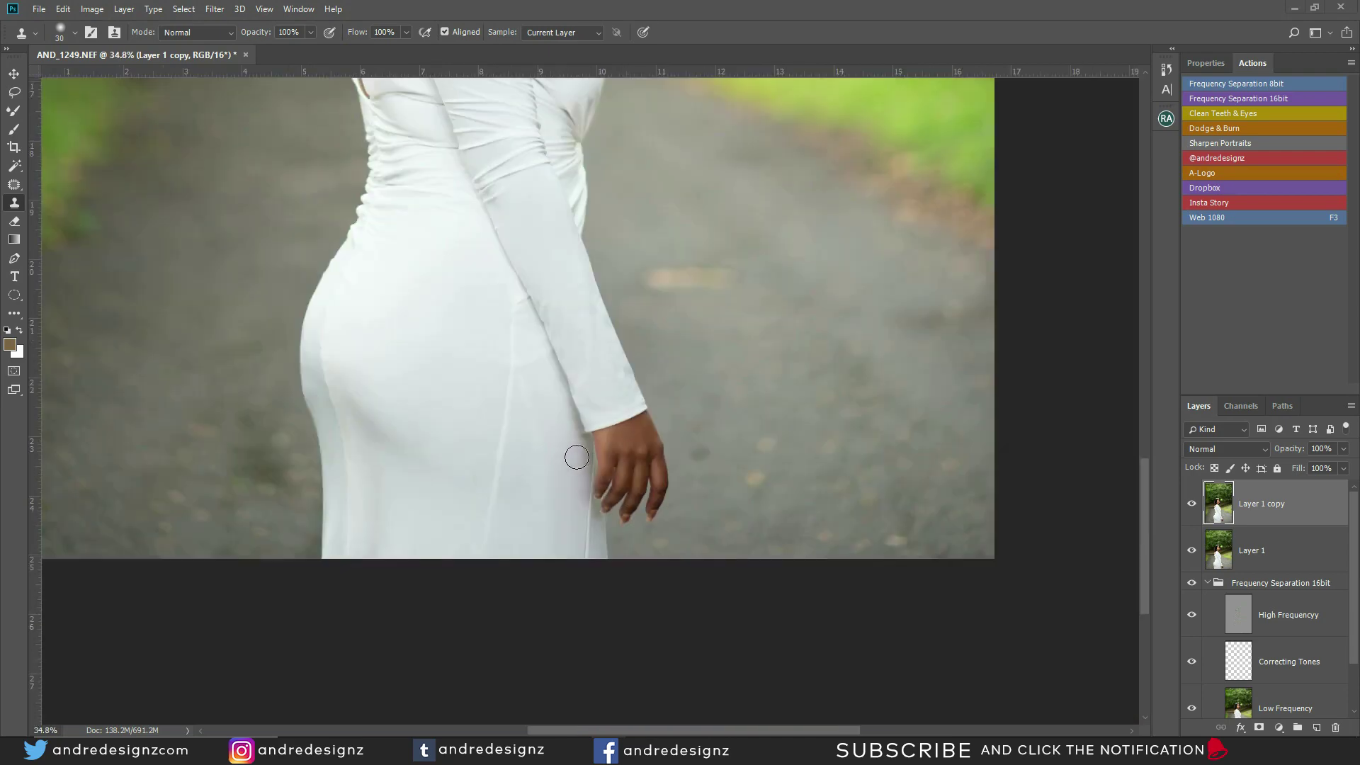
scroll(577, 457, "down", 1)
scroll(531, 383, "up", 3)
left_click(571, 397)
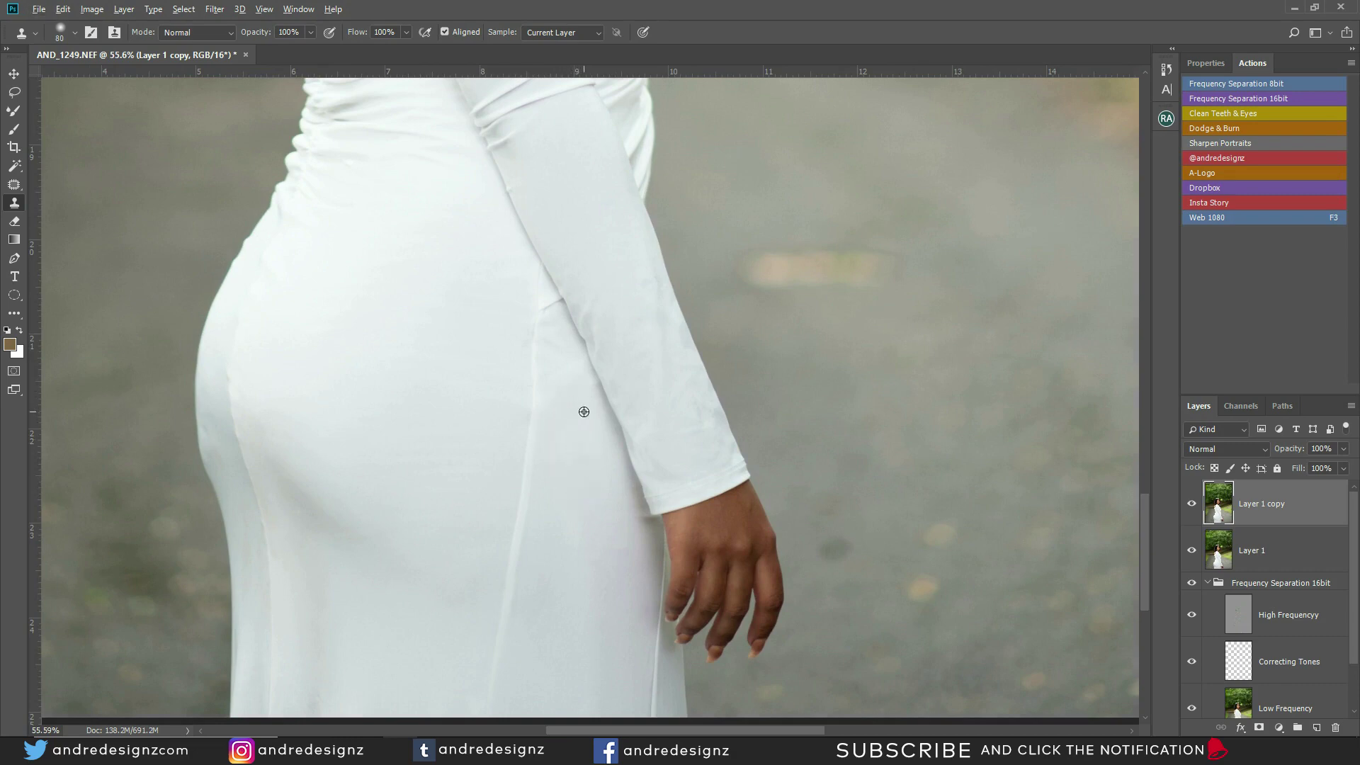
left_click_drag(597, 311, 609, 336)
left_click(605, 272, "alt")
left_click_drag(643, 279, 662, 325)
Review the retouching history and inspect the upper dress, the face and the whole portrait.
left_click_drag(561, 219, 586, 517)
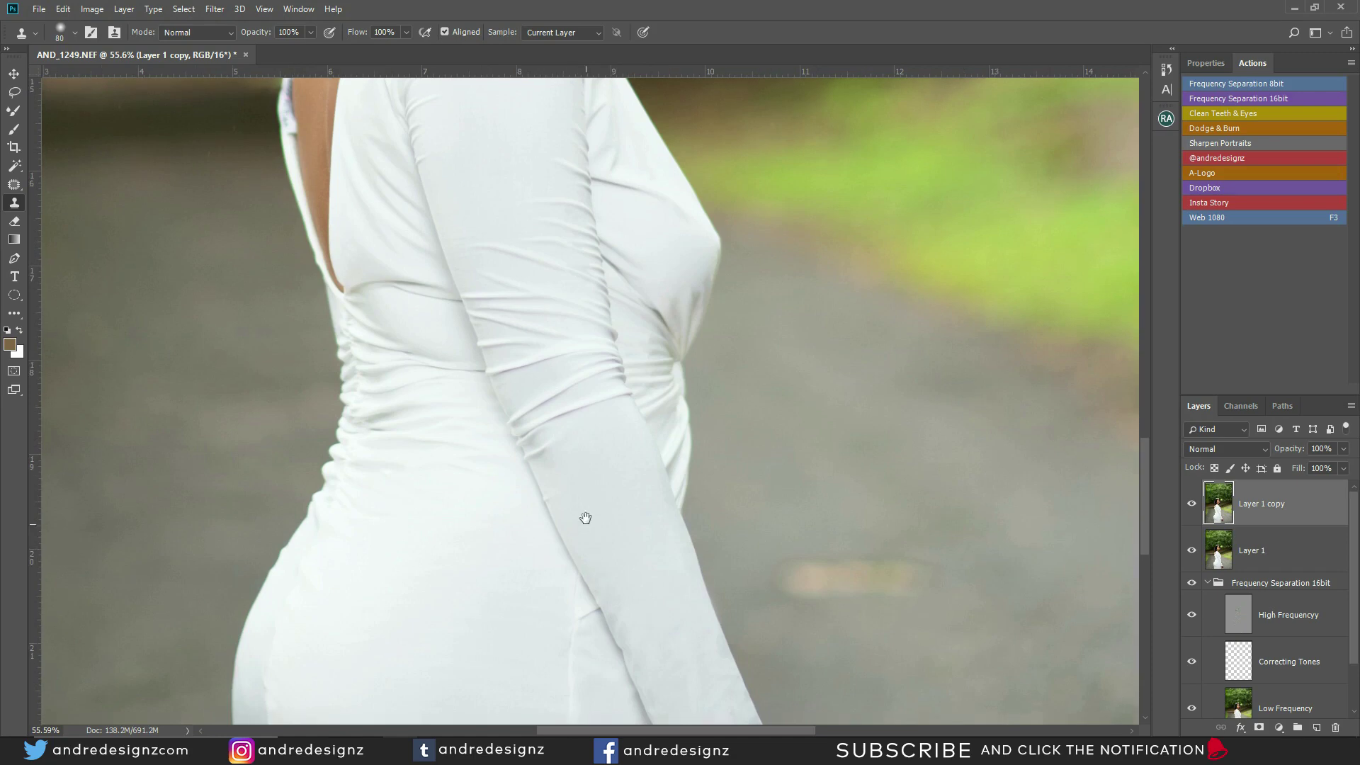
left_click_drag(528, 246, 531, 419)
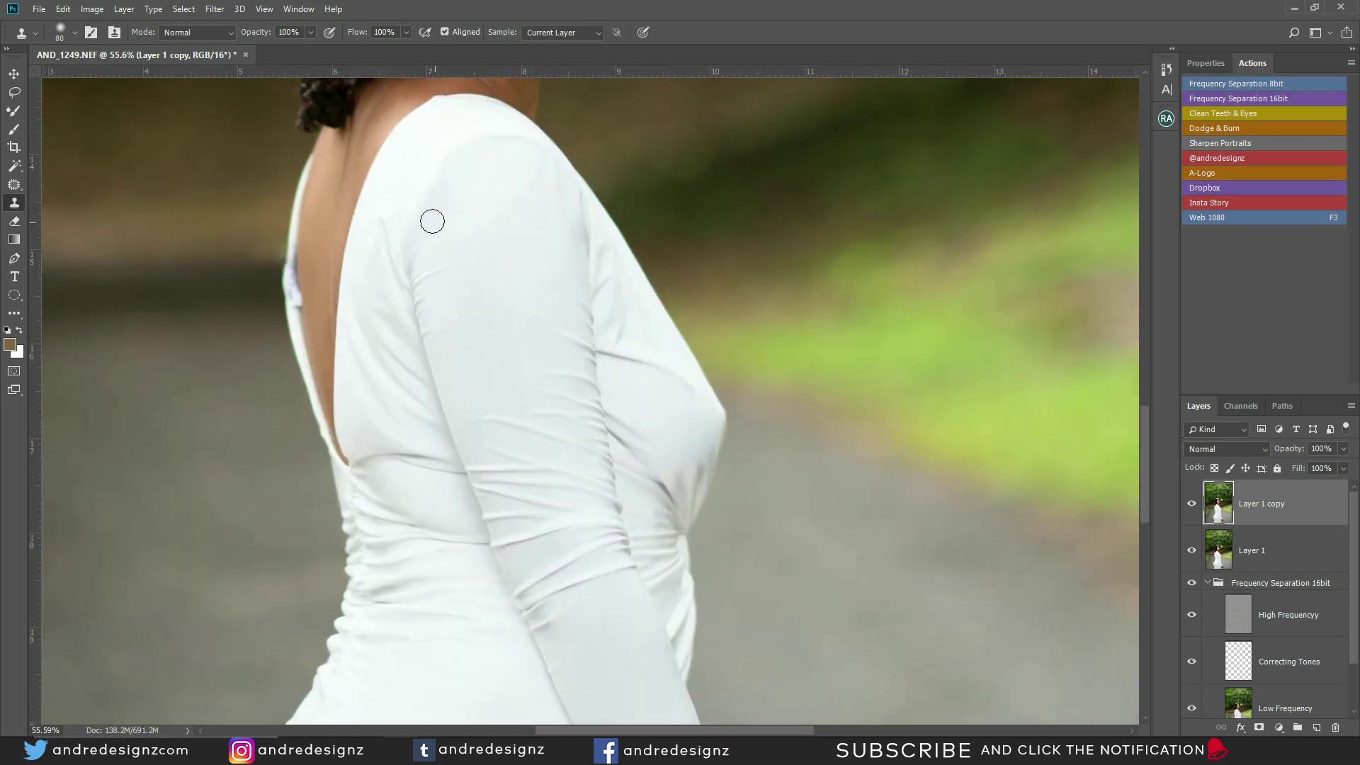
left_click(1167, 68)
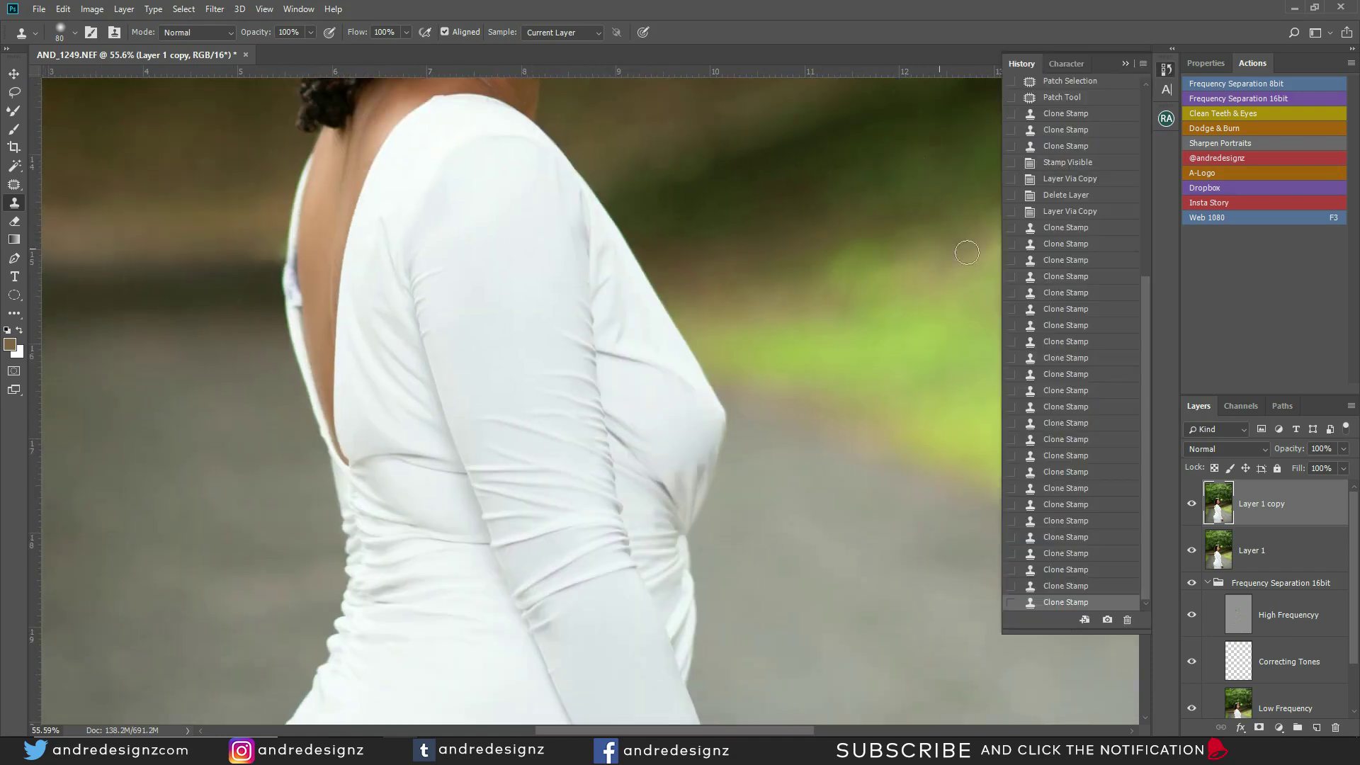
left_click(1165, 70)
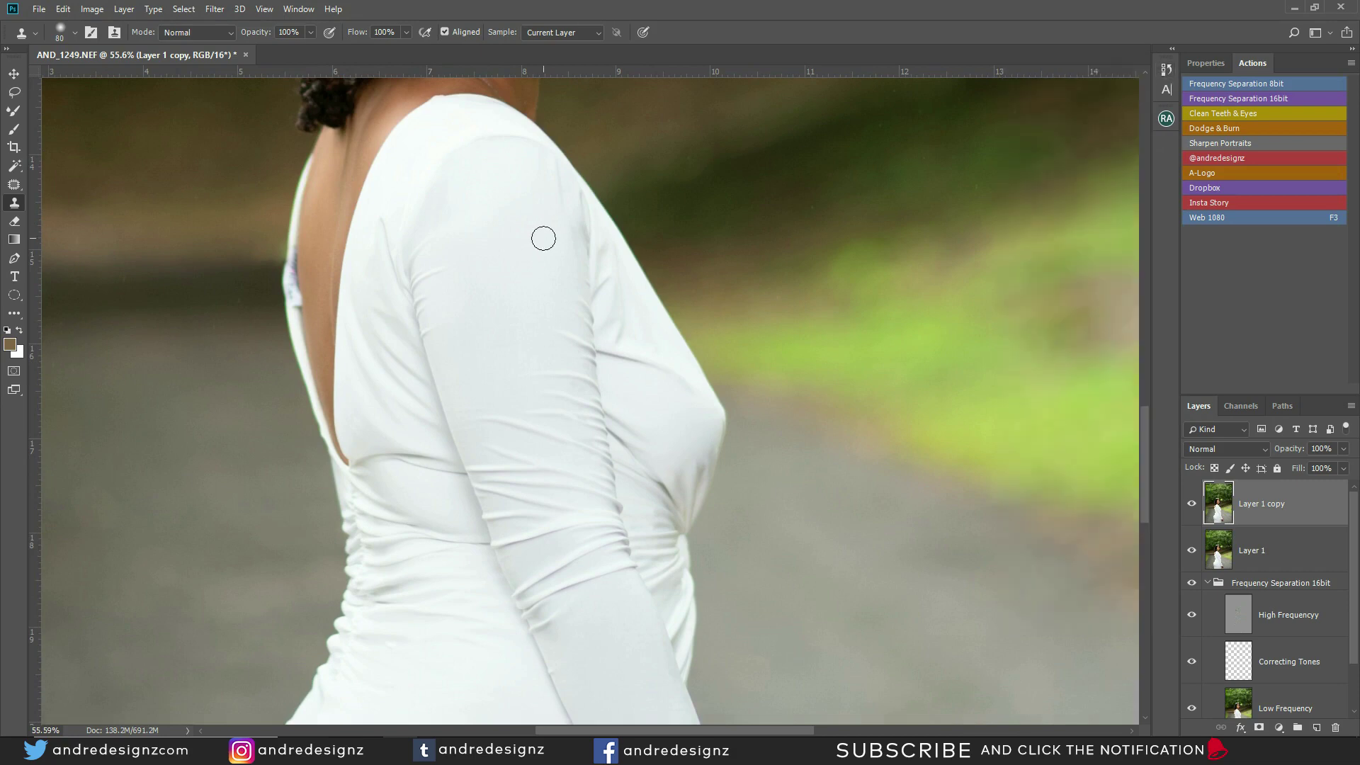
scroll(482, 234, "down", 5)
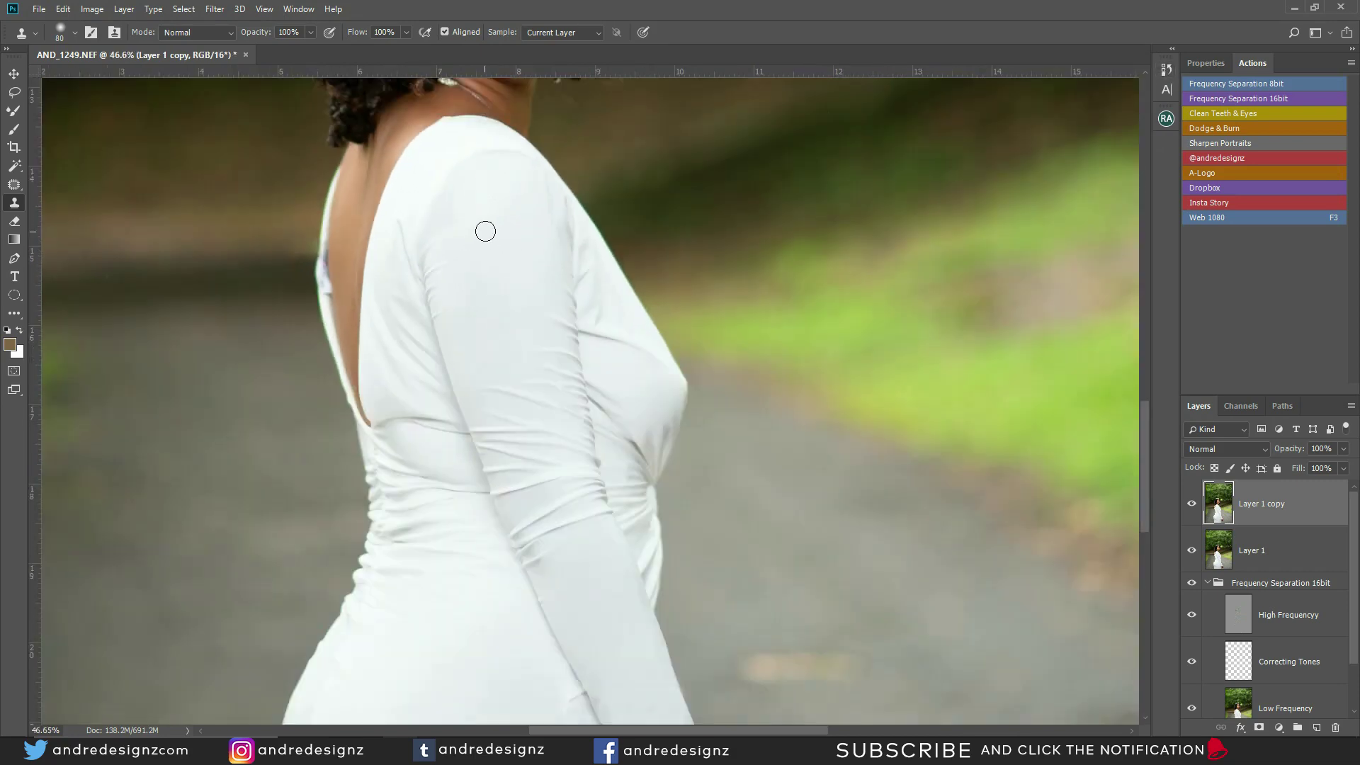
scroll(495, 227, "down", 3)
scroll(571, 206, "up", 6)
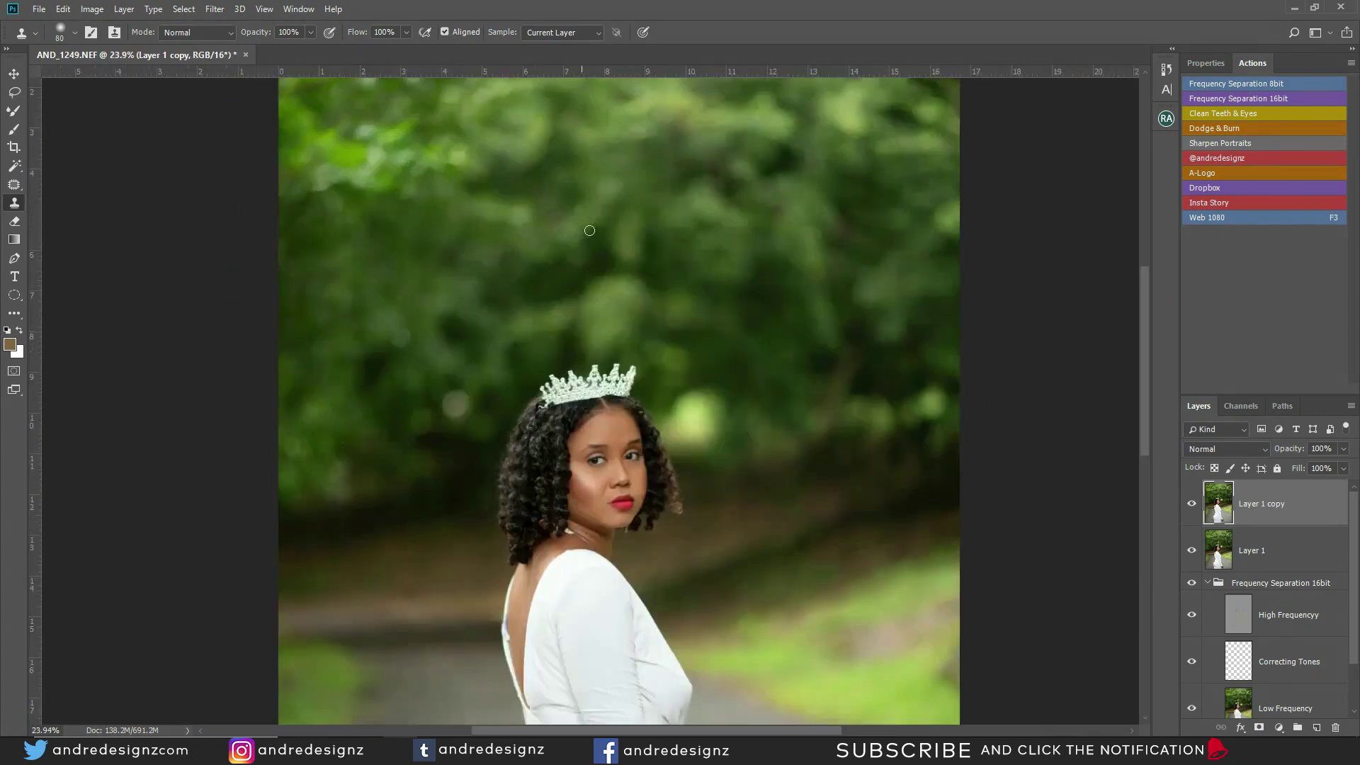
scroll(649, 345, "up", 3)
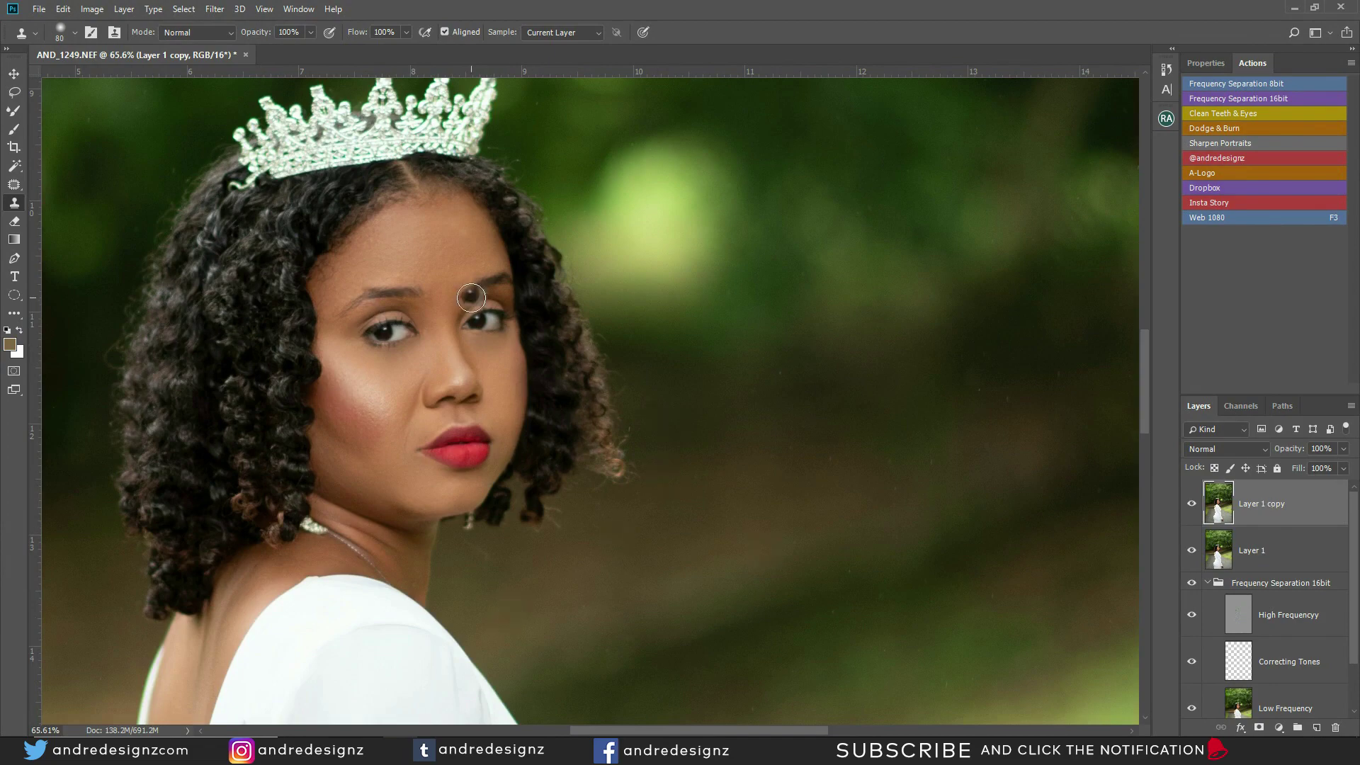
scroll(473, 285, "up", 2)
scroll(474, 281, "down", 2)
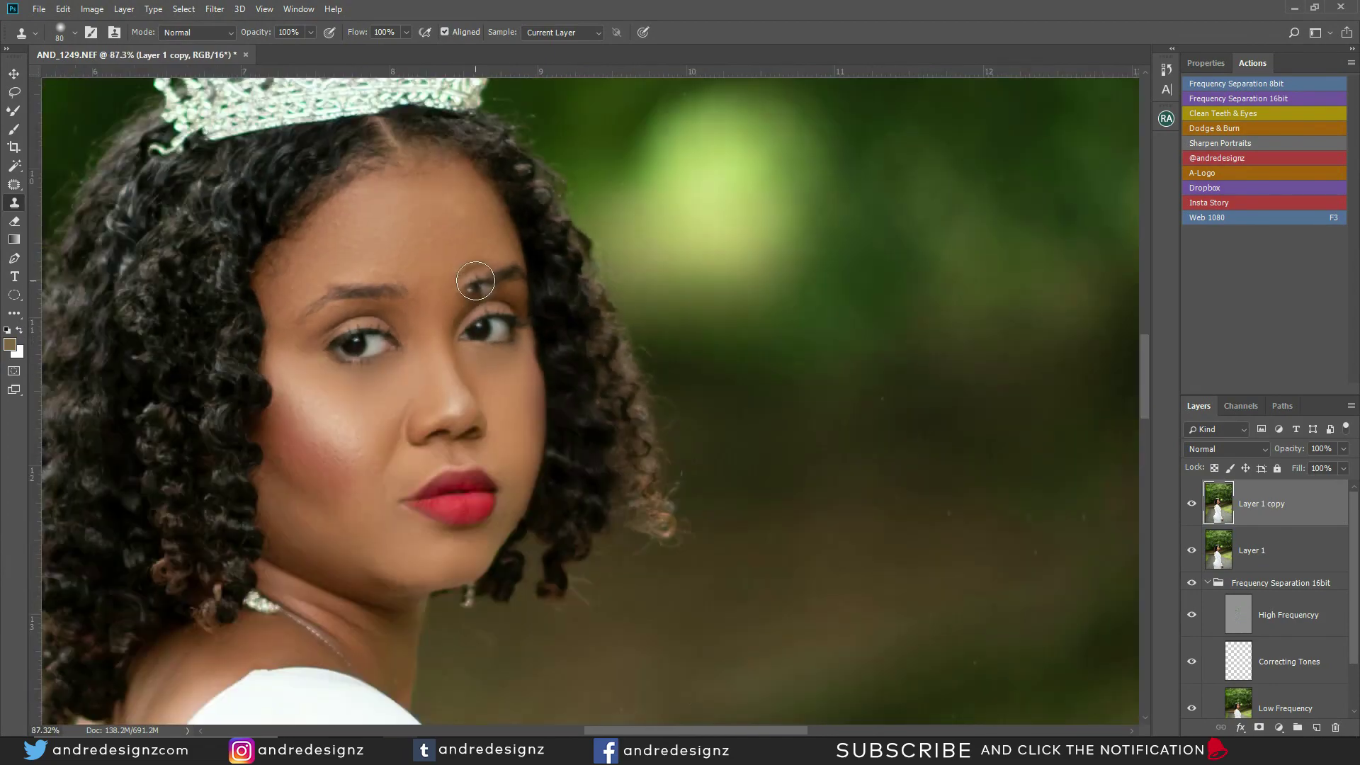
scroll(476, 281, "down", 4)
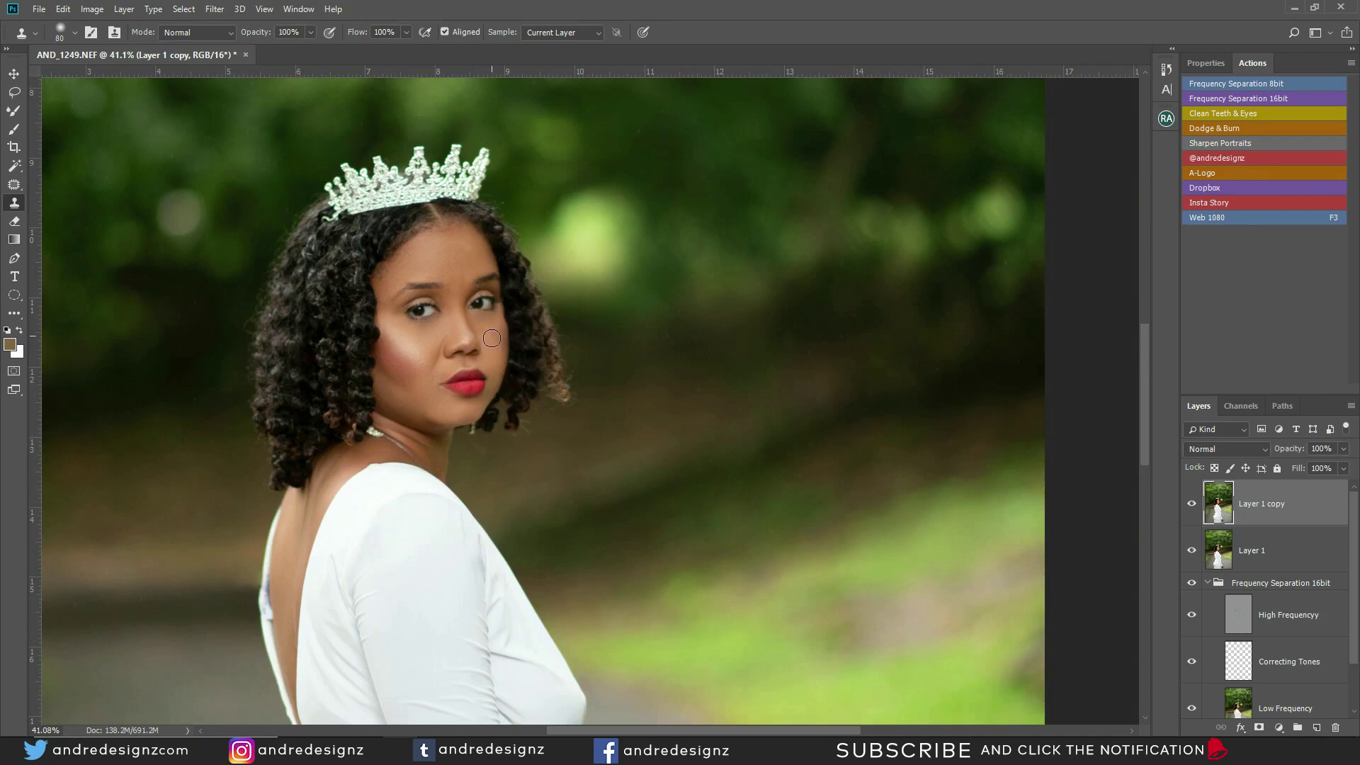
scroll(492, 338, "down", 4)
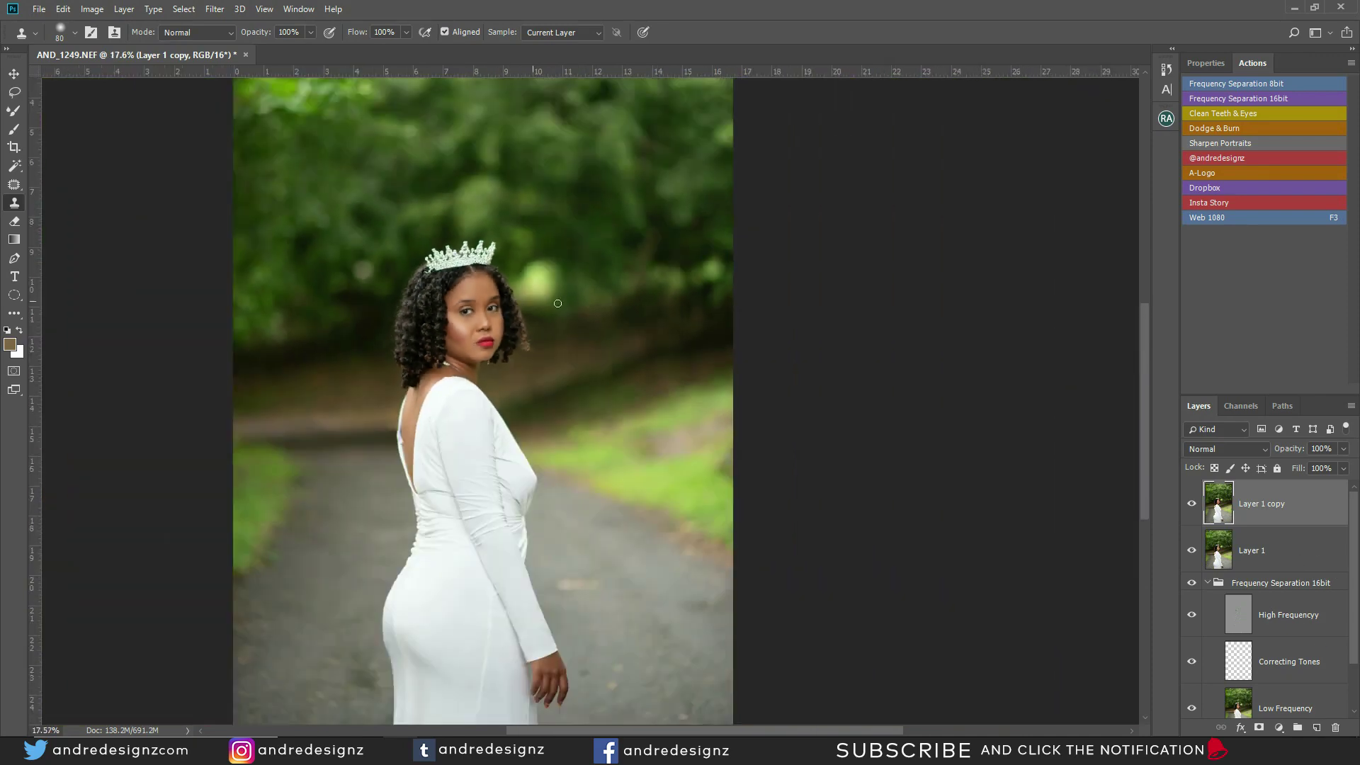
scroll(1104, 364, "down", 1)
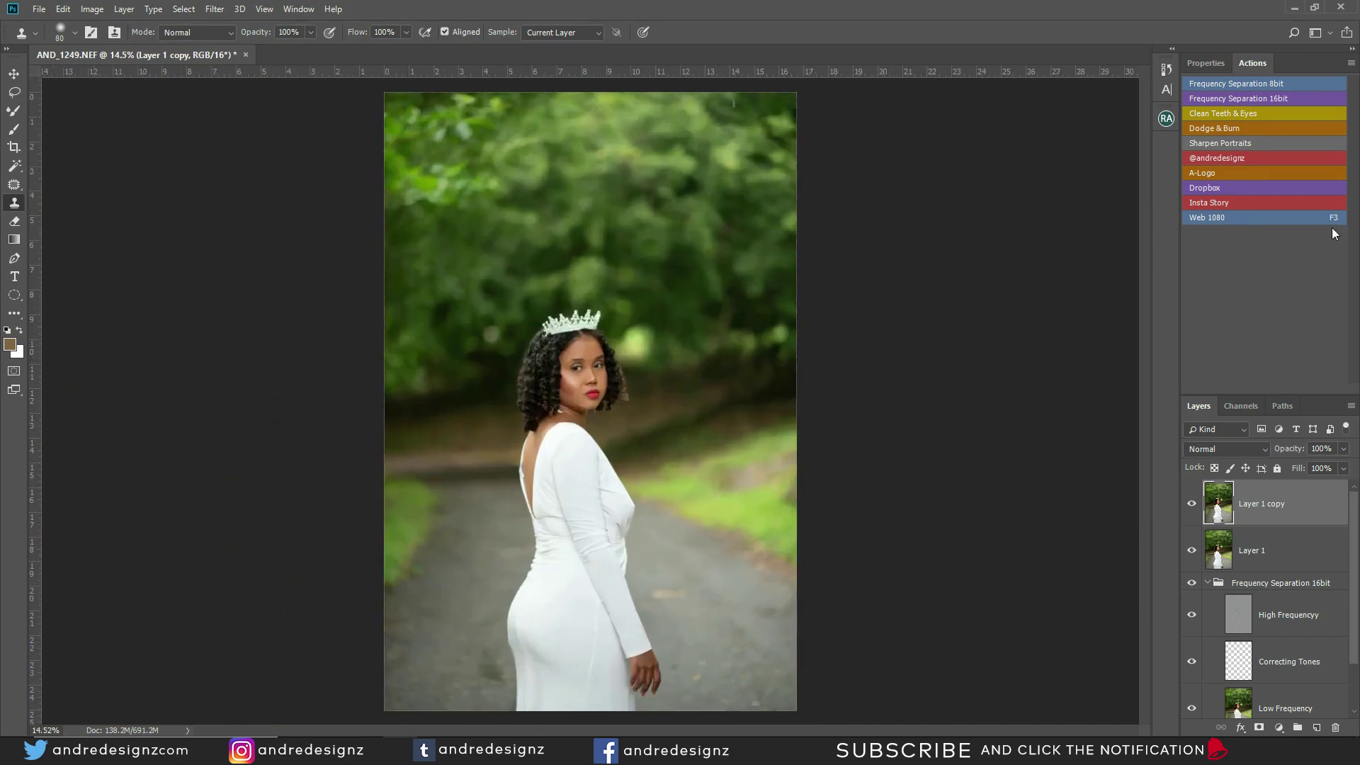
Run the Dodge & Burn action to add its masked Dodge and Burn adjustment layers.
left_click(1237, 127)
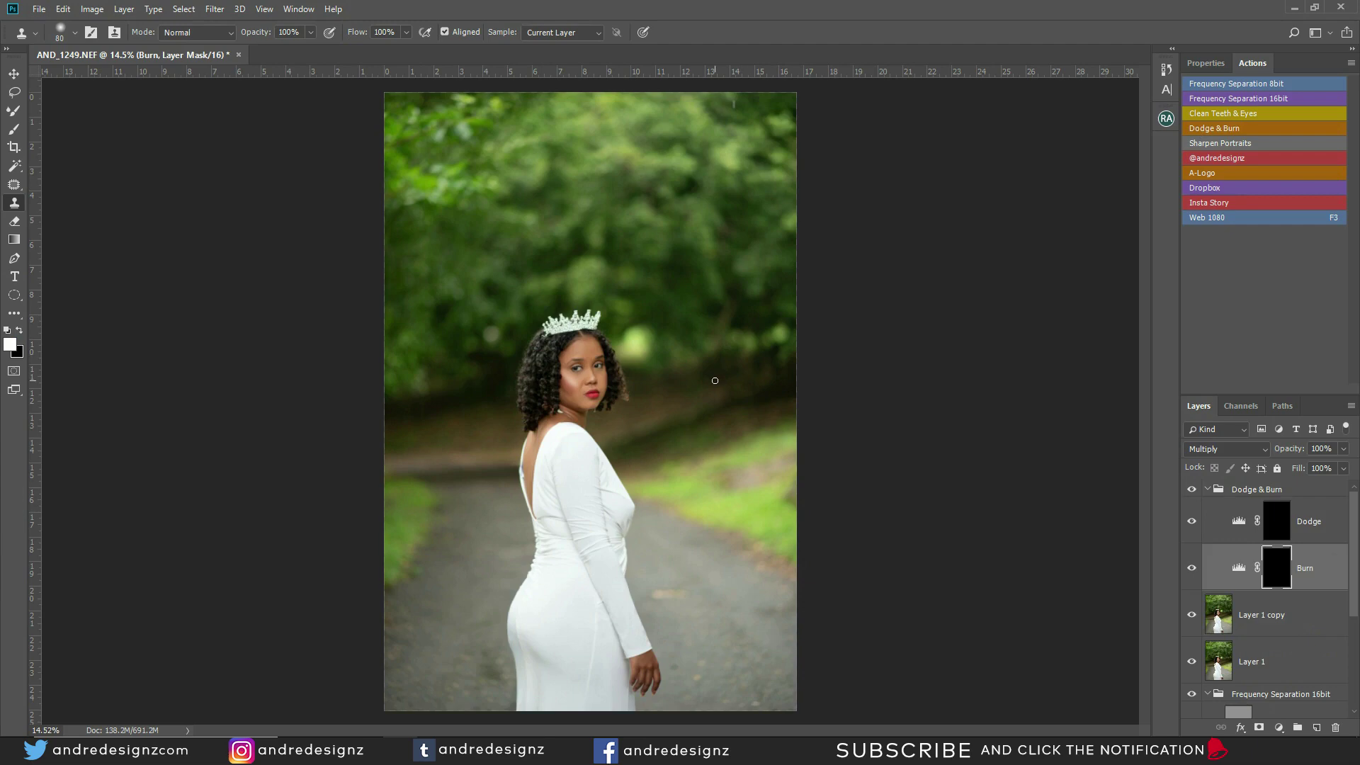
Set up the Brush tool at size 50 with 1% flow for painting on the Burn mask over the face.
scroll(626, 347, "up", 6)
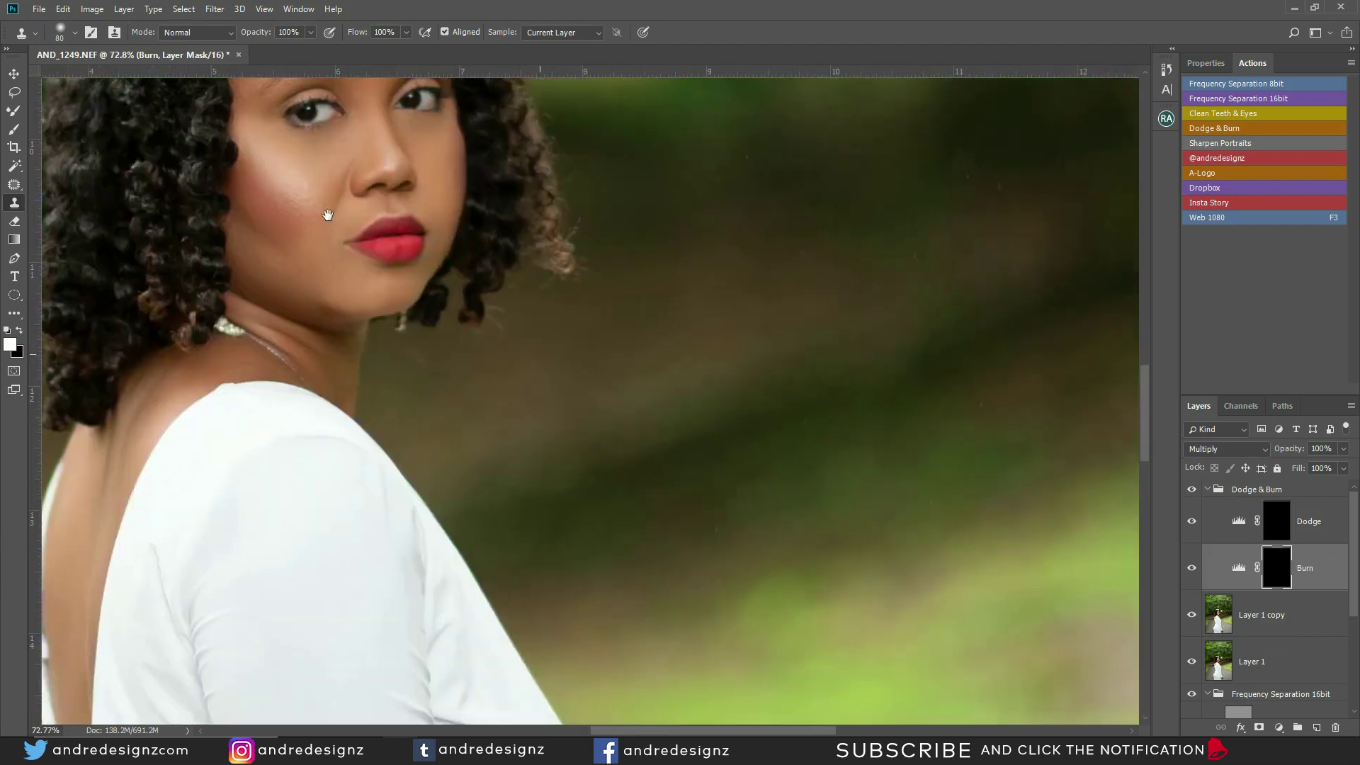
left_click_drag(327, 214, 470, 371)
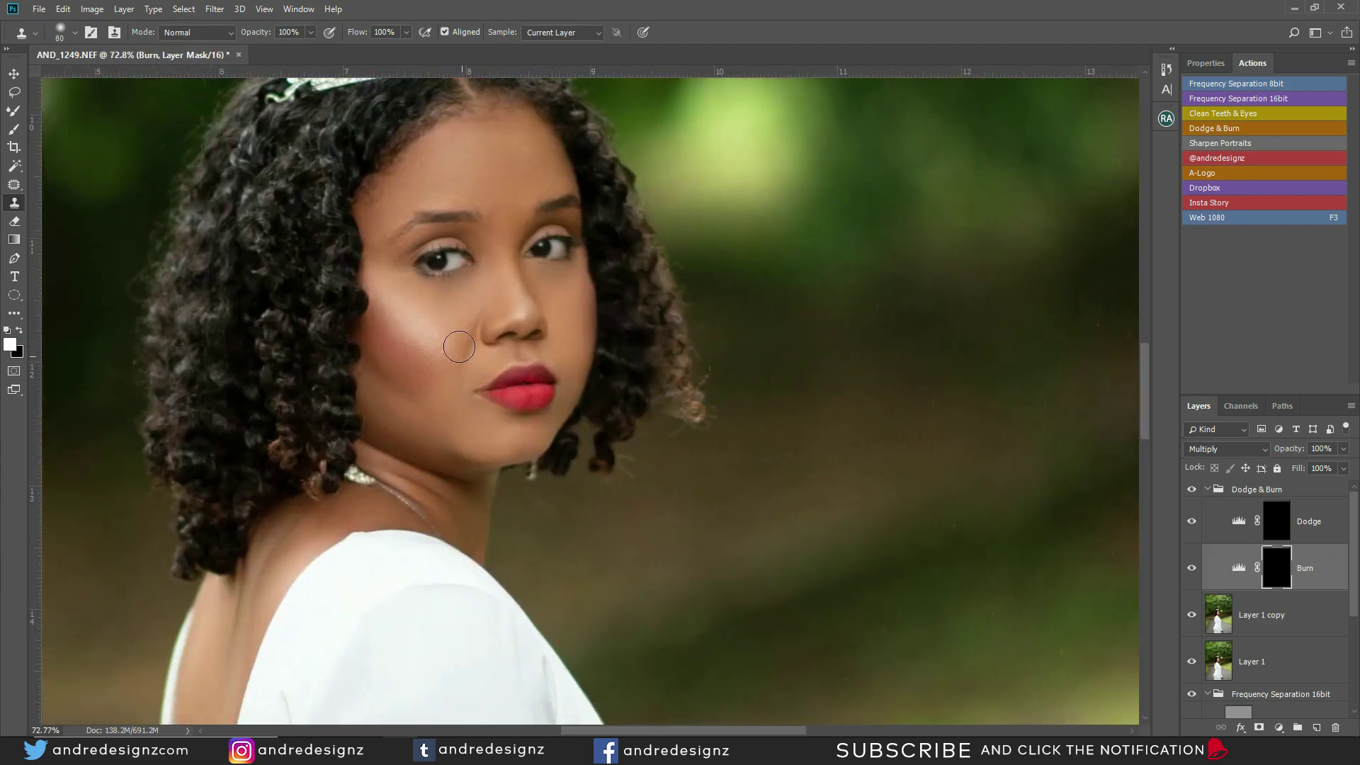
scroll(465, 251, "up", 5)
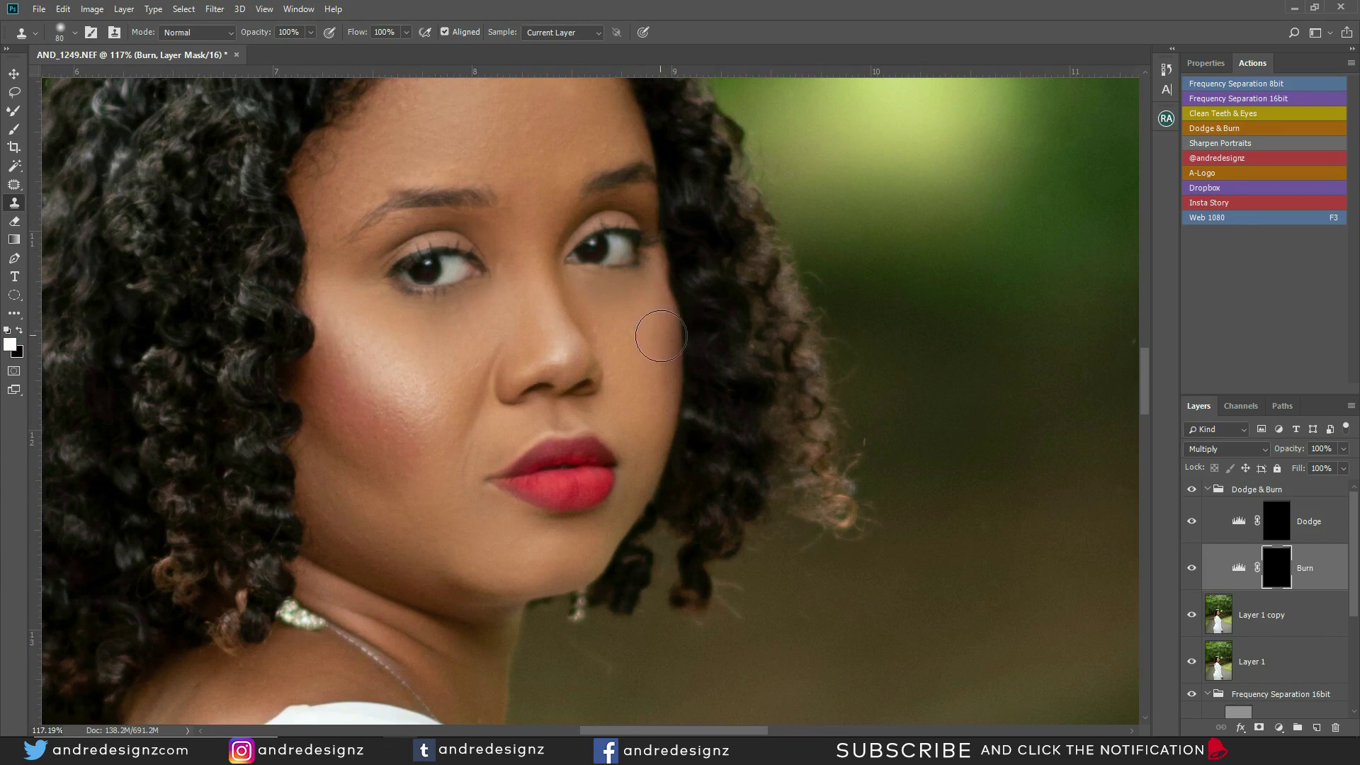
key("bracketright")
key("bracketleft")
key("bracketleft")
key("bracketleft")
key("bracketleft")
key("bracketleft")
key("b")
left_click(410, 33)
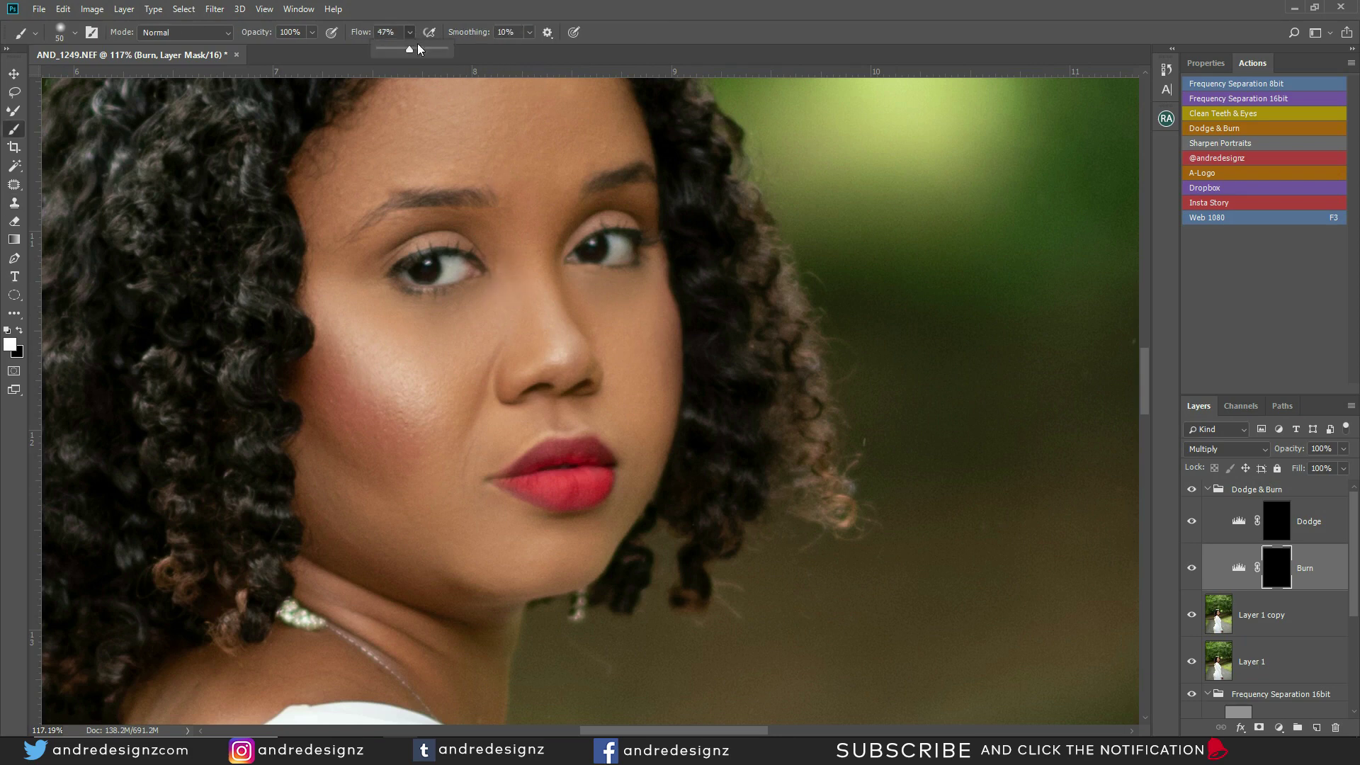
left_click(507, 266)
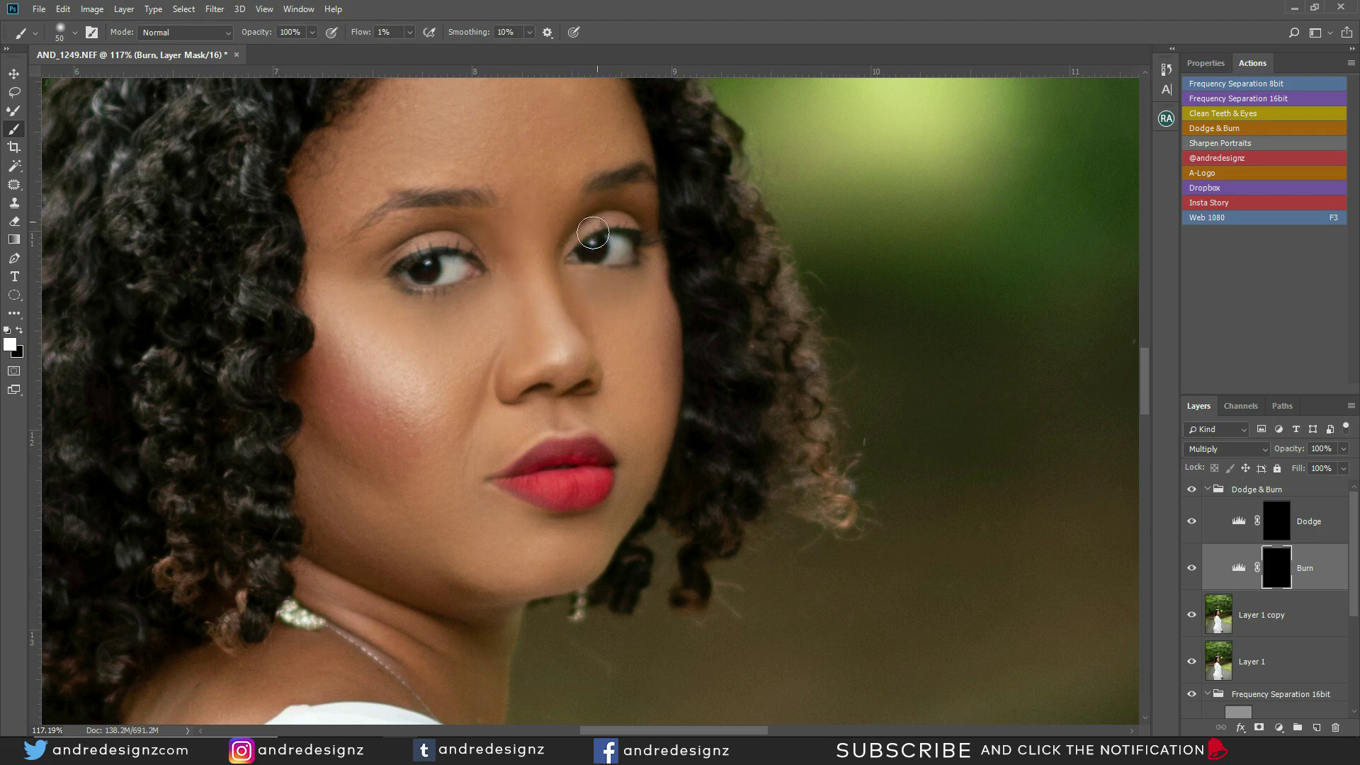
Burn the near cheek below the cheekbone and the far side of the face on the Burn mask with a size 90 brush.
left_click(1192, 490)
left_click(1191, 492)
key("bracketright")
key("bracketright")
key("bracketright")
key("bracketright")
mouse_move(401, 450)
left_mouse_down()
mouse_move(331, 370)
mouse_move(351, 412)
mouse_move(310, 372)
mouse_move(406, 487)
left_mouse_up()
mouse_move(682, 349)
left_mouse_down()
mouse_move(663, 424)
mouse_move(658, 356)
mouse_move(641, 448)
left_mouse_up()
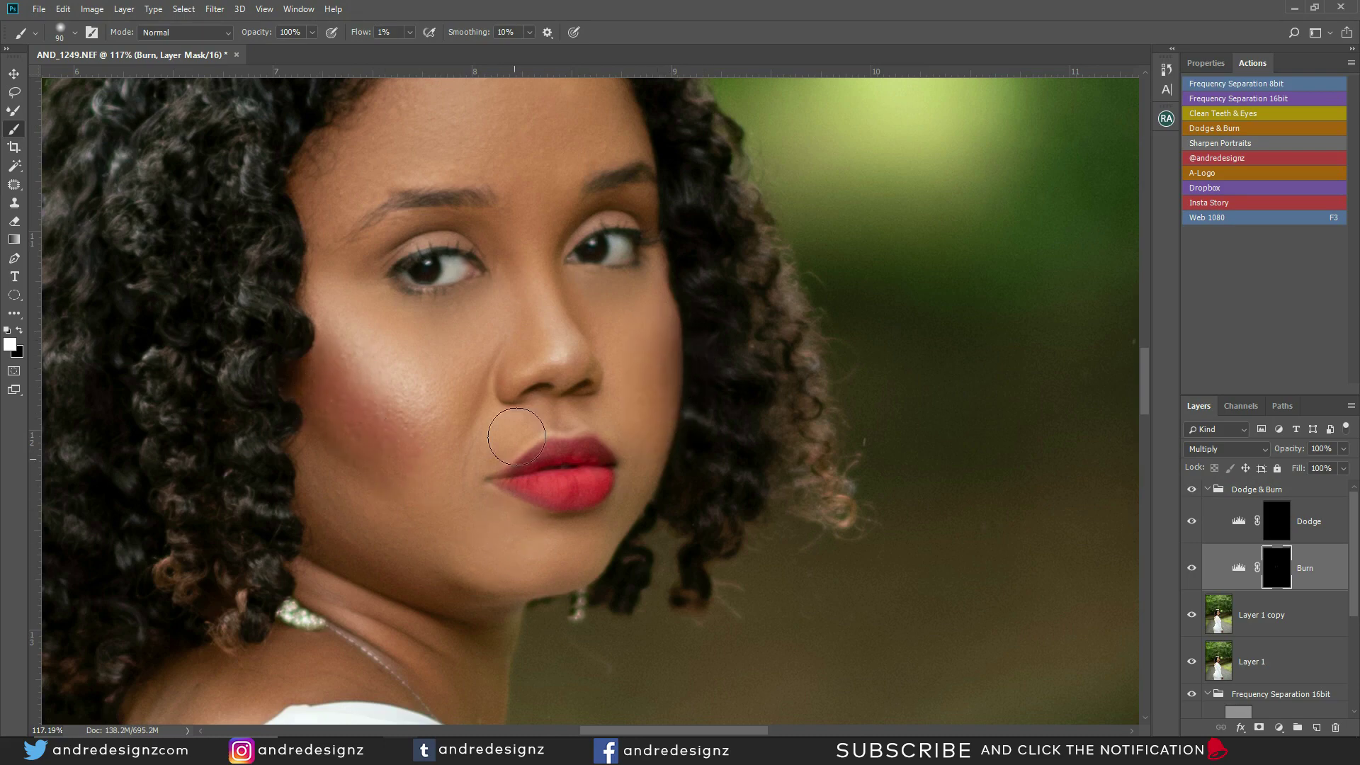
left_click_drag(522, 300, 563, 590)
mouse_move(457, 450)
left_mouse_down()
mouse_move(439, 407)
mouse_move(408, 468)
mouse_move(440, 393)
mouse_move(424, 456)
left_mouse_up()
mouse_move(626, 351)
left_mouse_down()
mouse_move(669, 429)
mouse_move(677, 403)
left_mouse_up()
mouse_move(574, 445)
left_mouse_down()
mouse_move(509, 141)
mouse_move(731, 380)
left_mouse_up()
Deepen the shadow below the hip on the back of the skirt on the Burn mask with a size 200 brush.
scroll(593, 450, "down", 10)
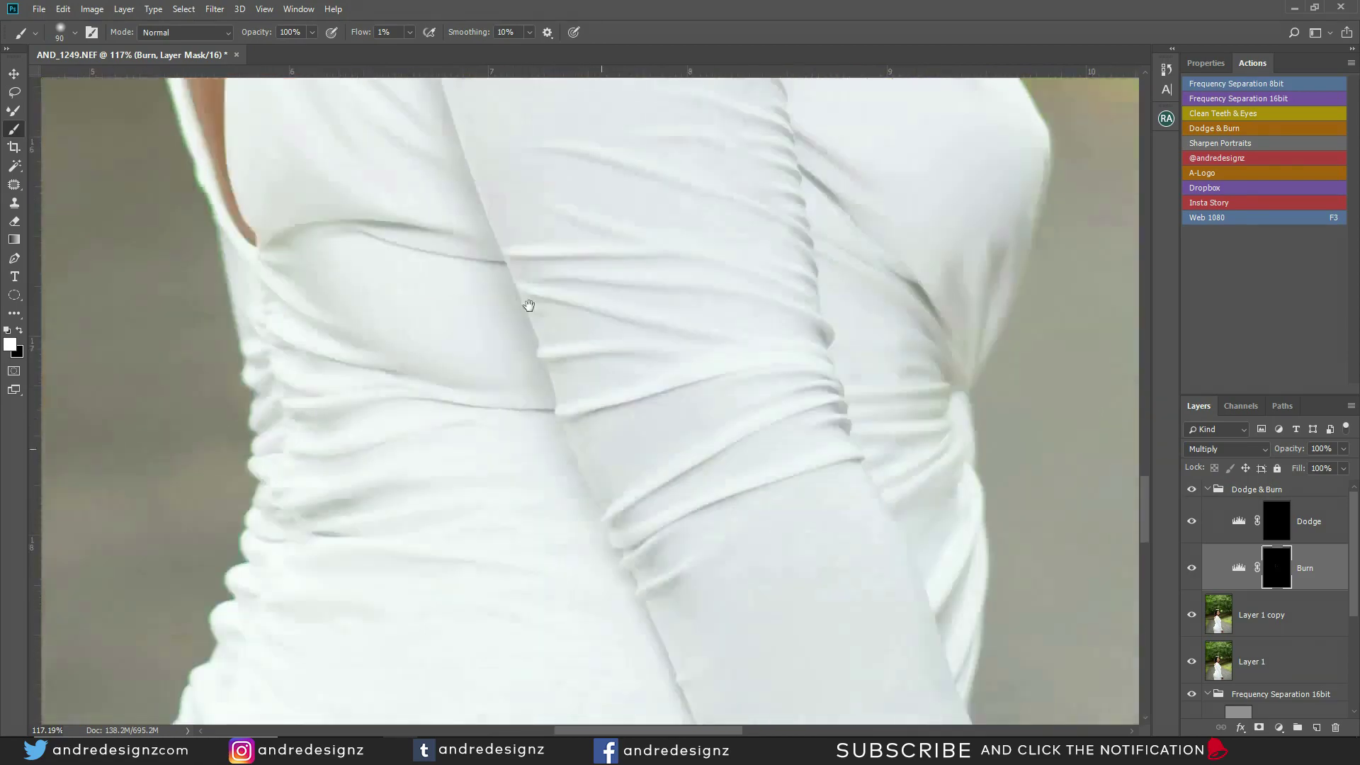
scroll(587, 471, "down", 10)
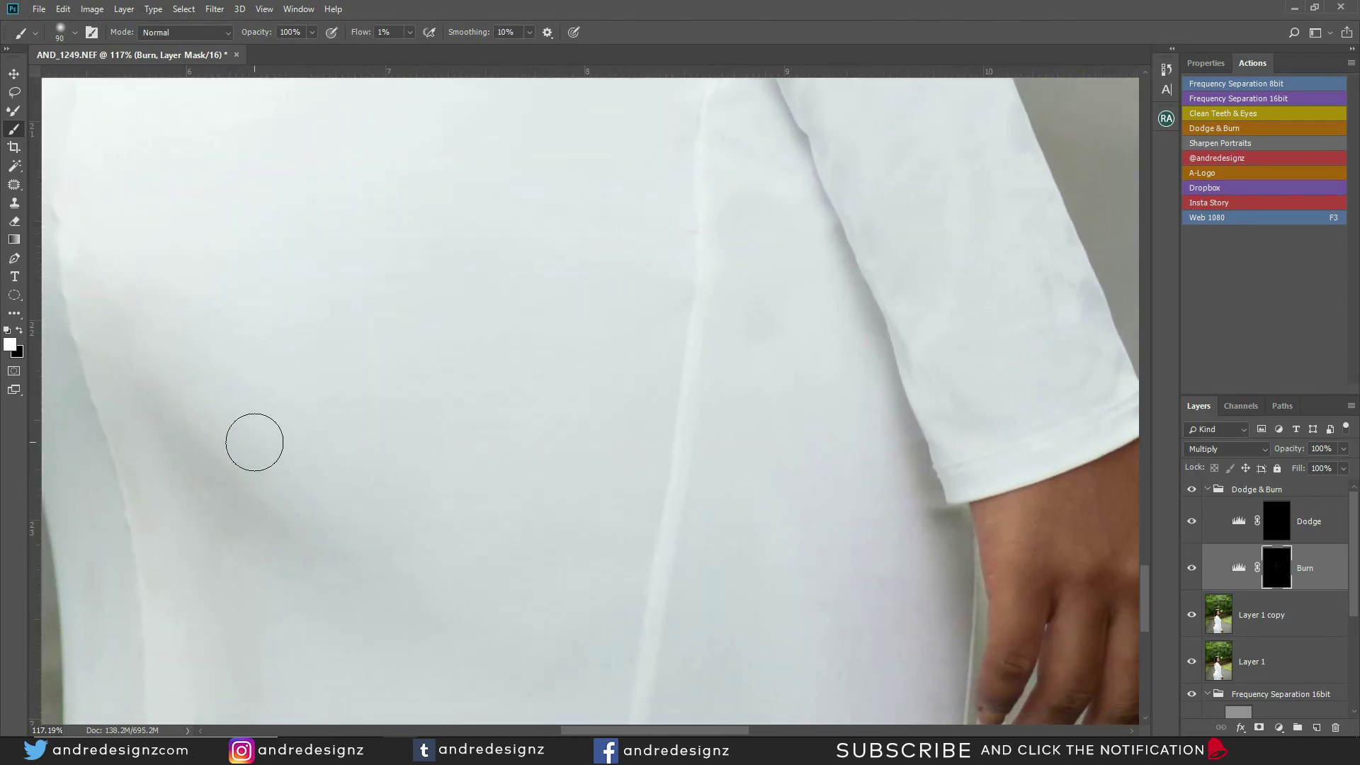
scroll(273, 422, "down", 5)
scroll(270, 433, "down", 2)
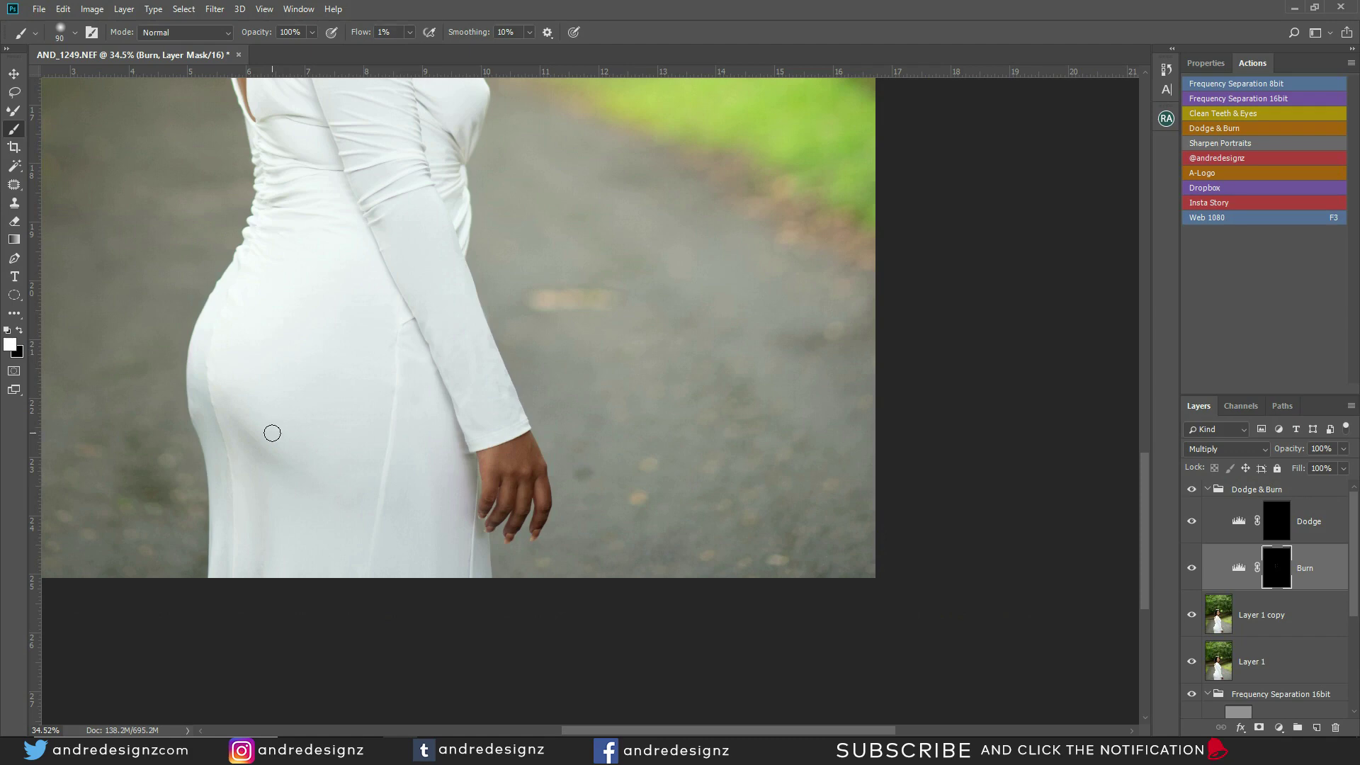
key("bracketright")
key("bracketright")
key("bracketright")
key("bracketright")
key("bracketright")
right_click(312, 480)
scroll(367, 445, "down", 2)
scroll(367, 444, "down", 2)
scroll(609, 561, "up", 1)
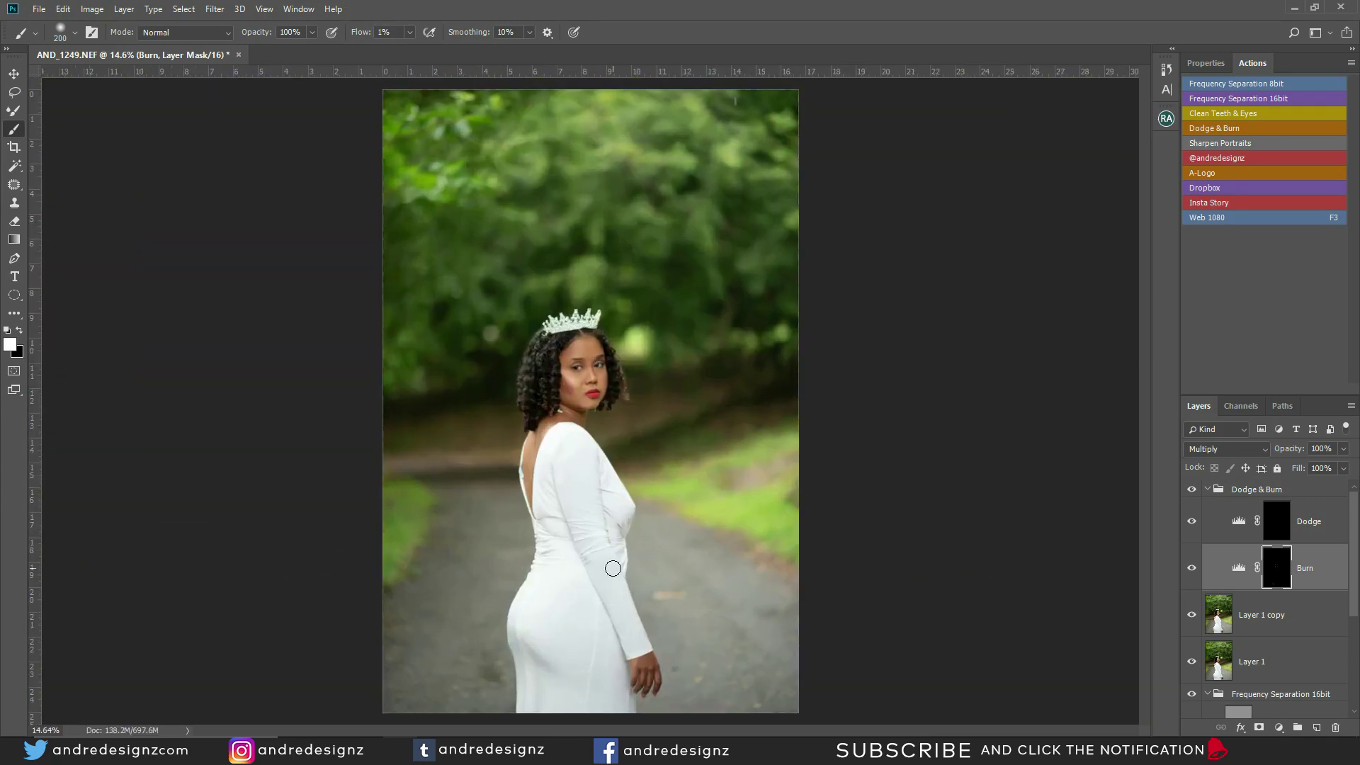
Brighten the cheek highlight and other lit areas of the face on the Dodge mask, reducing the brush to size 100.
scroll(537, 449, "up", 6)
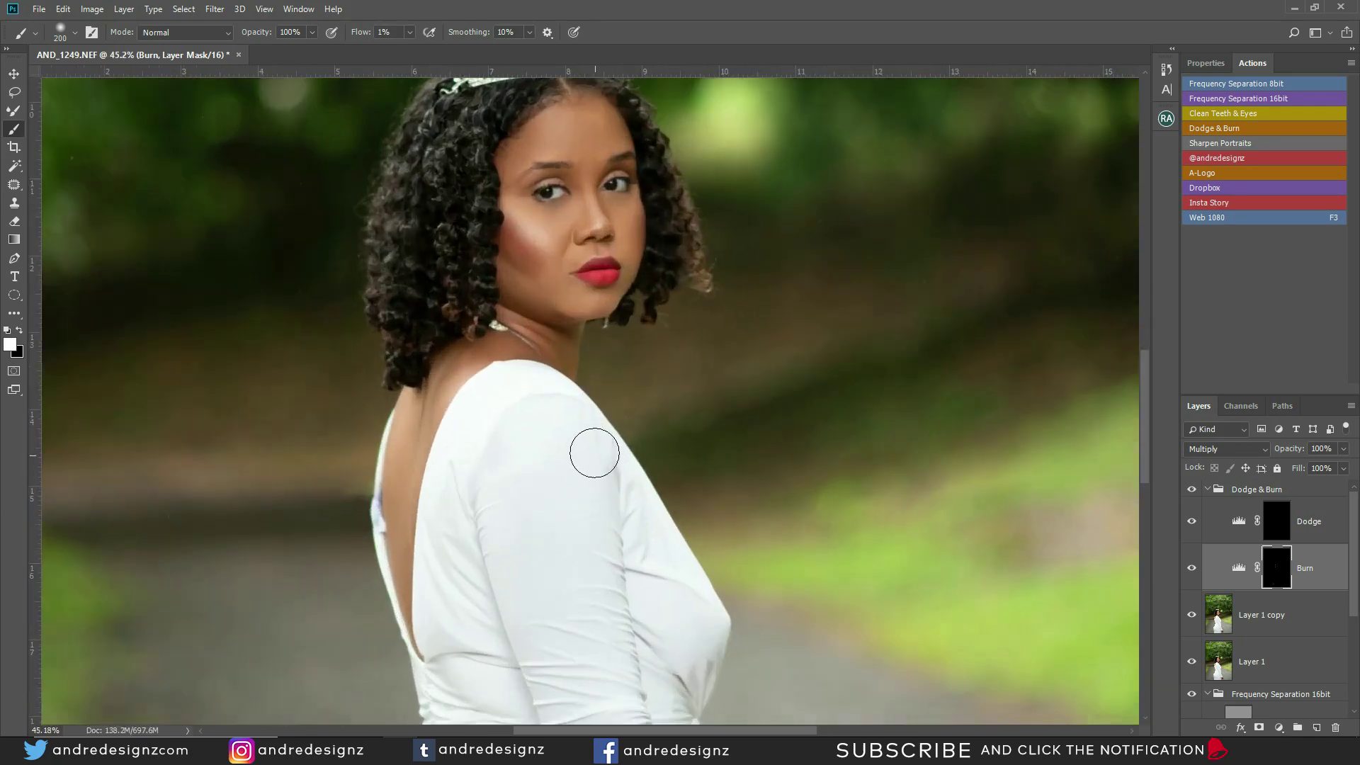
scroll(477, 366, "down", 1)
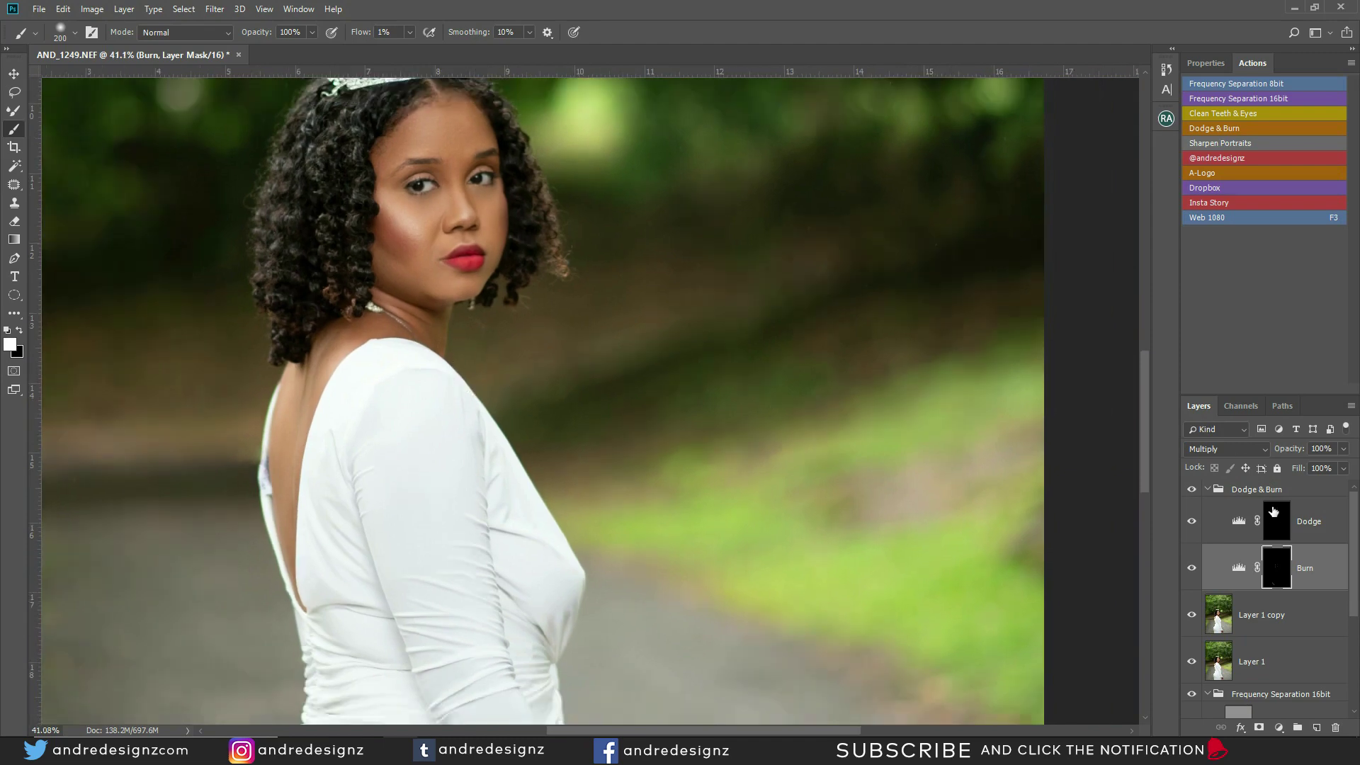
key("alt+bracketright")
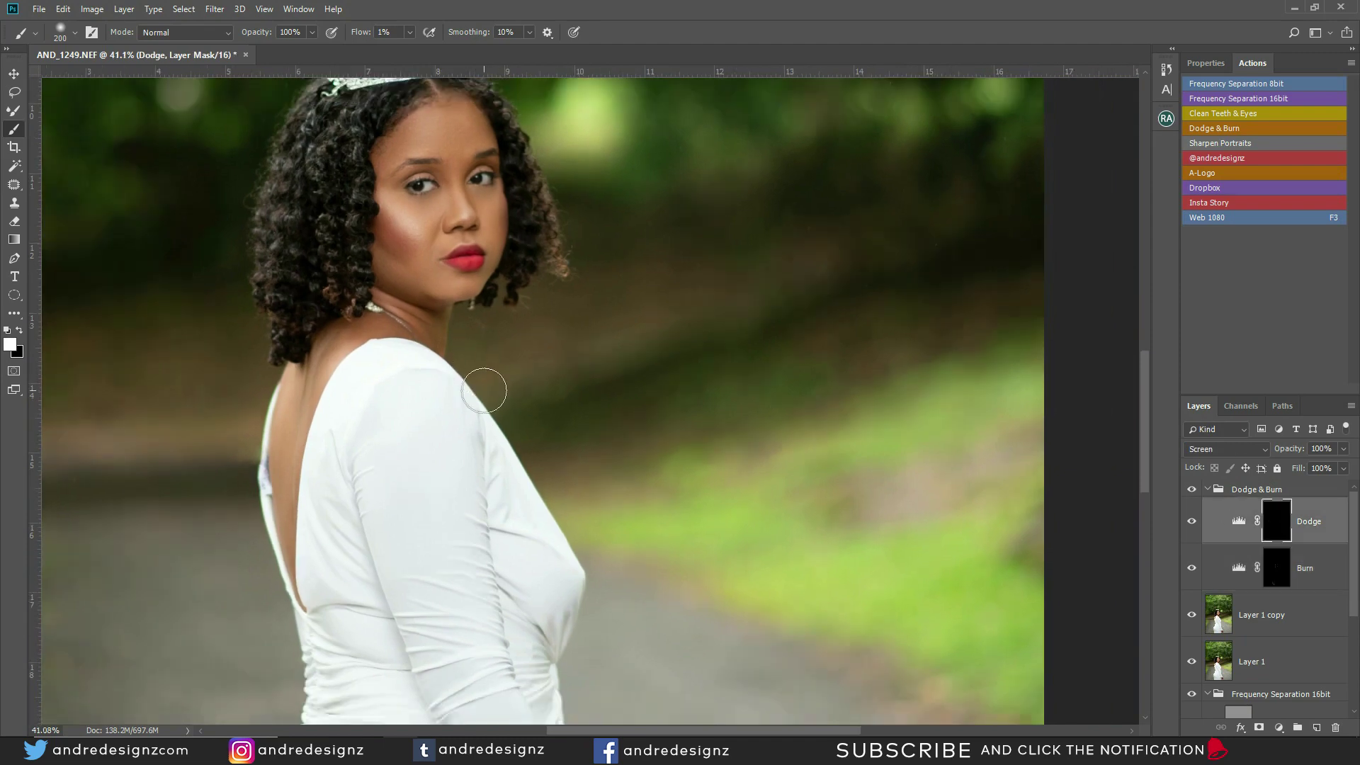
key("bracketleft")
key("bracketleft")
key("bracketleft")
key("bracketleft")
key("bracketleft")
key("bracketright")
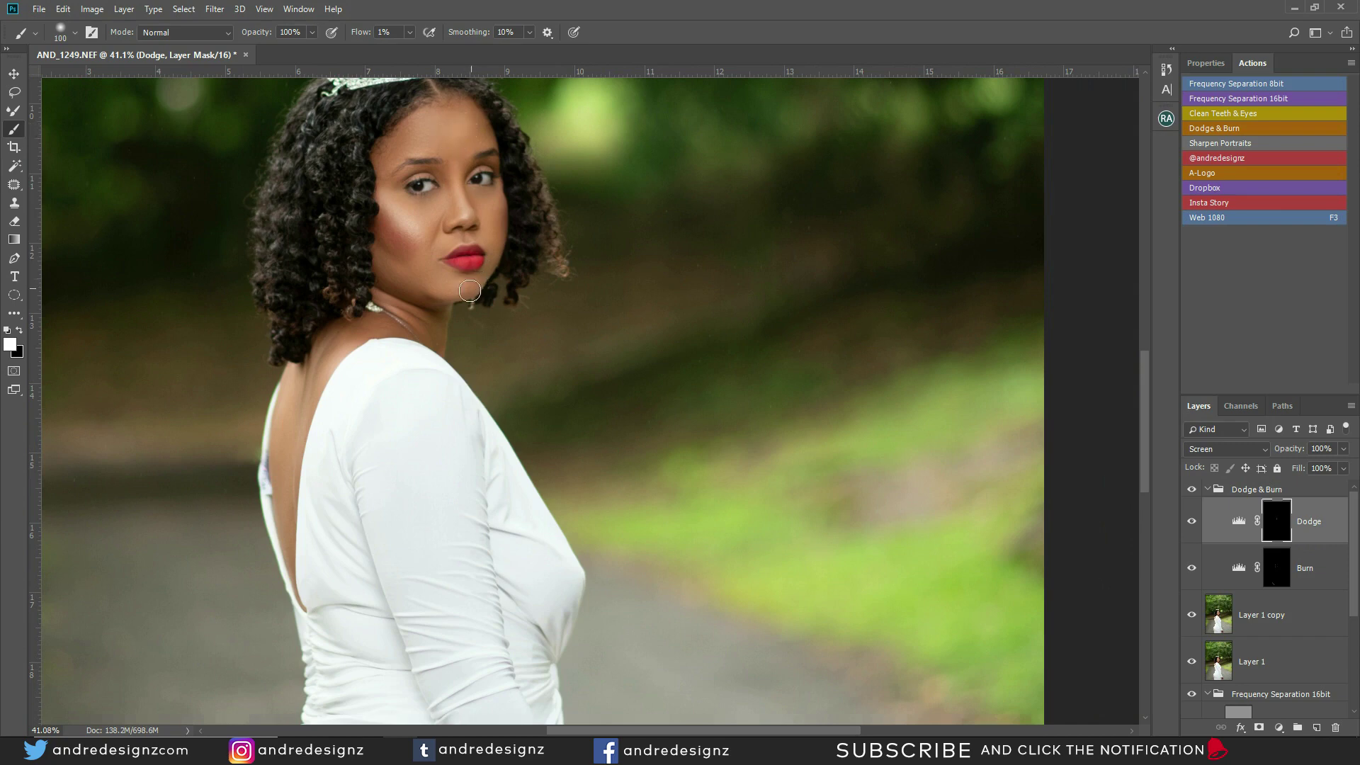
key("bracketright")
key("bracketright")
mouse_move(404, 208)
left_mouse_down()
mouse_move(423, 224)
mouse_move(404, 205)
mouse_move(427, 210)
mouse_move(414, 220)
mouse_move(425, 206)
mouse_move(410, 209)
left_mouse_up()
key("bracketleft")
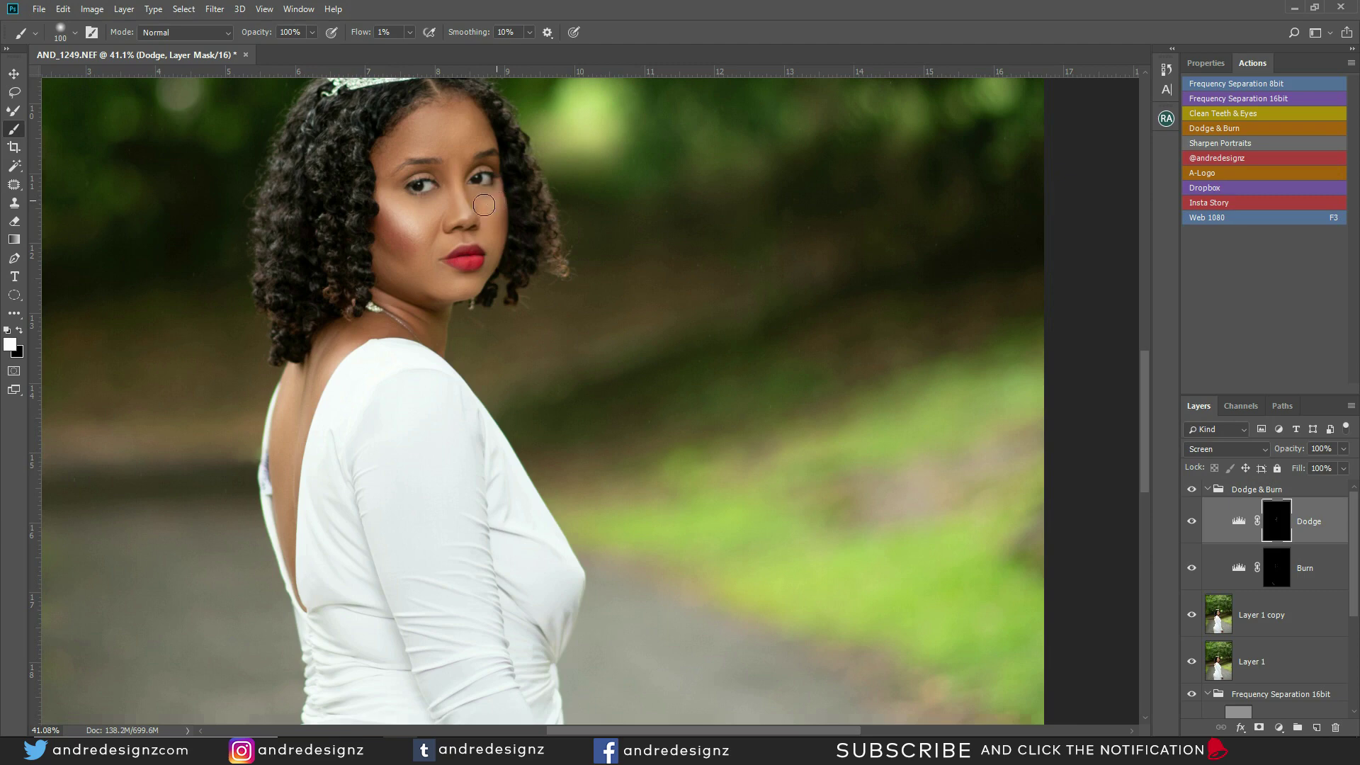
Examine the whole portrait, the layer stack down to the Background and the retouched face up close.
scroll(595, 291, "down", 8)
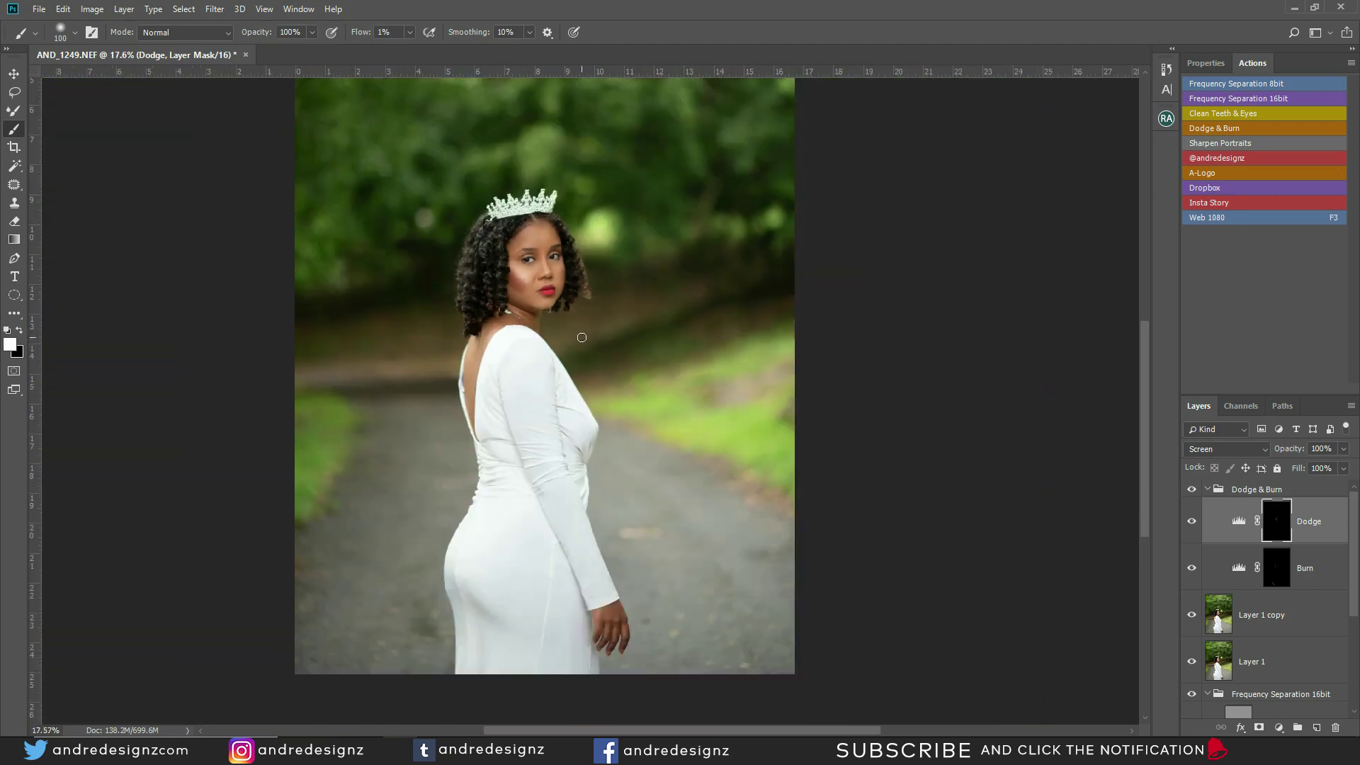
scroll(604, 354, "down", 1)
scroll(623, 363, "up", 2)
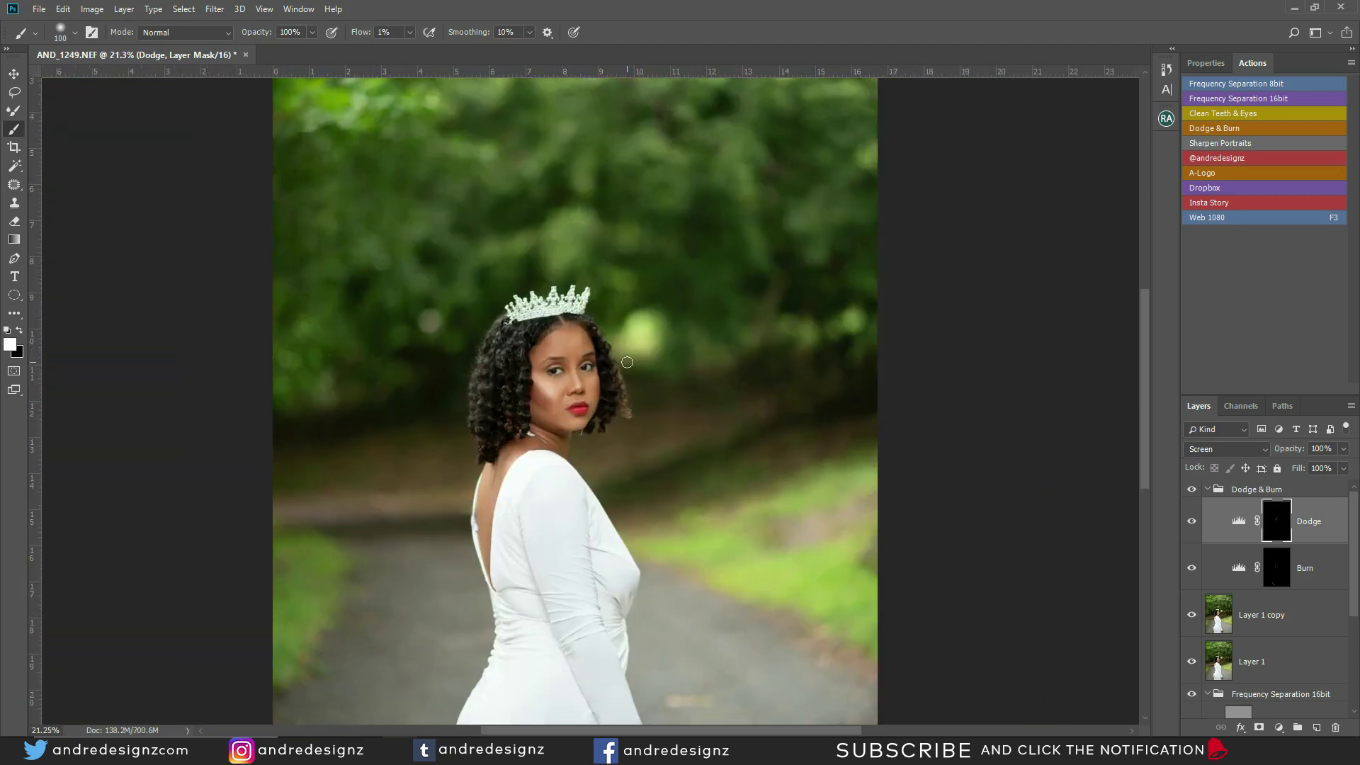
scroll(627, 362, "down", 1)
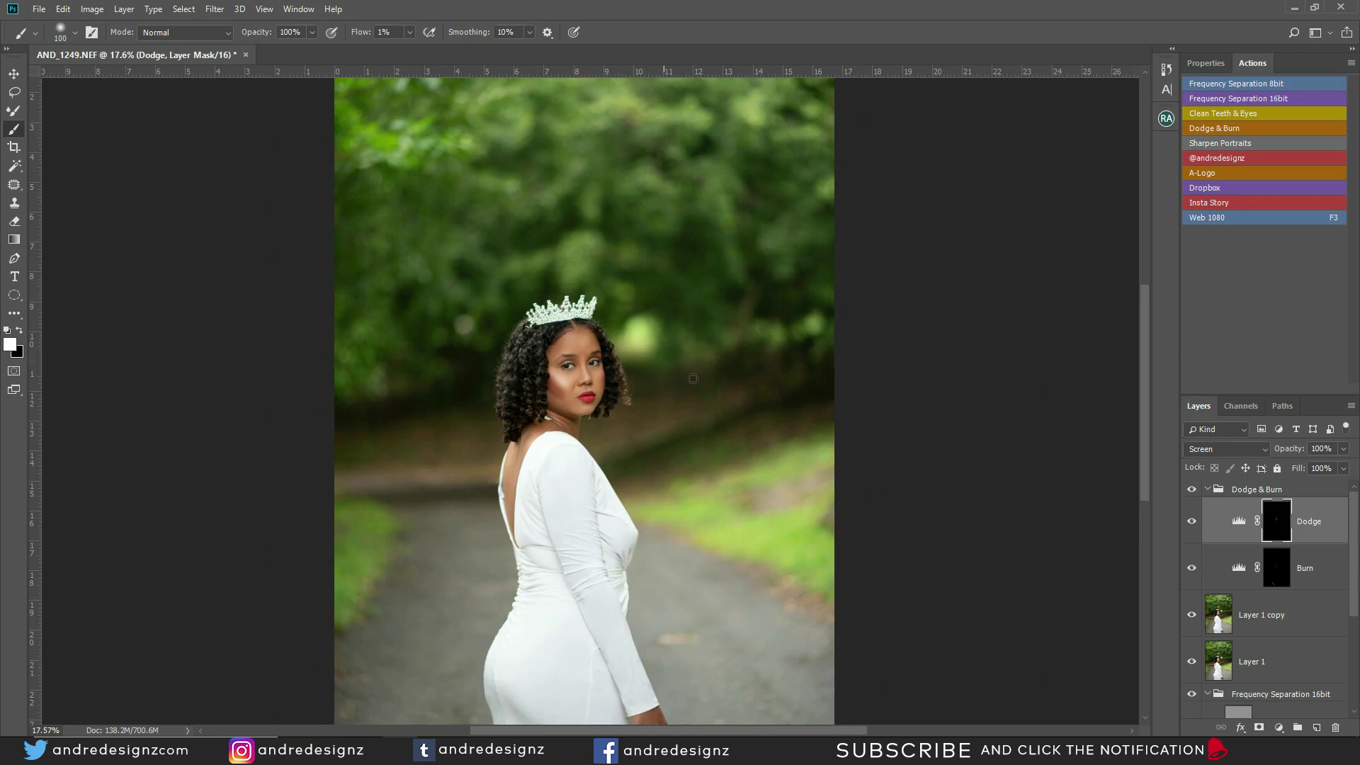
scroll(1285, 633, "down", 4)
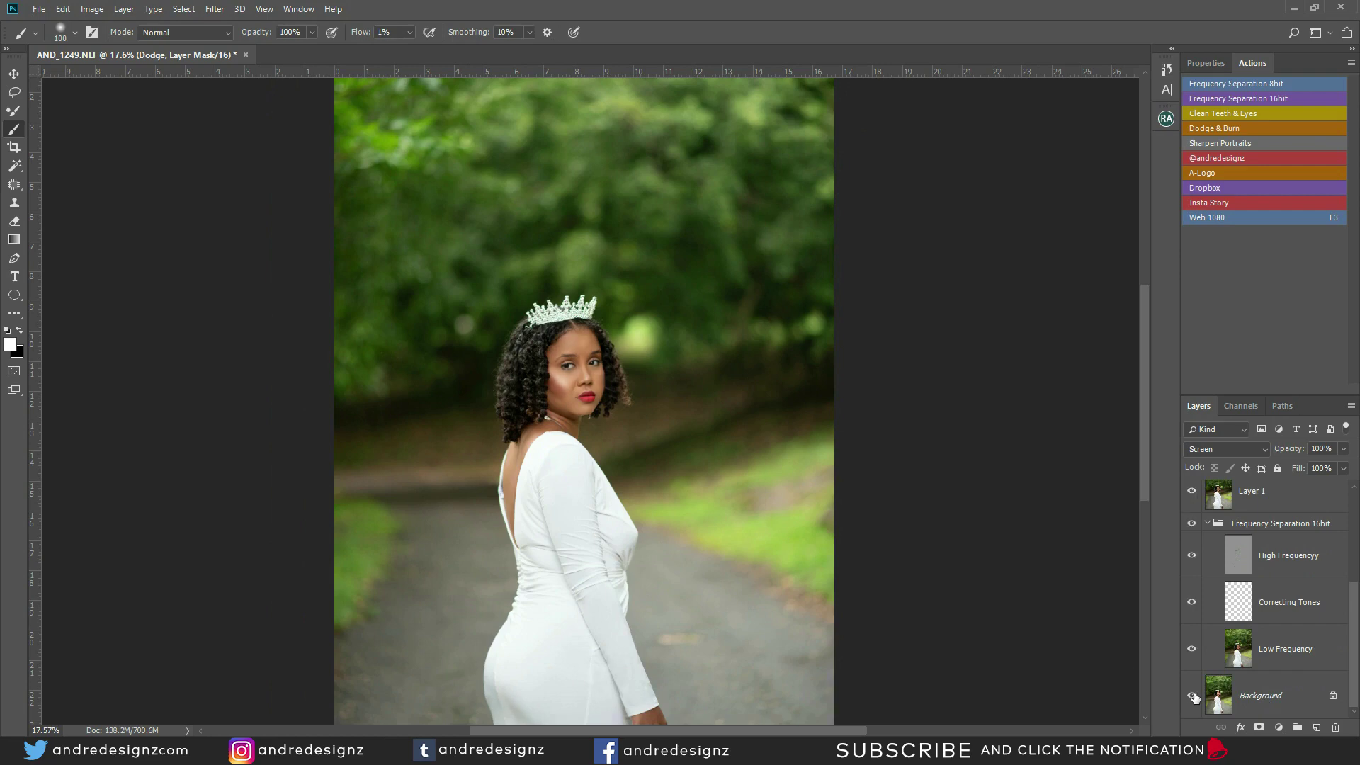
scroll(663, 442, "up", 8)
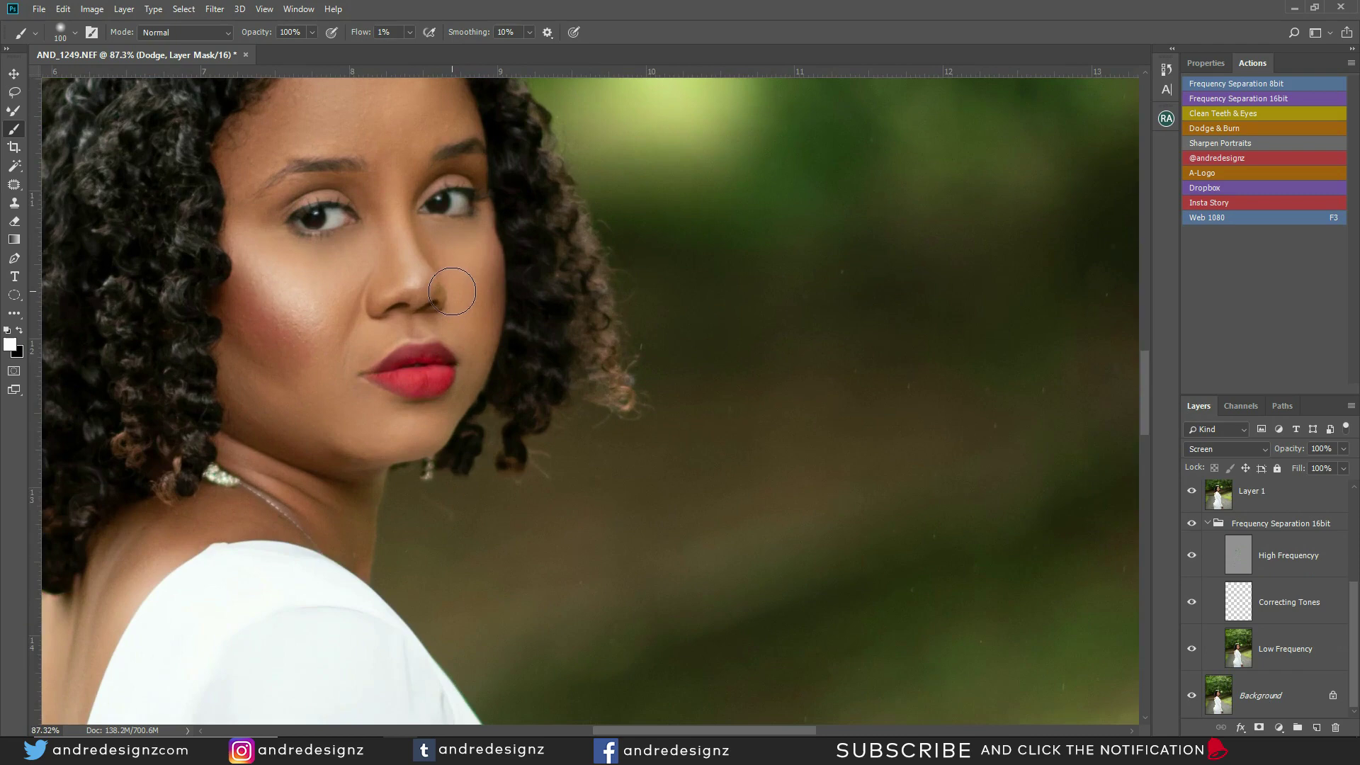
scroll(451, 291, "down", 4)
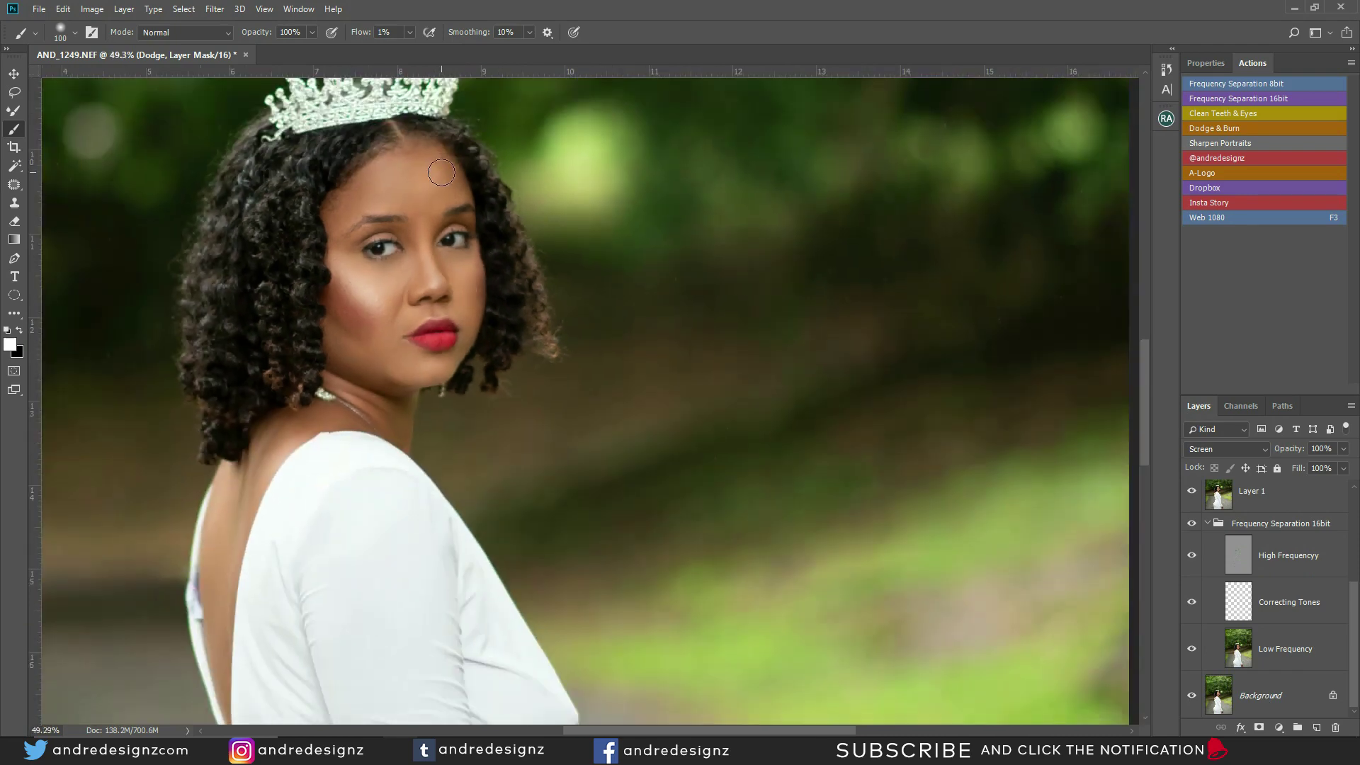
scroll(1225, 523, "up", 3)
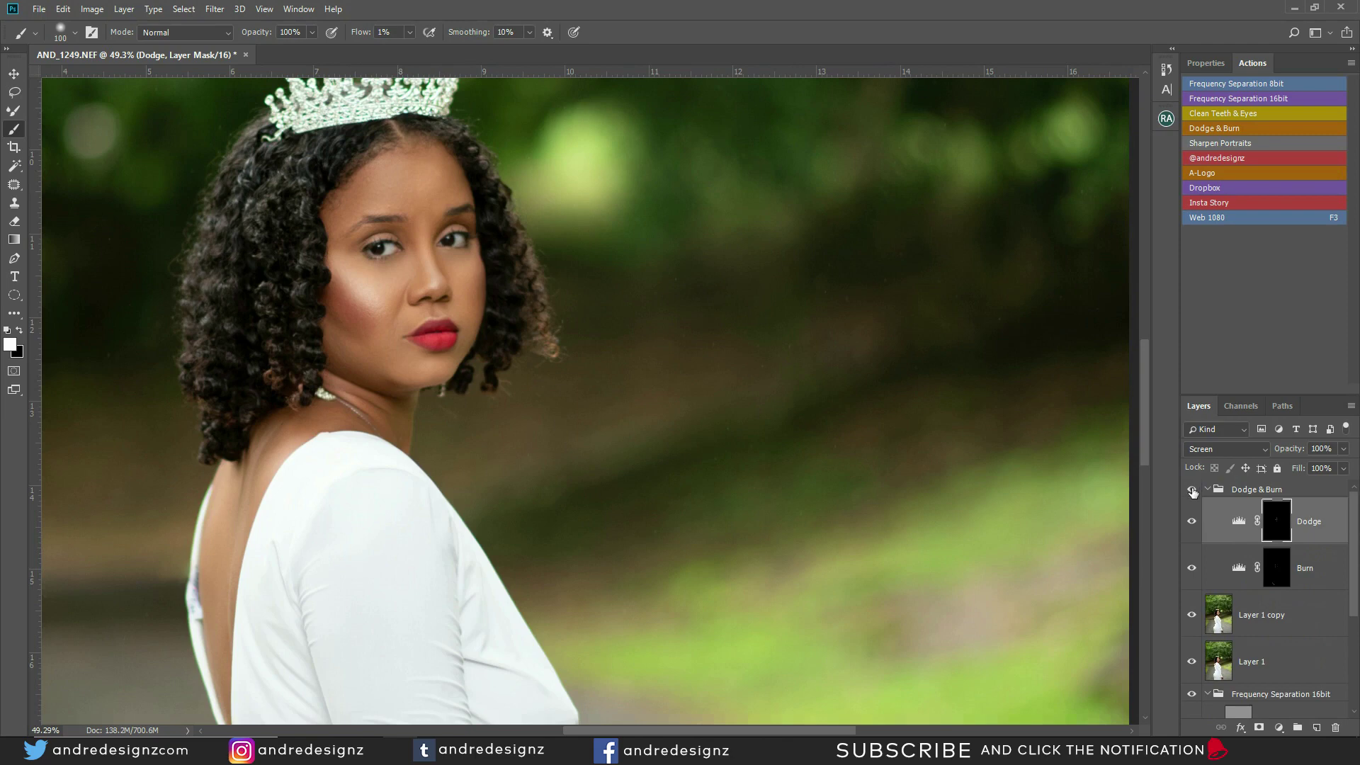
Compare the portrait with the Dodge & Burn group hidden and shown, both close up and at full figure.
left_click(1192, 490)
left_click(1192, 490)
left_click(1192, 490)
left_click(1192, 490)
left_click(1192, 490)
left_click(1192, 490)
scroll(436, 190, "up", 2)
scroll(435, 190, "up", 2)
mouse_move(392, 129)
left_mouse_down()
mouse_move(398, 312)
mouse_move(385, 271)
mouse_move(342, 282)
mouse_move(374, 261)
mouse_move(398, 307)
mouse_move(352, 291)
mouse_move(382, 328)
mouse_move(430, 322)
left_mouse_up()
scroll(429, 323, "down", 6)
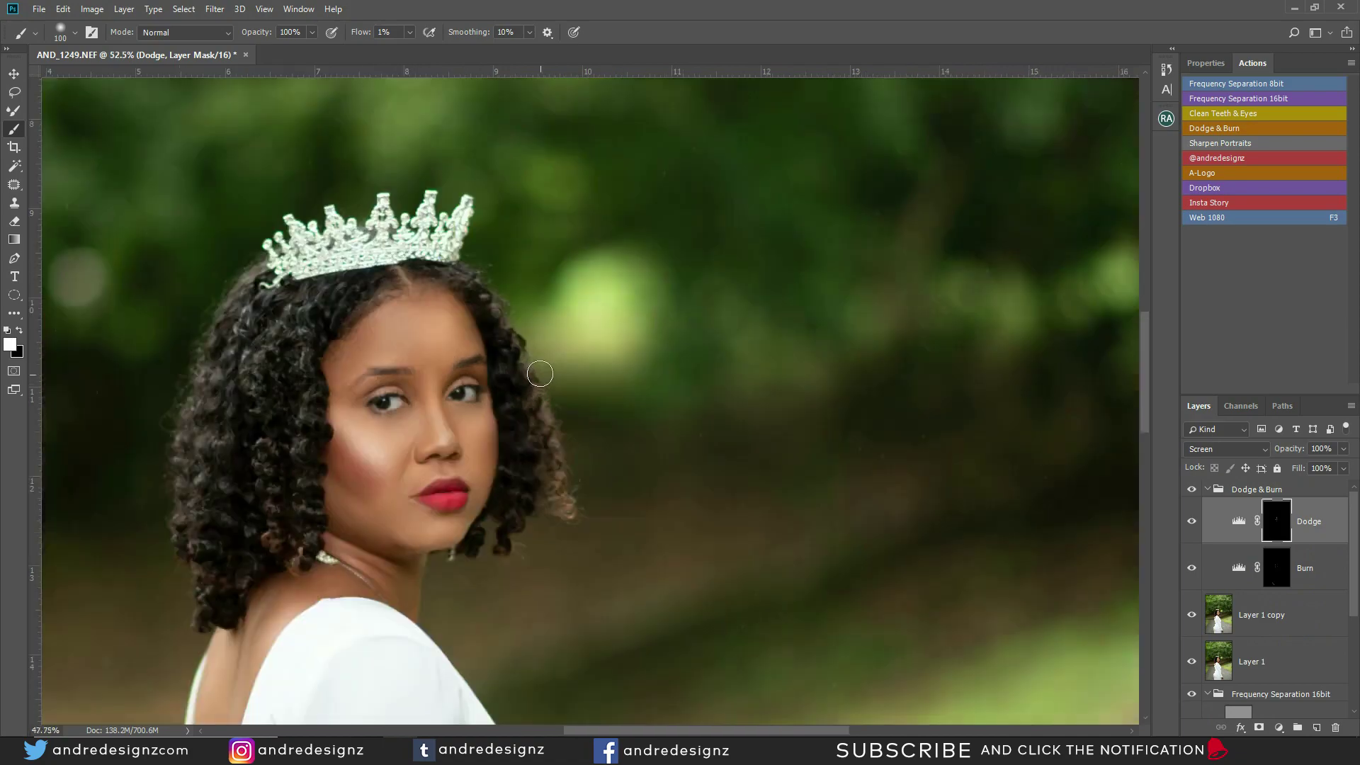
scroll(602, 351, "up", 1)
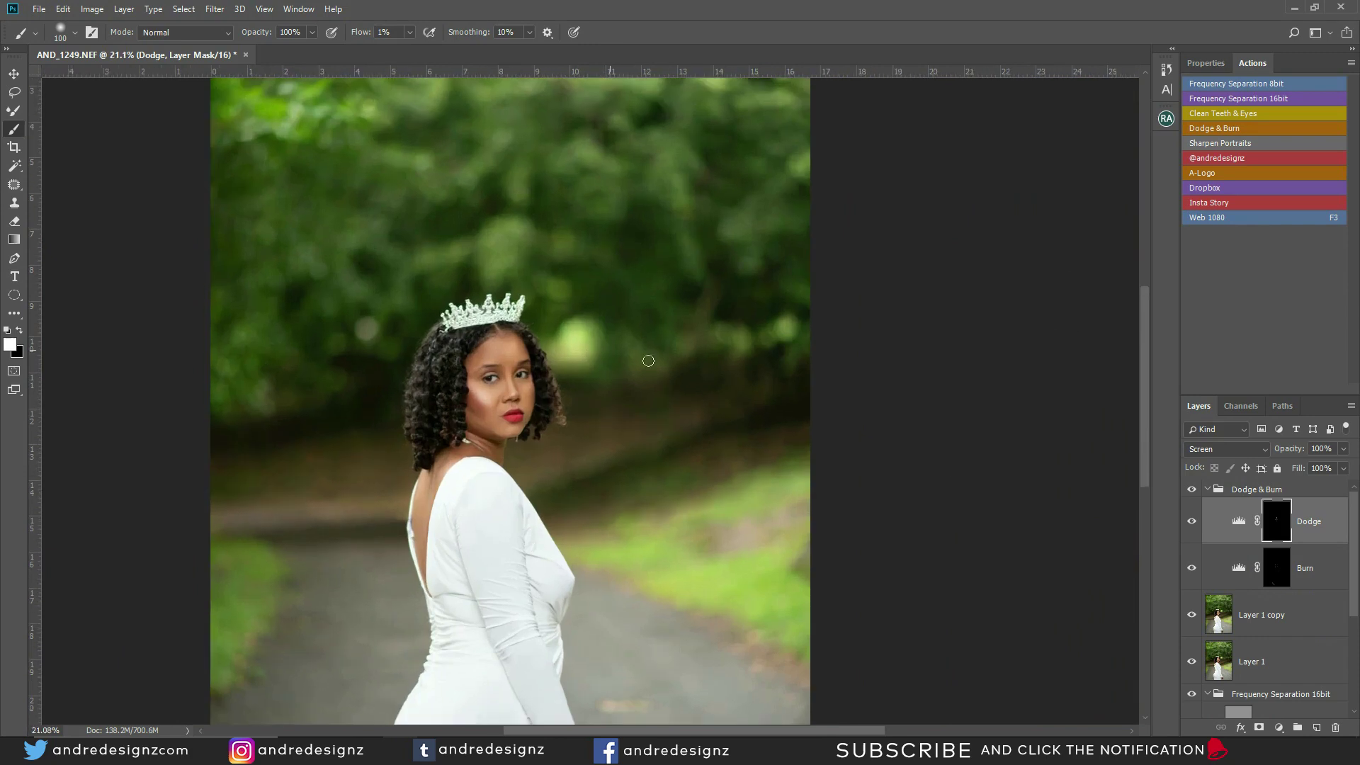
left_click(1191, 490)
left_click(1191, 490)
left_click(1192, 491)
left_click(1192, 491)
scroll(545, 338, "up", 15)
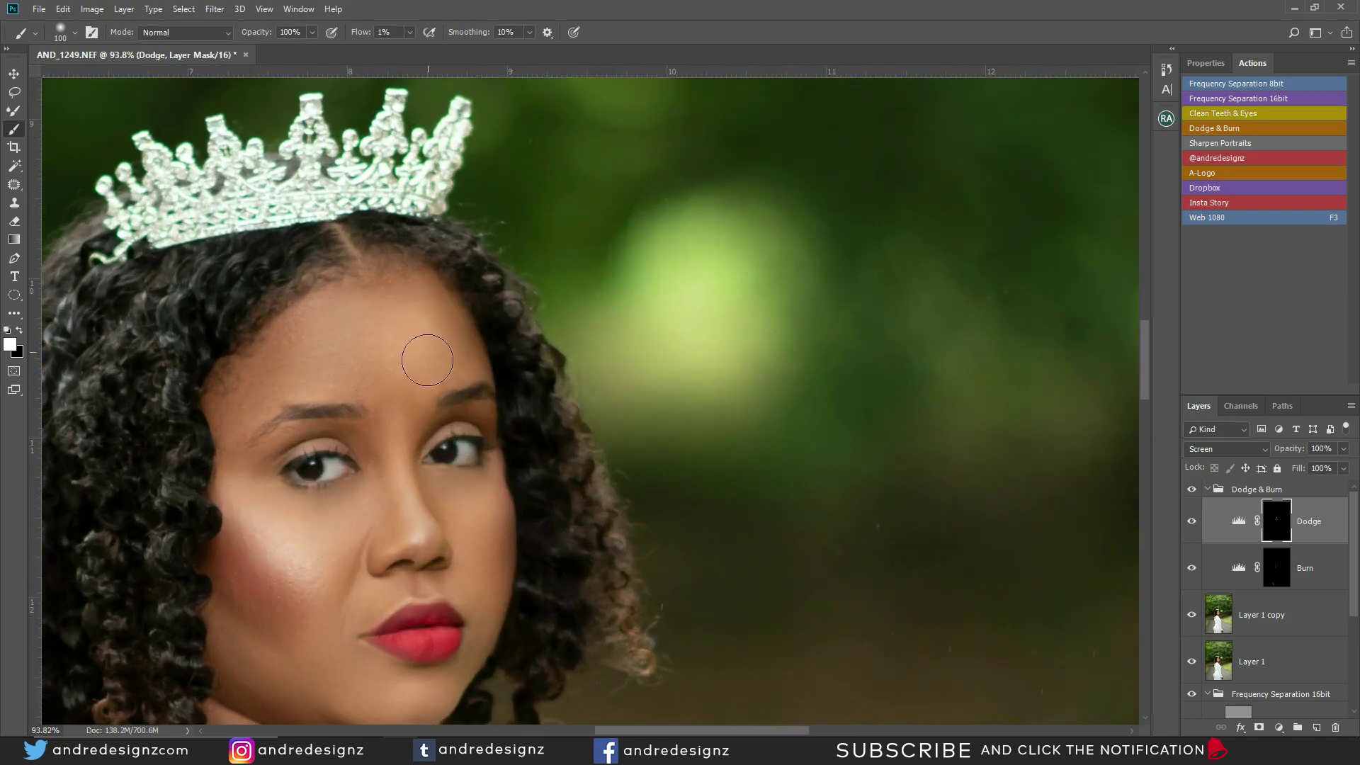
Collapse both layer groups and run the Frequency Separation 16bit action above the Background layer with a blur radius of 6.
left_click(1209, 491)
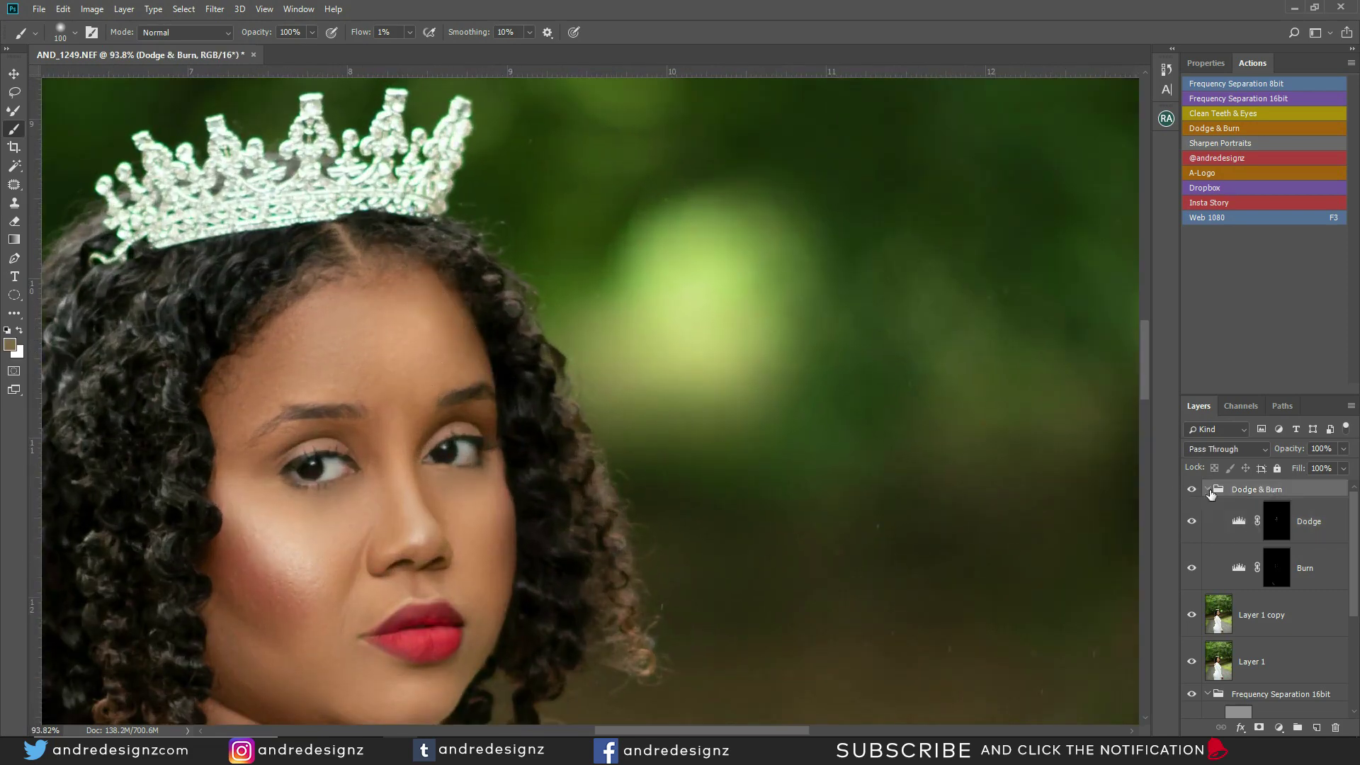
left_click(1207, 490)
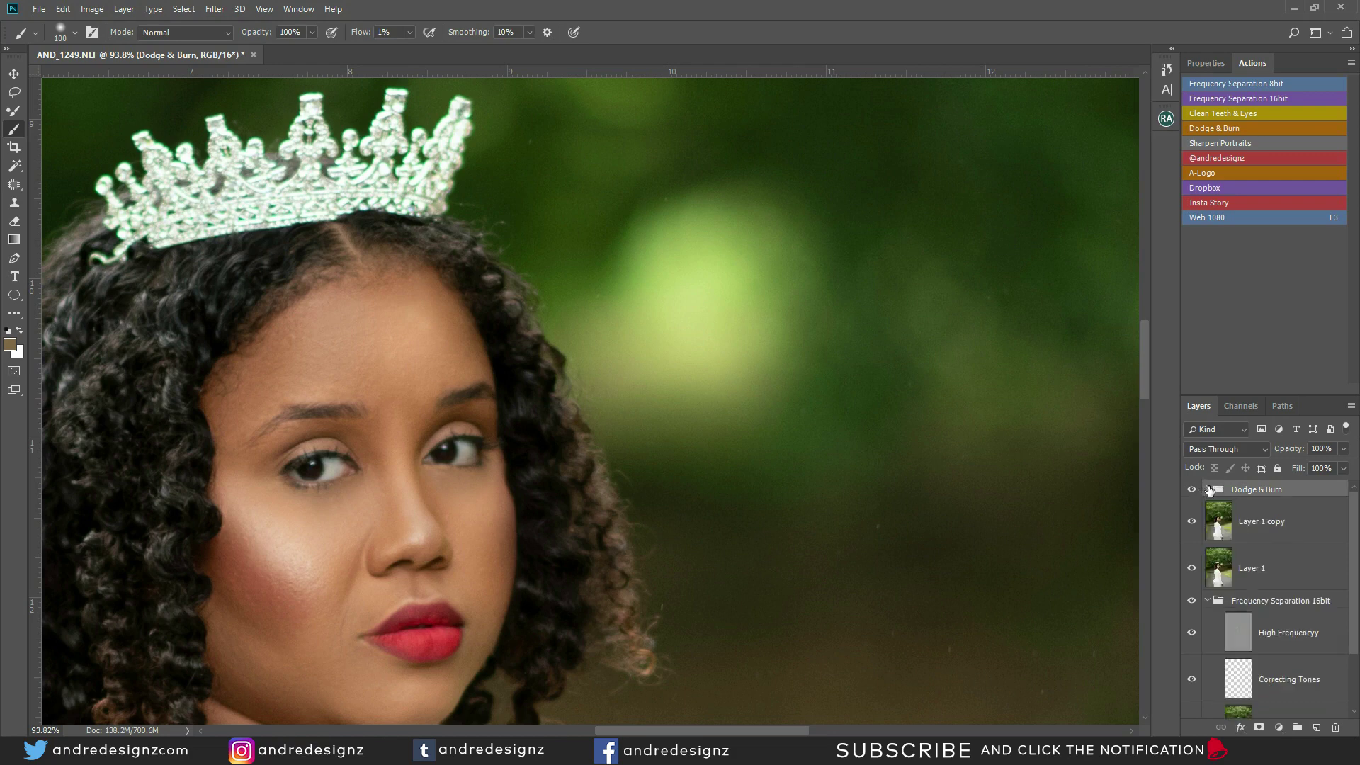
left_click(1209, 601)
left_click(1260, 635)
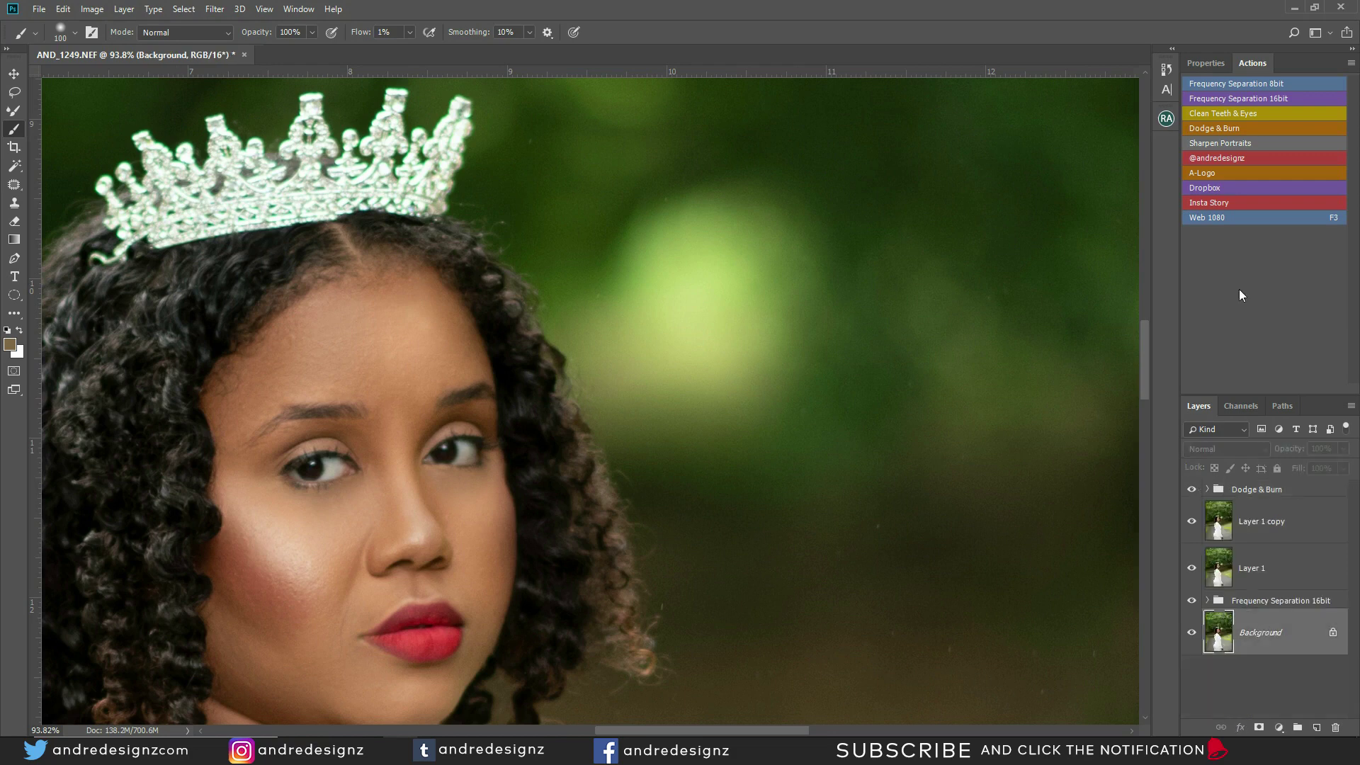
left_click(1259, 98)
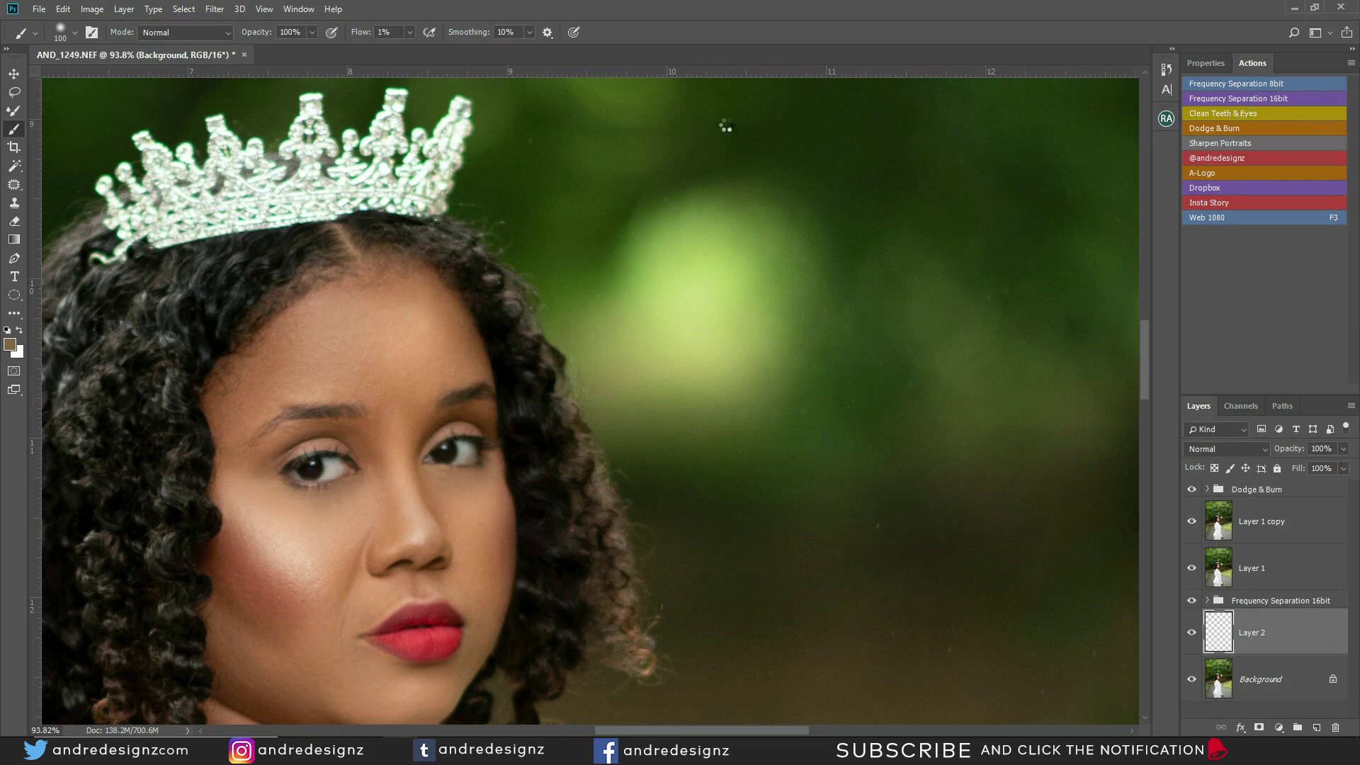
type("6")
left_click(796, 134)
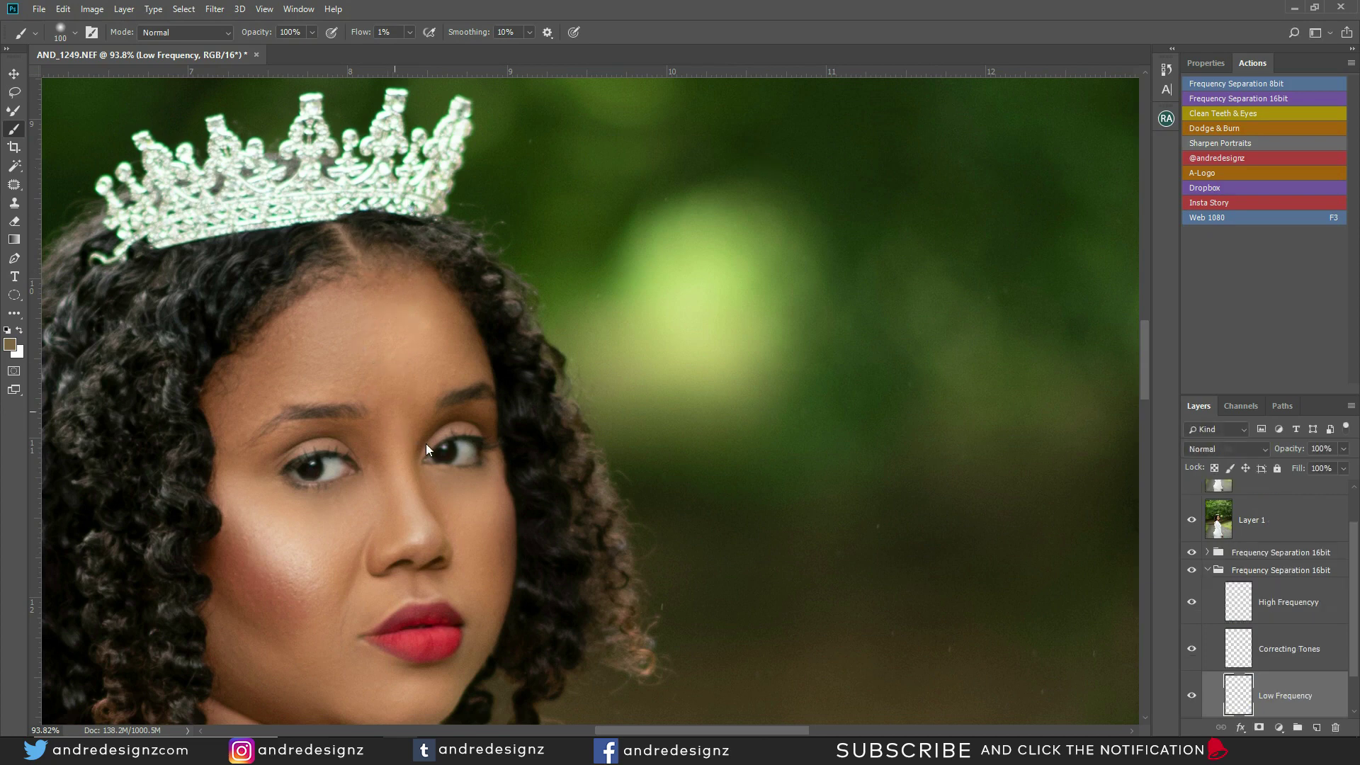
Select the new group's High Frequencyy layer and switch to the Mixer Brush at size 90.
left_click(1296, 608)
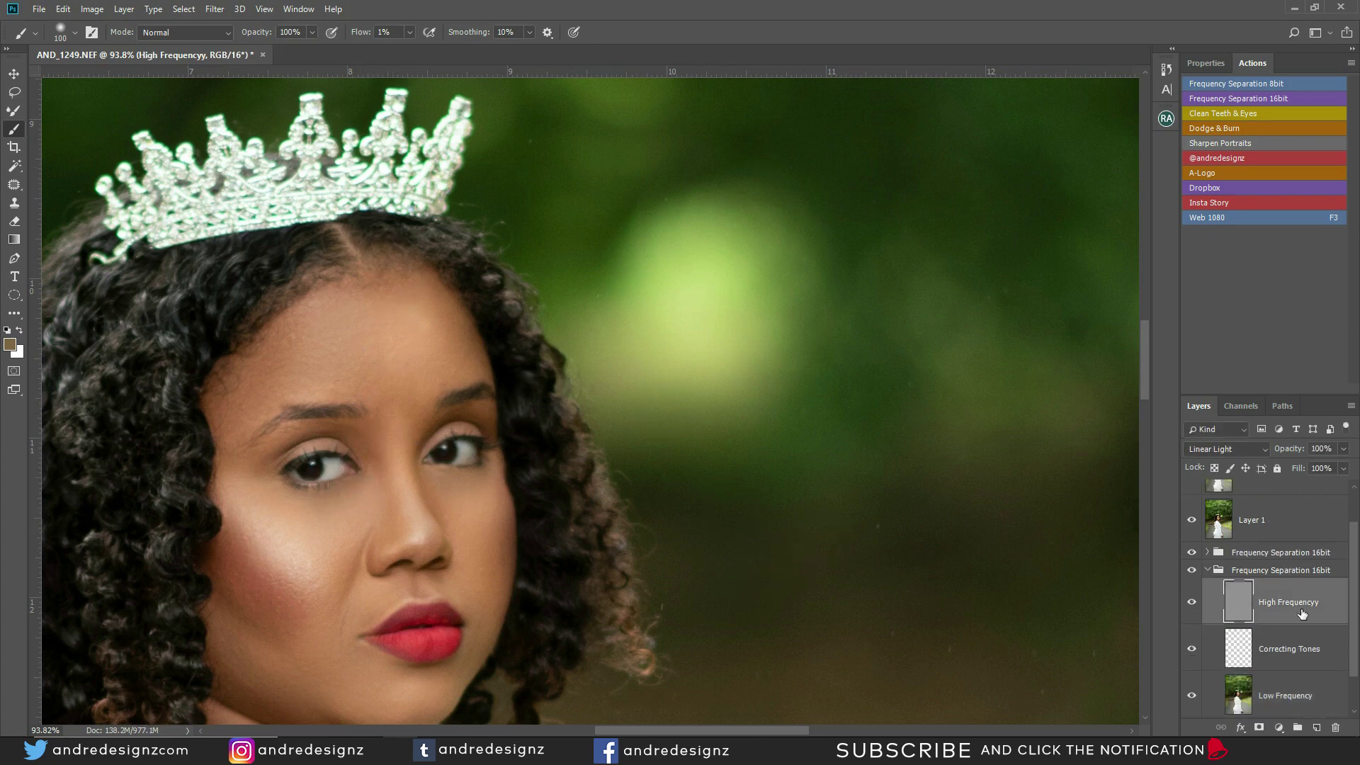
key("shift+b")
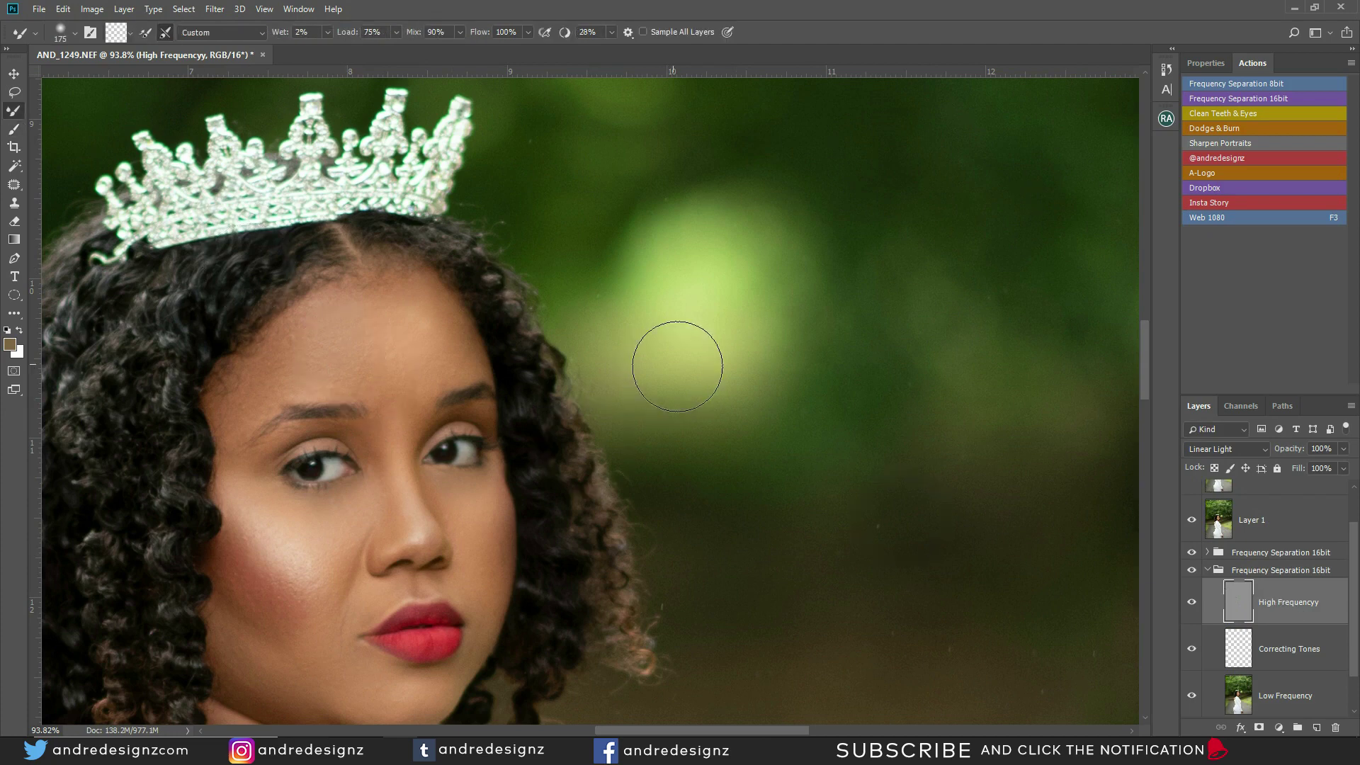
key("bracketleft")
key("bracketleft")
key("bracketleft")
key("bracketleft")
Examine the keyboard shortcuts assigned to the Edit menu commands and to the tools, leaving them unchanged.
left_click(62, 10)
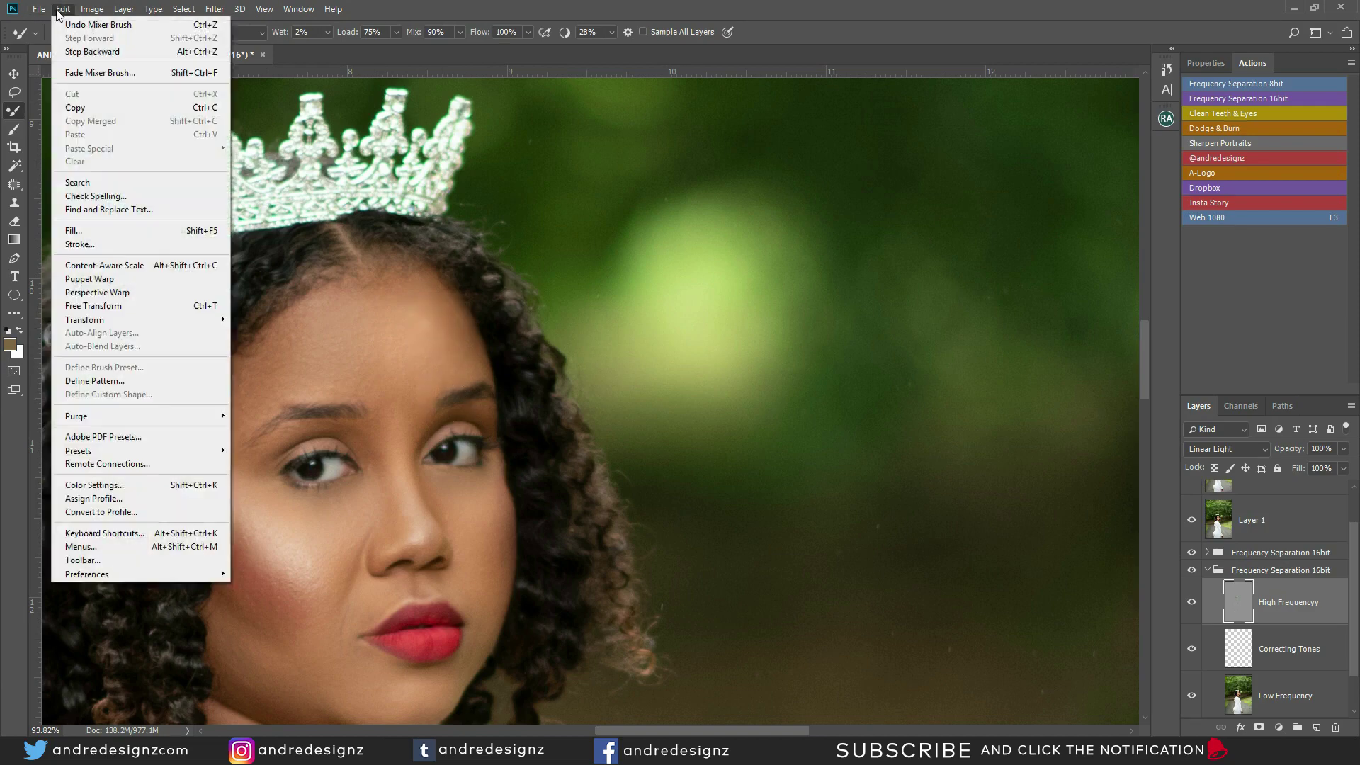
left_click(159, 536)
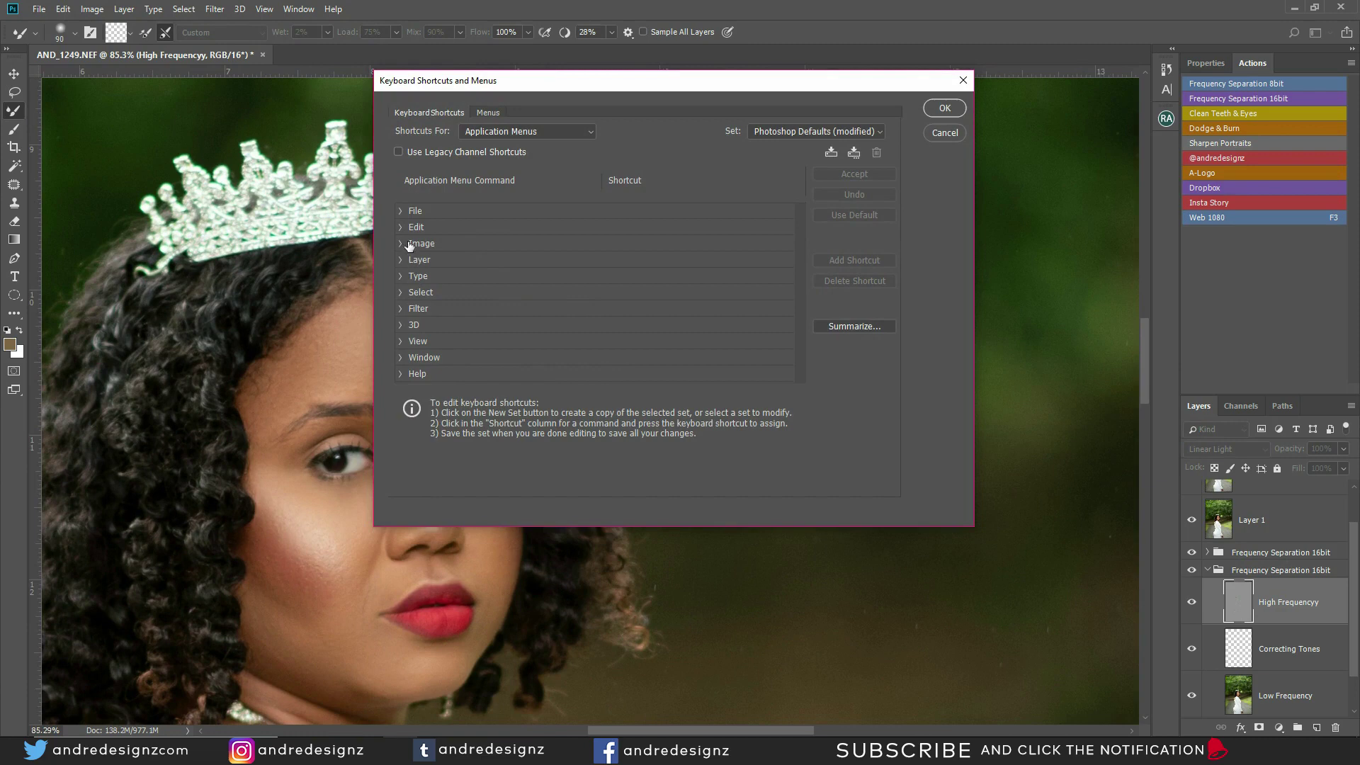
left_click(401, 227)
scroll(454, 301, "down", 3)
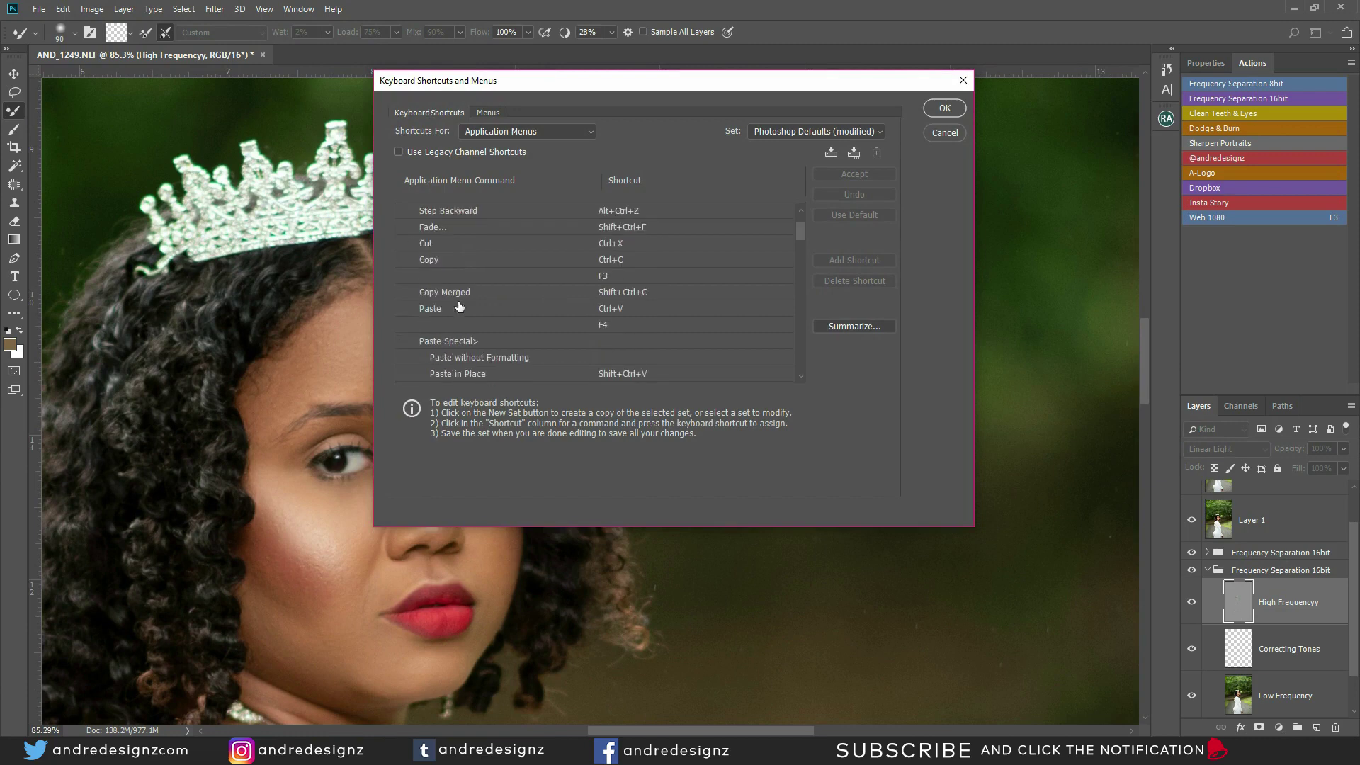
scroll(461, 307, "down", 8)
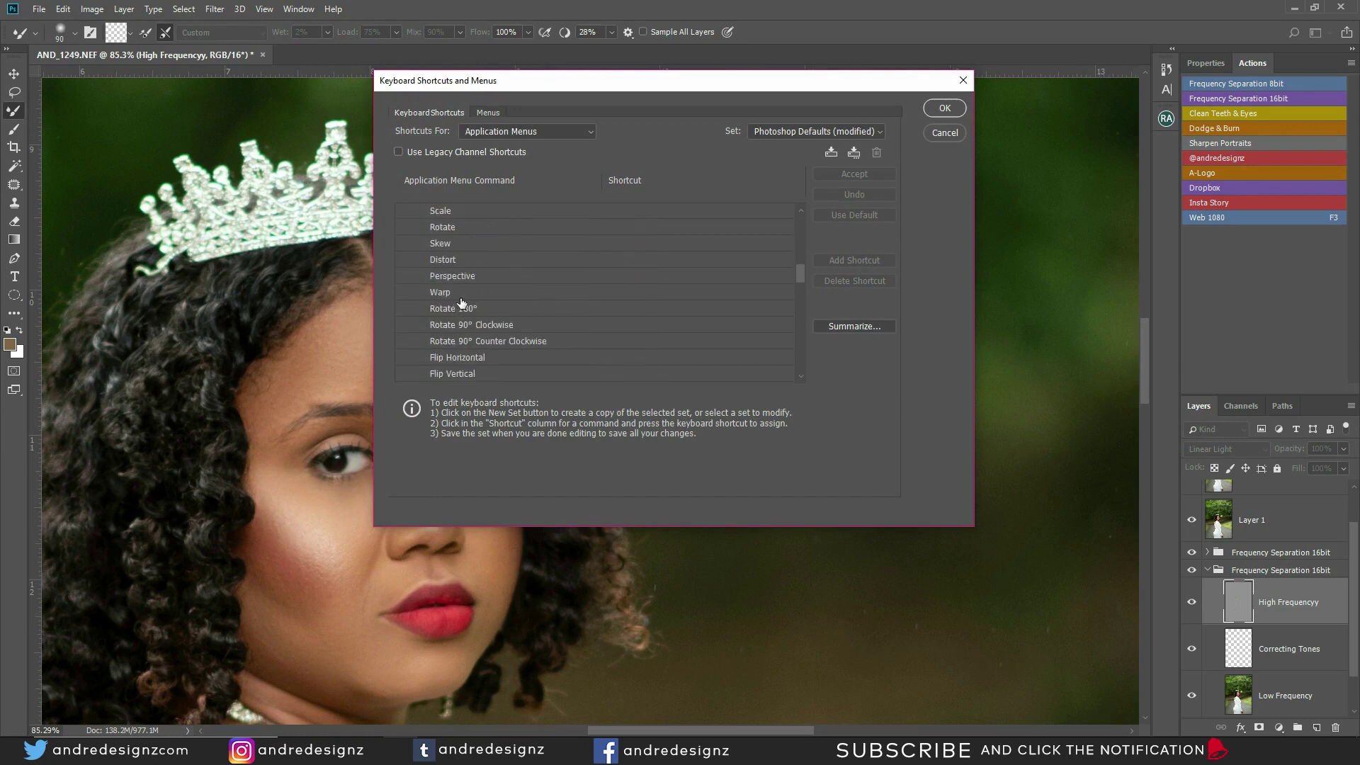
scroll(461, 303, "down", 10)
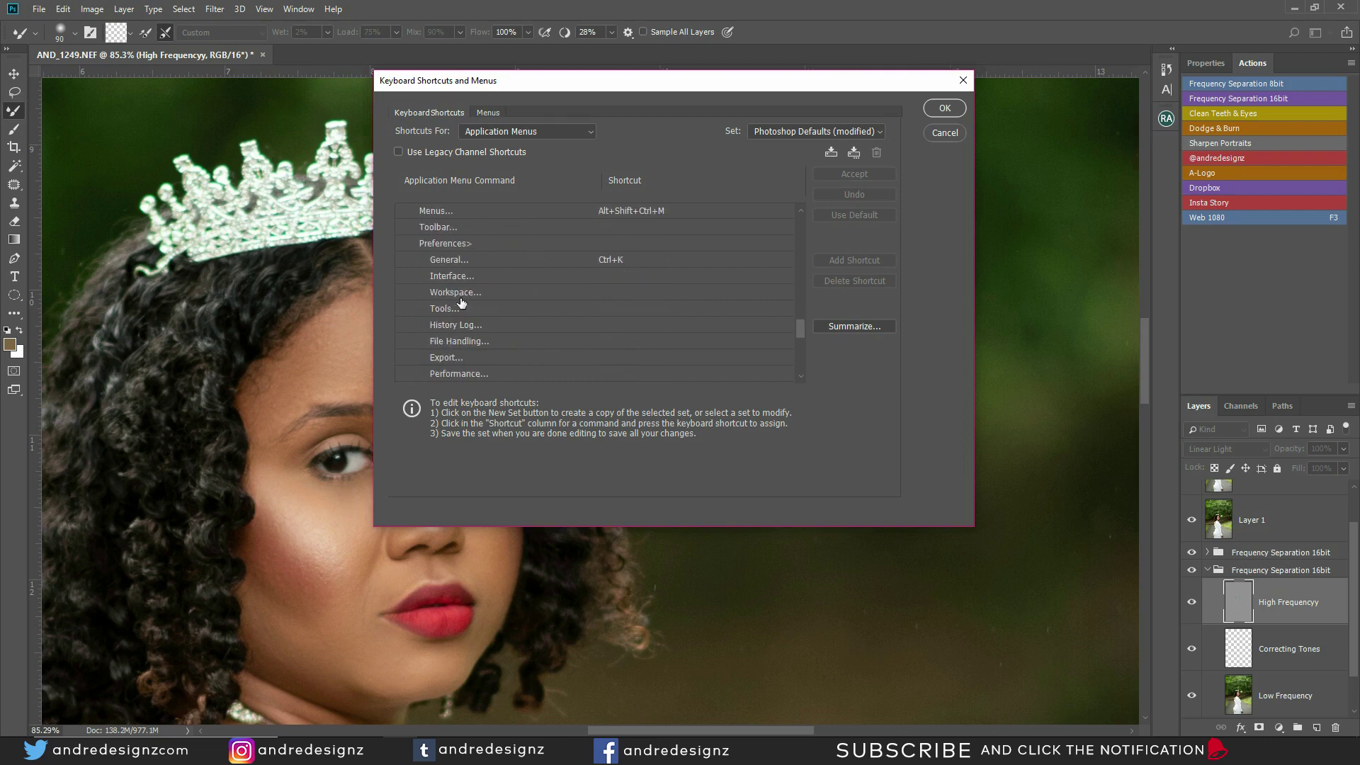
scroll(461, 303, "down", 8)
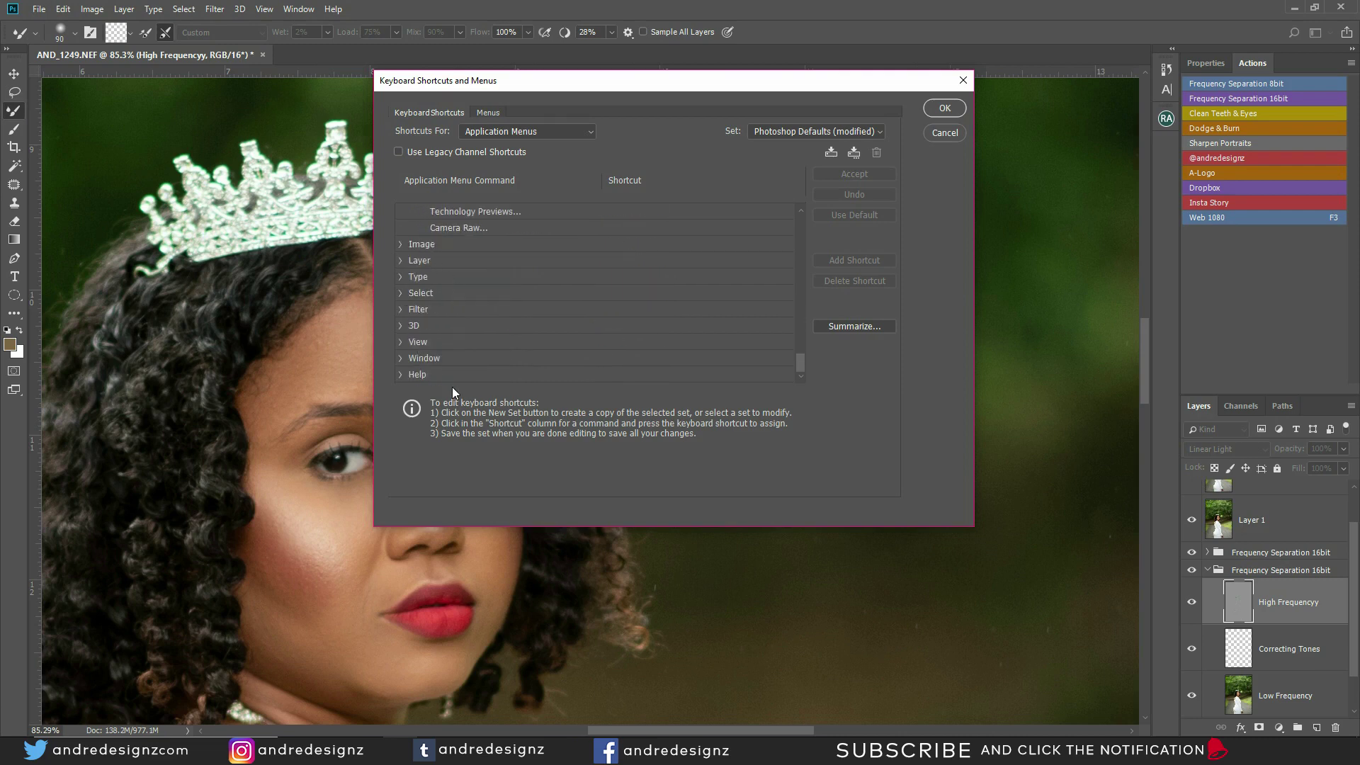
left_click(543, 129)
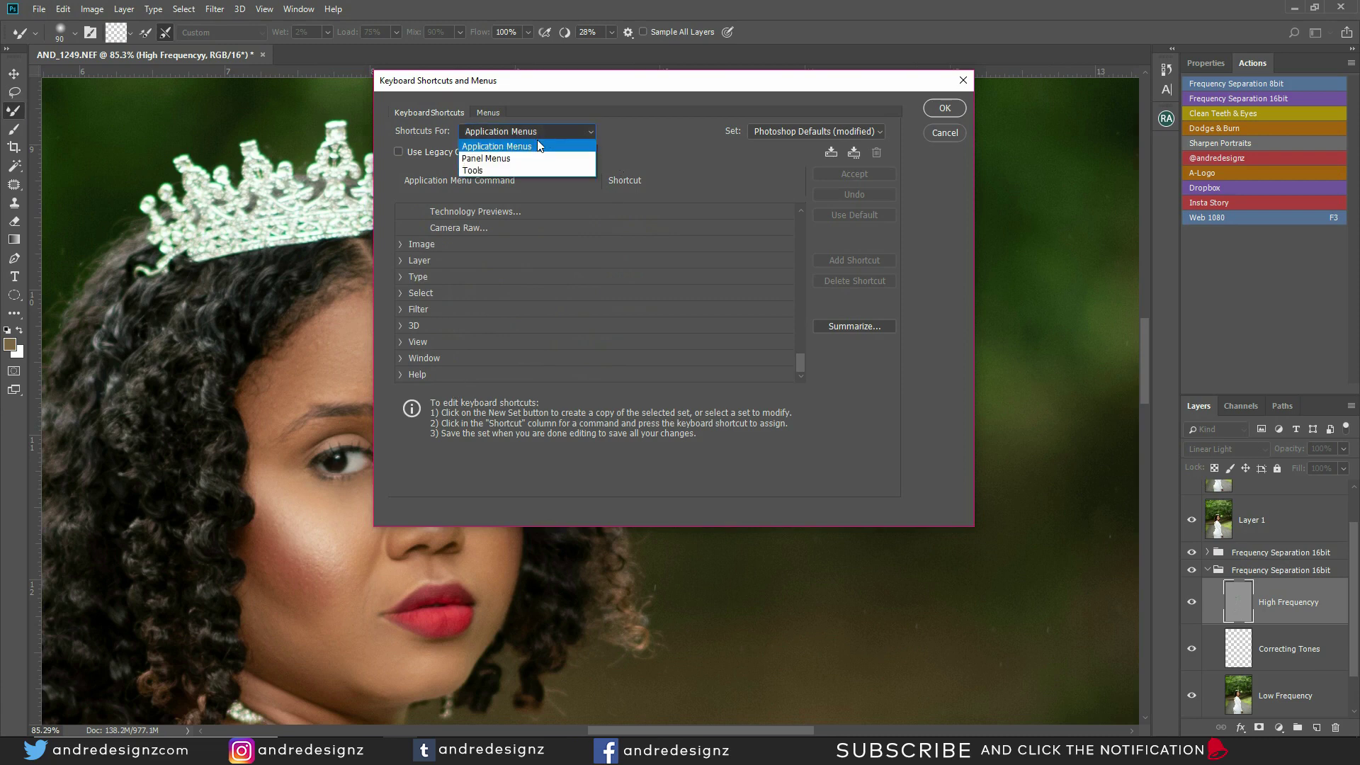
left_click(508, 171)
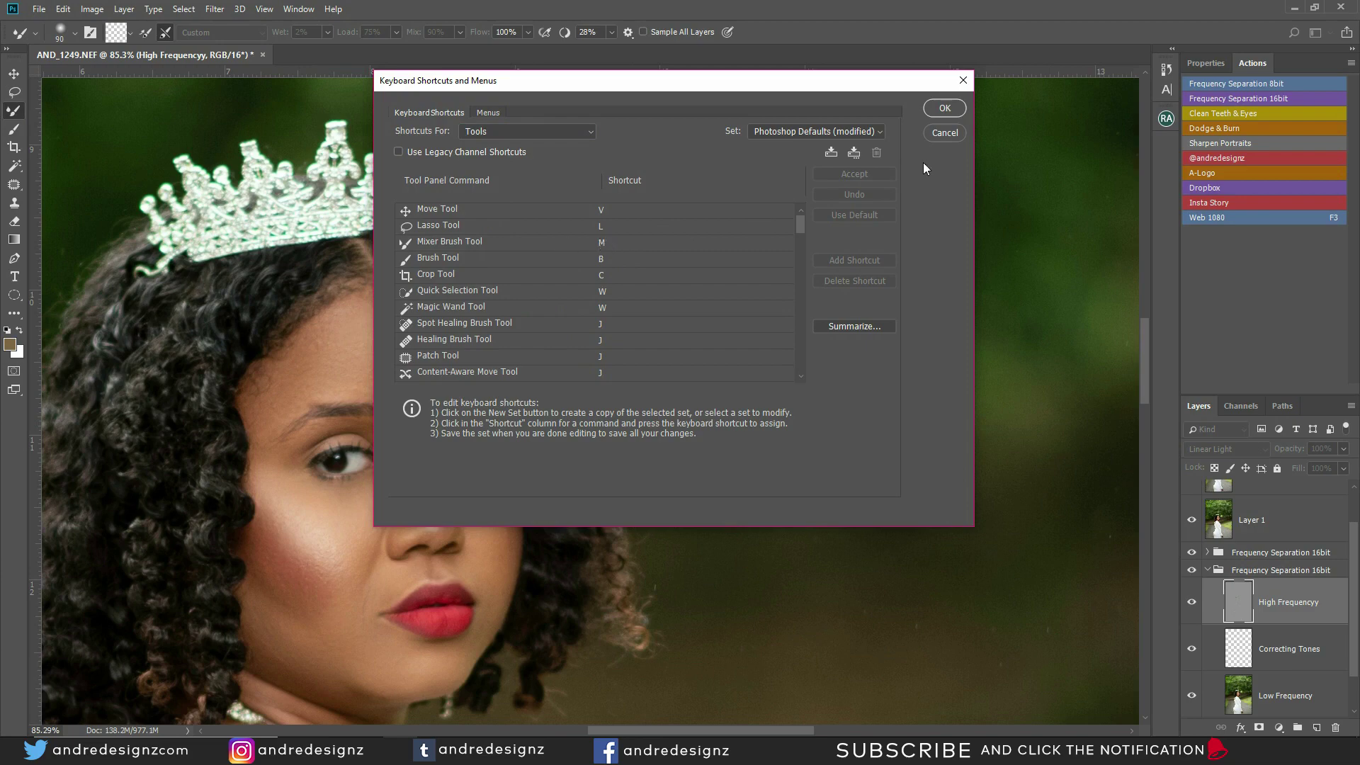
left_click(943, 133)
Select the Dodge & Burn group and collapse the lower Frequency Separation 16bit group above the Background.
scroll(485, 308, "down", 6)
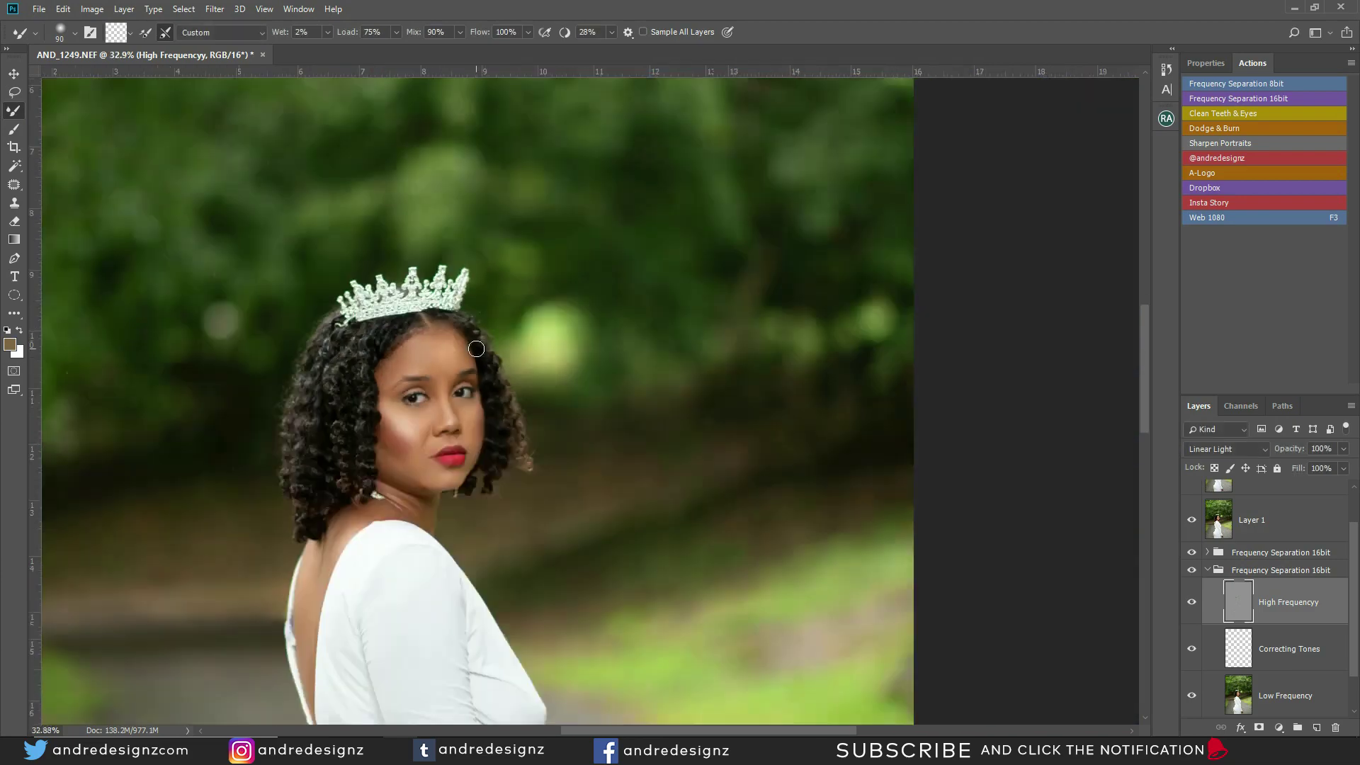
scroll(485, 307, "down", 2)
scroll(485, 307, "down", 2)
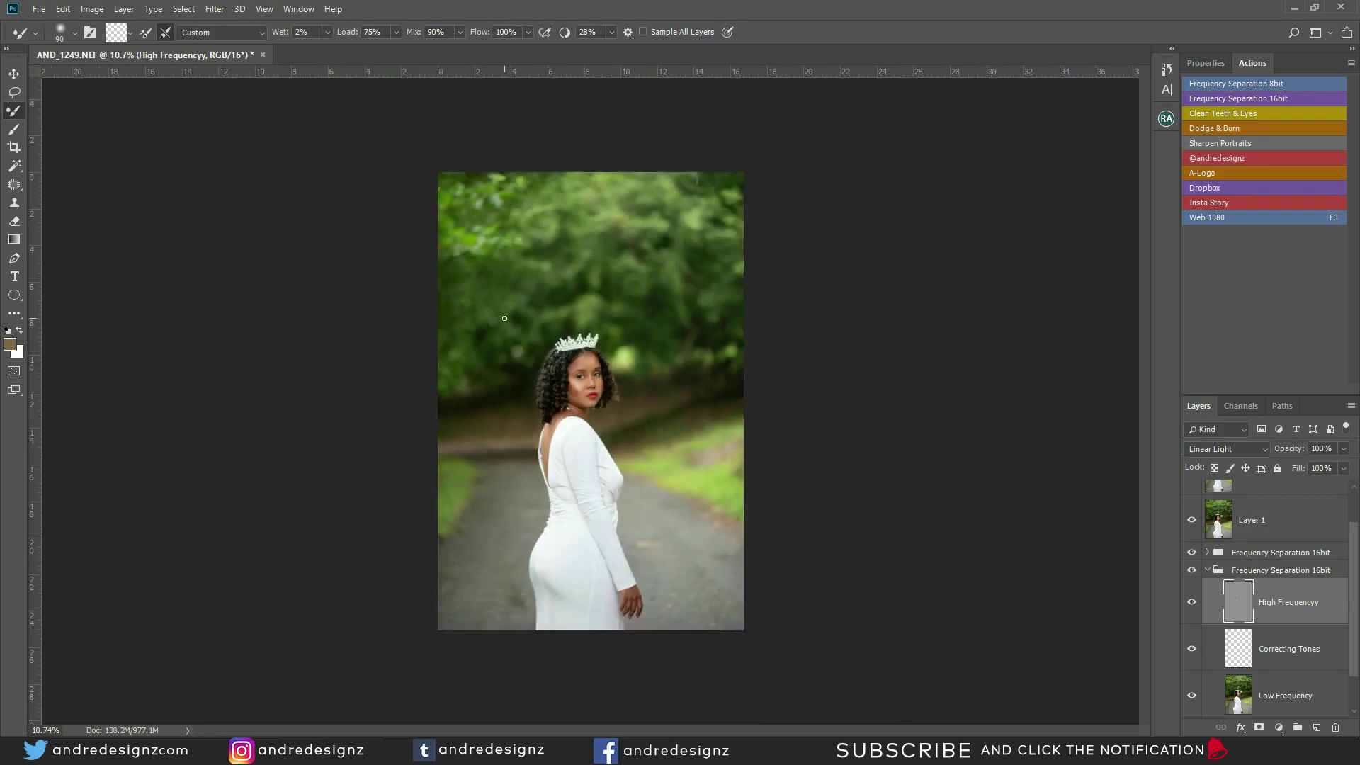
scroll(508, 315, "up", 2)
scroll(1275, 581, "up", 2)
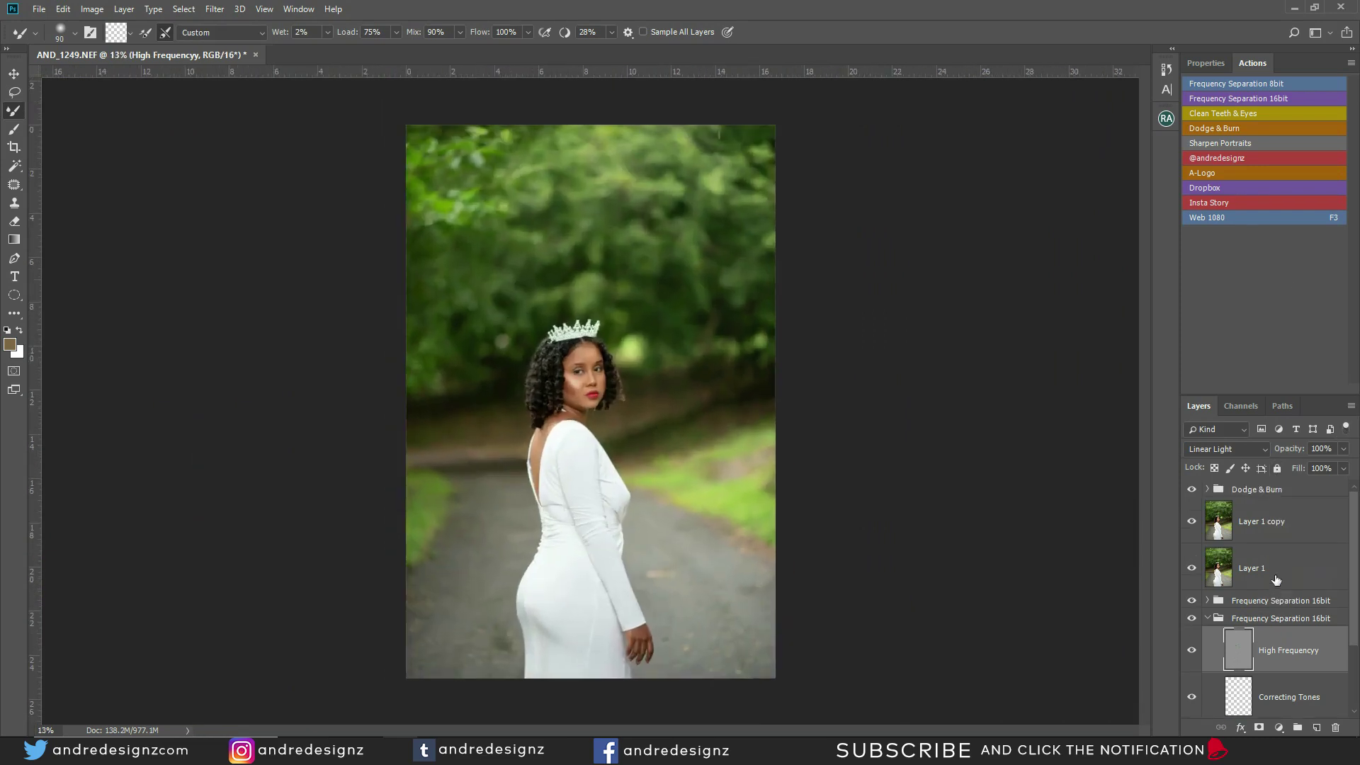
left_click(1260, 493)
left_click(1207, 489)
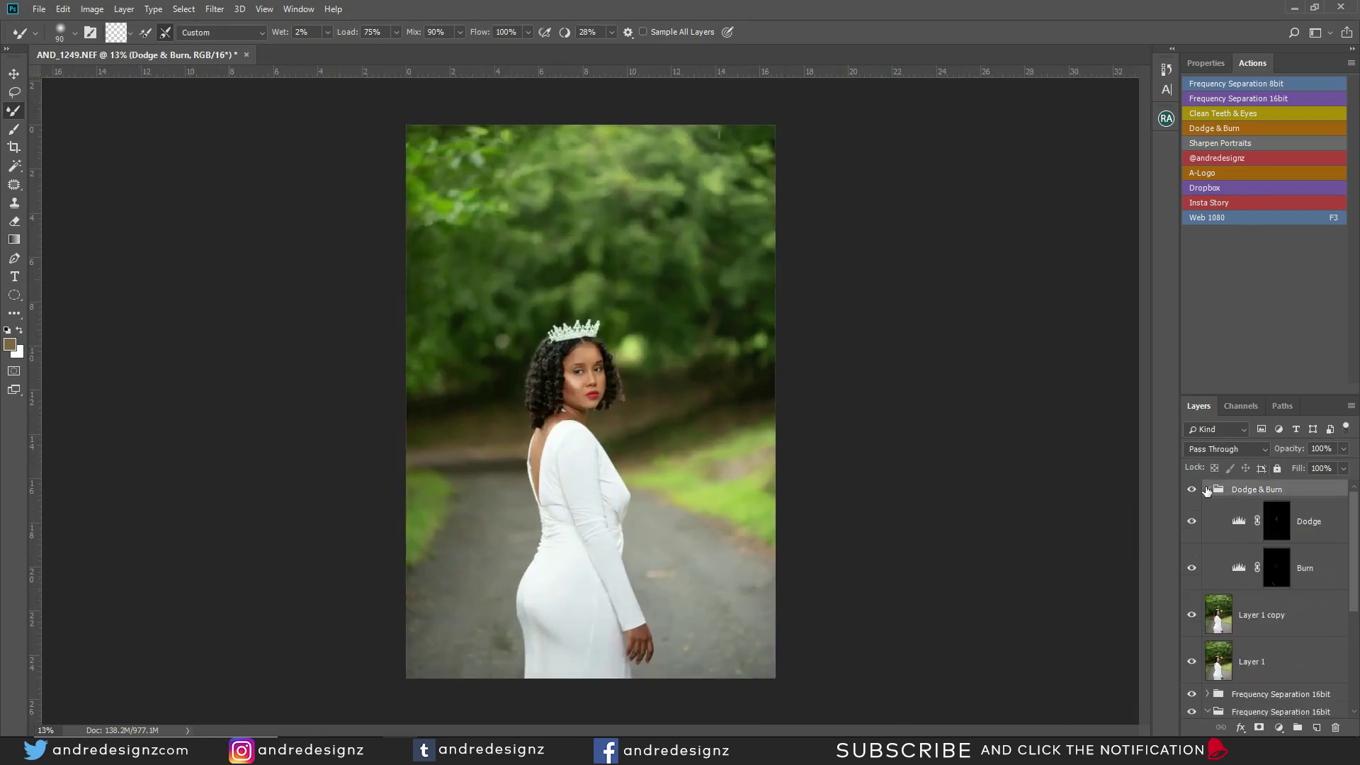
left_click(1208, 489)
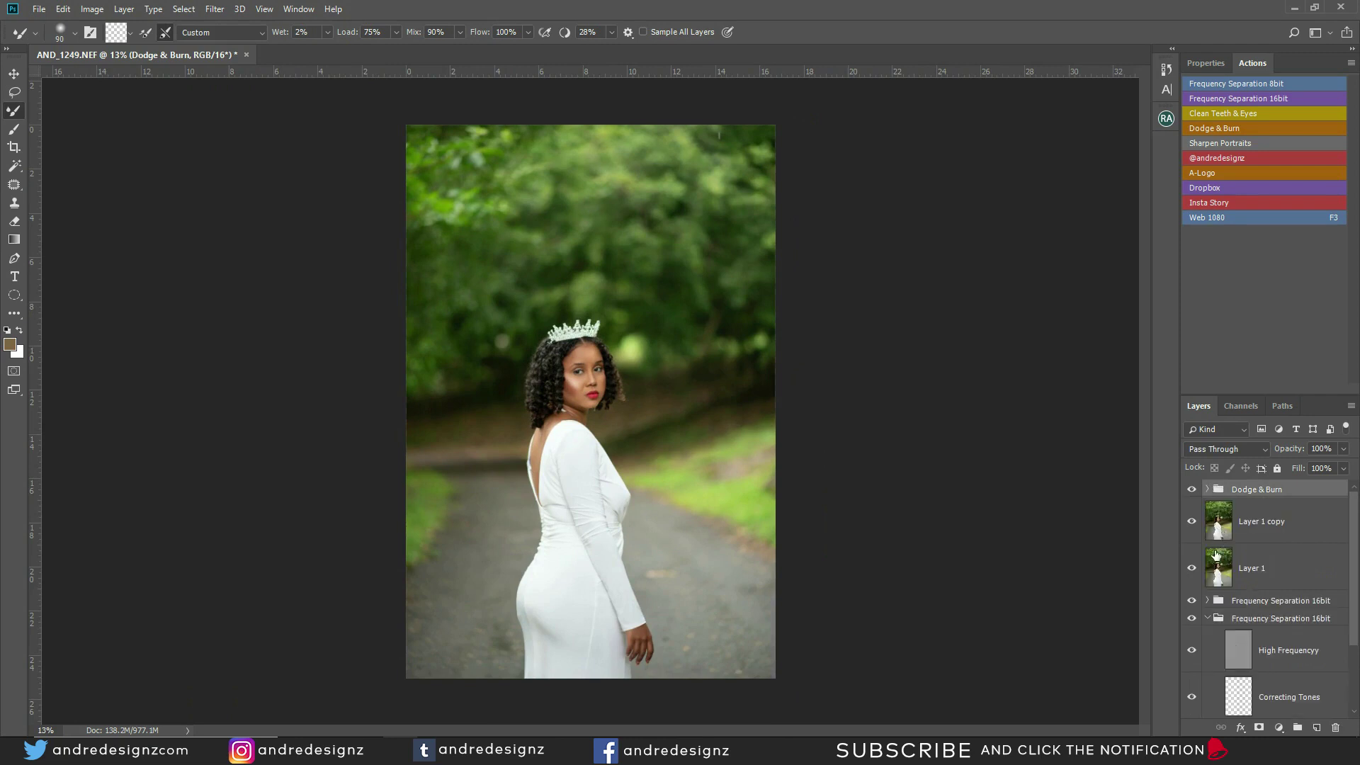
left_click(1207, 619)
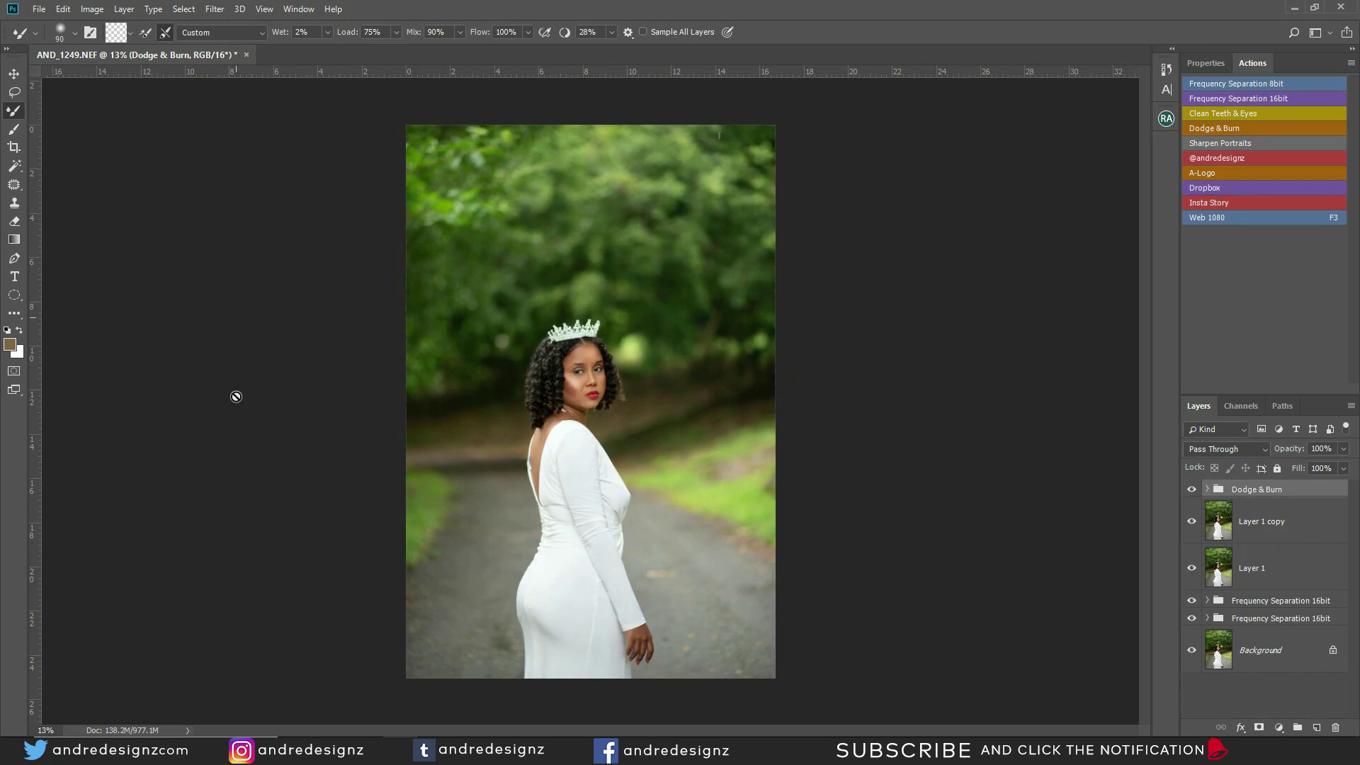
Open the unretouched photo from Lightroom in Photoshop and copy it into AND_1249.NEF as a layer above the Dodge & Burn group.
left_click(366, 751)
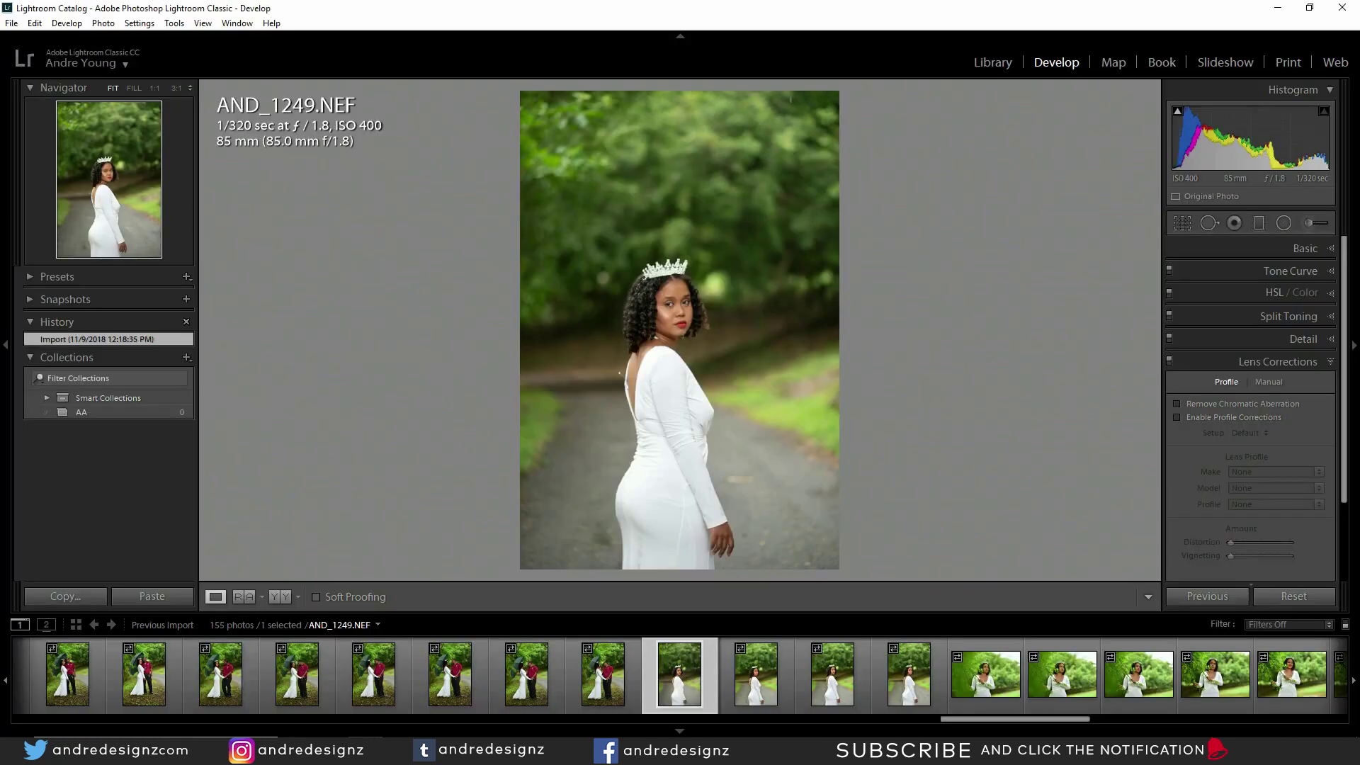
key("alt+Tab")
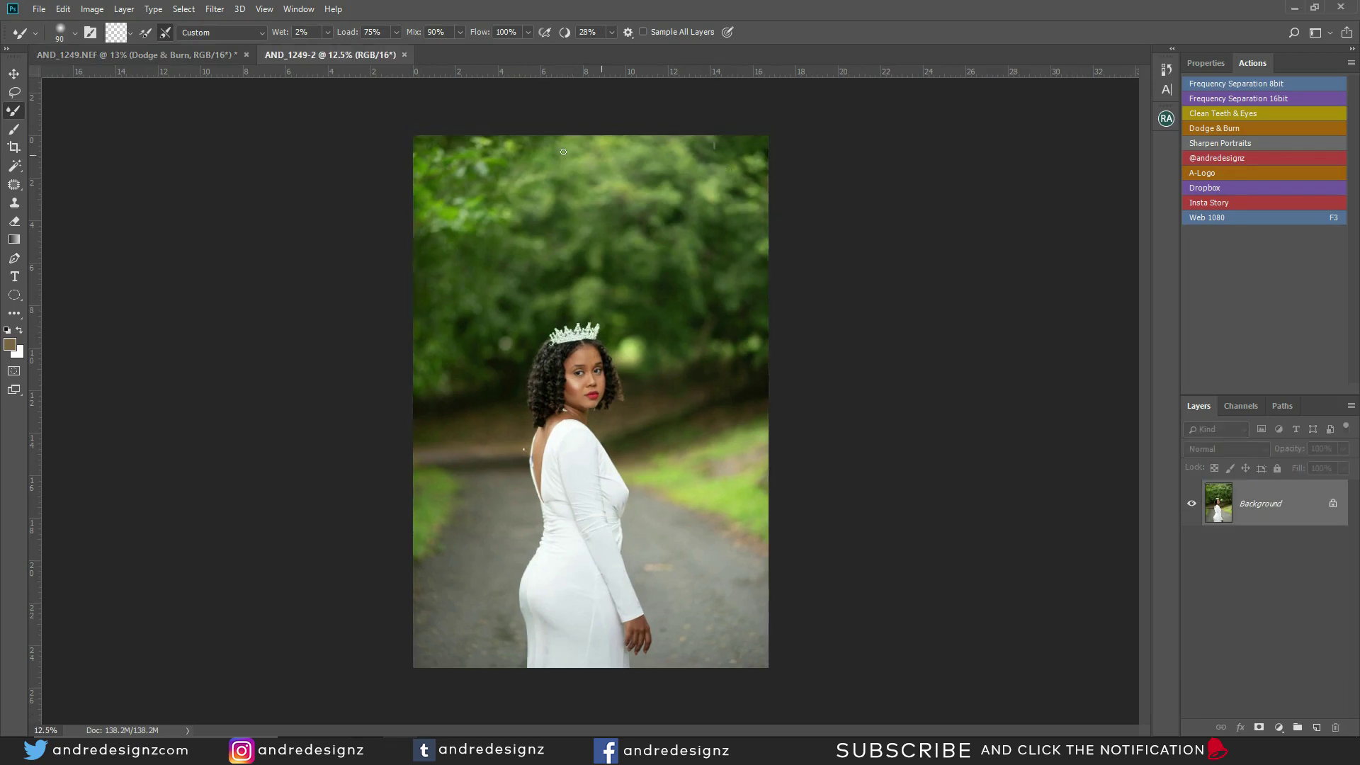
left_click(14, 72)
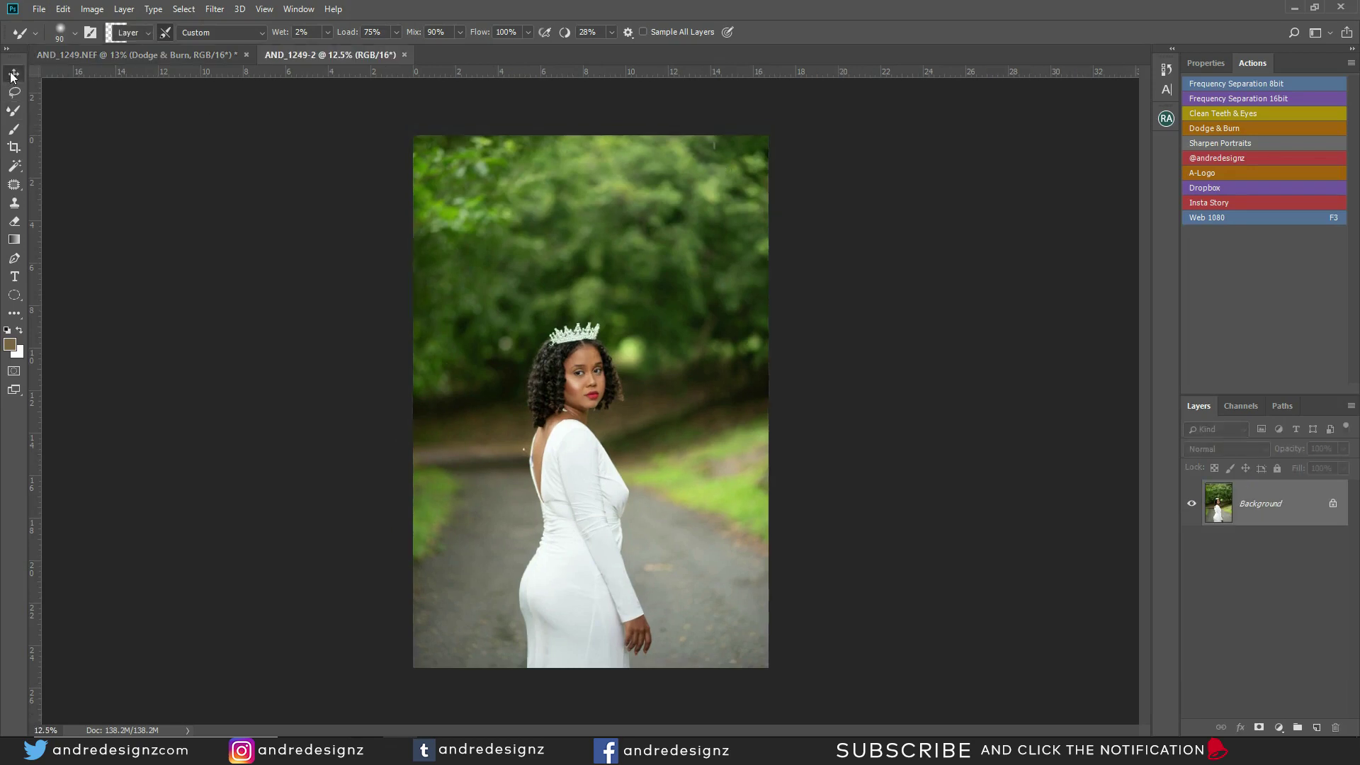
left_click(175, 61)
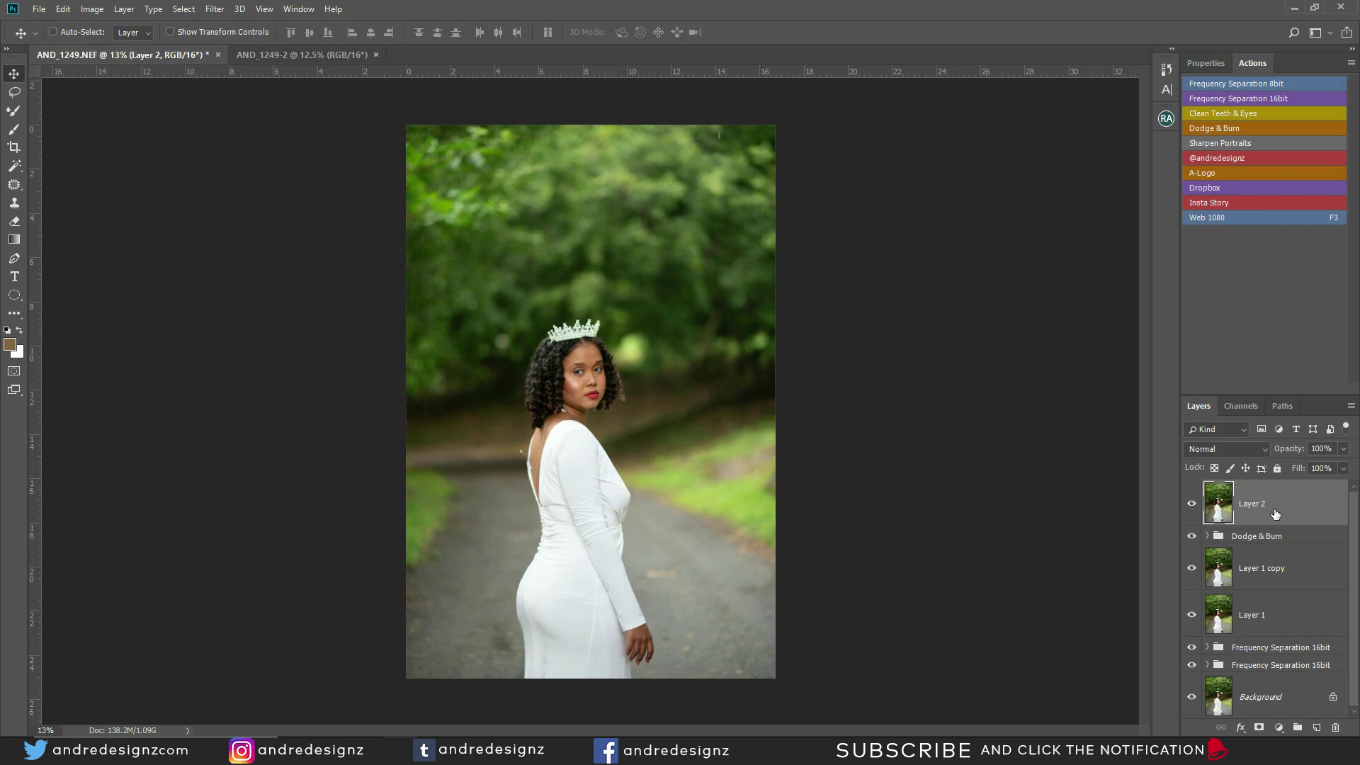
Move the copied original photo layer directly above the Background and merge the two.
key("ctrl+shift+bracketleft")
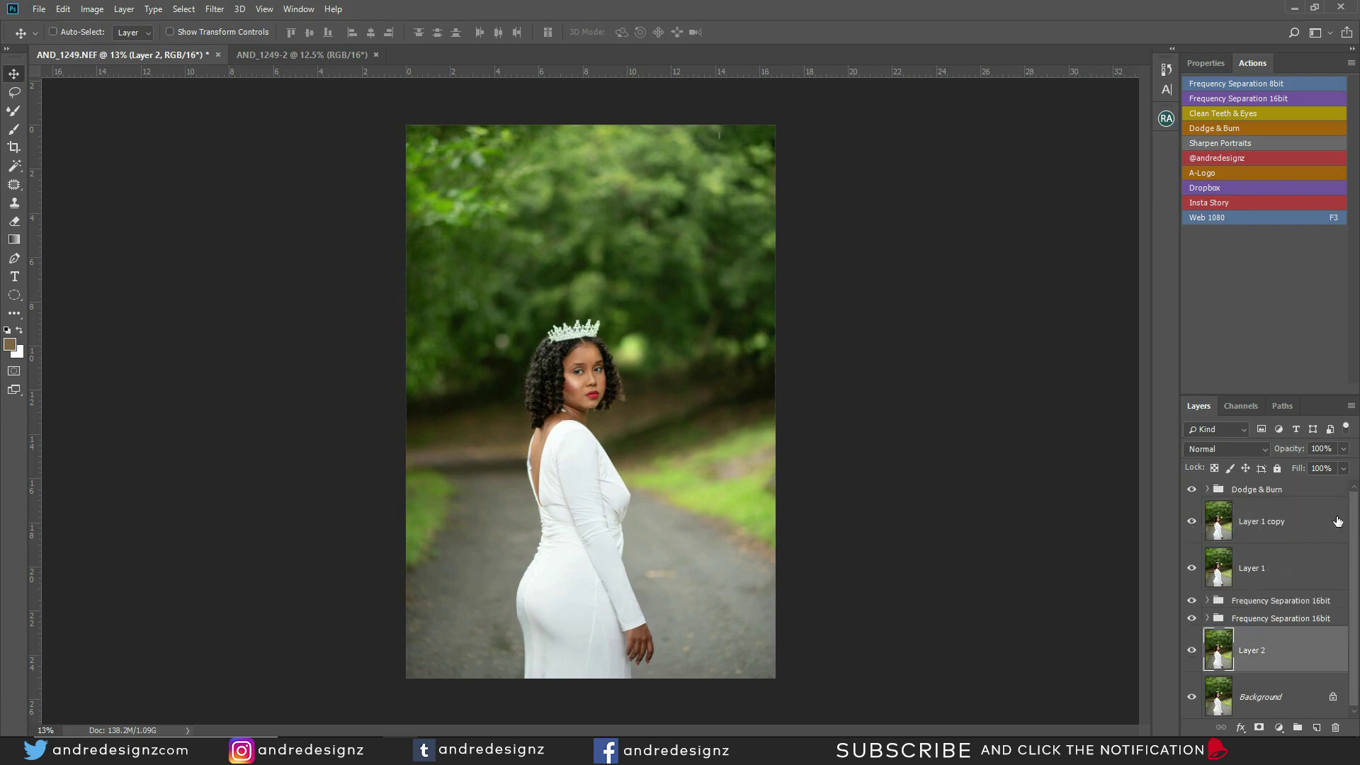
left_click(1273, 690, "shift")
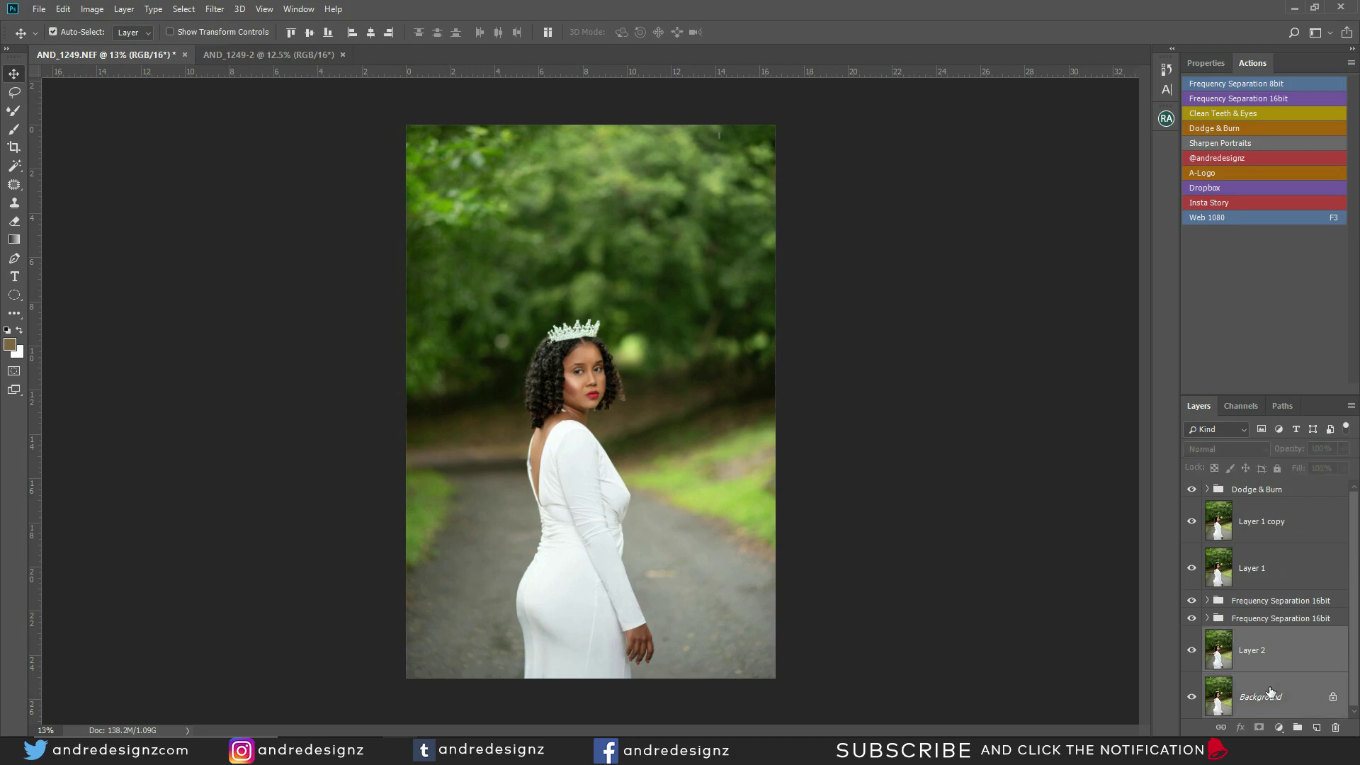
key("ctrl+e")
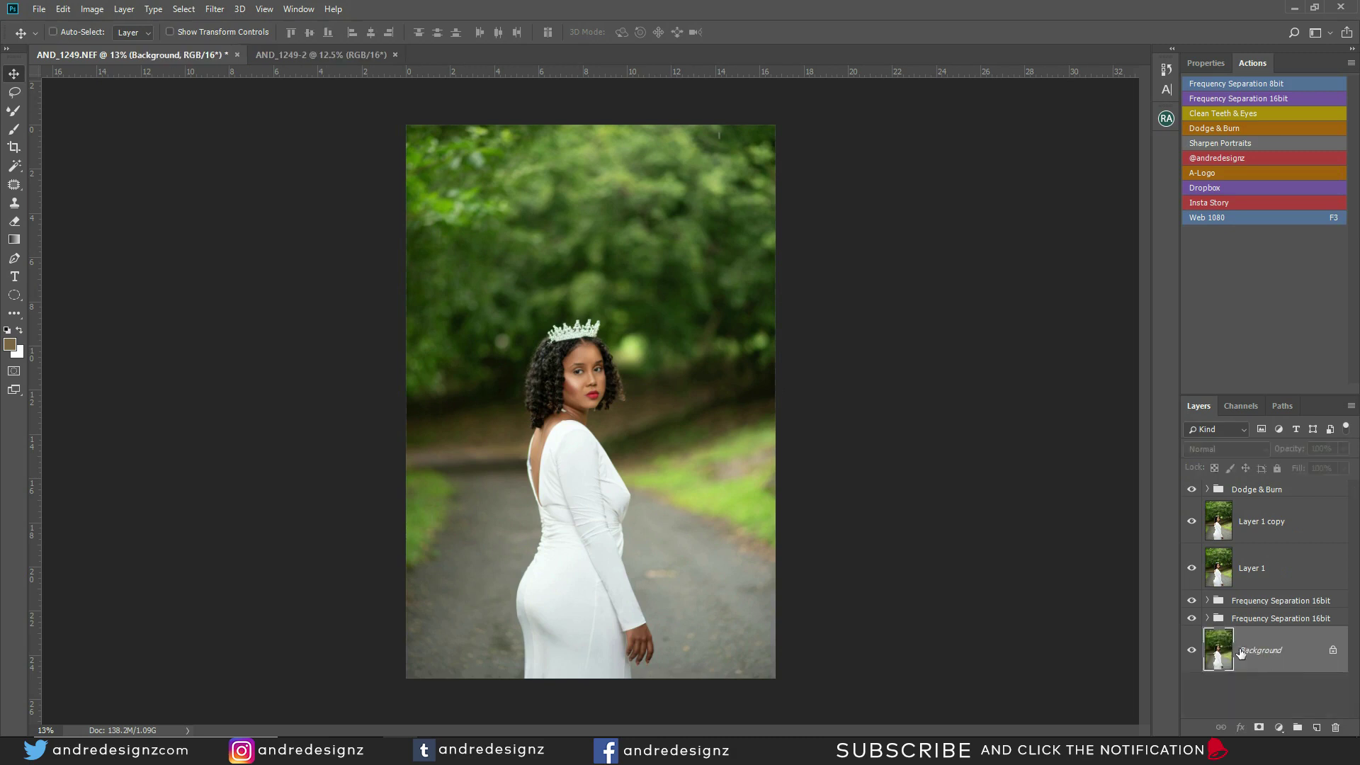
Compare the unretouched Background alone with the full retouched layer stack, zoomed in on the face and upper body.
left_click(1191, 652, "alt")
scroll(814, 540, "up", 10)
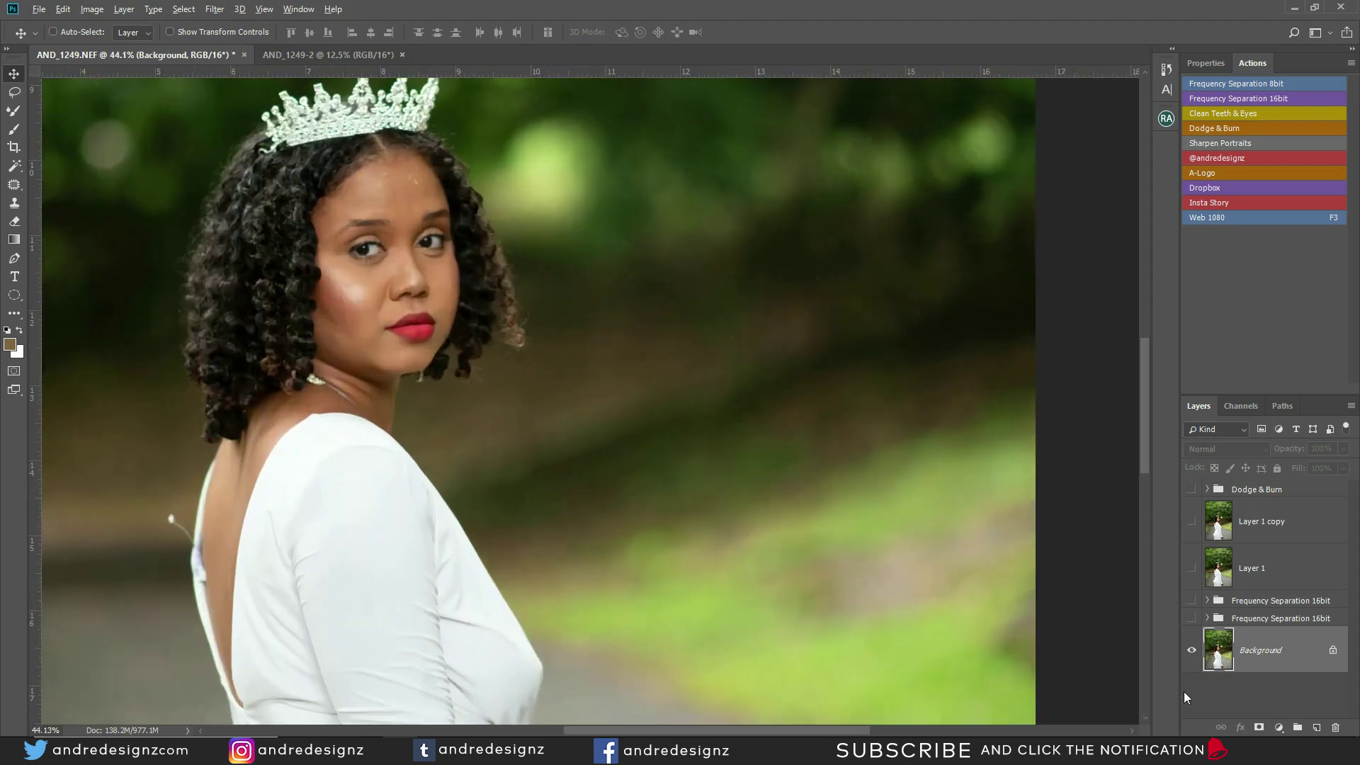
left_click(1191, 652, "alt")
left_click(1191, 653, "alt")
left_click(1192, 653, "alt")
left_click(1192, 653, "alt")
left_click(1191, 653, "alt")
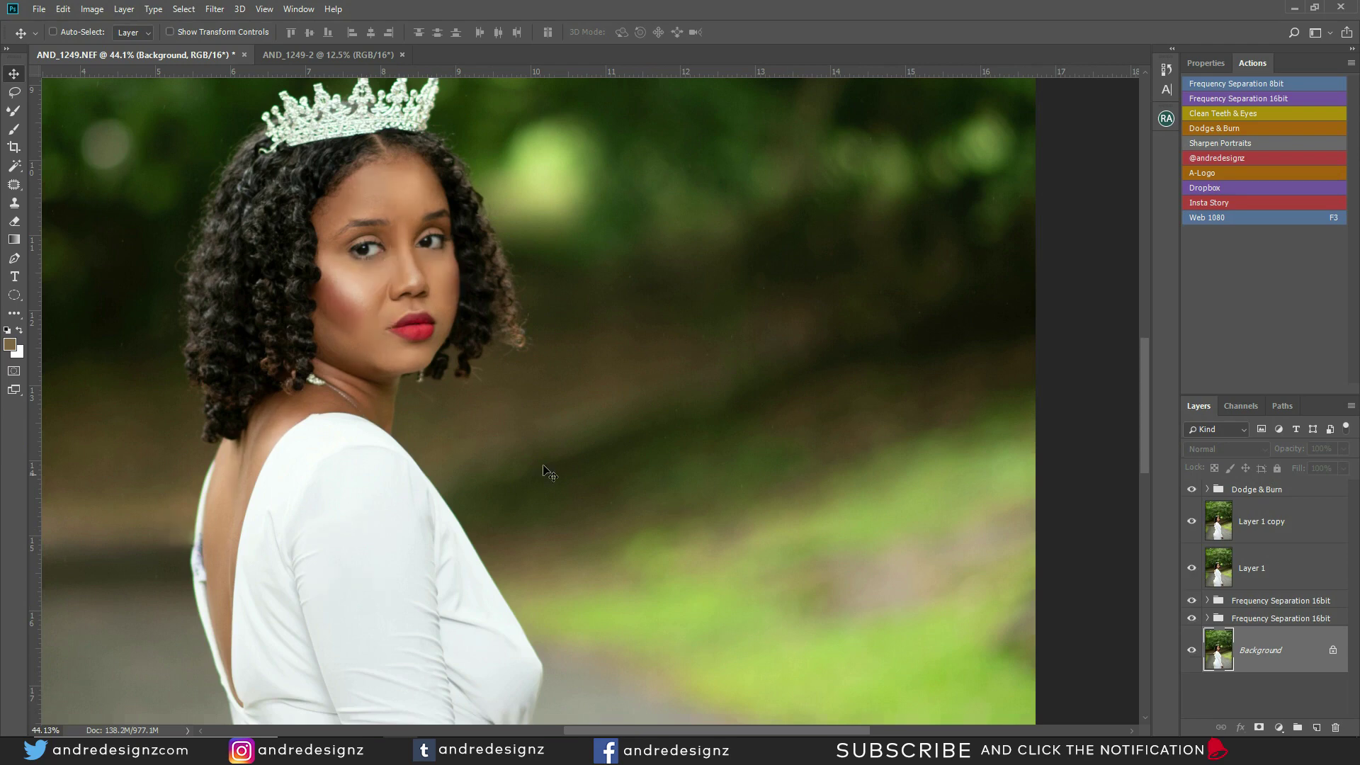
Compare the Background alone with all retouching layers shown, viewing the whole portrait.
scroll(516, 443, "down", 5)
scroll(551, 423, "up", 1)
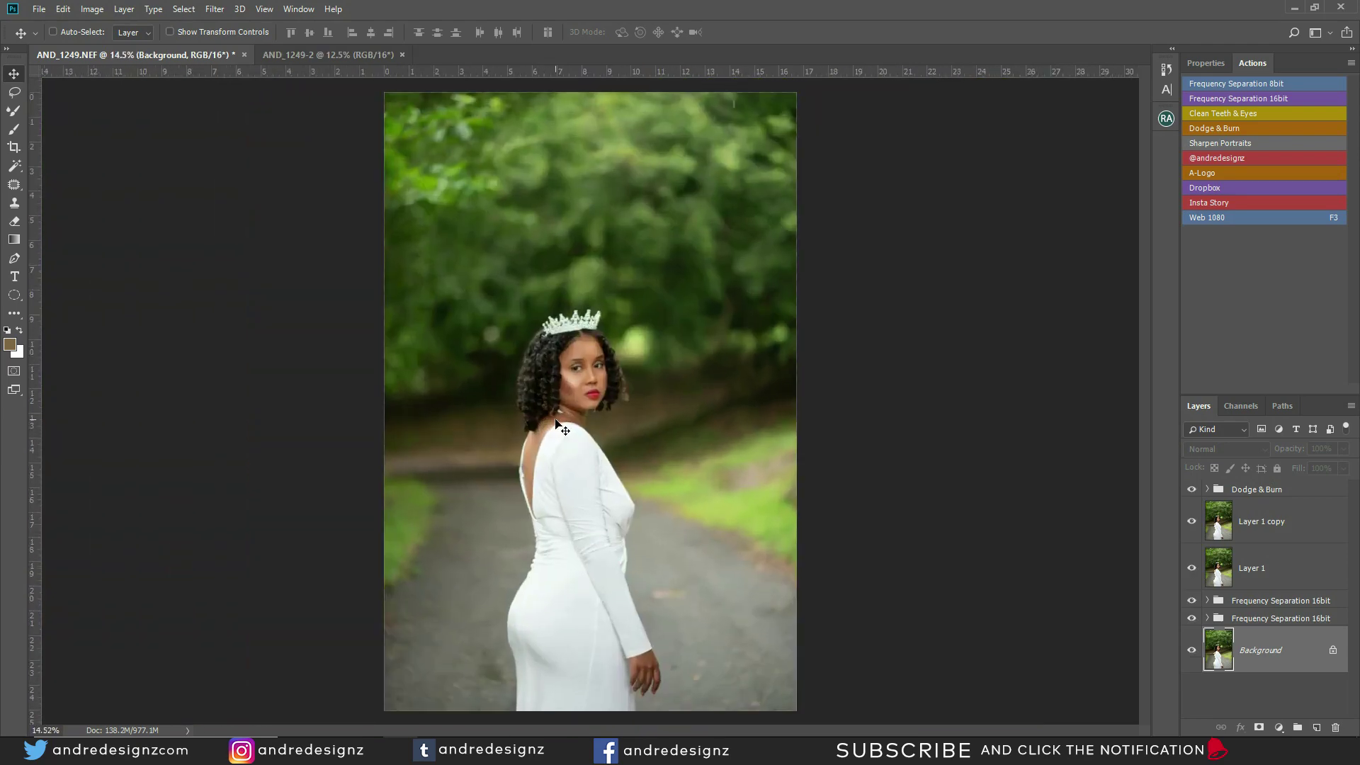
left_click(1192, 653, "alt")
left_click(1192, 653, "alt")
left_click(1192, 653, "alt")
left_click(1191, 655, "alt")
left_click(1191, 656, "alt")
left_click(1191, 655, "alt")
scroll(658, 390, "down", 1)
scroll(659, 389, "up", 1)
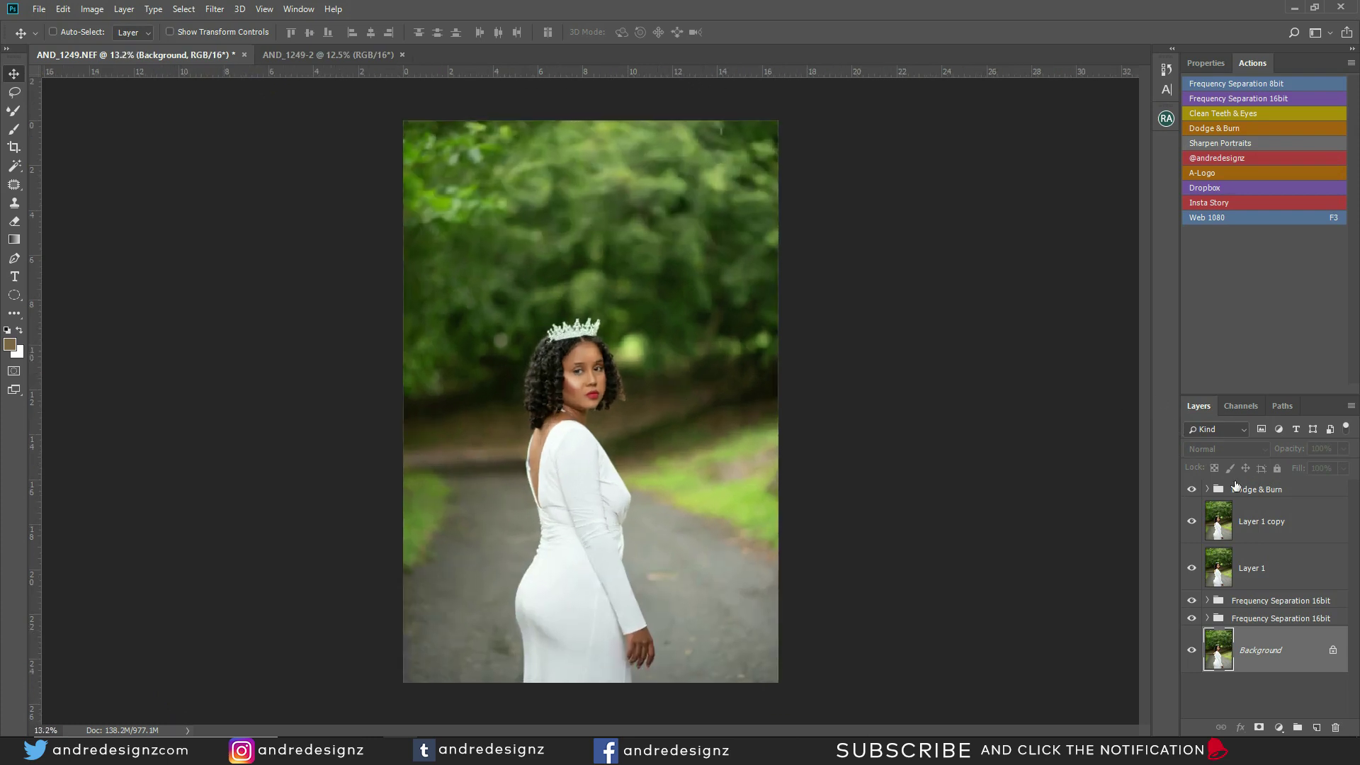
Stamp all visible layers into a new layer above the Dodge & Burn group and duplicate it.
left_click(1245, 490)
key("ctrl")
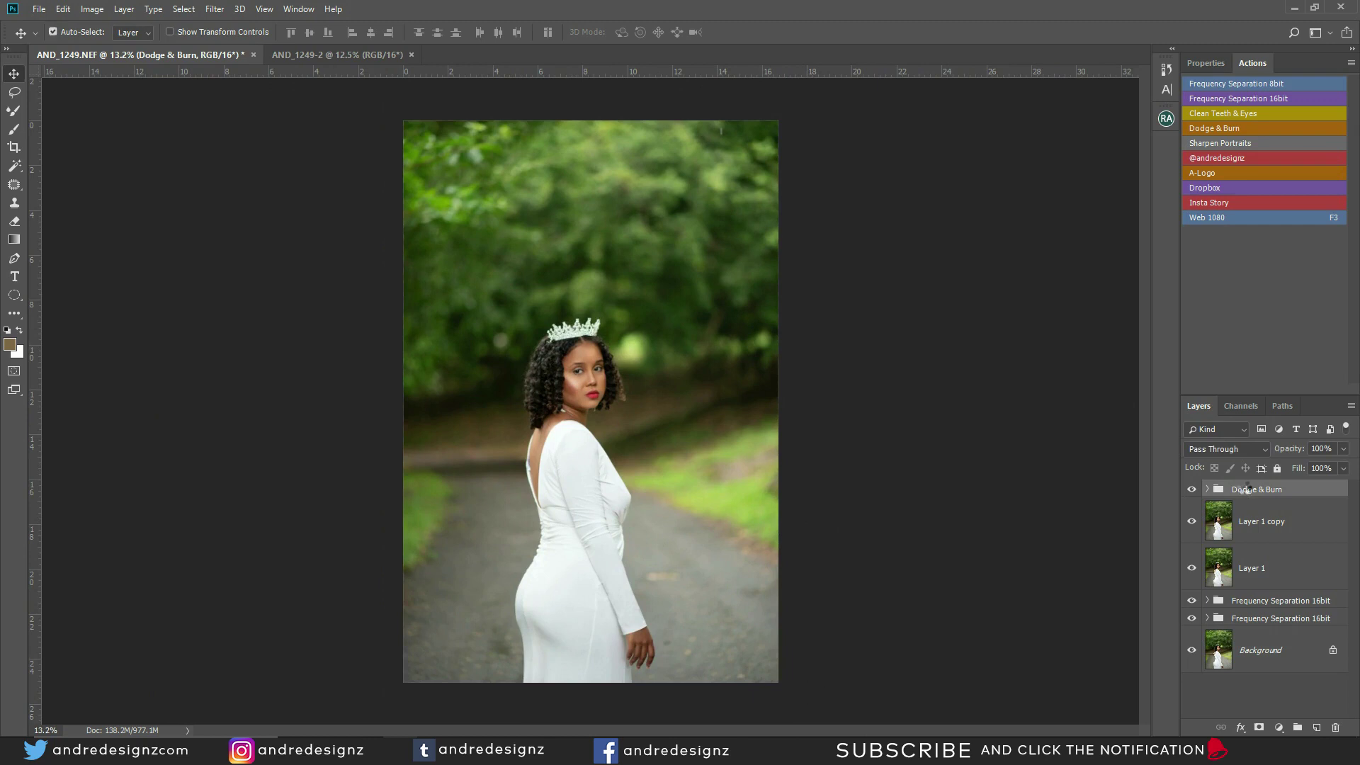
key("ctrl+shift+alt+e")
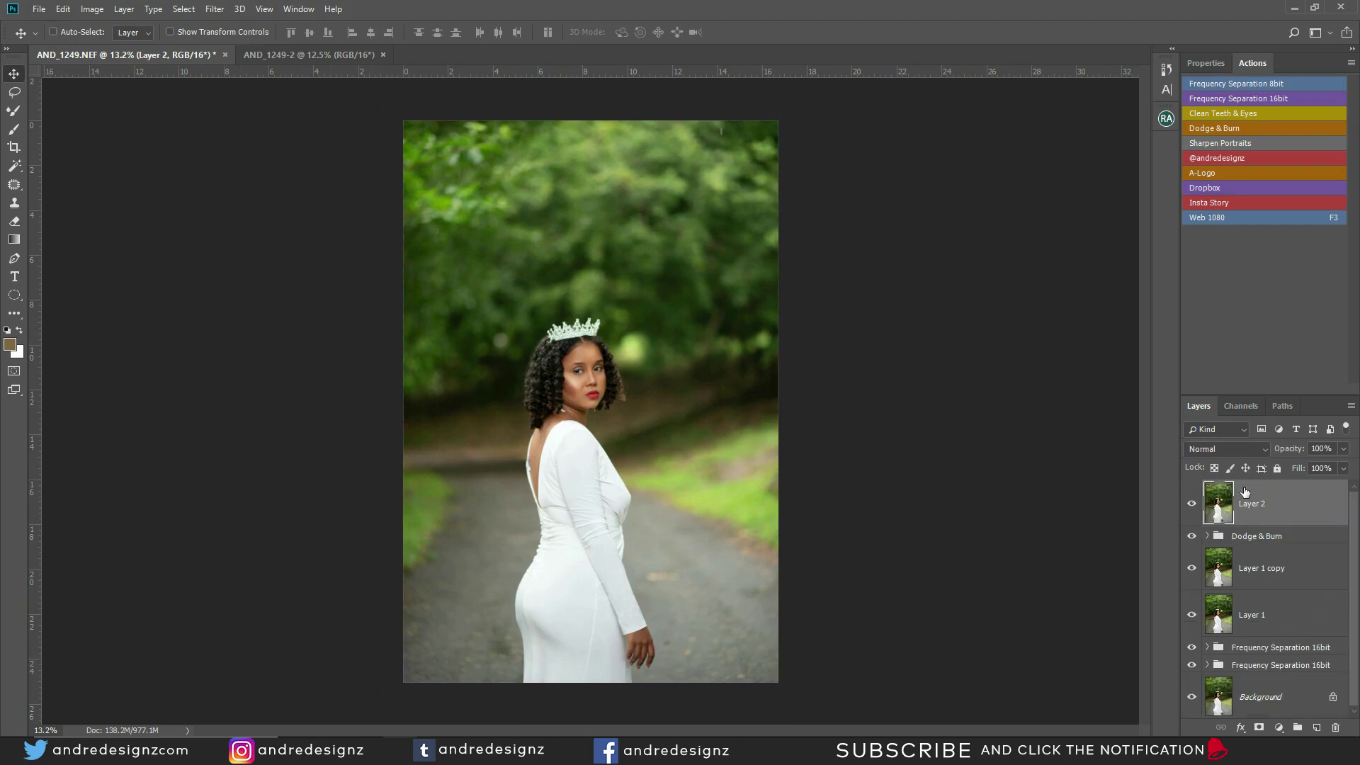
key("ctrl+j")
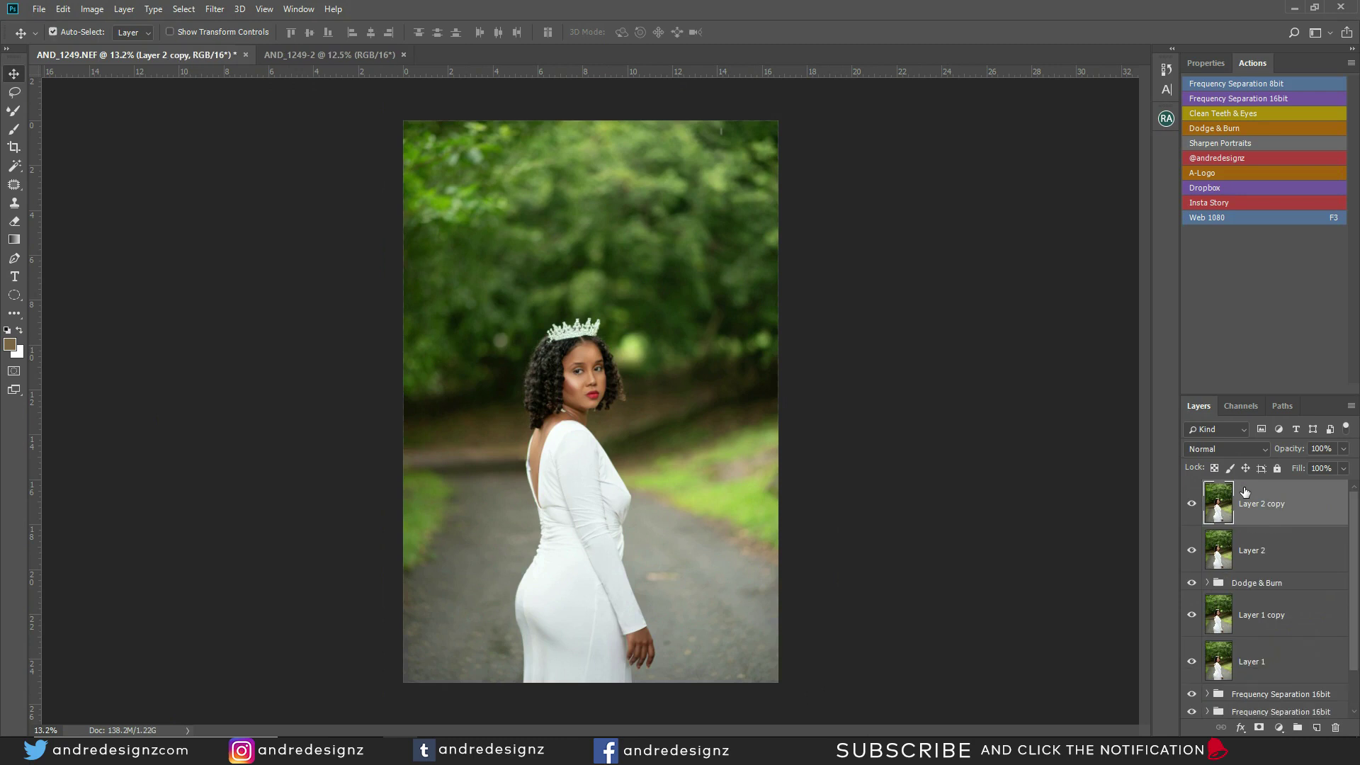
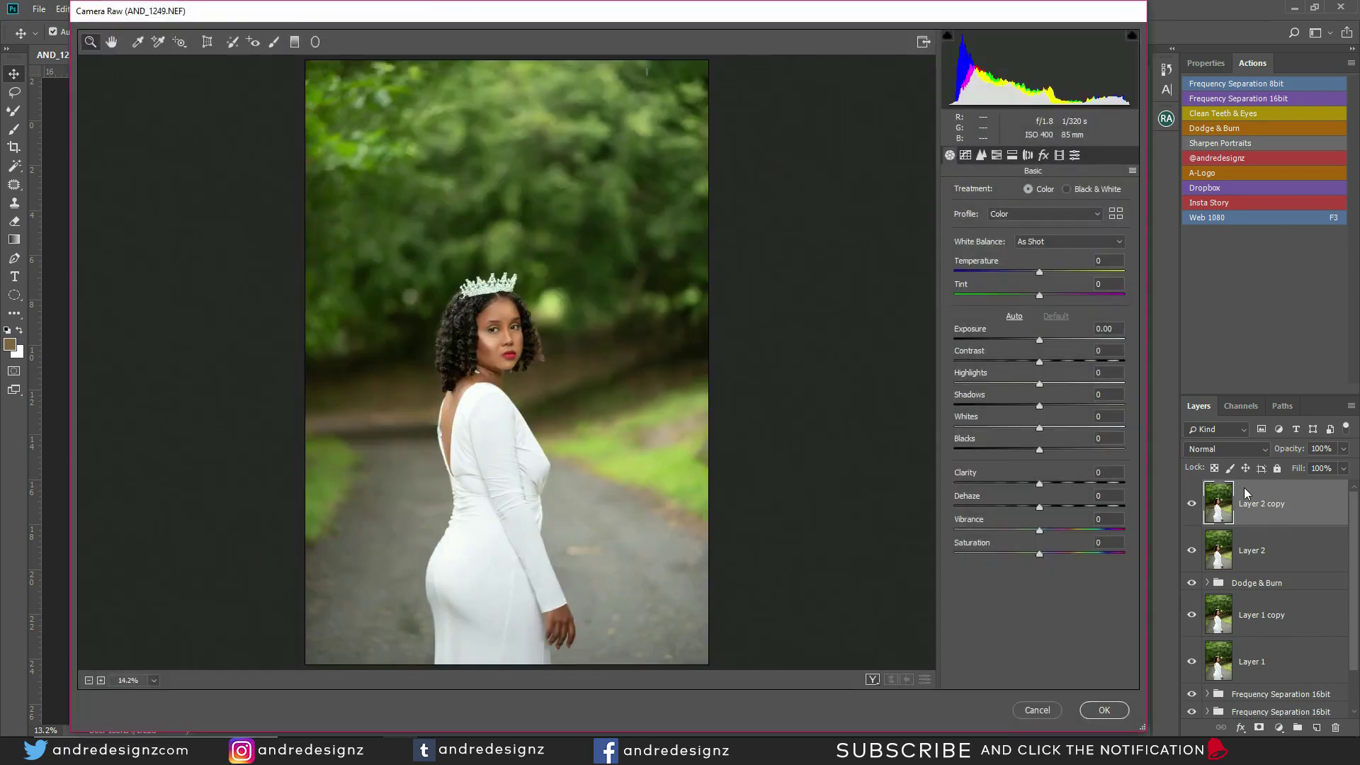
Apply the Auto tone adjustments to the duplicated layer in the Camera Raw filter, checking them against the default settings.
left_click(1014, 317)
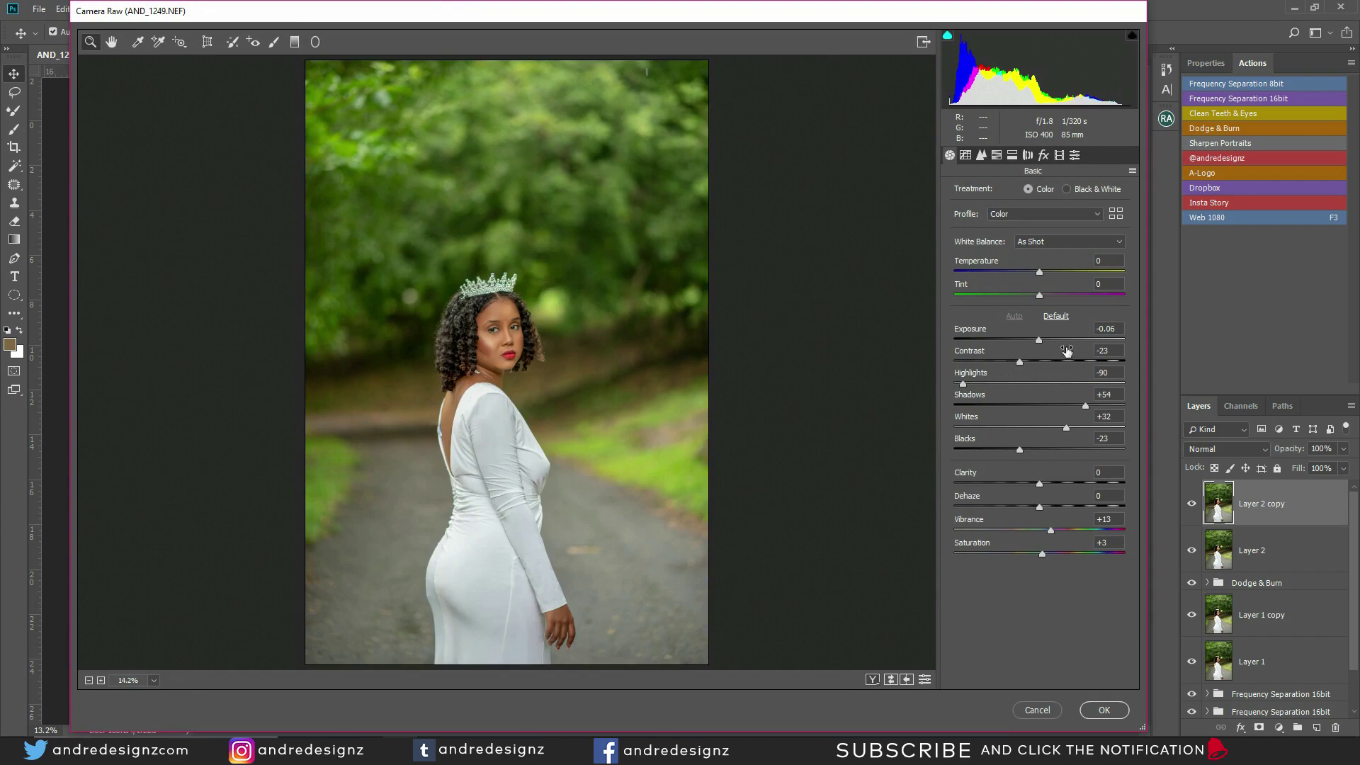
left_click(1057, 316)
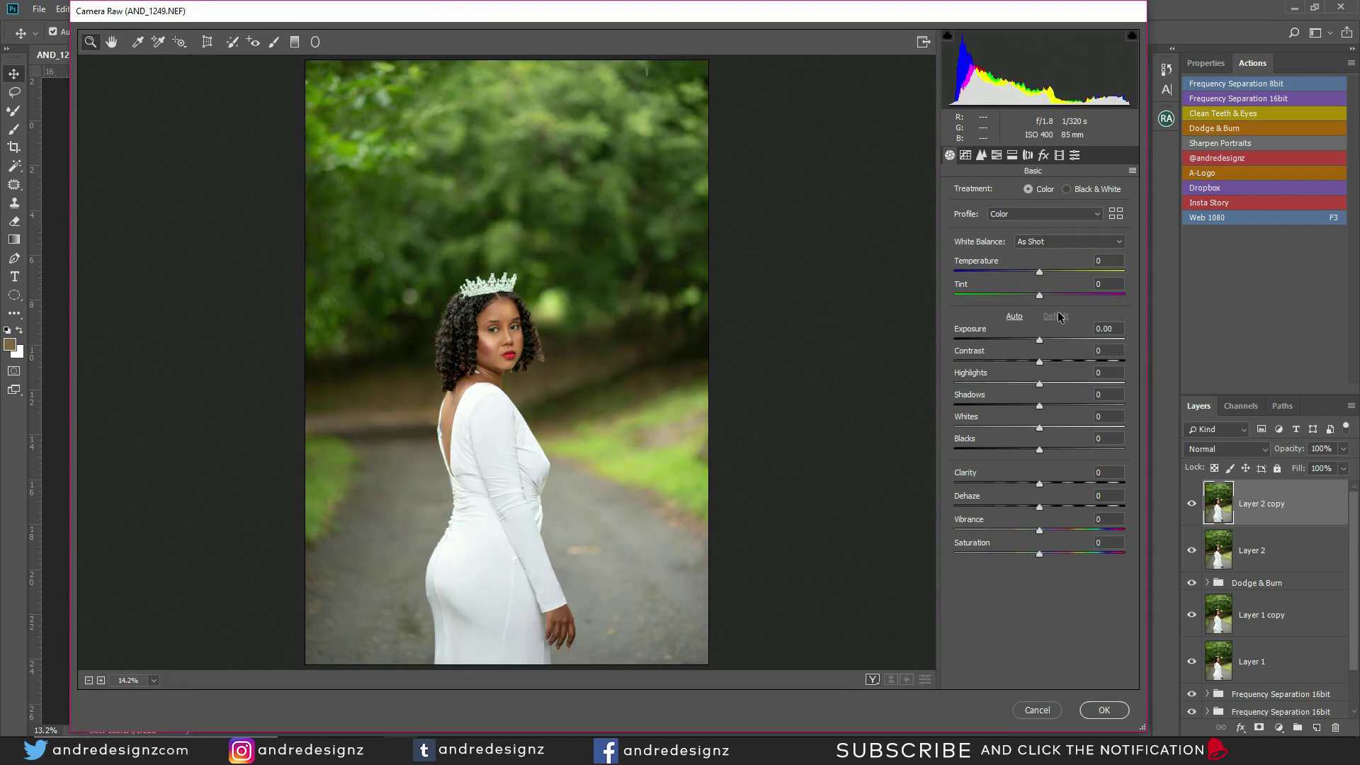
left_click(1020, 320)
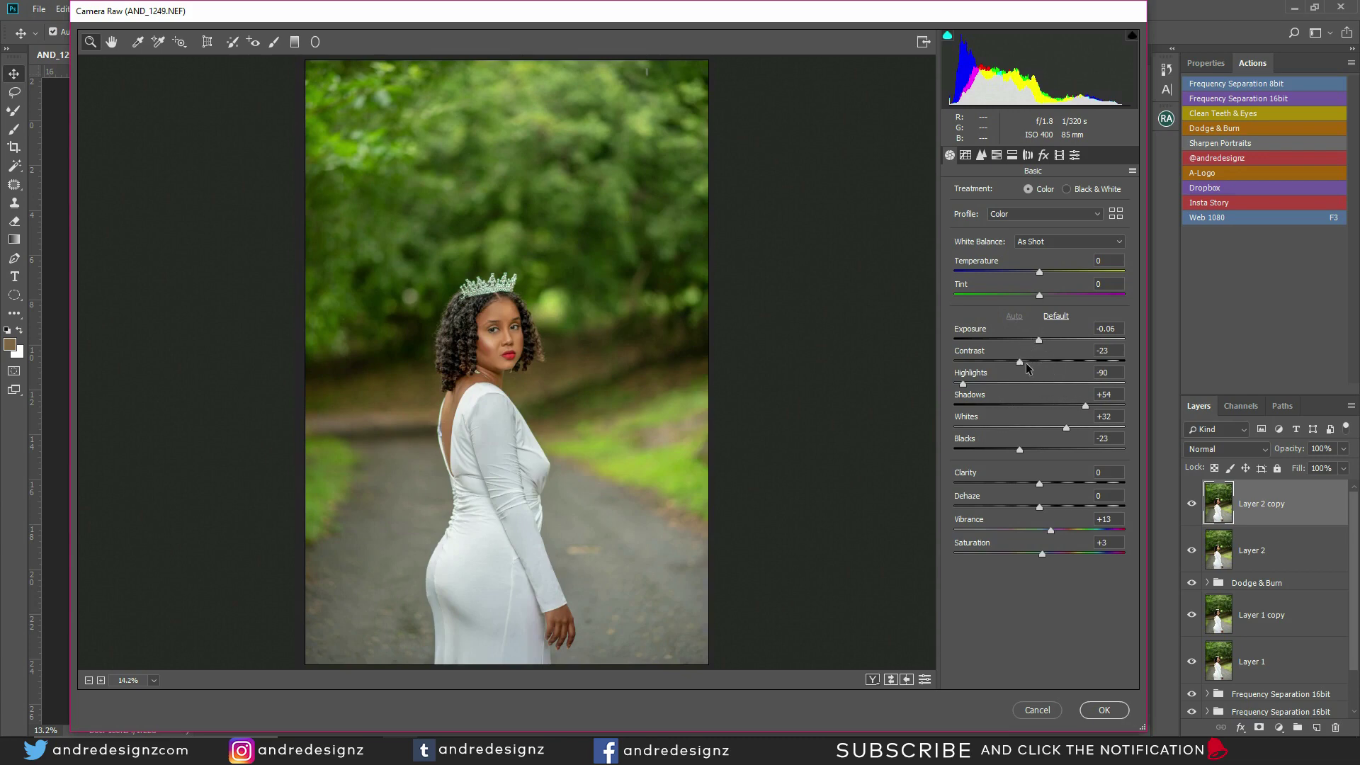
Shift the HSL hue of Yellows to -58 and Greens to -37, and return to the Basic adjustments.
left_click(996, 156)
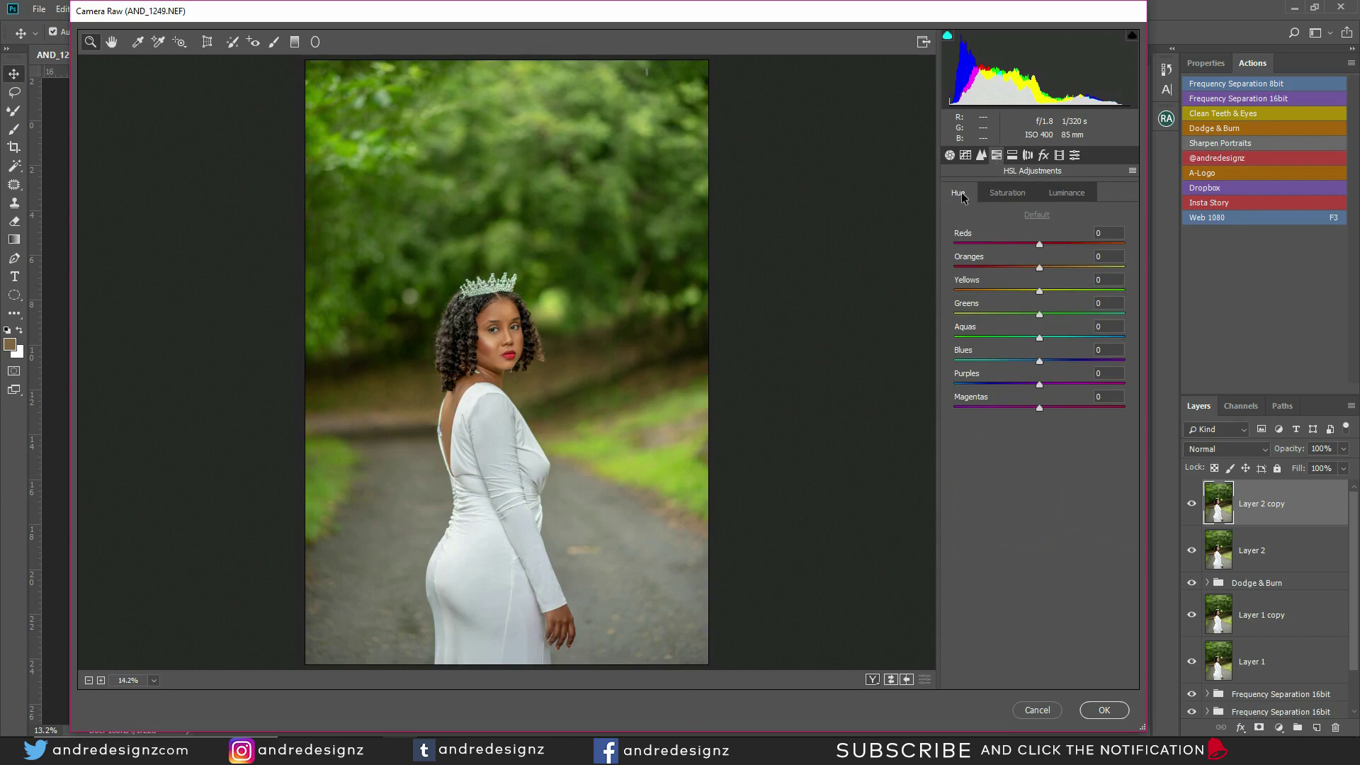
left_click_drag(1039, 292, 1010, 322)
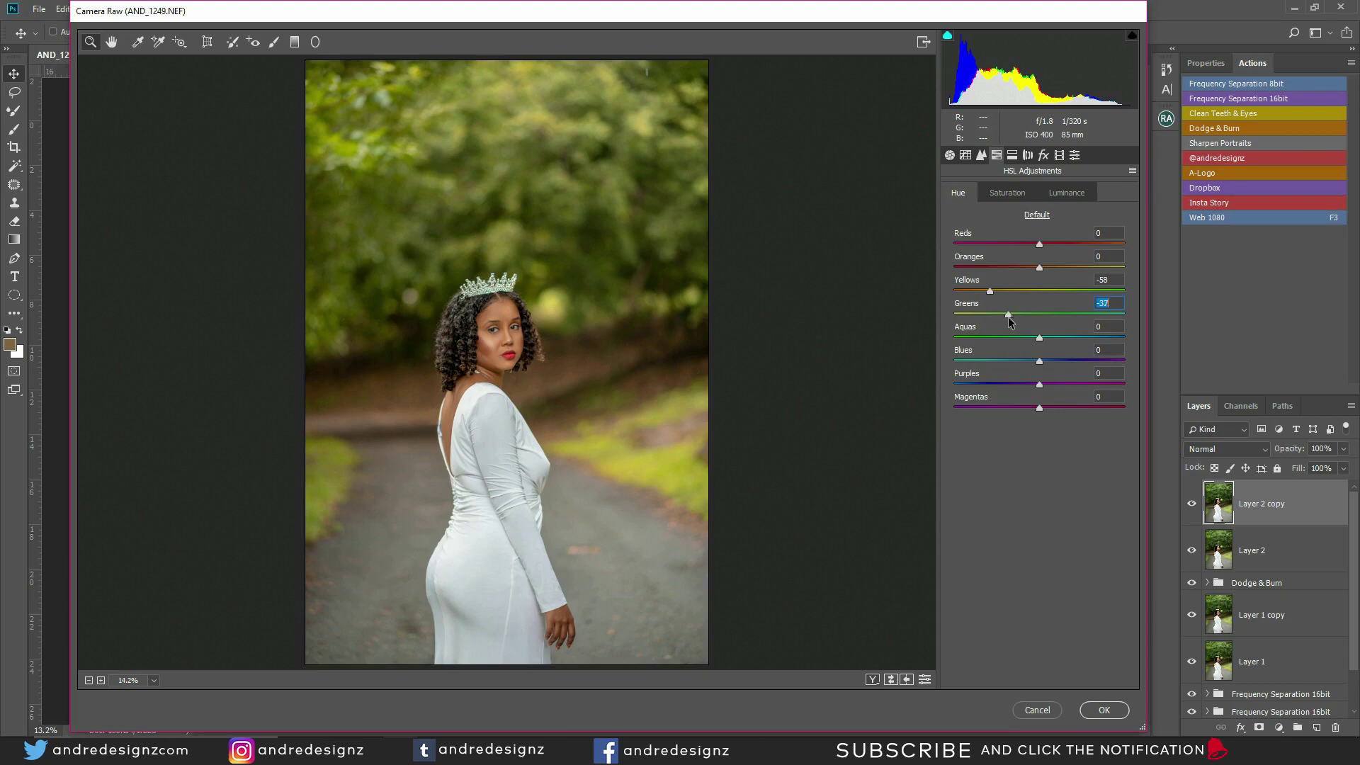
left_click(950, 155)
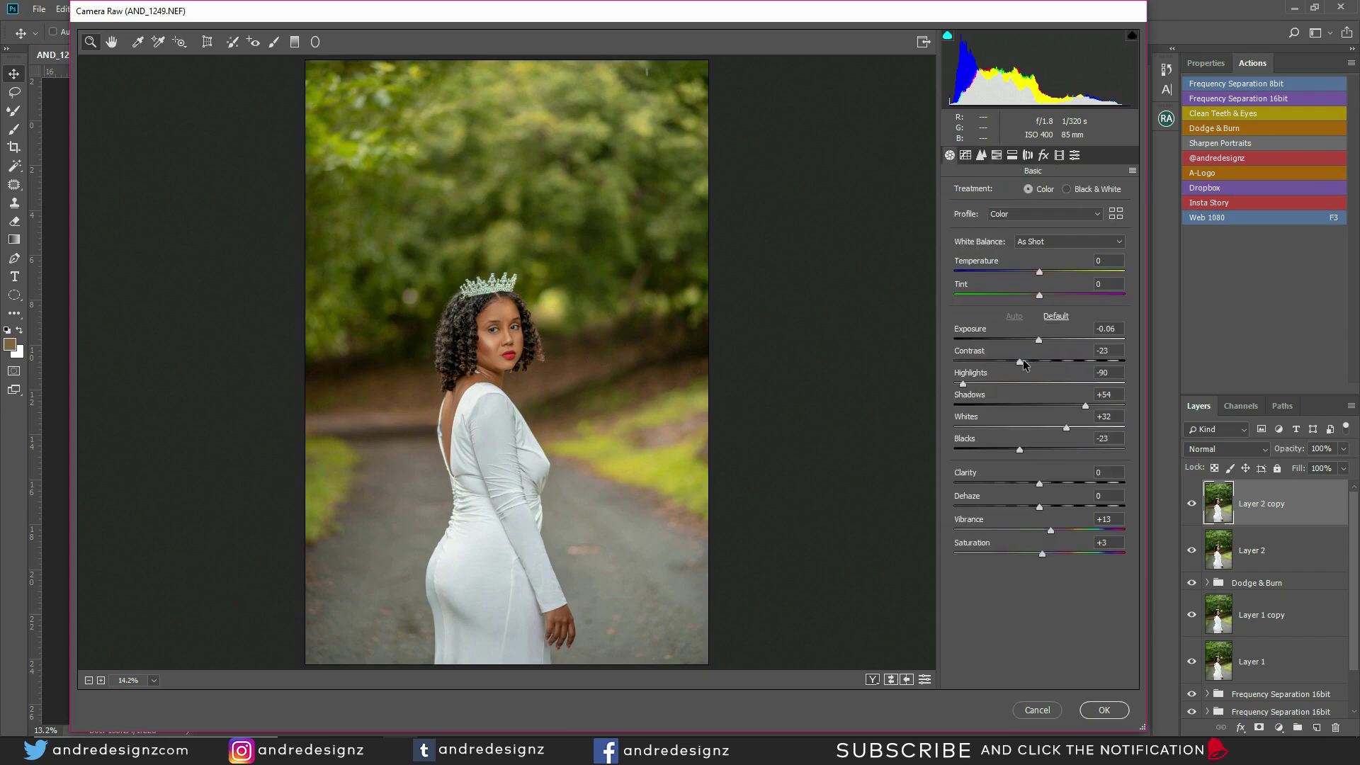
Set Contrast to +2, Dehaze to +12 and Shadows to +78, and apply the Camera Raw filter.
left_click_drag(1022, 362, 1040, 363)
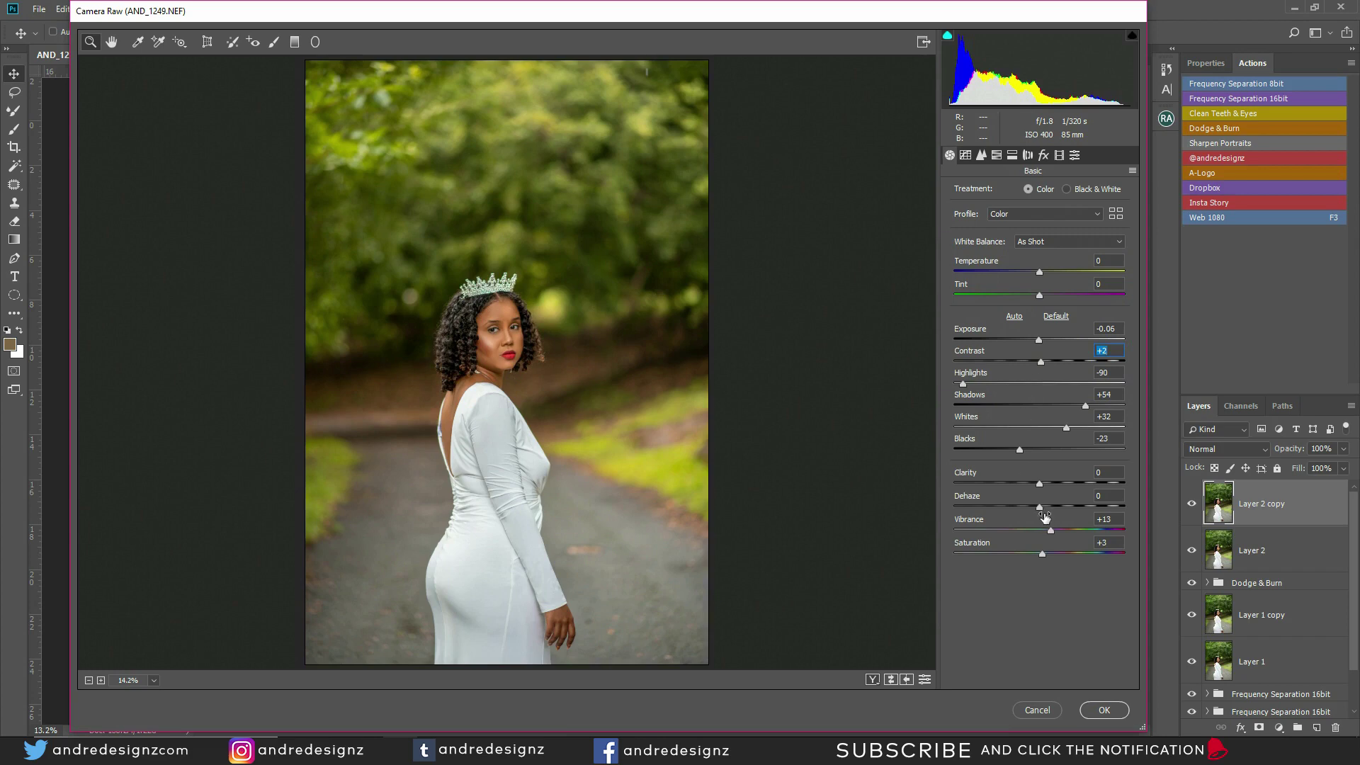
mouse_move(1039, 508)
left_mouse_down()
mouse_move(1068, 504)
mouse_move(1054, 509)
left_mouse_up()
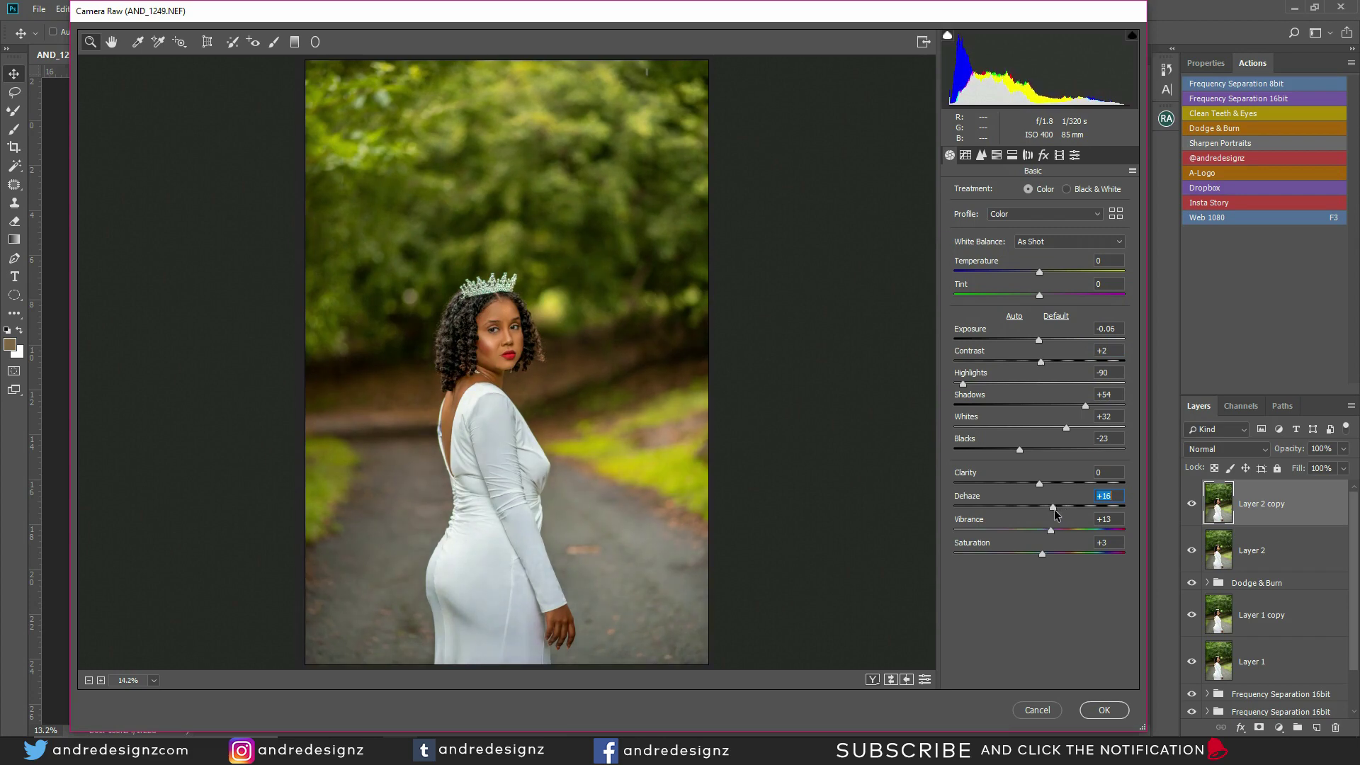
left_click_drag(1088, 409, 1109, 408)
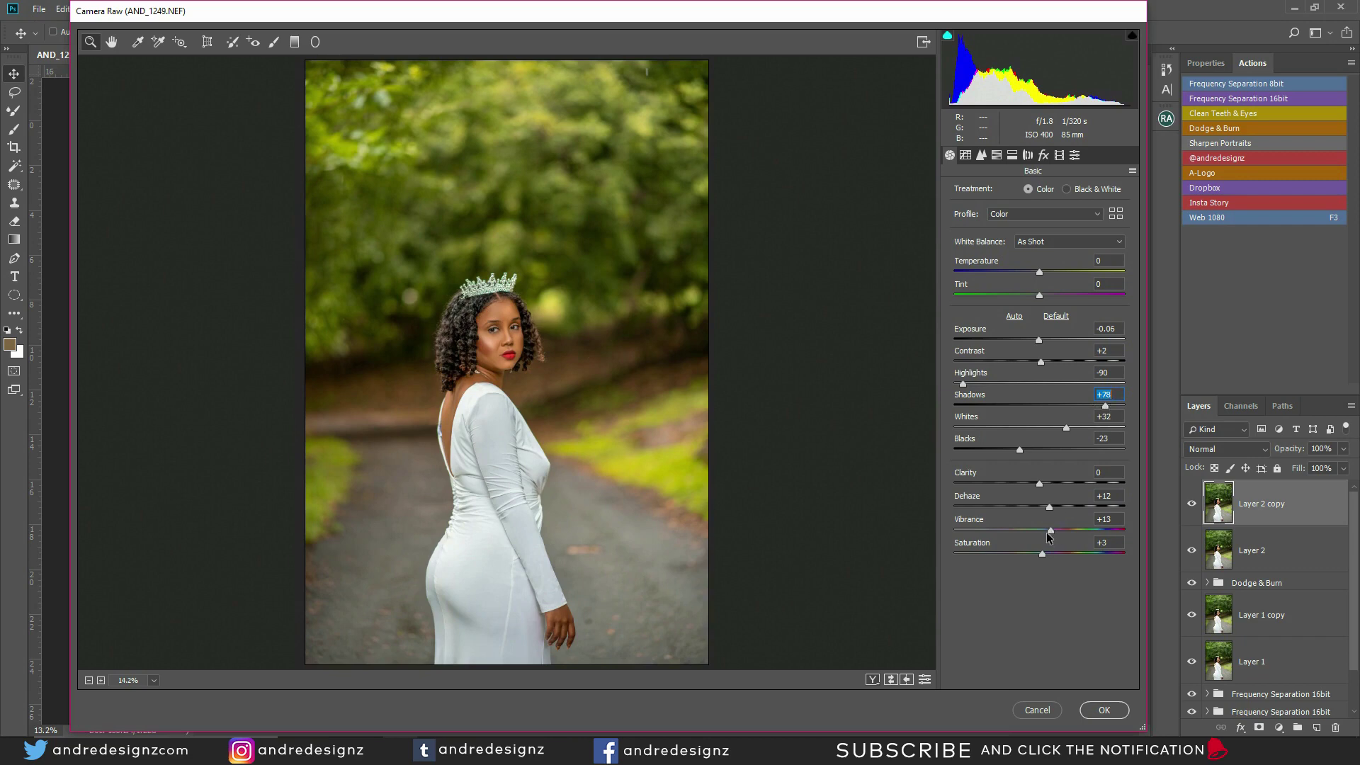
left_click(1119, 716)
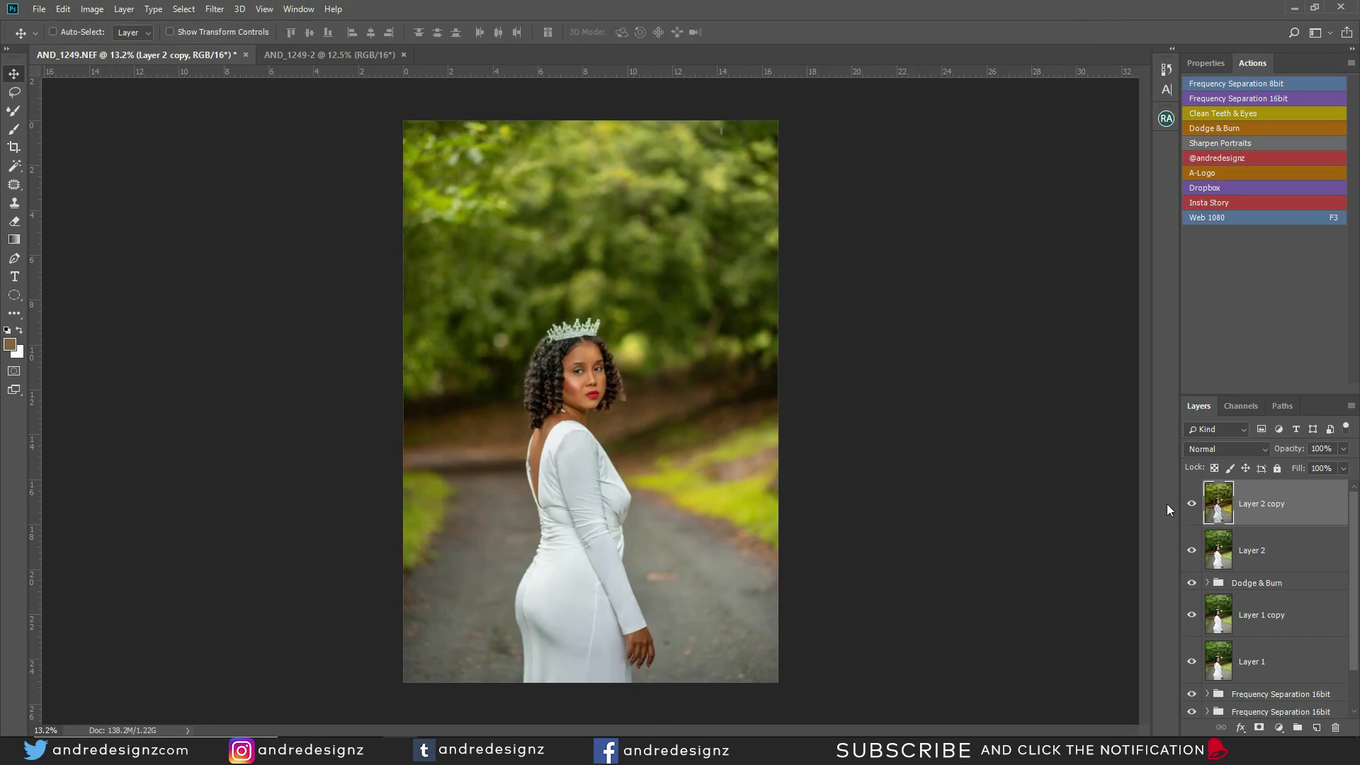
Compare the image with and without the graded Layer 2 copy, checking the woman up close.
left_click(1193, 505)
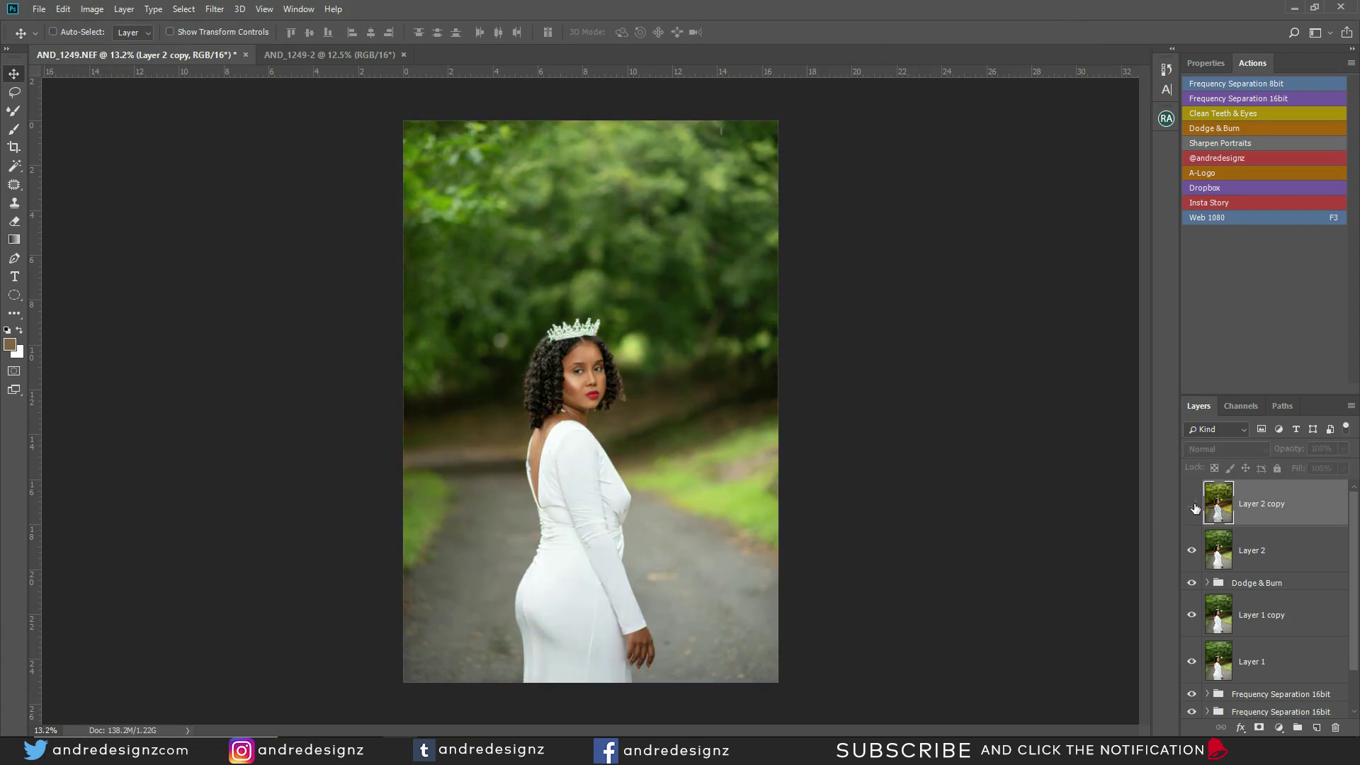
left_click(1192, 505)
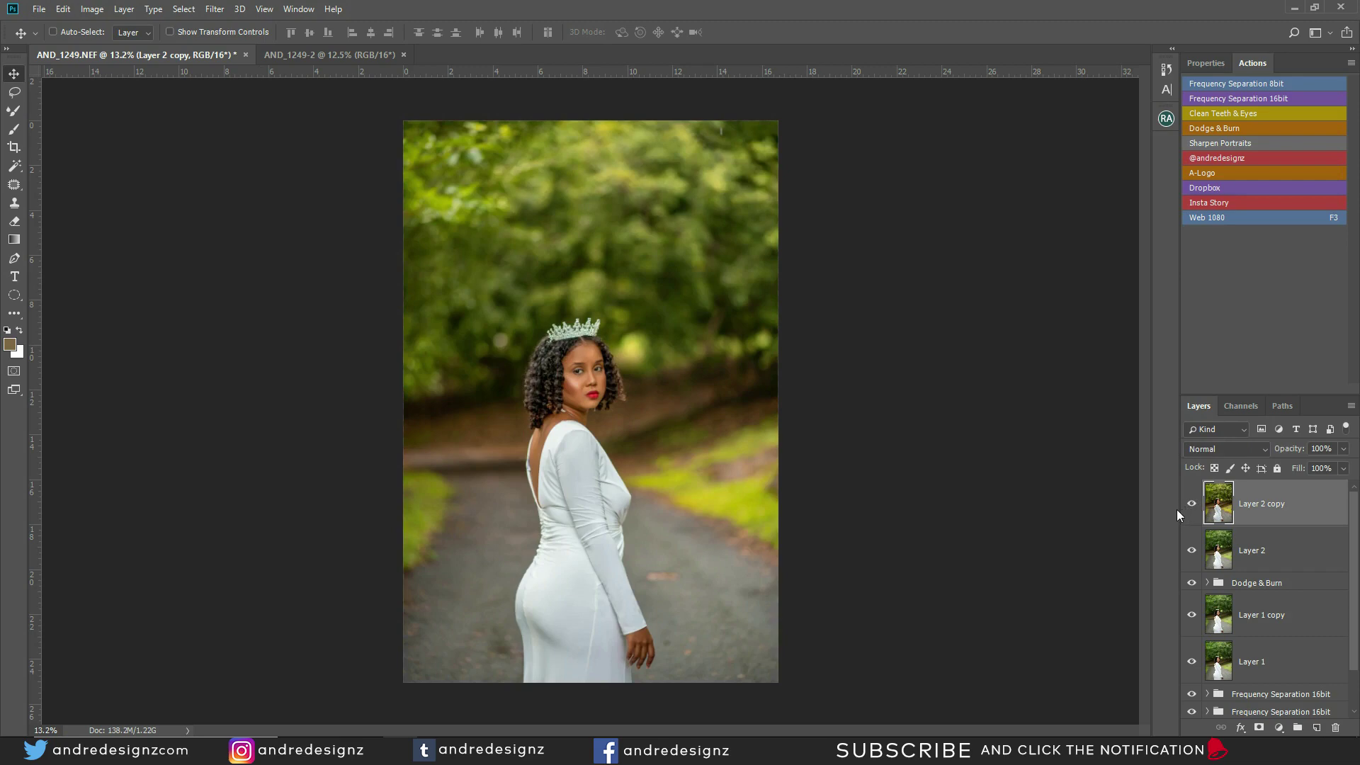
scroll(686, 441, "up", 5)
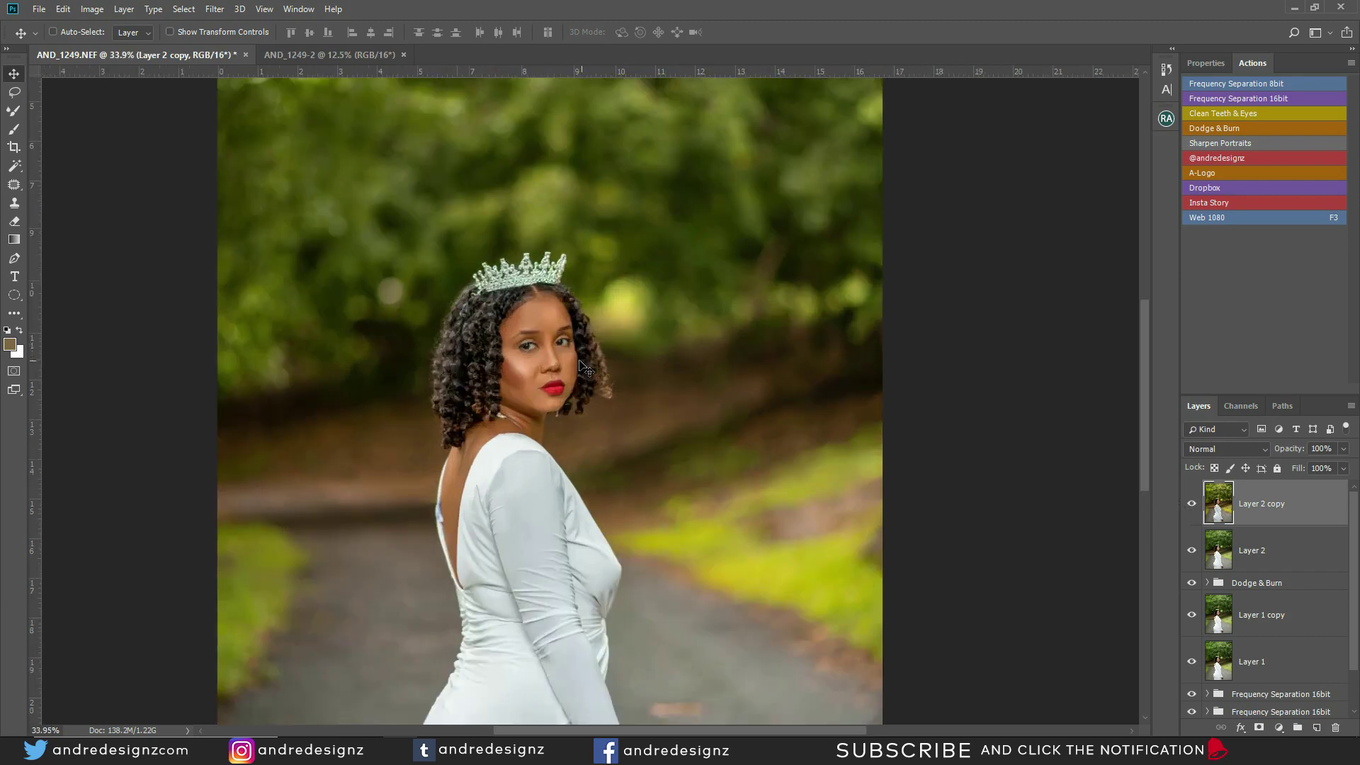
scroll(581, 367, "down", 5)
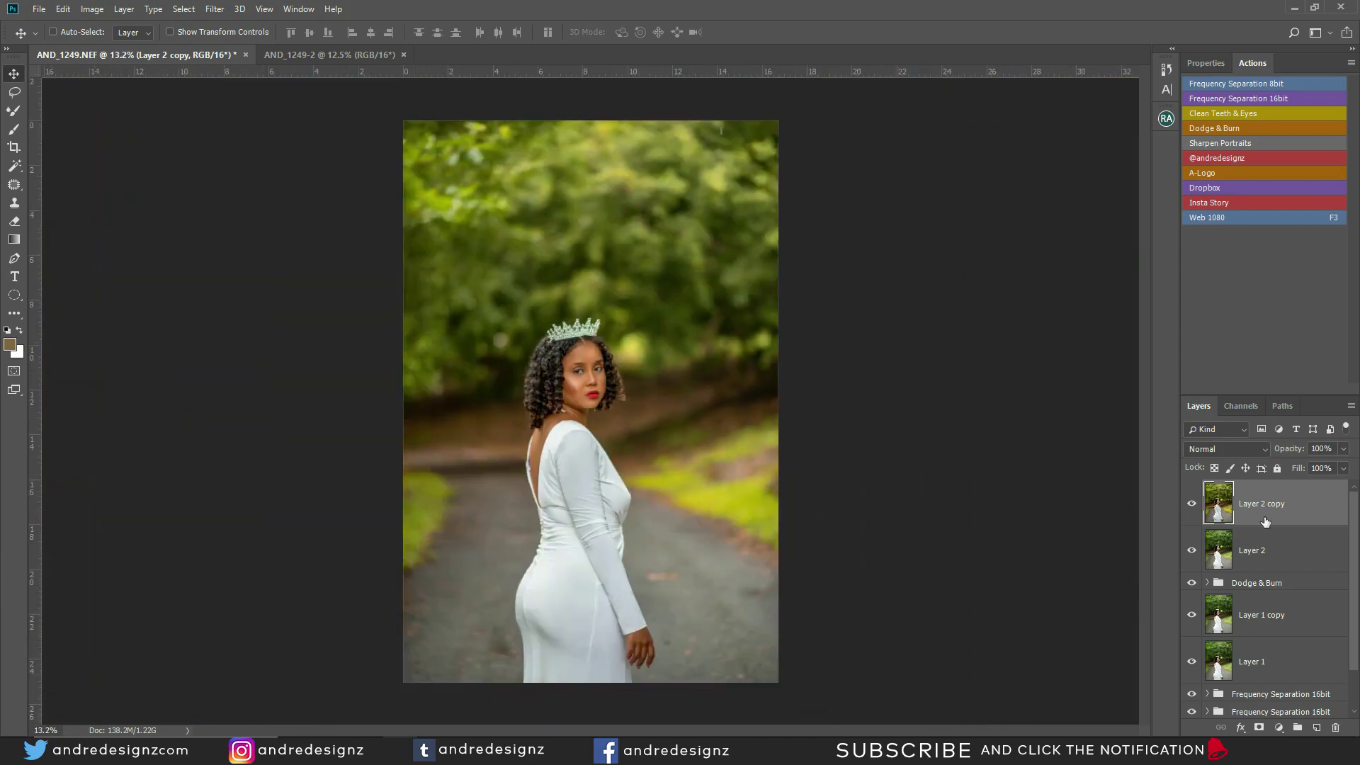
Add a Color Balance adjustment layer with the Yellow–Blue value of the Shadows set to 5.
left_click(1277, 726)
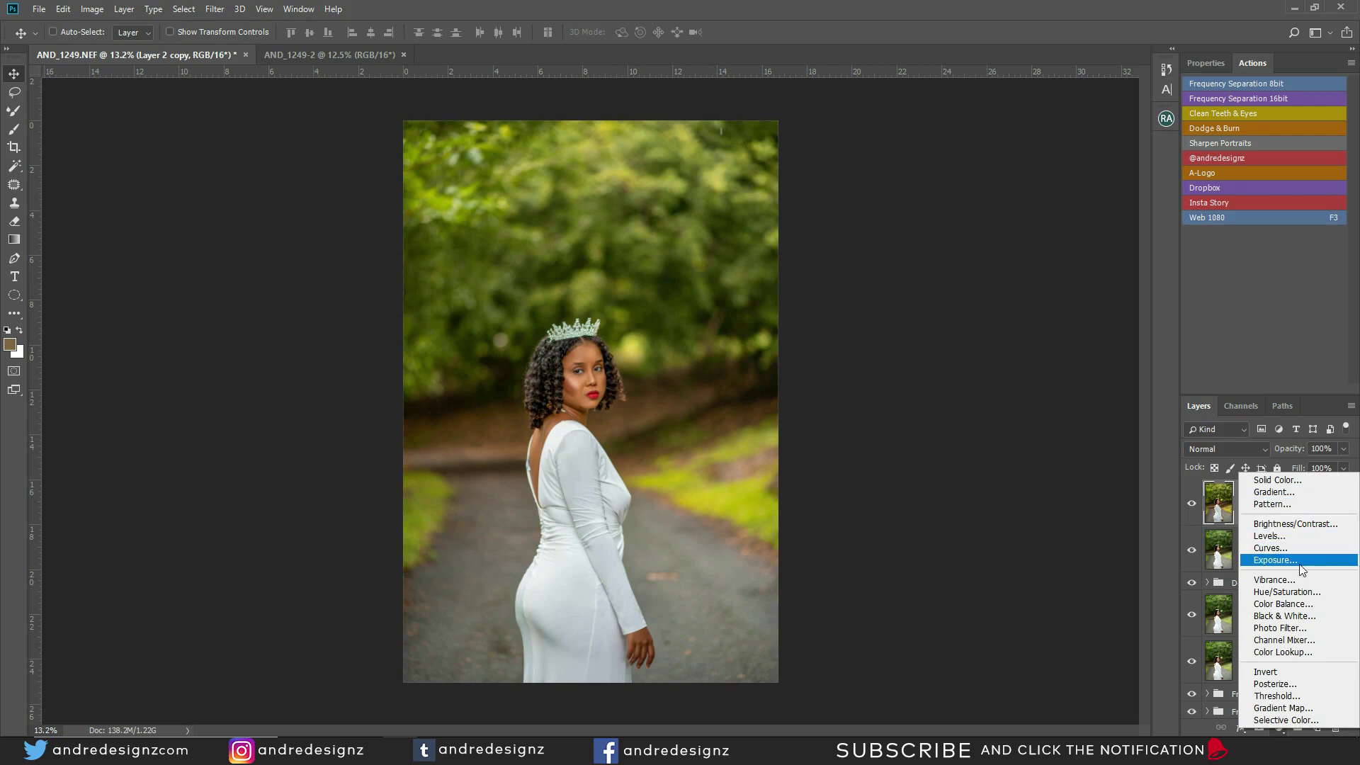
left_click(1306, 607)
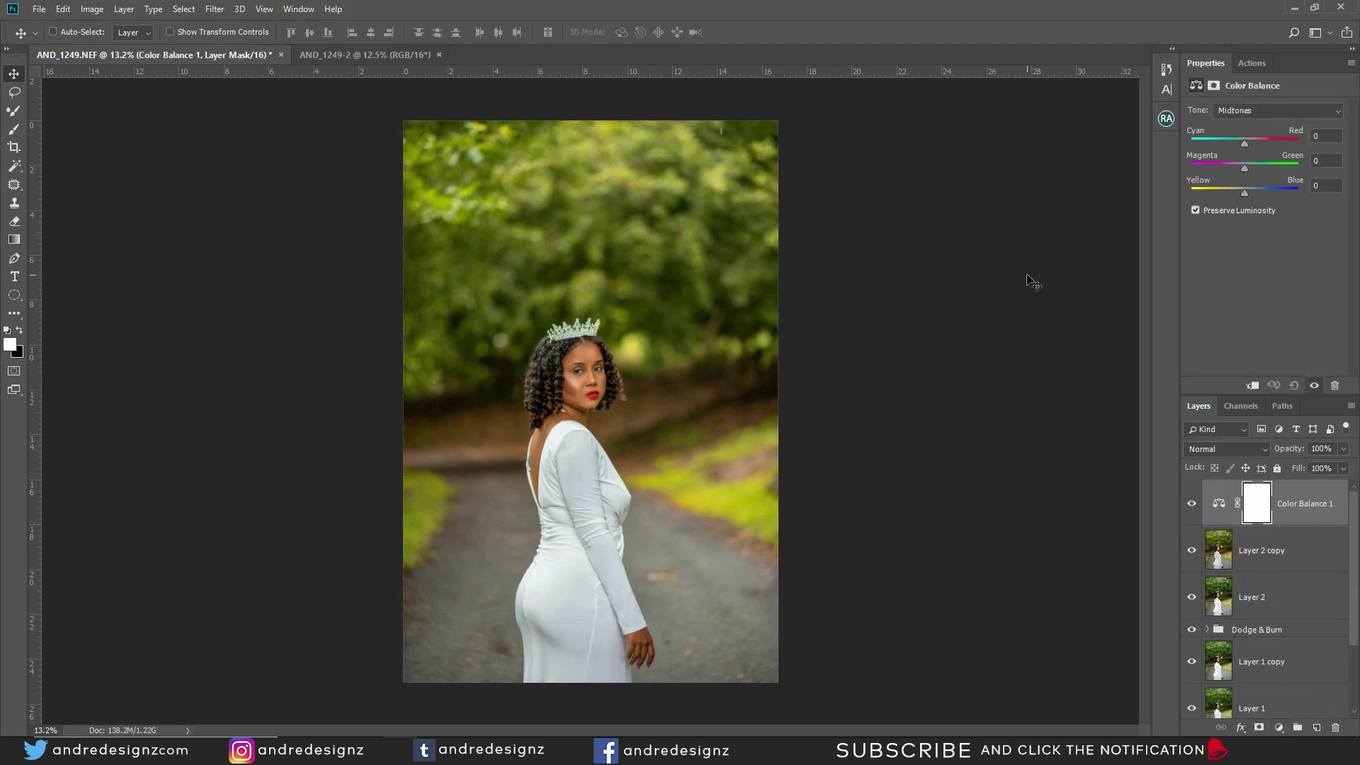
left_click(1277, 107)
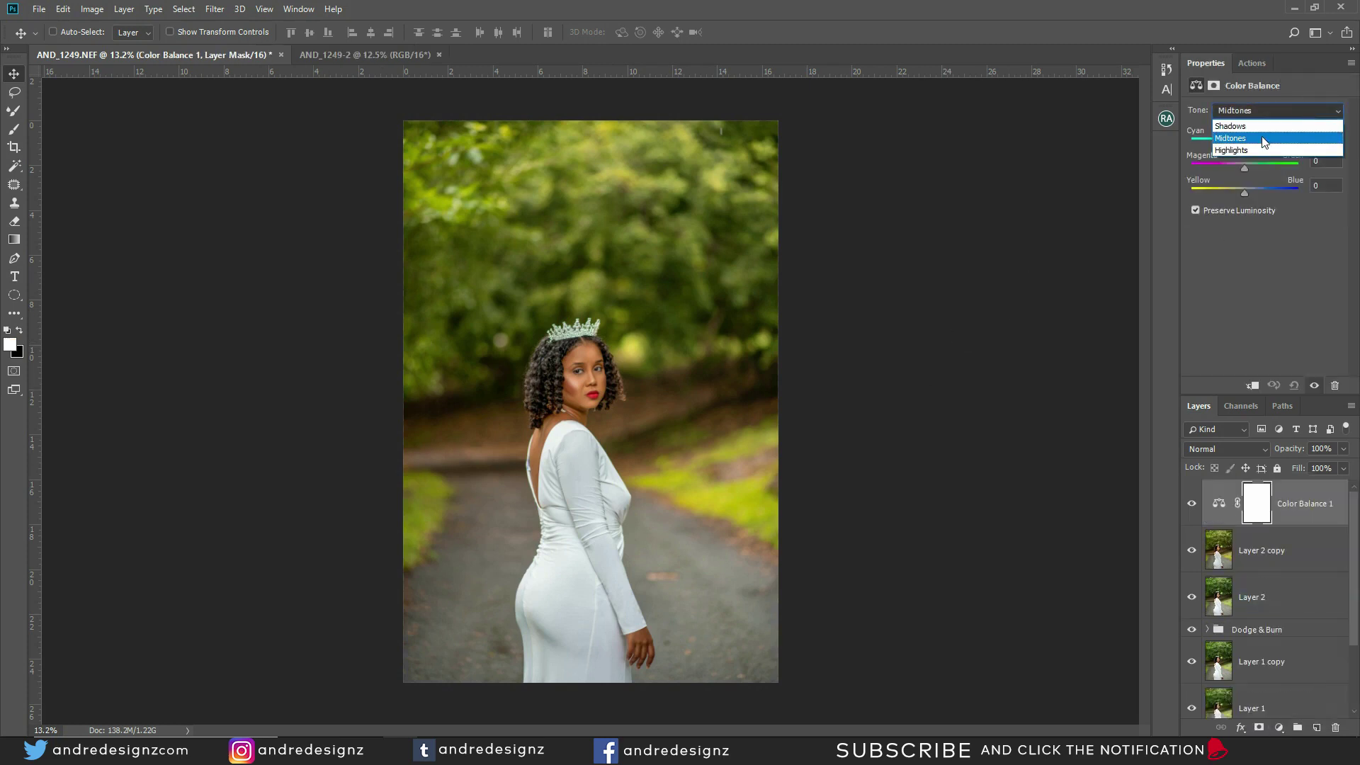
left_click(1262, 129)
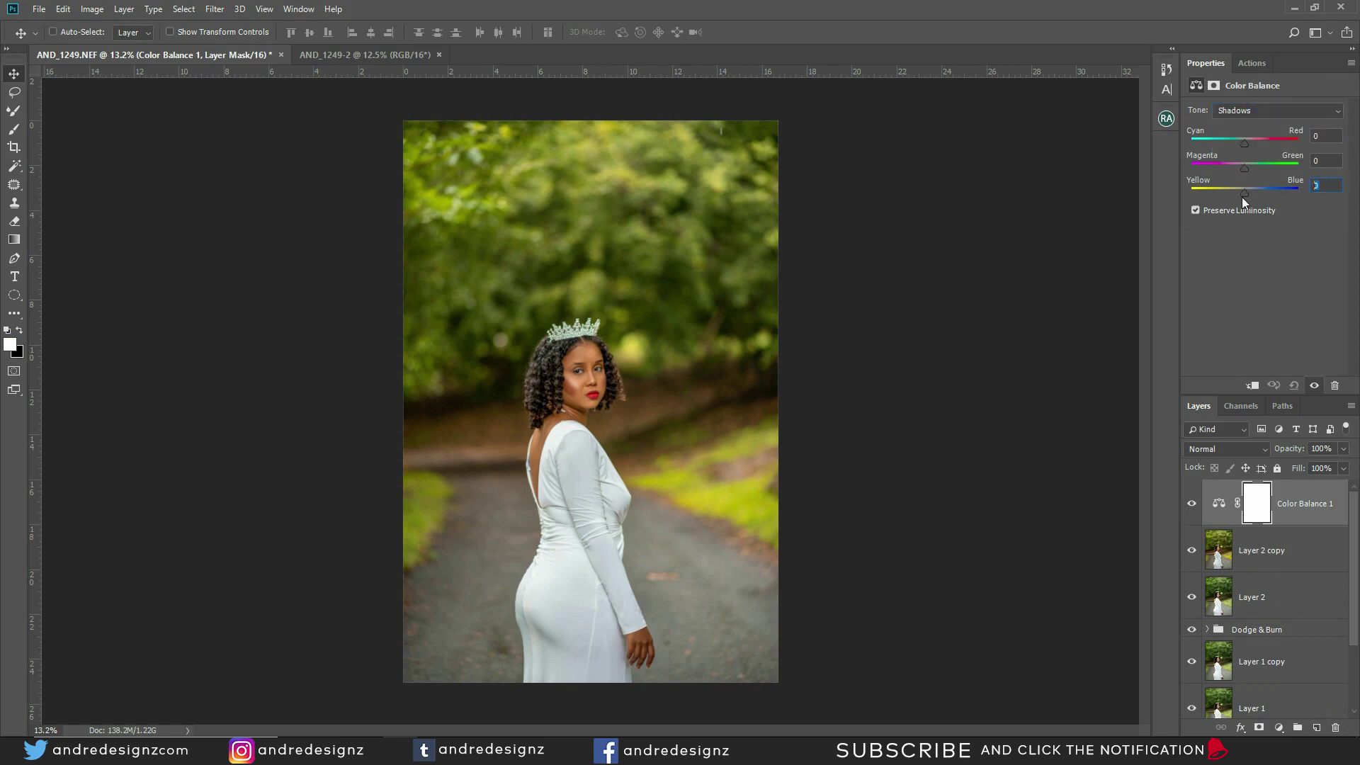
type("5")
Compare the portrait with and without the Color Balance layer, and flatten all layers into the Background.
left_click(1193, 504)
left_click(1193, 504)
left_click(1308, 495)
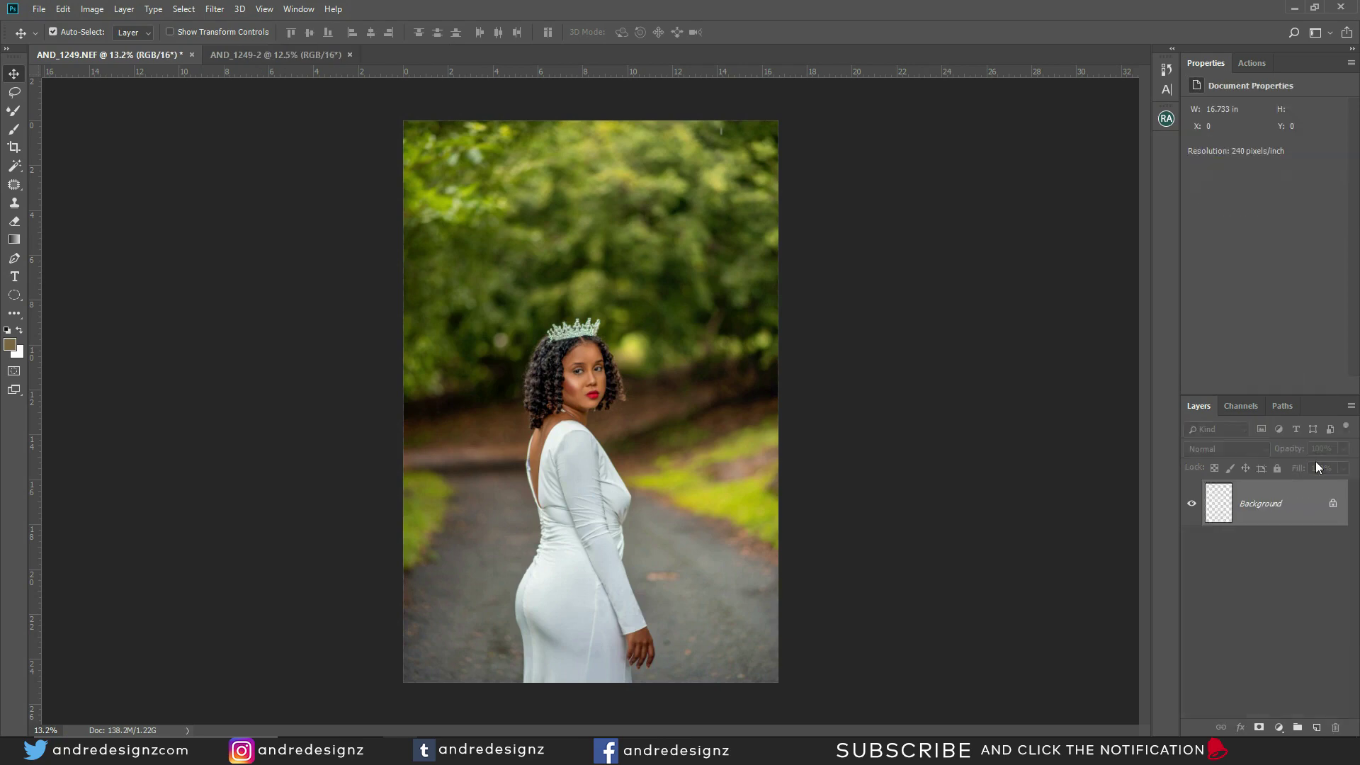
Create a new layer for covering the tag inside the dress's back opening, with the Brush at size 40 and 18% flow.
scroll(593, 480, "up", 3)
scroll(590, 473, "up", 5)
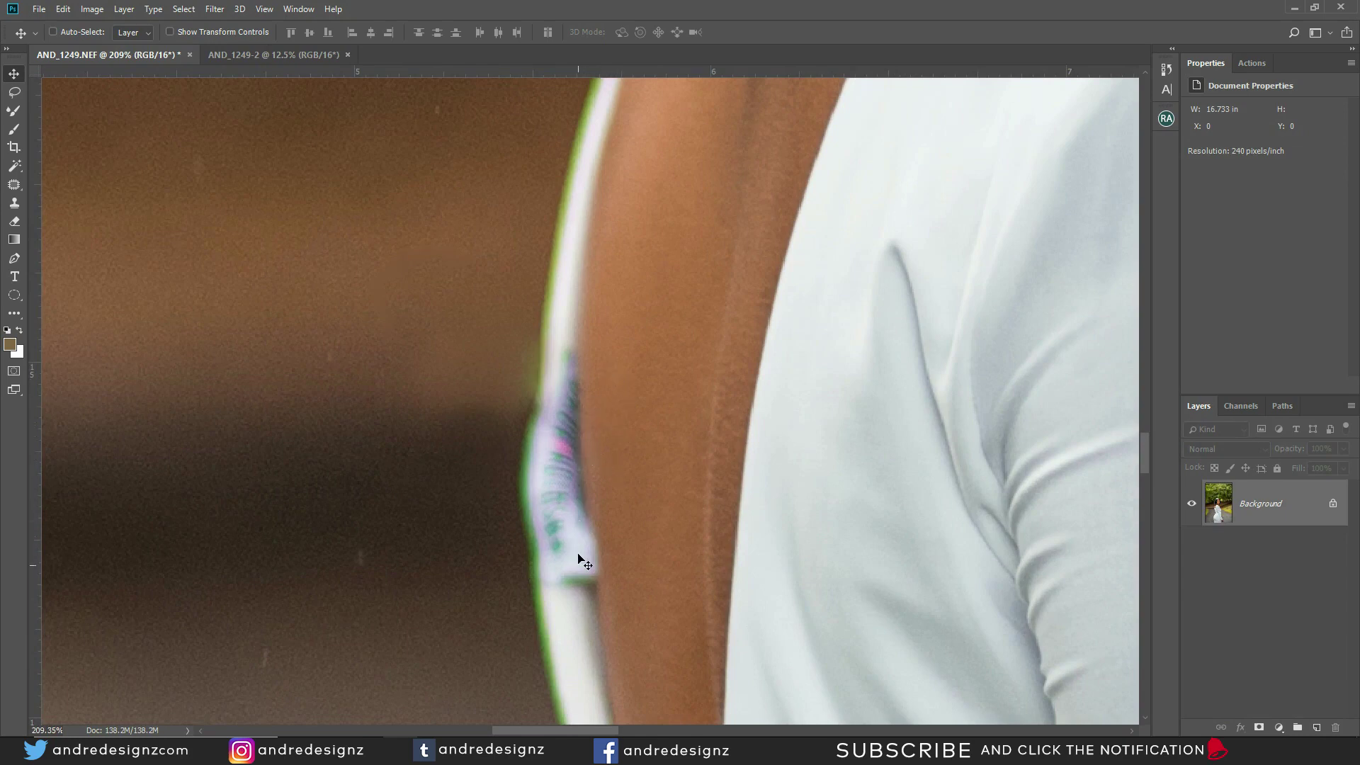
left_click_drag(558, 402, 416, 219)
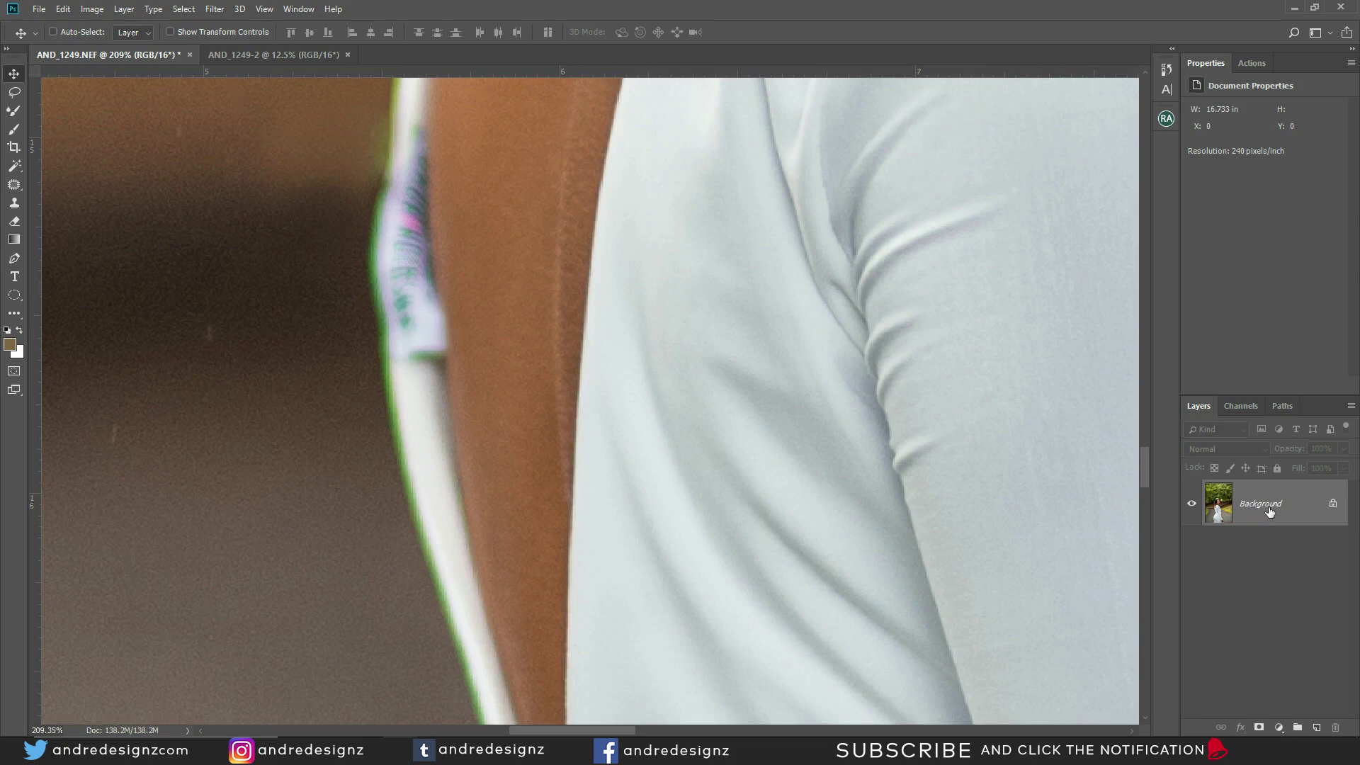
left_click(1315, 727)
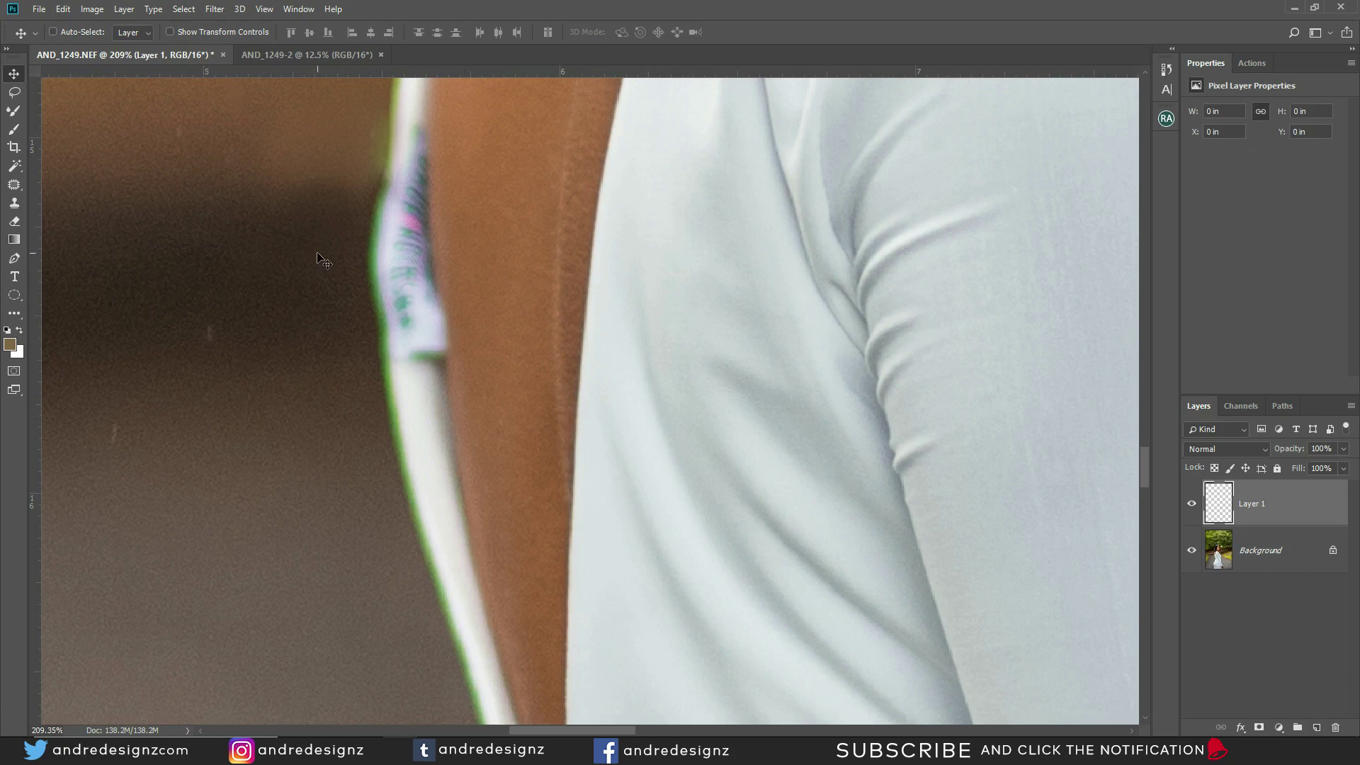
key("b")
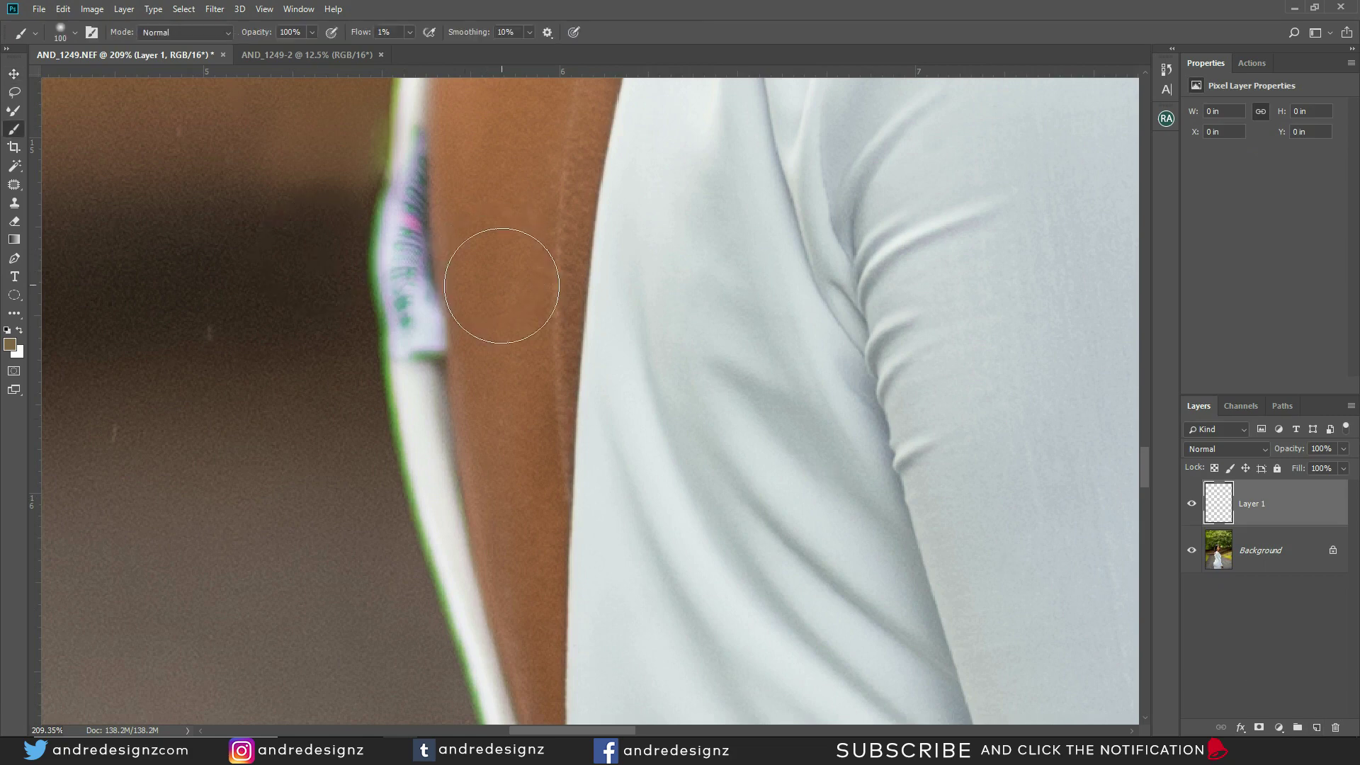
key("bracketleft")
key("bracketleft")
key("bracketleft")
key("bracketleft")
left_click(409, 31)
left_click(421, 49)
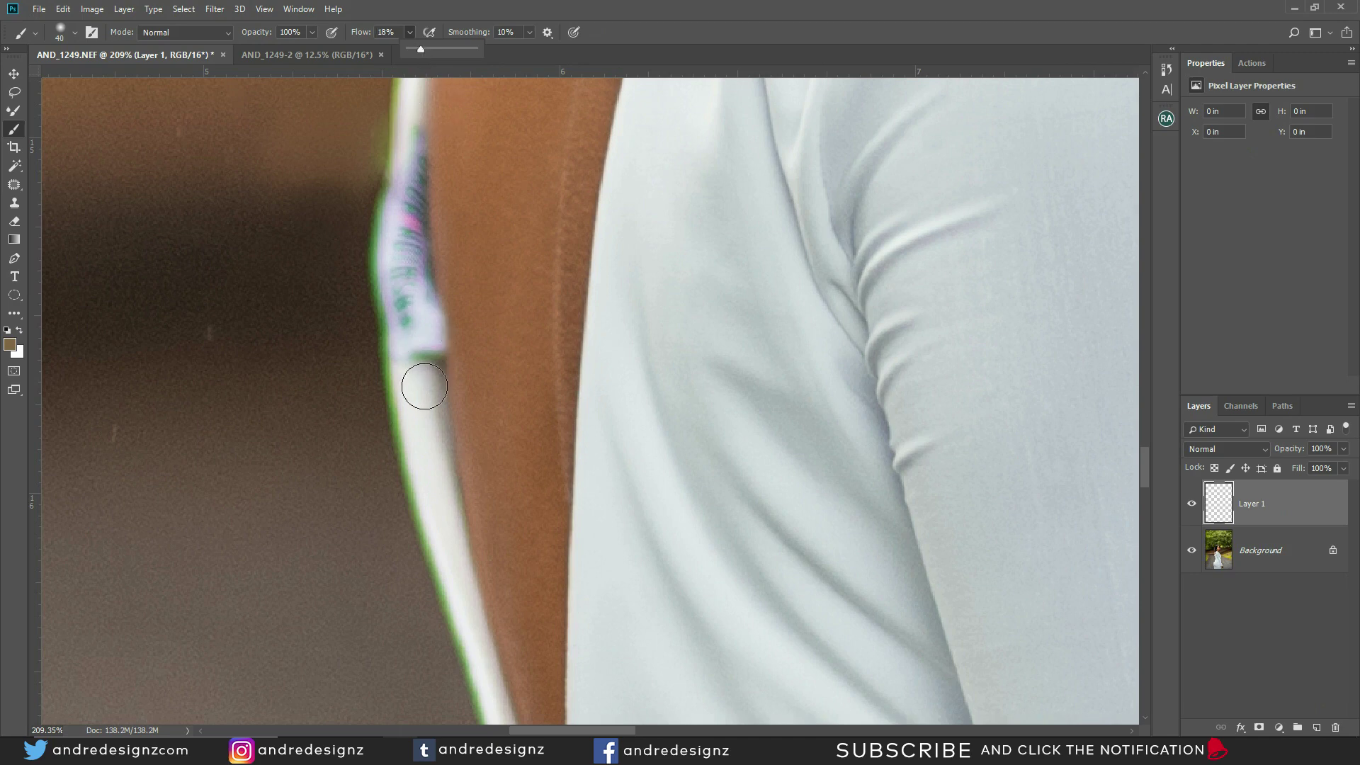
Paint over the clothing tag with colors sampled from the white dress and the skin beside it, reducing the brush to size 20 for the skin.
left_click(415, 379, "alt")
mouse_move(413, 339)
left_mouse_down()
mouse_move(418, 349)
mouse_move(394, 282)
mouse_move(407, 245)
mouse_move(398, 188)
mouse_move(416, 368)
mouse_move(404, 307)
mouse_move(413, 124)
mouse_move(426, 342)
left_mouse_up()
key("bracketleft")
key("bracketleft")
left_click(461, 298, "alt")
left_click_drag(450, 297, 451, 351)
left_click_drag(441, 289, 459, 374)
Check the retouched dress area and the whole portrait, merge Layer 1 into the Background and save the image.
scroll(465, 374, "down", 10)
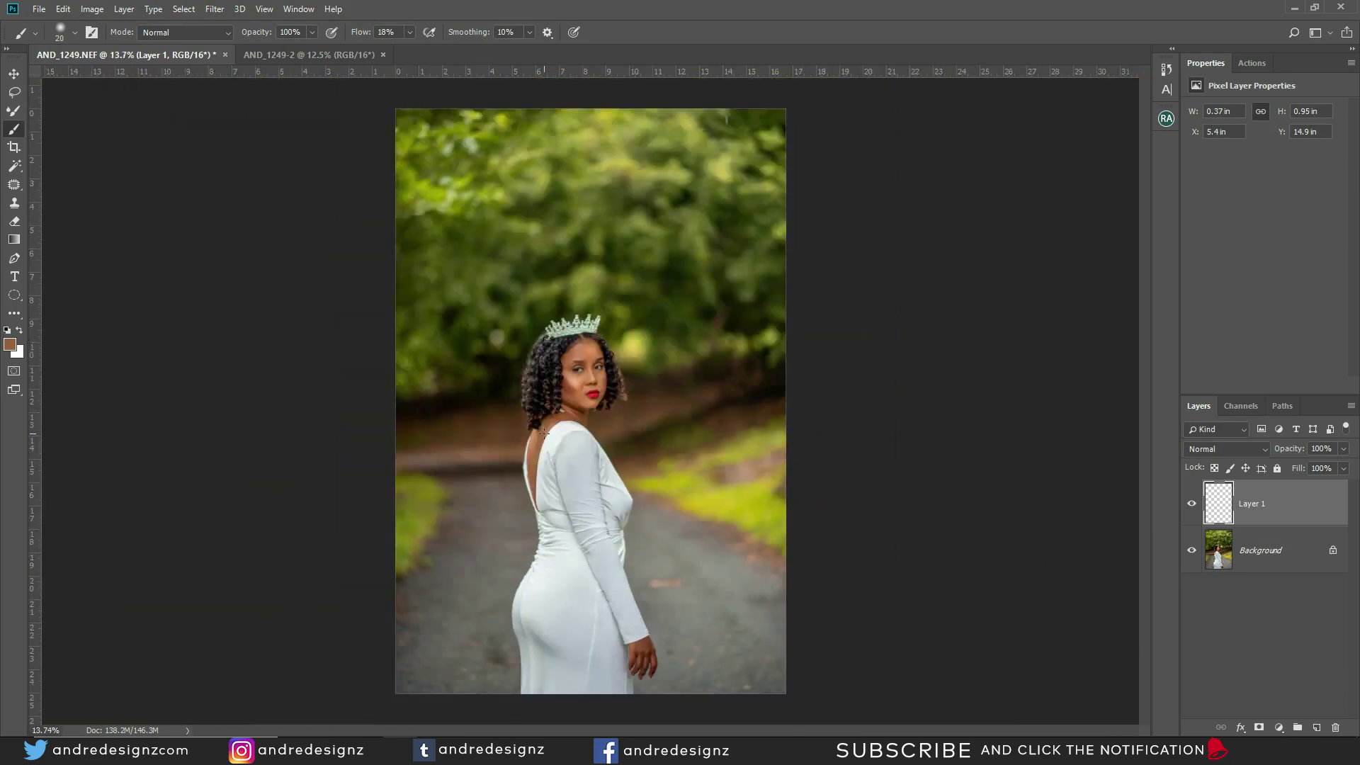
scroll(543, 432, "down", 1)
scroll(500, 472, "up", 6)
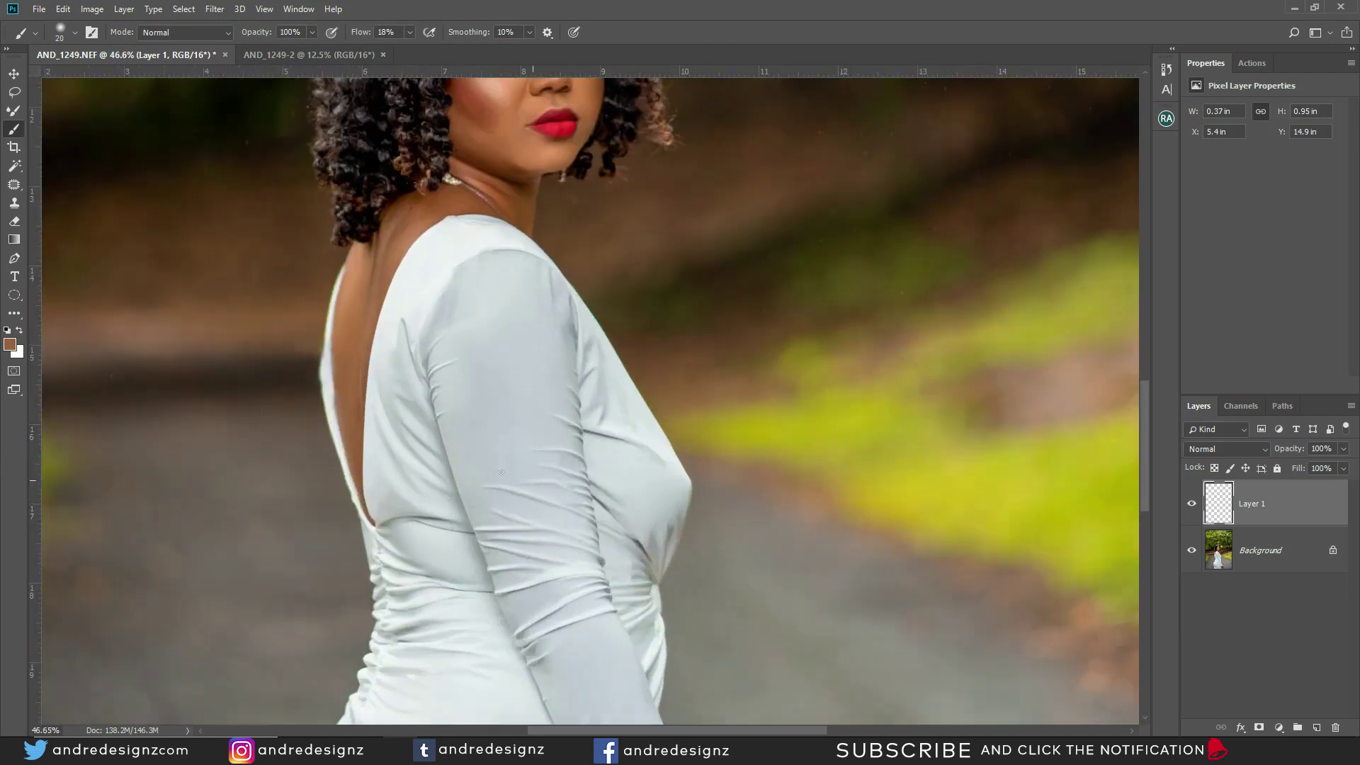
scroll(354, 447, "up", 4)
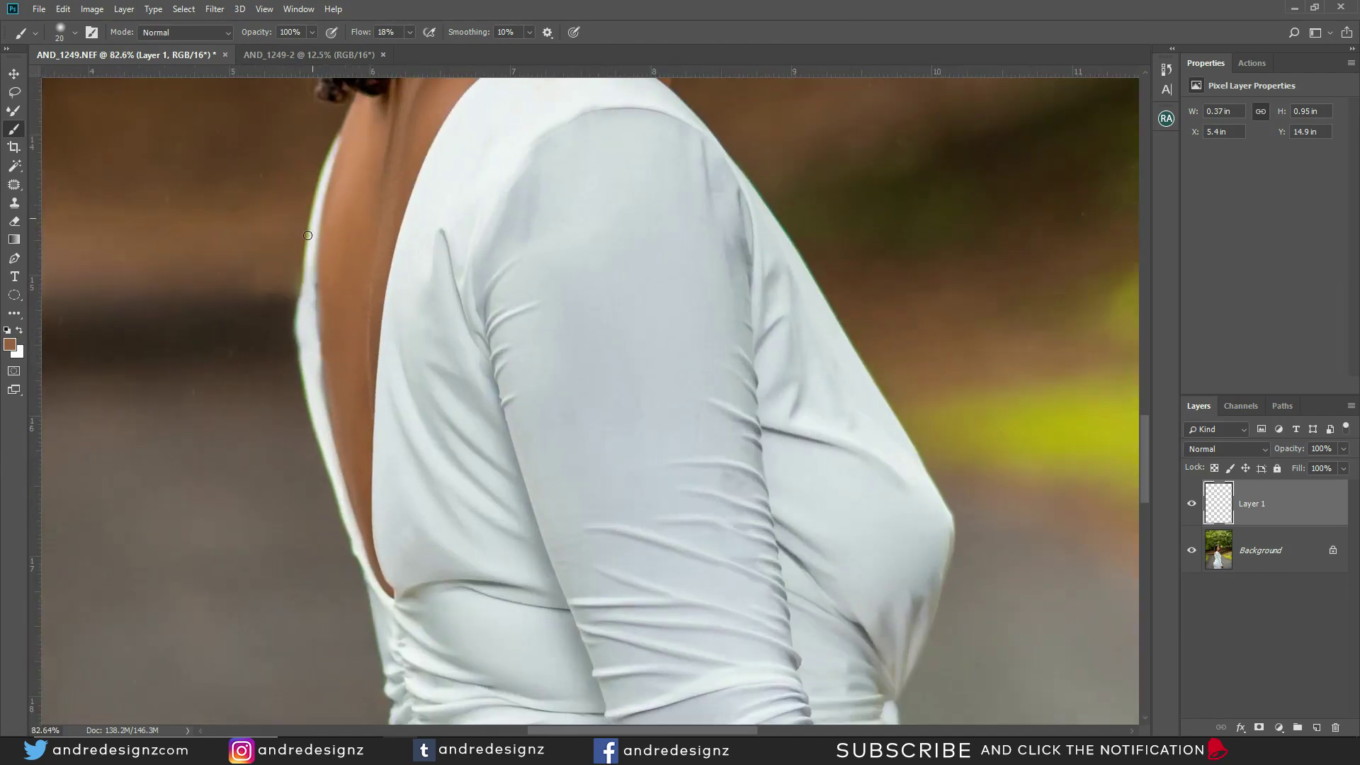
scroll(383, 388, "down", 8)
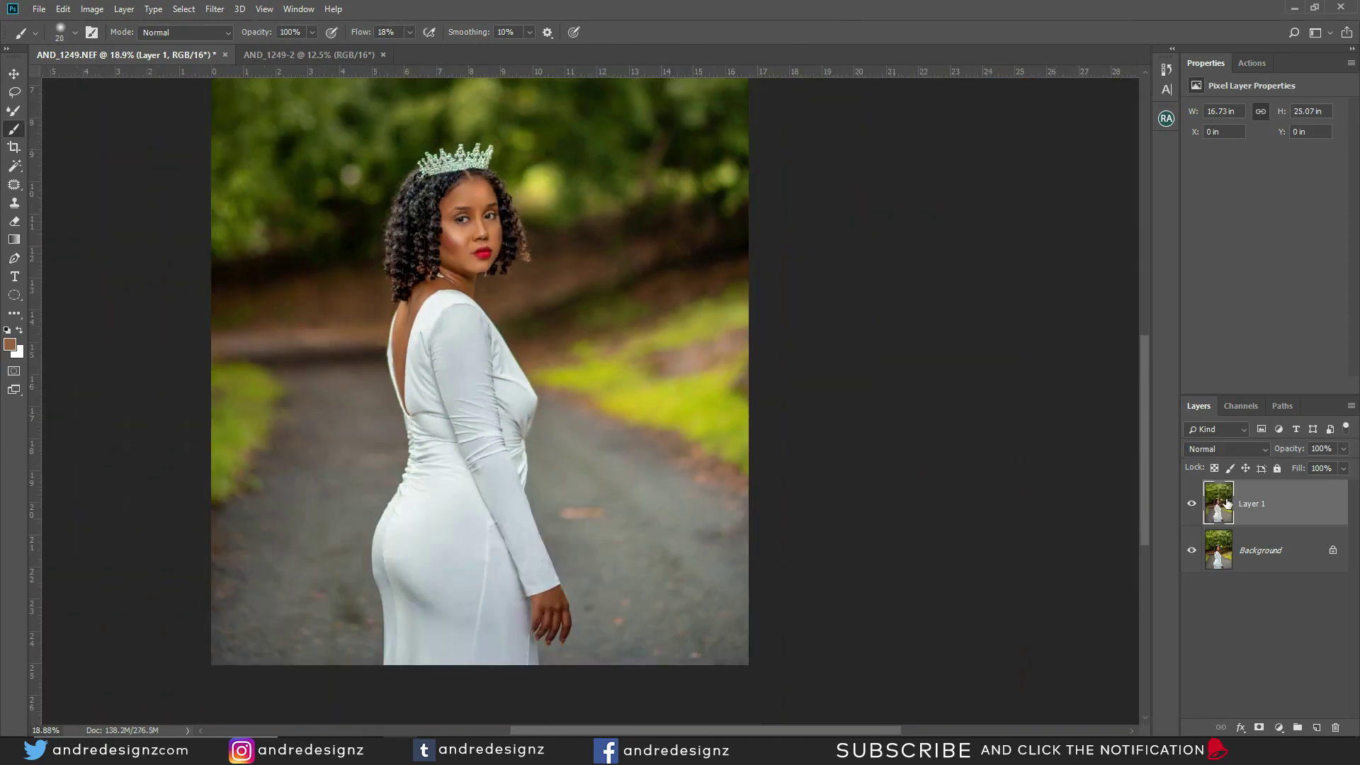
key("ctrl+e")
key("ctrl+s")
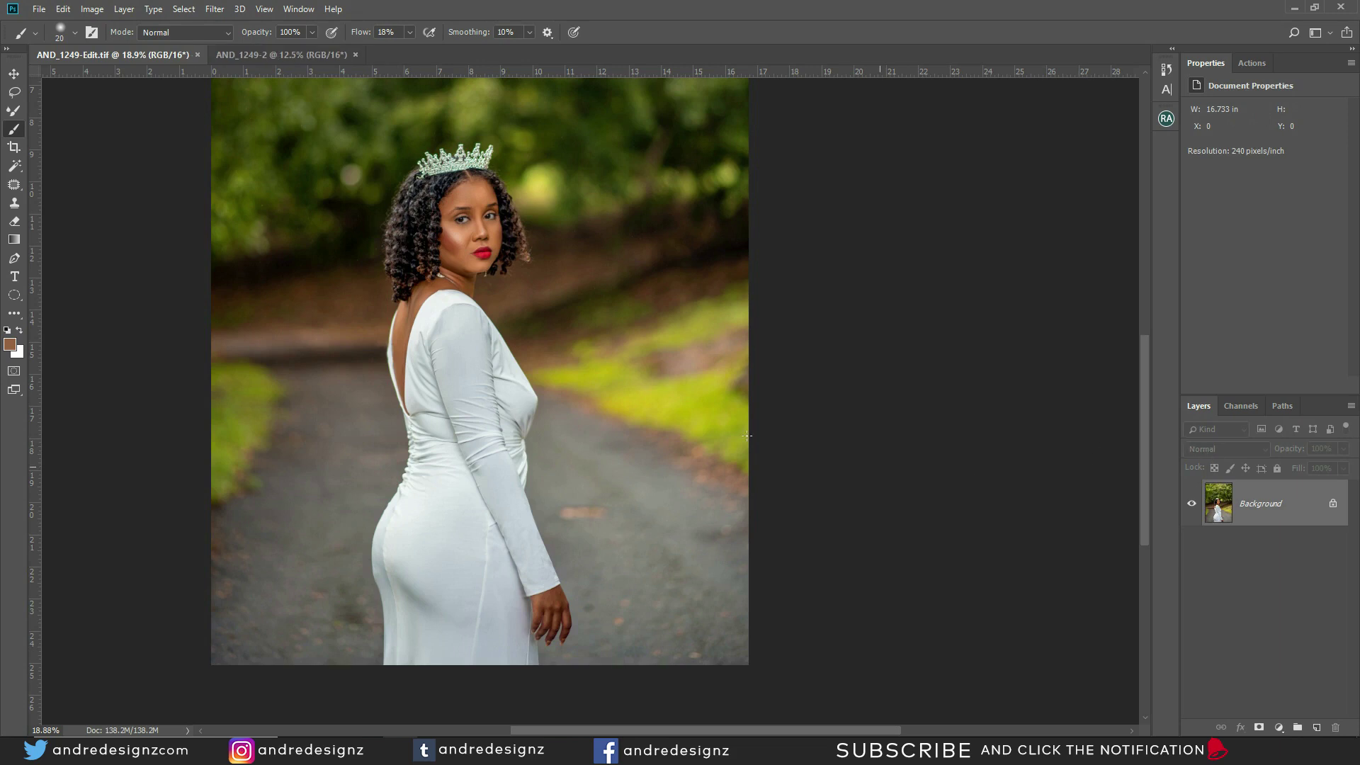
Close the AND_1249-2 document and switch to Lightroom.
left_click(289, 54)
left_click(356, 54)
left_click(682, 285)
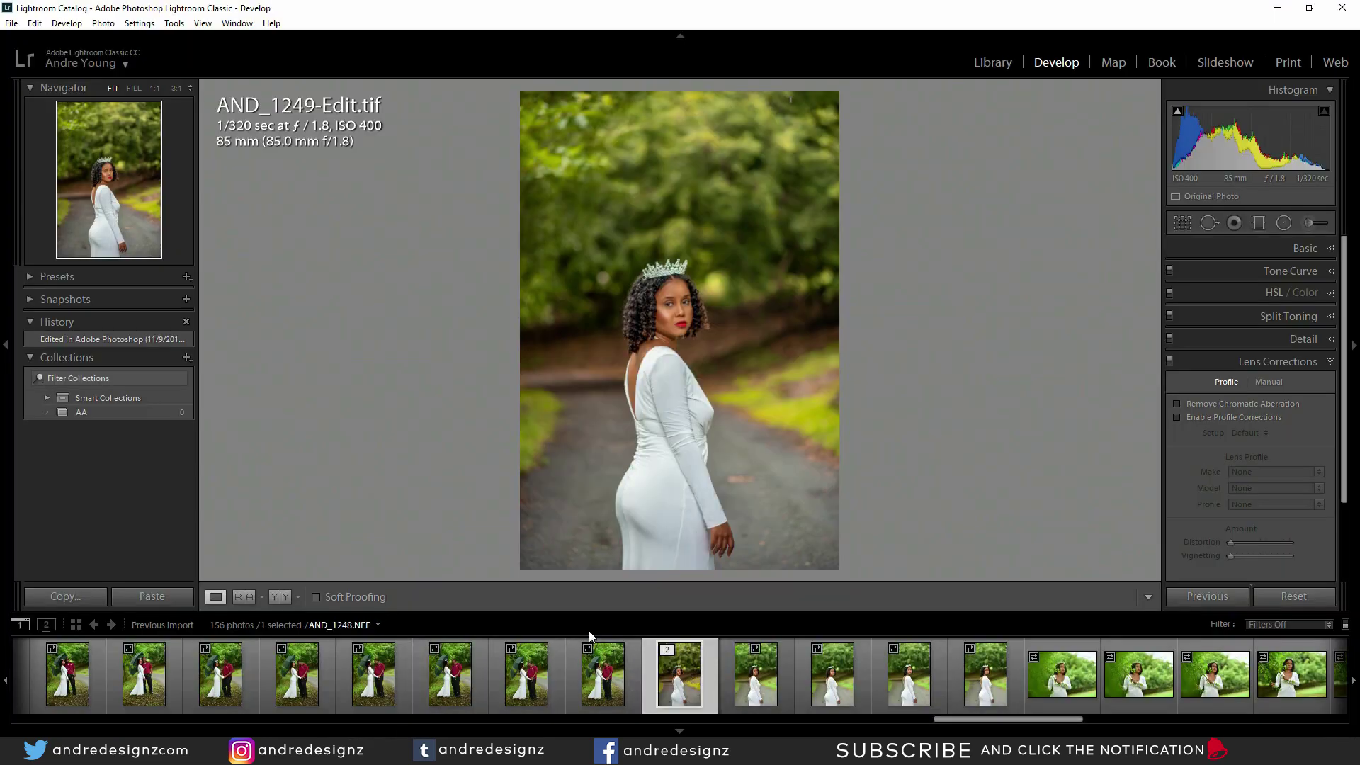
Examine AND_1249-Edit.tif in Lightroom at 3:1 and in full view, hiding the filmstrip to enlarge the photo.
left_click(753, 626)
left_click(708, 567)
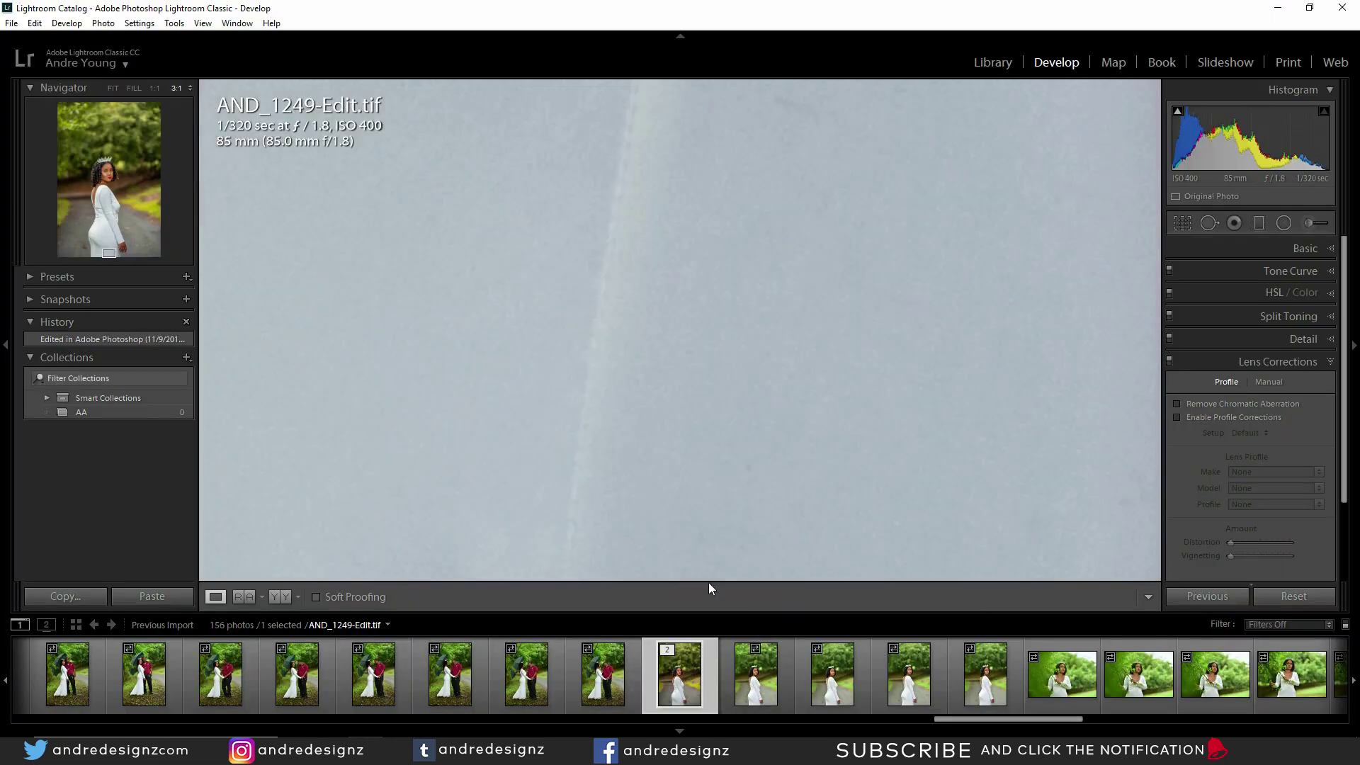
left_click(707, 527)
left_click(689, 413)
left_click(689, 413)
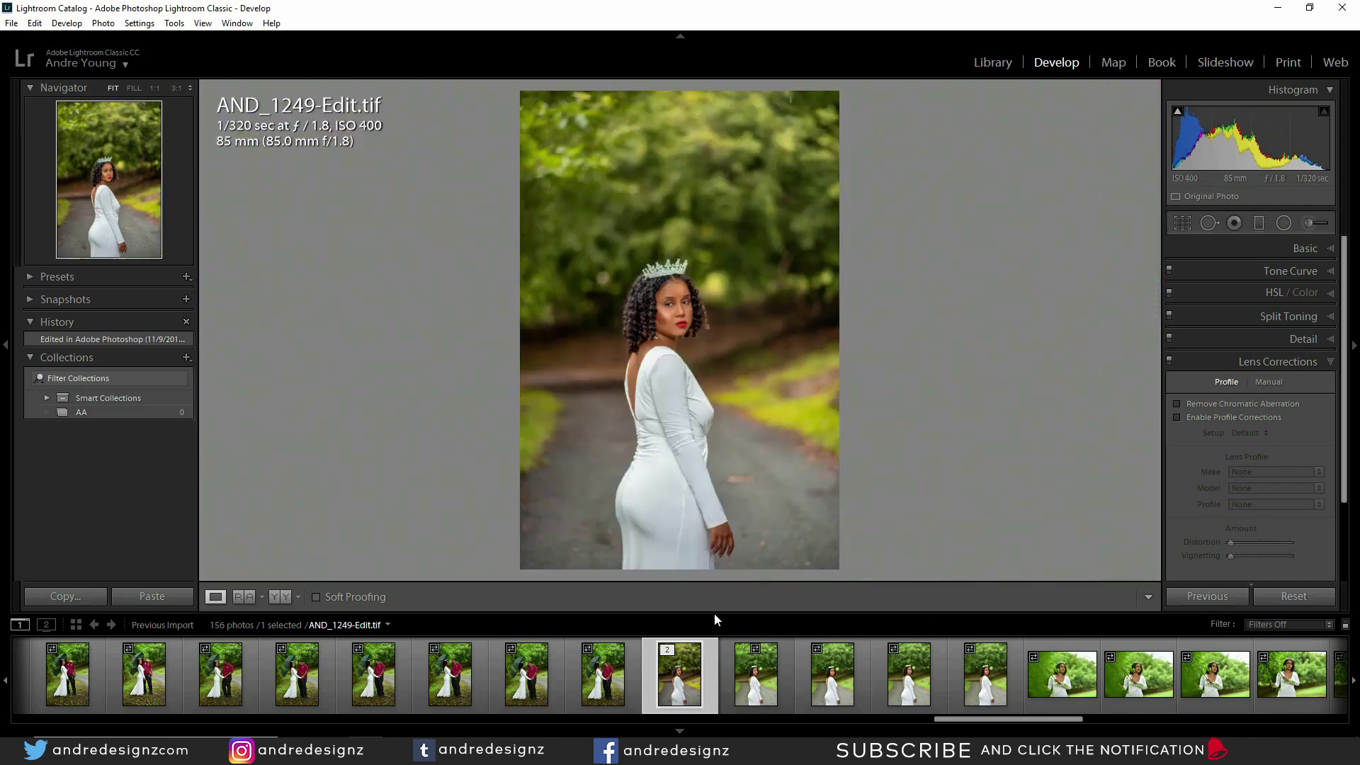
left_click(679, 730)
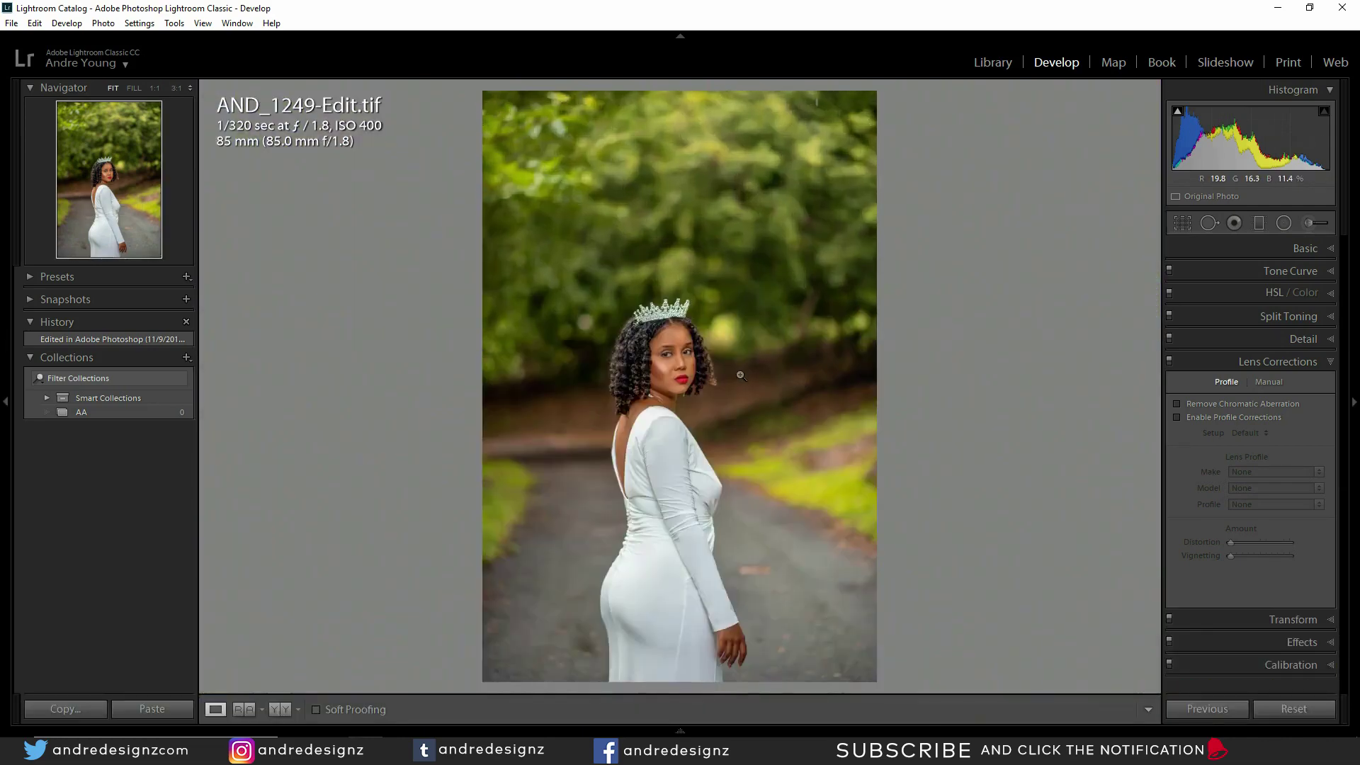
left_click(608, 478)
left_click(713, 404)
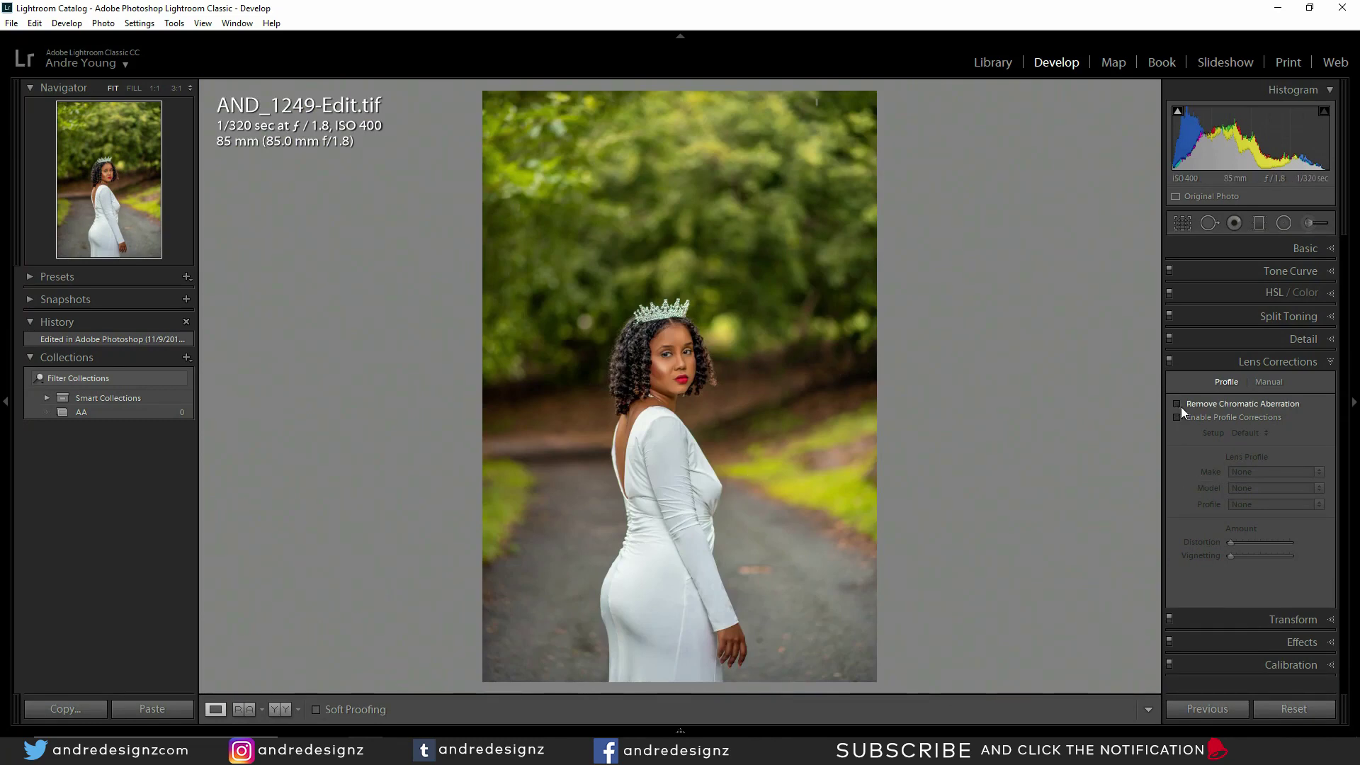
left_click(1010, 63)
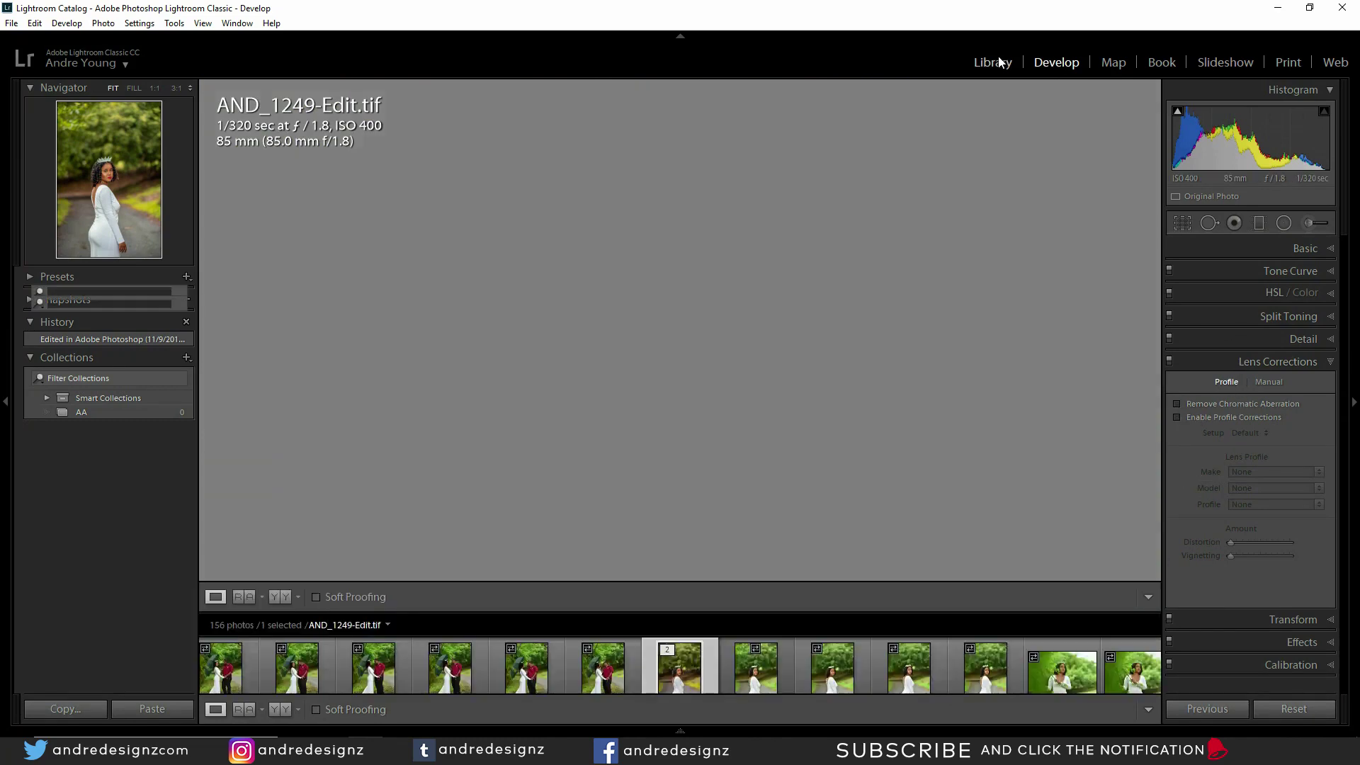
left_click(1062, 64)
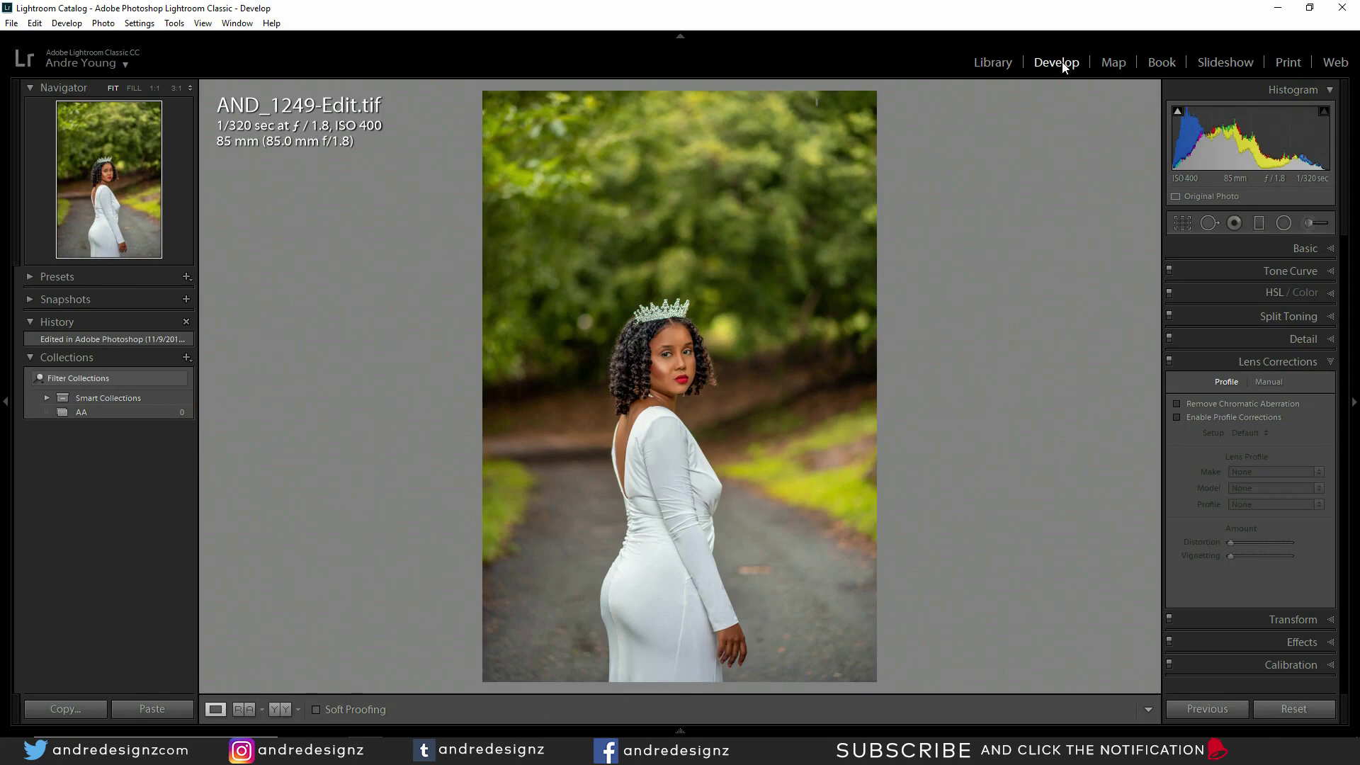
left_click(1311, 361)
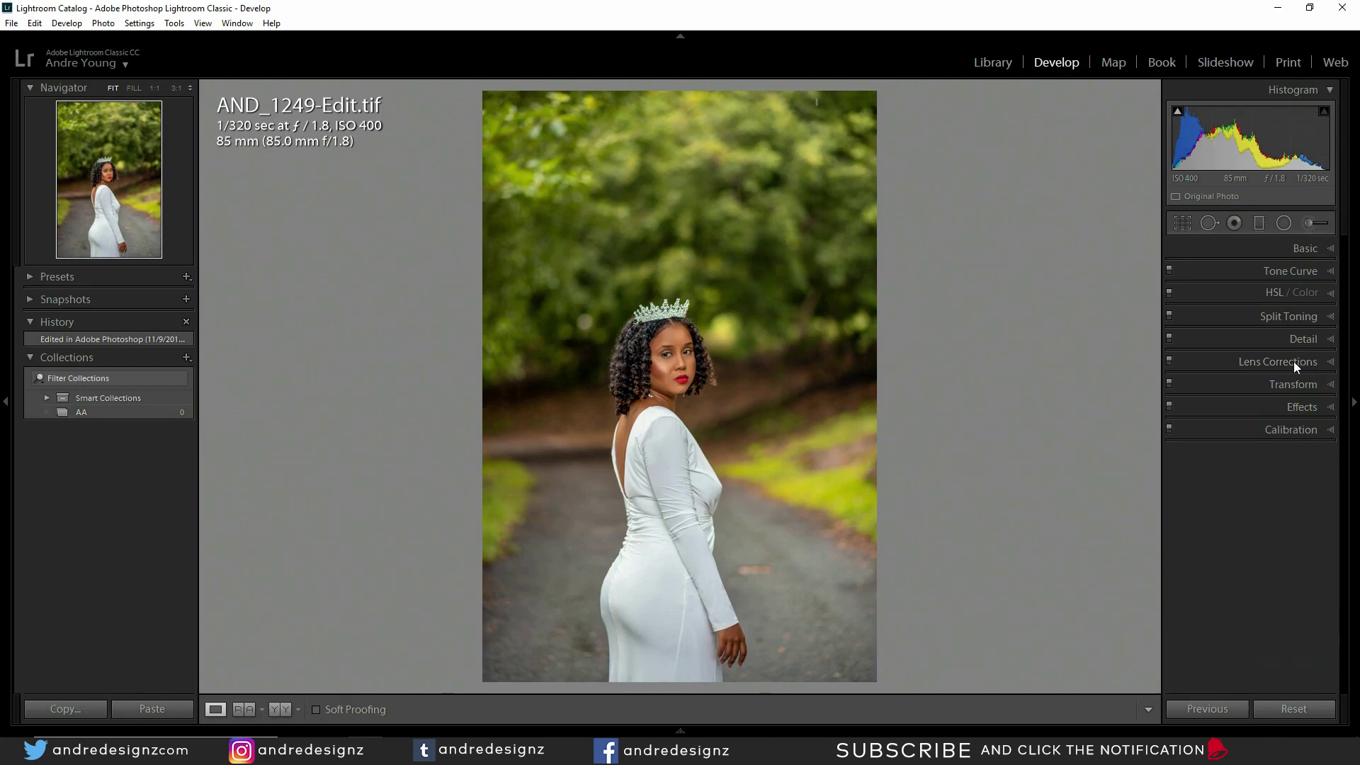
left_click(1307, 361)
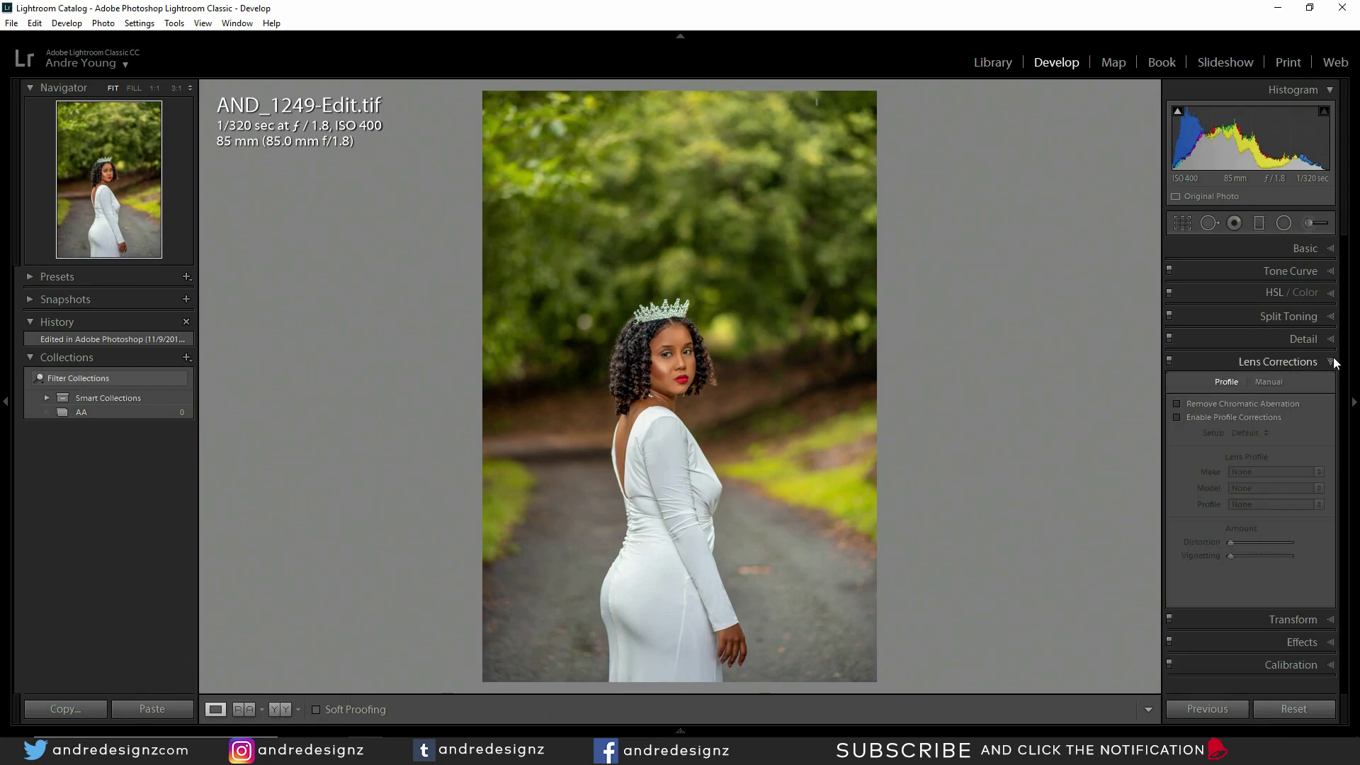
Remove the green fringe along the dress's back edge by sampling its color with the manual Defringe selector, and check the photo.
left_click(1267, 382)
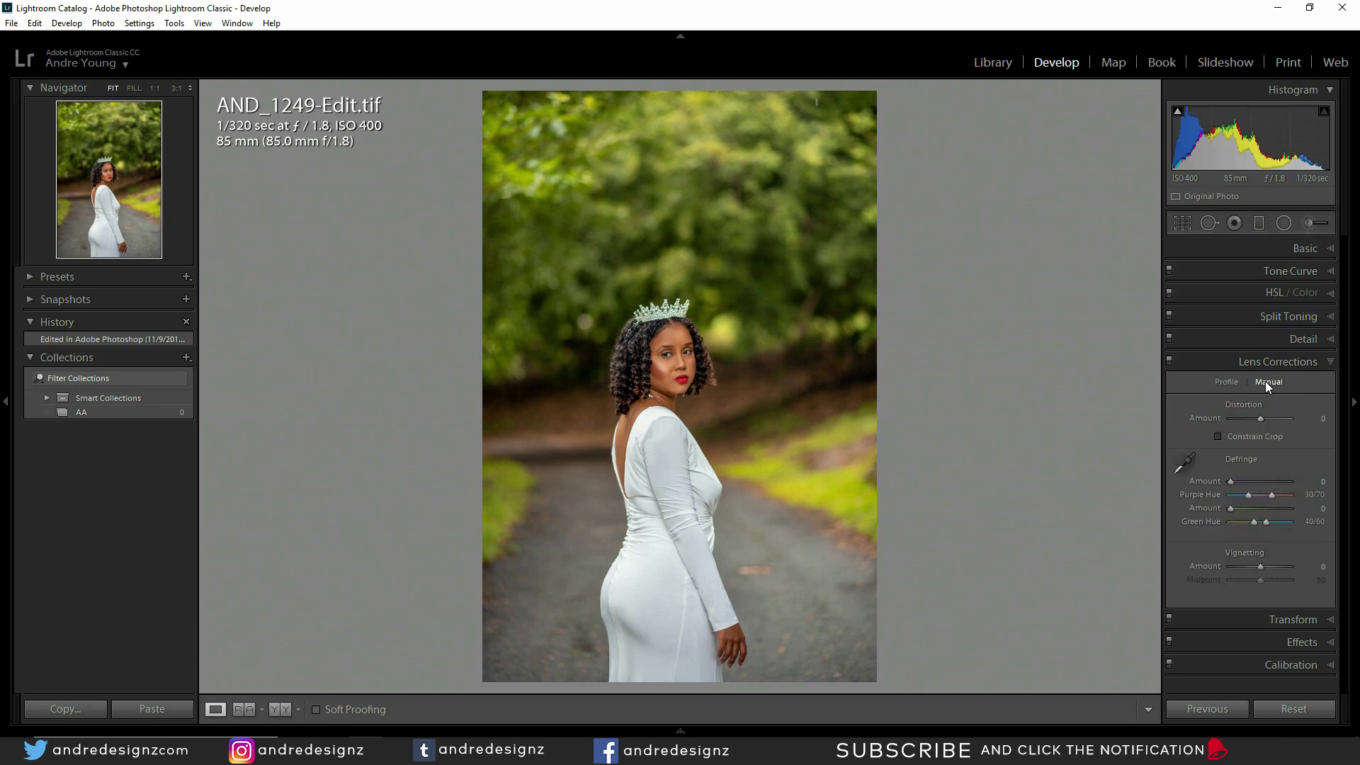
left_click(585, 431)
left_click_drag(917, 489, 562, 442)
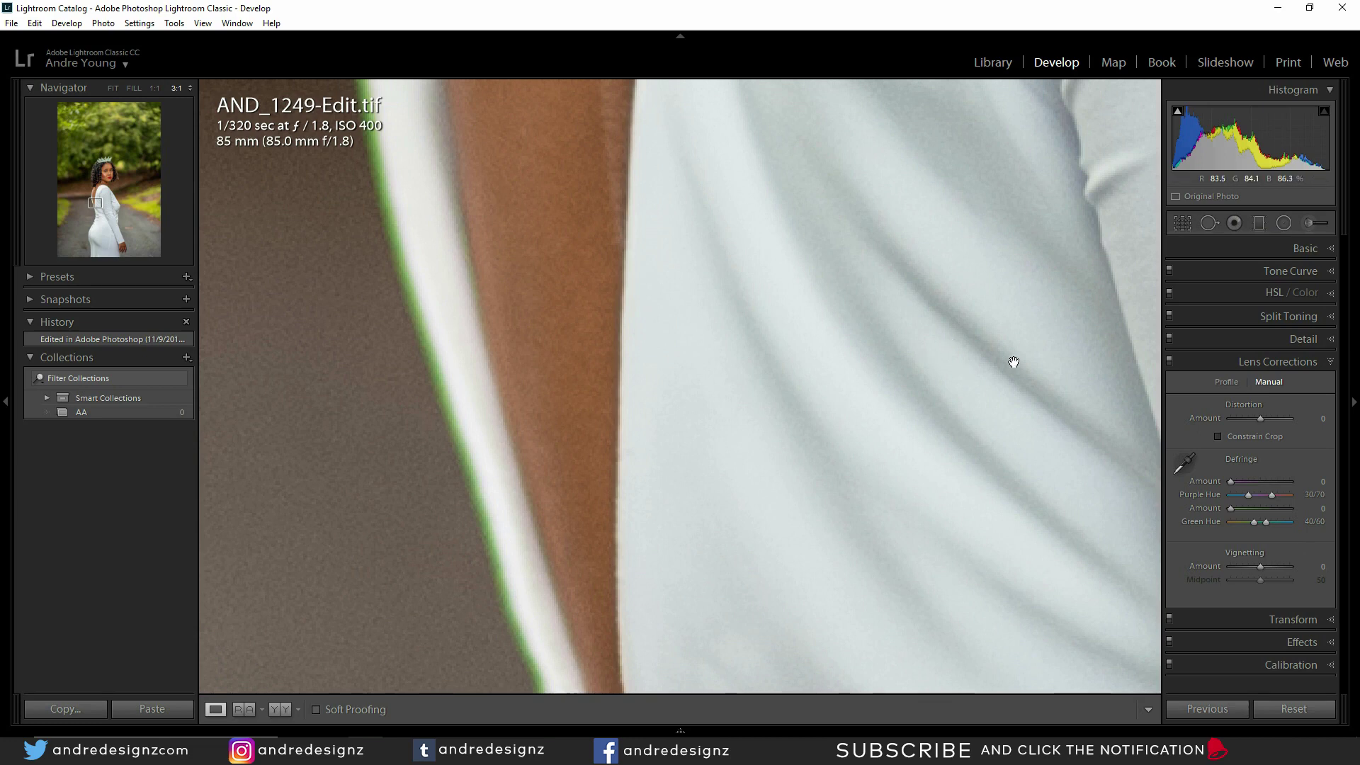
left_click_drag(1242, 481, 1291, 479)
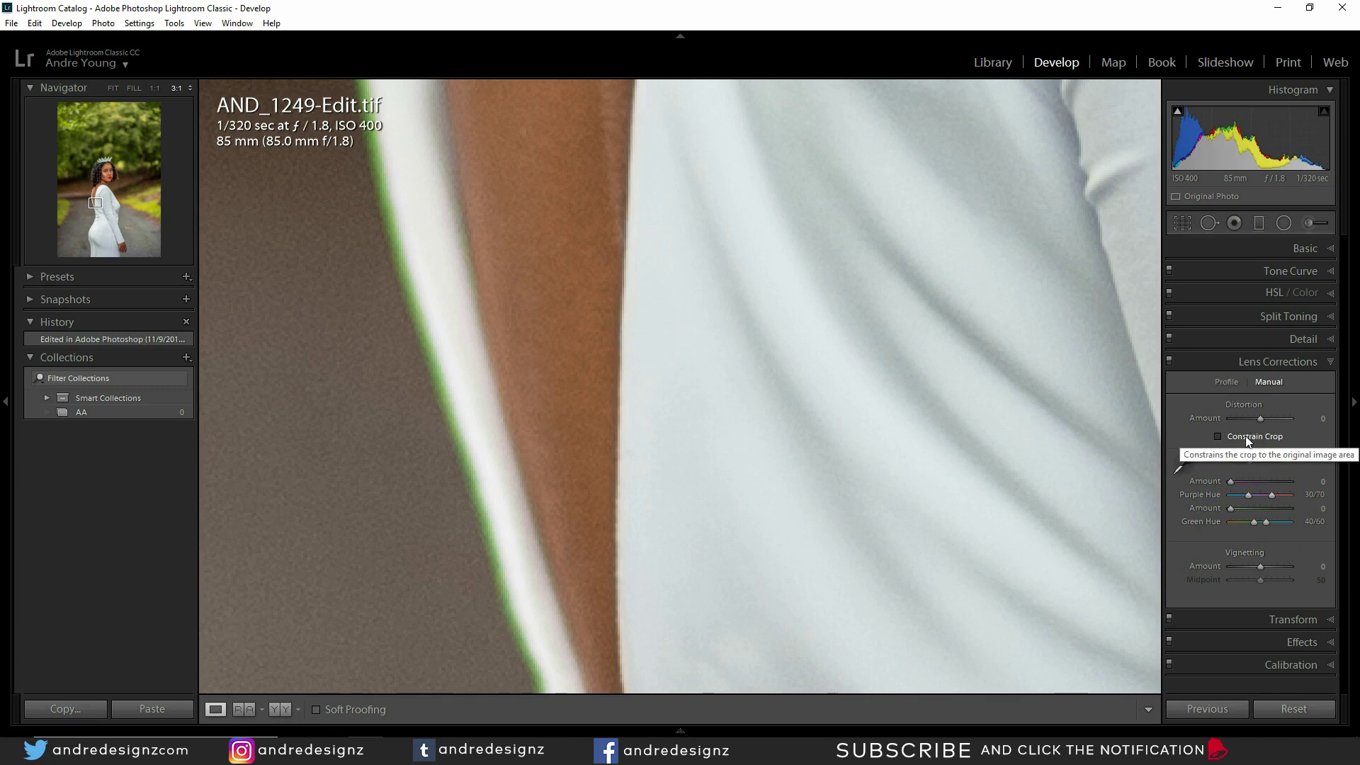
left_click(1179, 469)
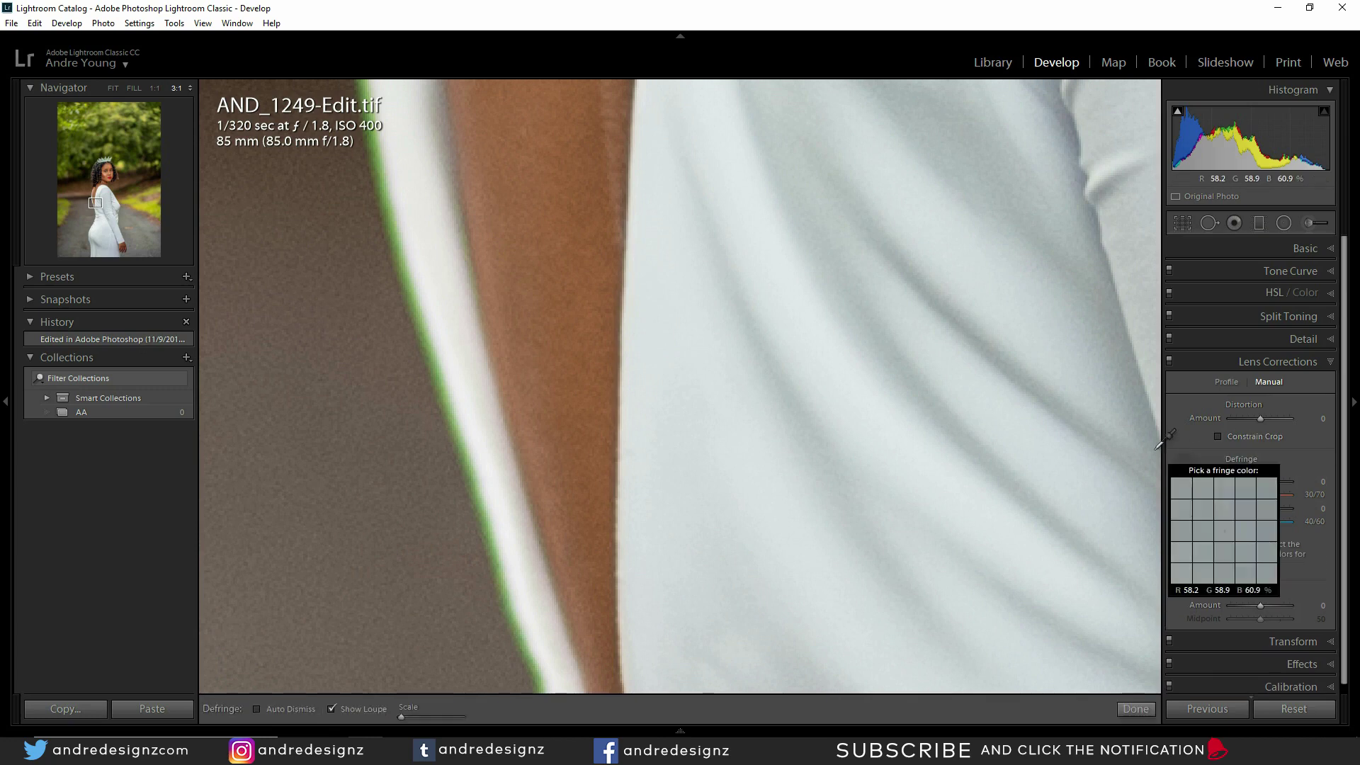
left_click(386, 202)
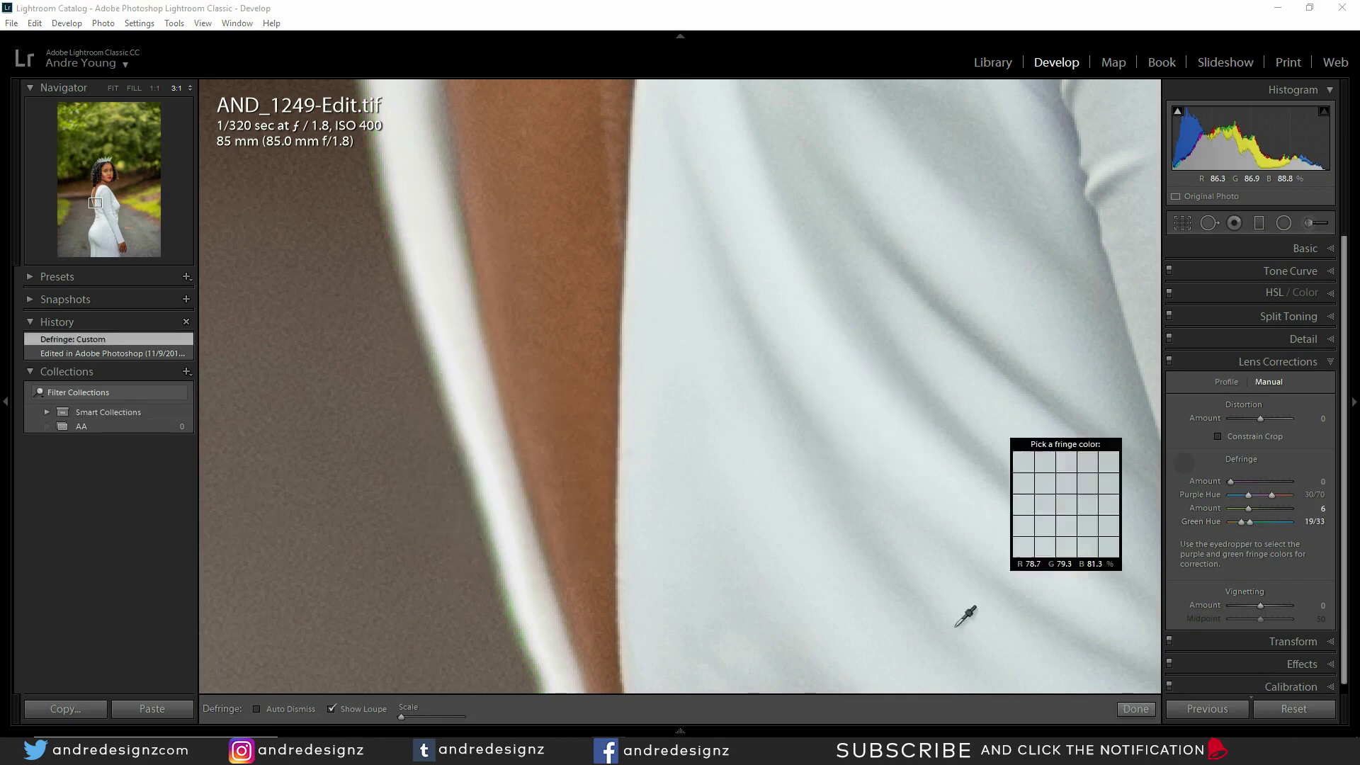
left_click(1135, 709)
left_click(653, 334)
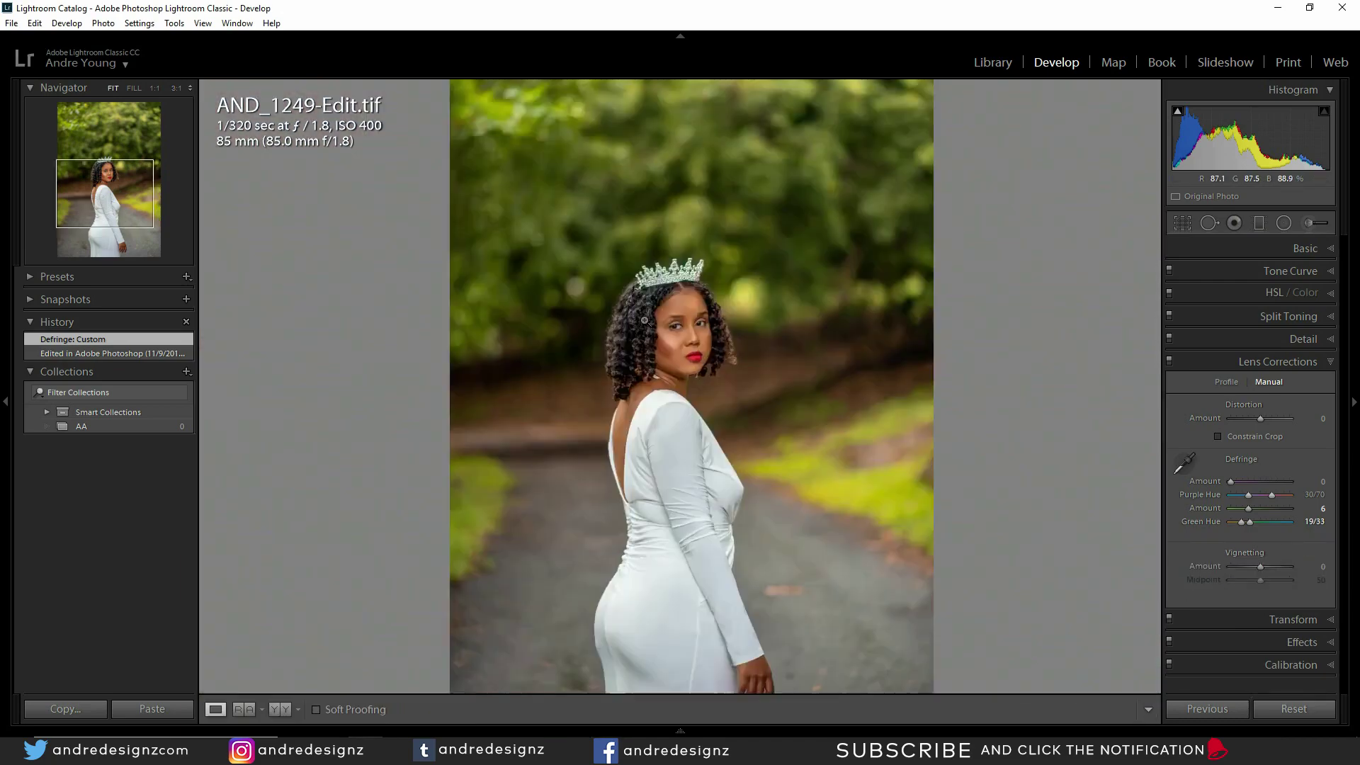
left_click(654, 336)
left_click_drag(550, 424, 470, 127)
left_click(423, 254)
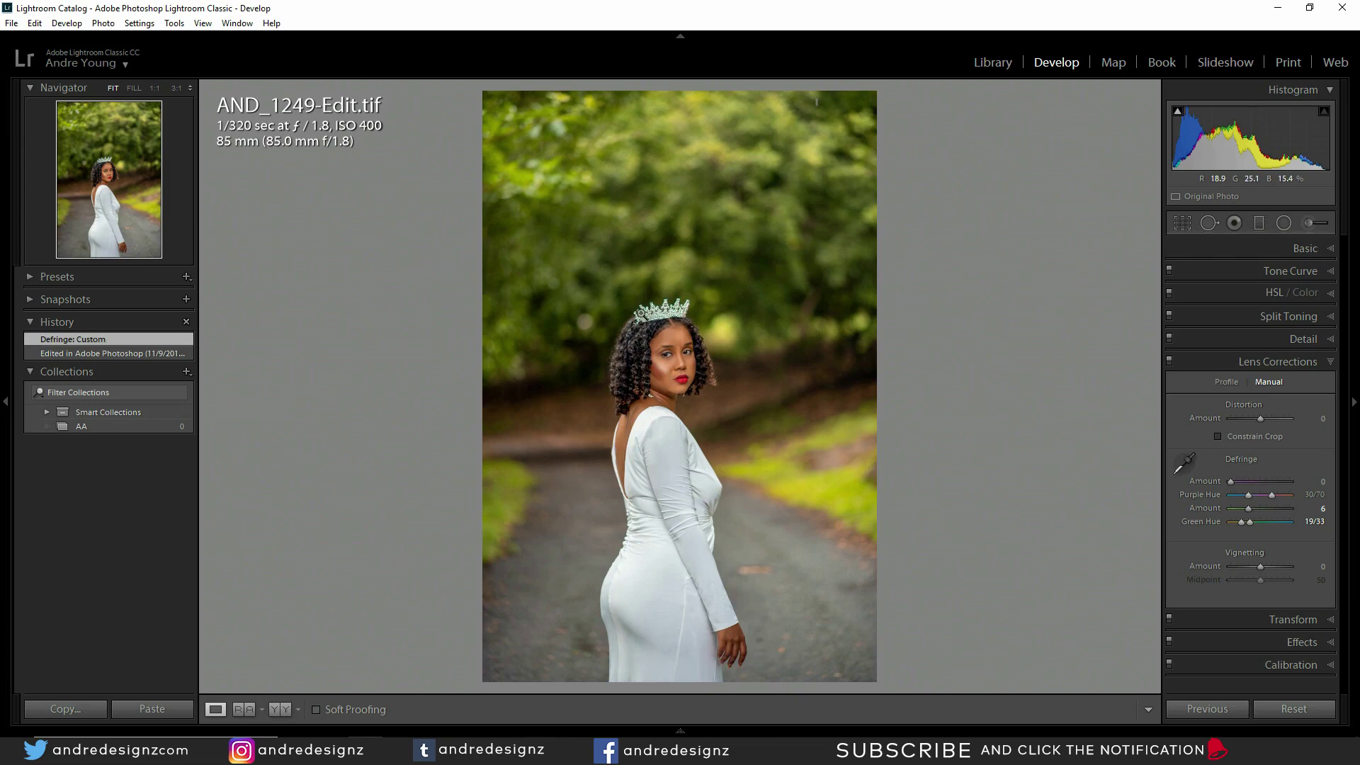
Open the original AND_1249-Edit.tif in Photoshop for editing and update it from the changed disk copy.
key("ctrl+e")
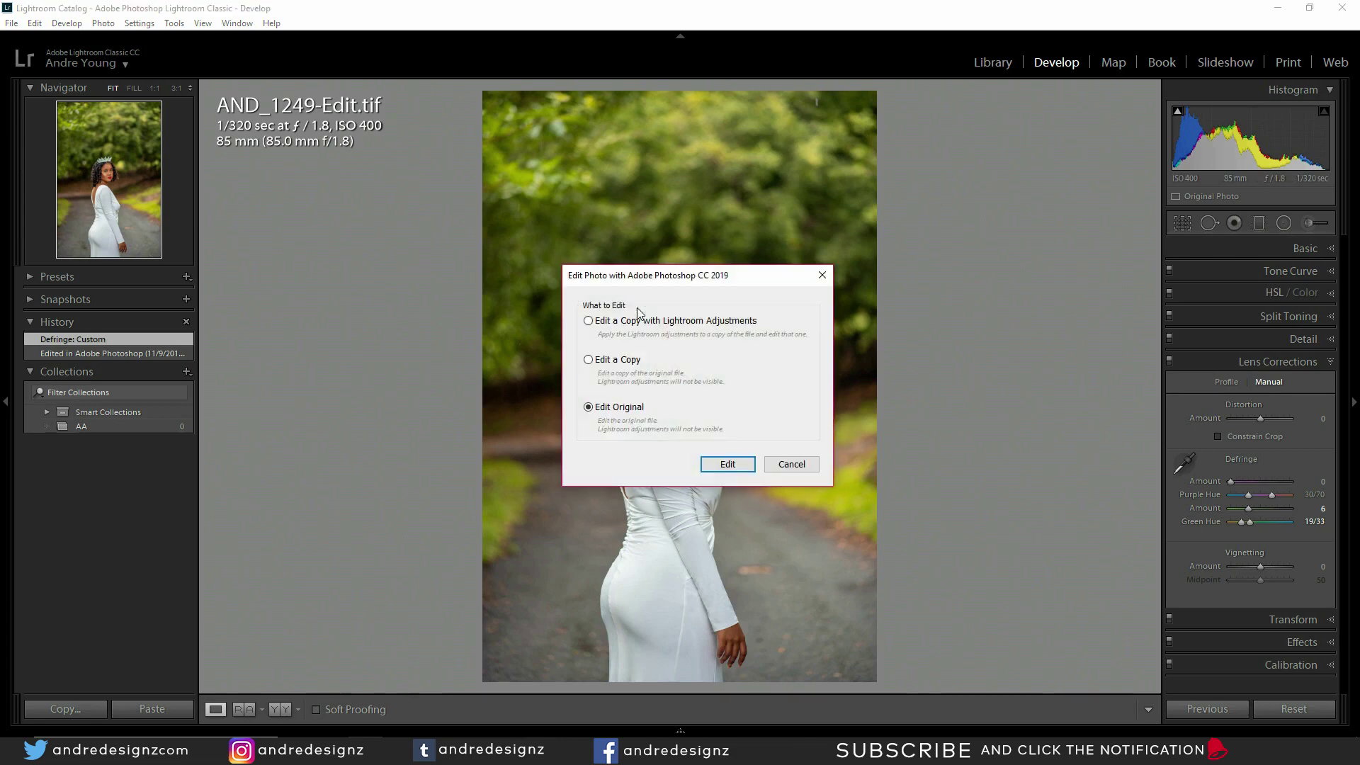
left_click(710, 468)
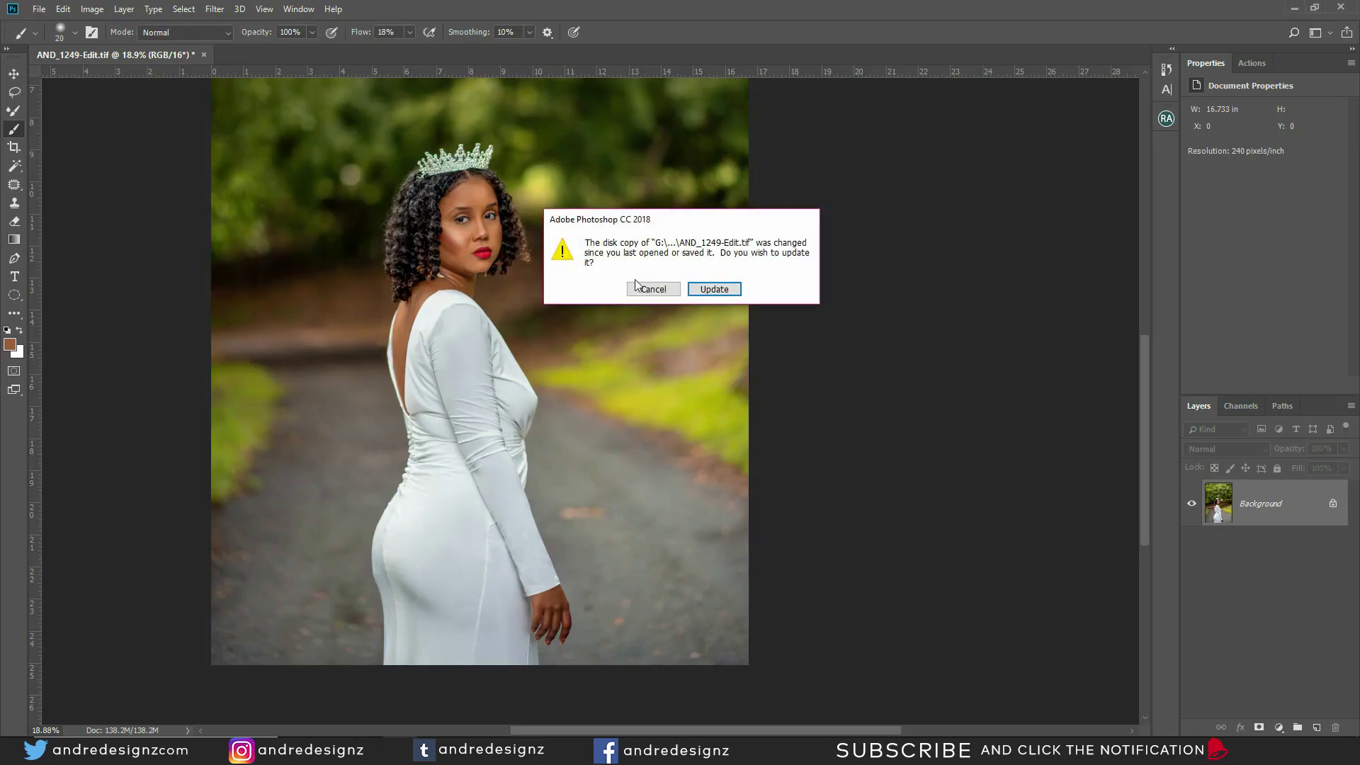
left_click(721, 289)
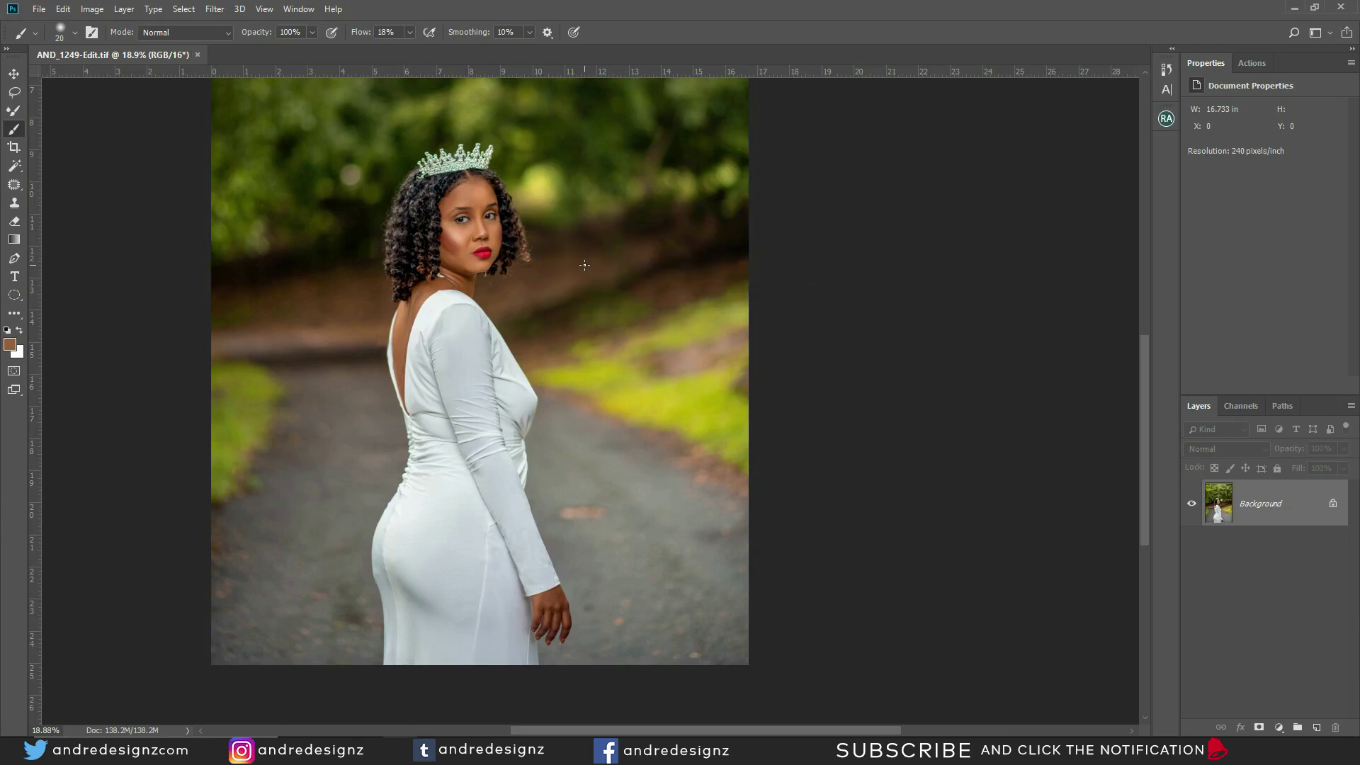
Run the Frequency Separation 16bit action on the portrait with a Gaussian Blur radius of 5 pixels.
scroll(464, 252, "up", 5)
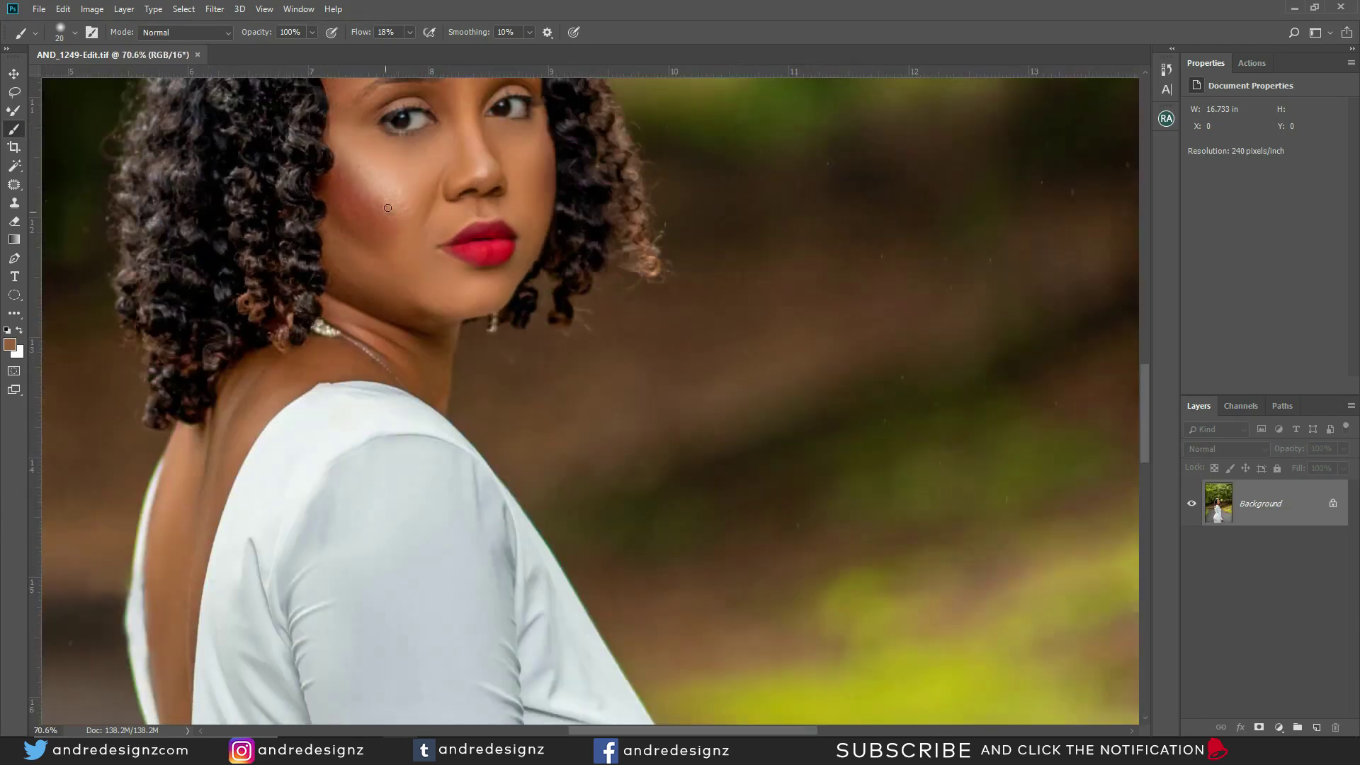
scroll(906, 365, "down", 1)
left_click(1251, 63)
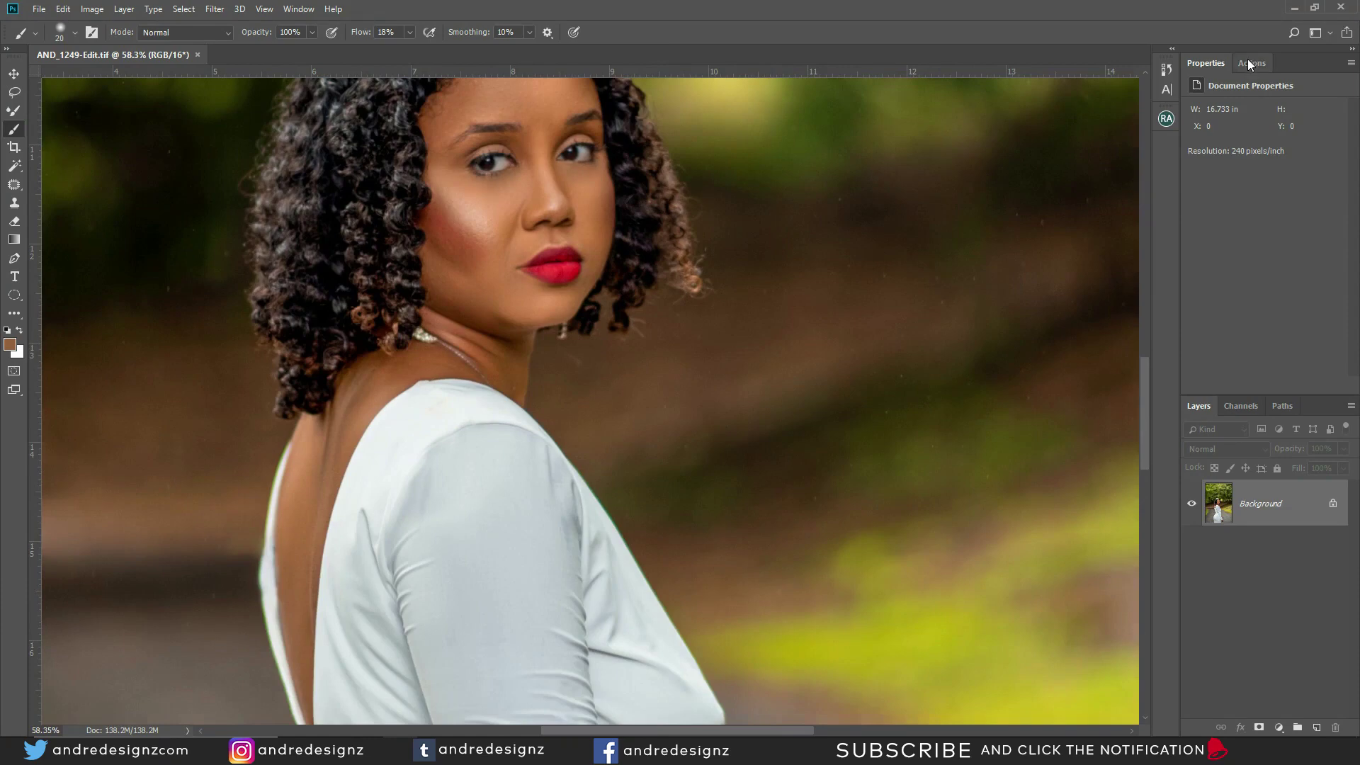
left_click(1259, 97)
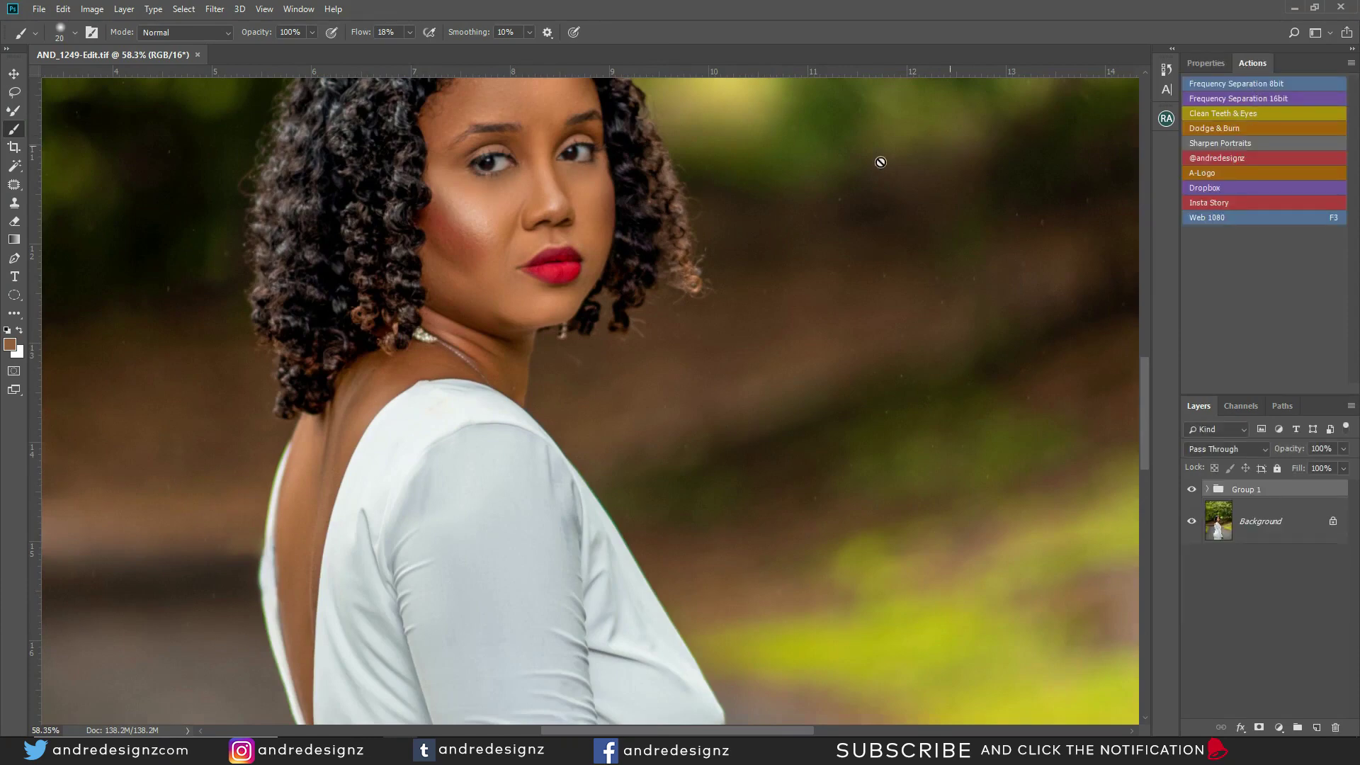
type("5")
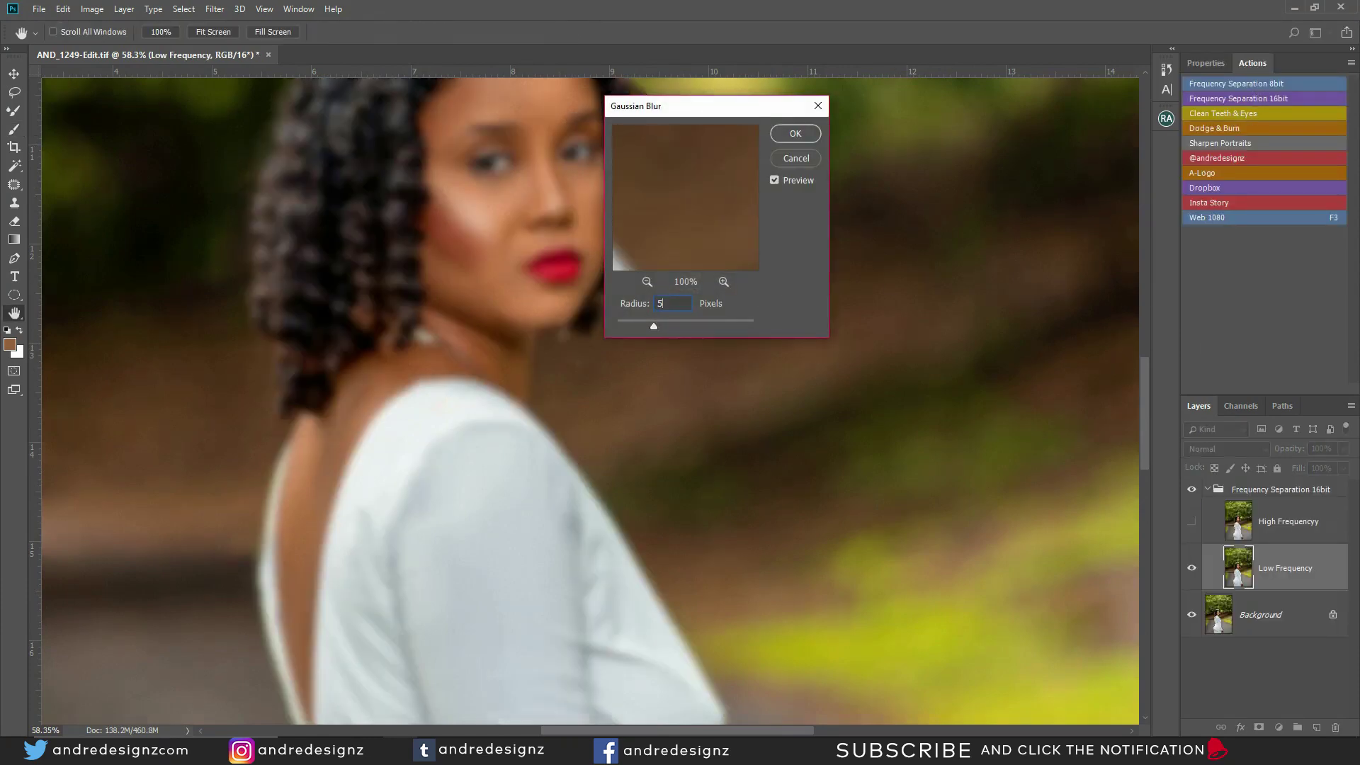
left_click(809, 134)
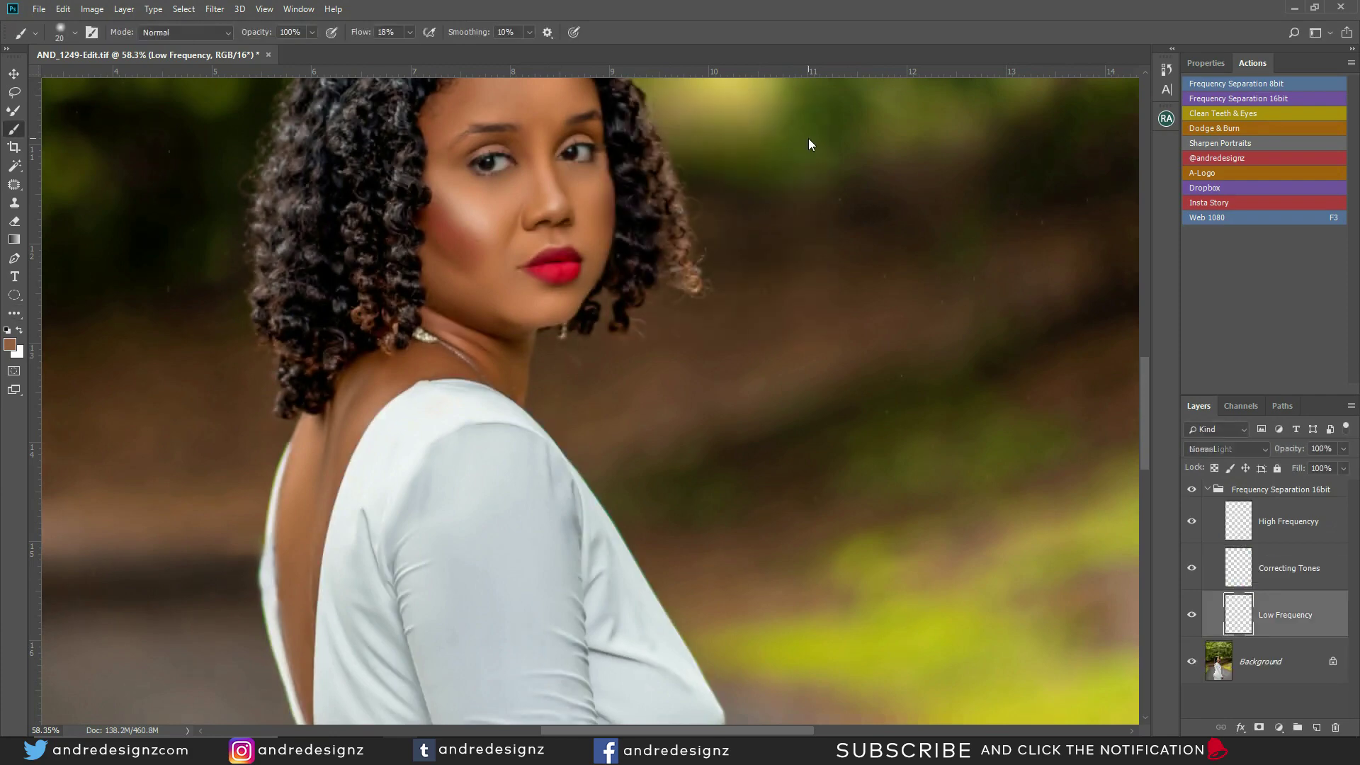
scroll(483, 272, "up", 5)
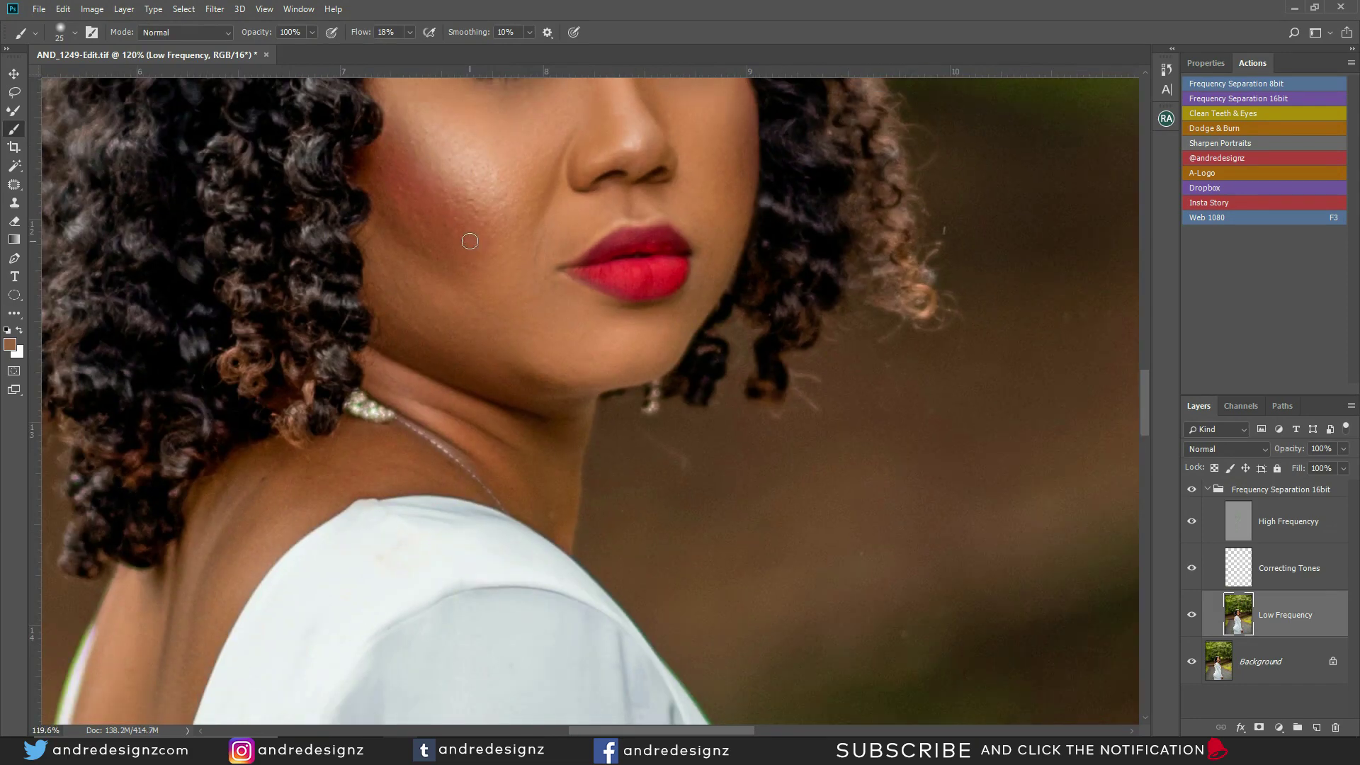
key("bracketright")
key("bracketright")
key("bracketright")
key("bracketright")
key("bracketright")
key("bracketright")
key("bracketright")
mouse_move(488, 262)
left_mouse_down()
mouse_move(458, 222)
mouse_move(486, 246)
left_mouse_up()
left_click(1255, 530)
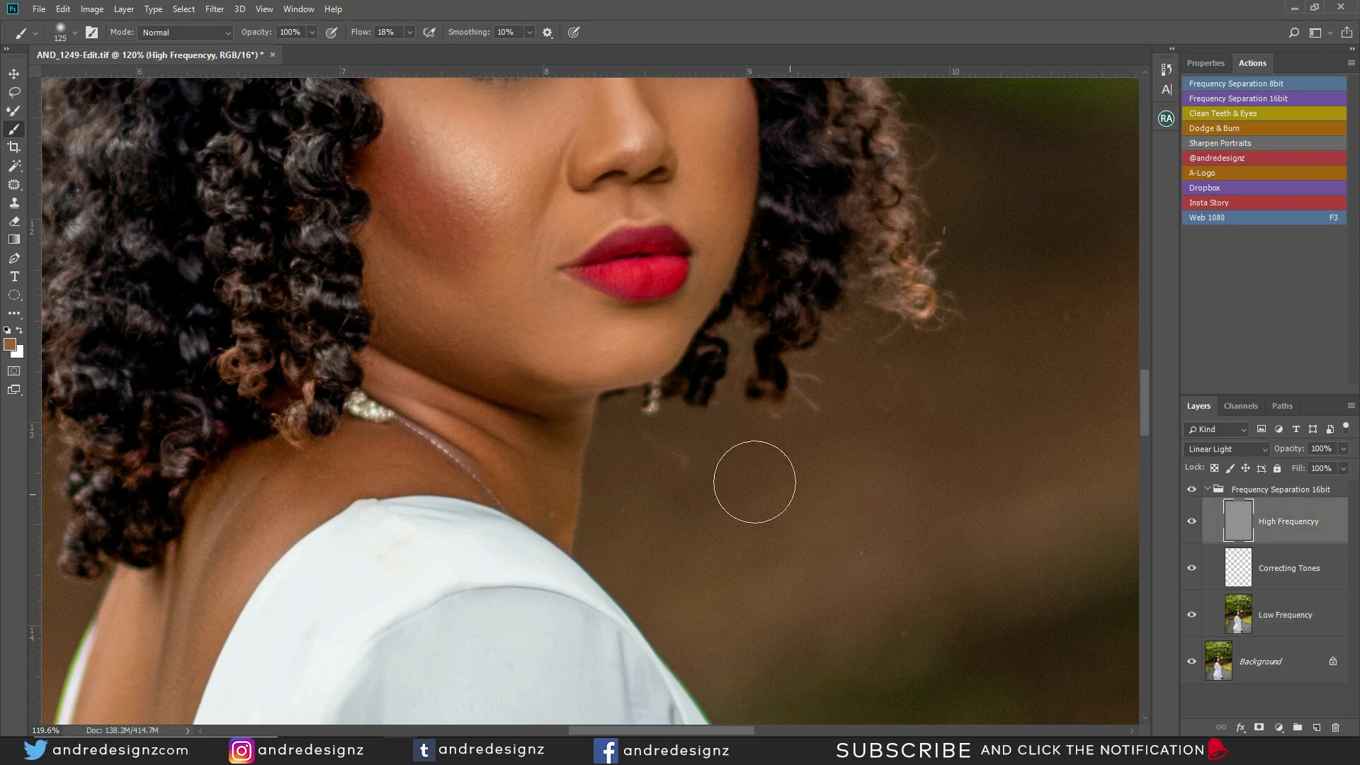
mouse_move(472, 243)
left_mouse_down()
mouse_move(473, 265)
mouse_move(470, 249)
left_mouse_up()
key("ctrl+z")
Blend the cheek's skin tones with the Mixer Brush on the Low Frequency layer and compare the portrait with and without the group.
key("shift+b")
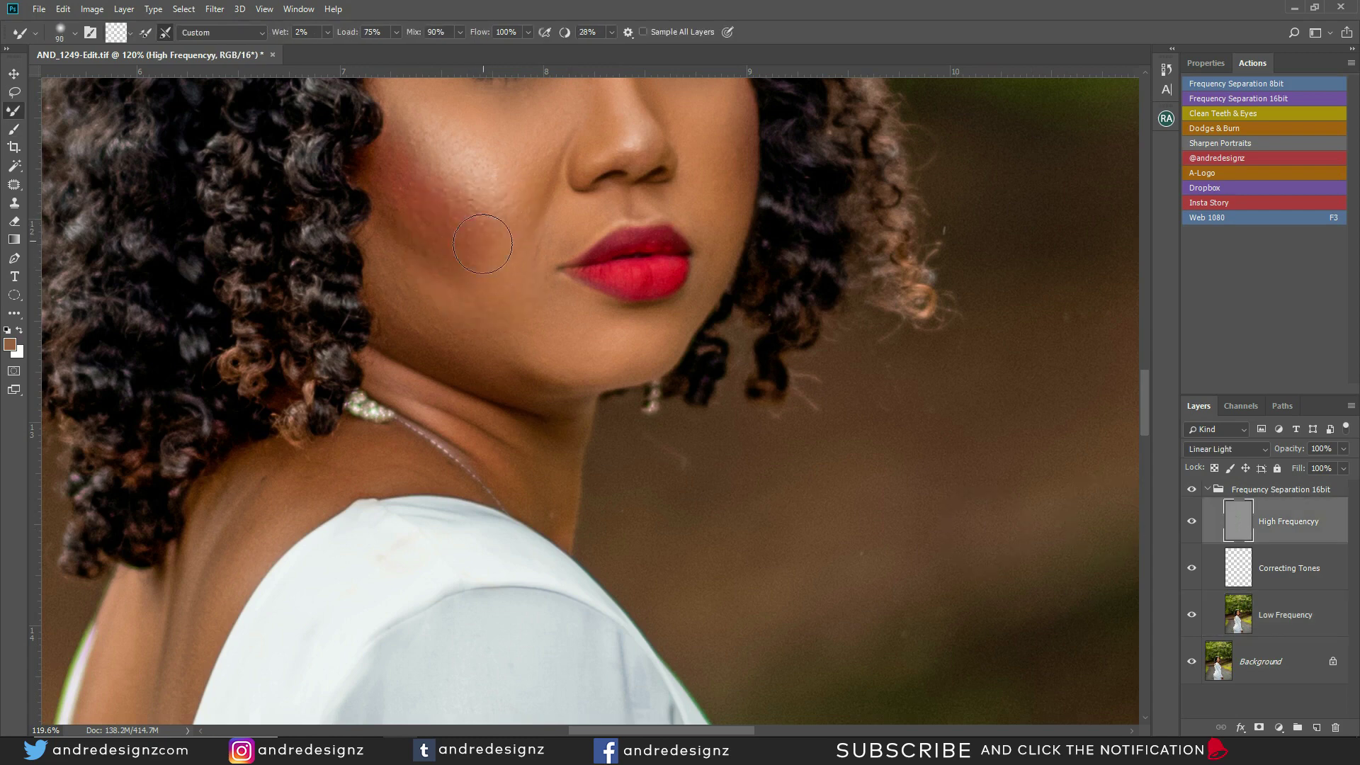
left_click(1267, 614)
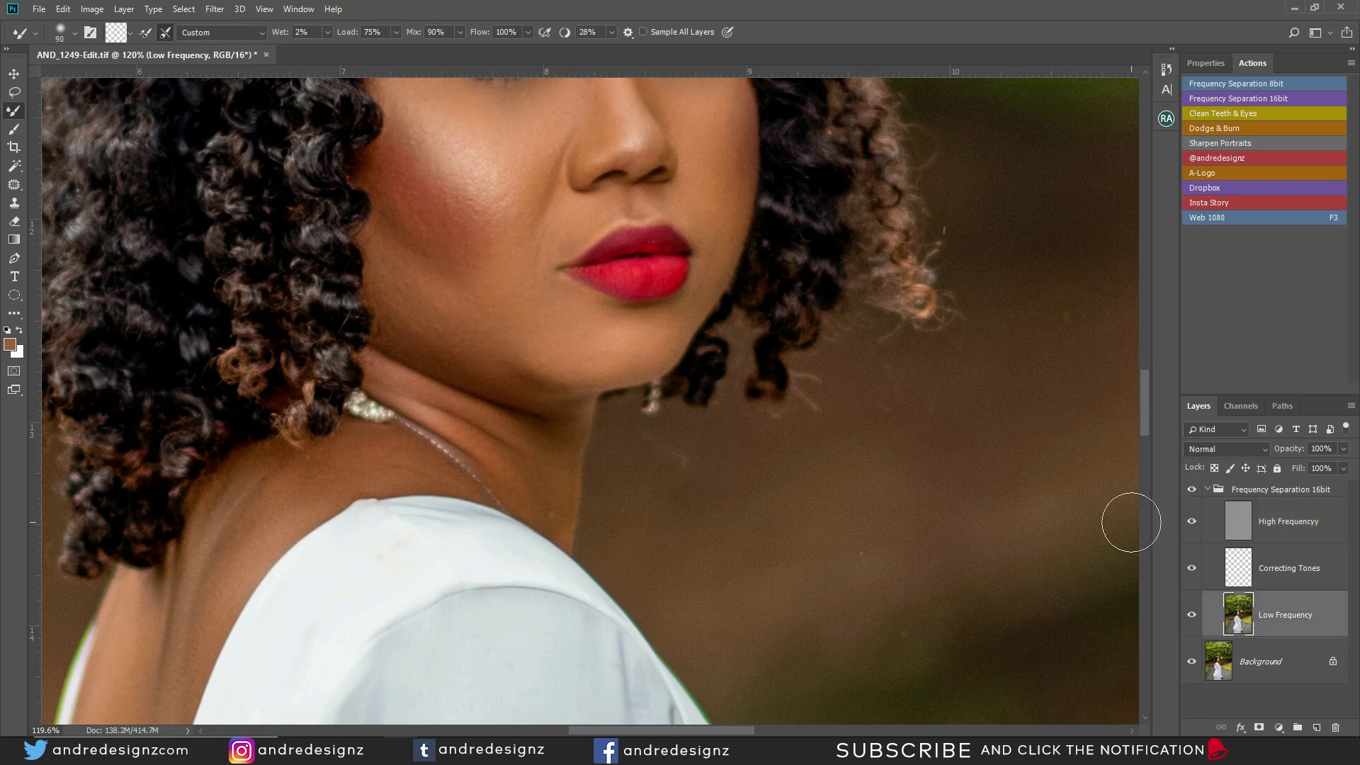
mouse_move(459, 221)
left_mouse_down()
mouse_move(491, 288)
mouse_move(435, 245)
mouse_move(458, 287)
mouse_move(398, 215)
mouse_move(415, 240)
mouse_move(435, 198)
mouse_move(471, 228)
mouse_move(458, 180)
mouse_move(425, 219)
mouse_move(398, 212)
mouse_move(438, 267)
mouse_move(480, 285)
mouse_move(549, 276)
left_mouse_up()
scroll(629, 314, "down", 10)
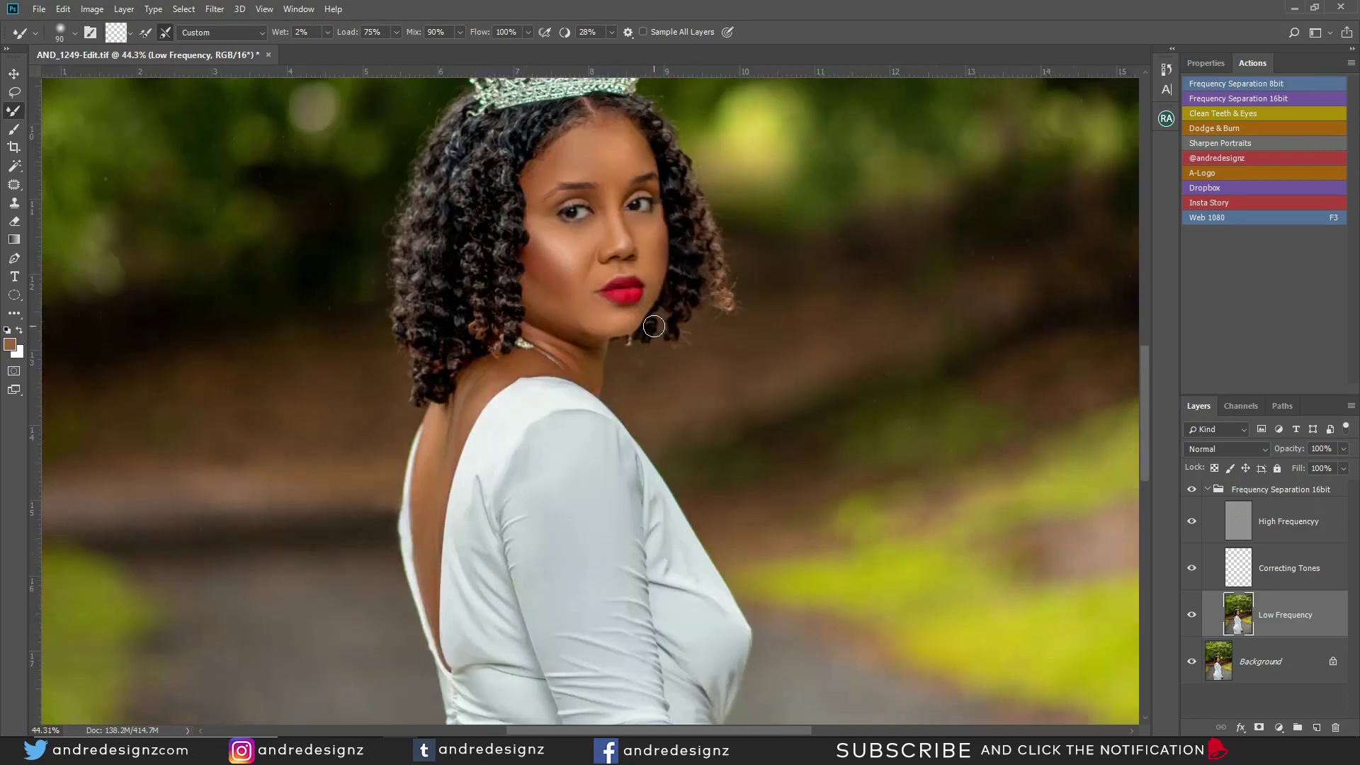
left_click(1193, 490)
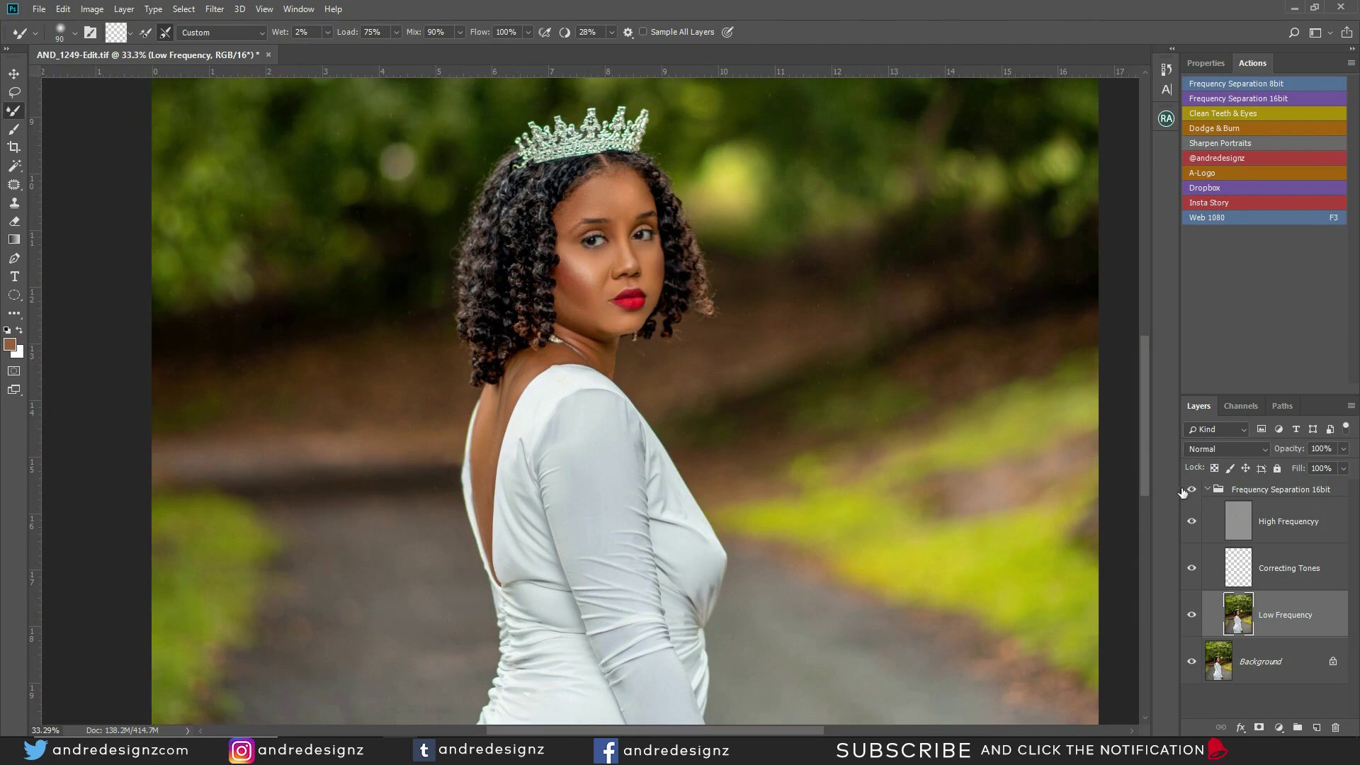
scroll(616, 239, "down", 5)
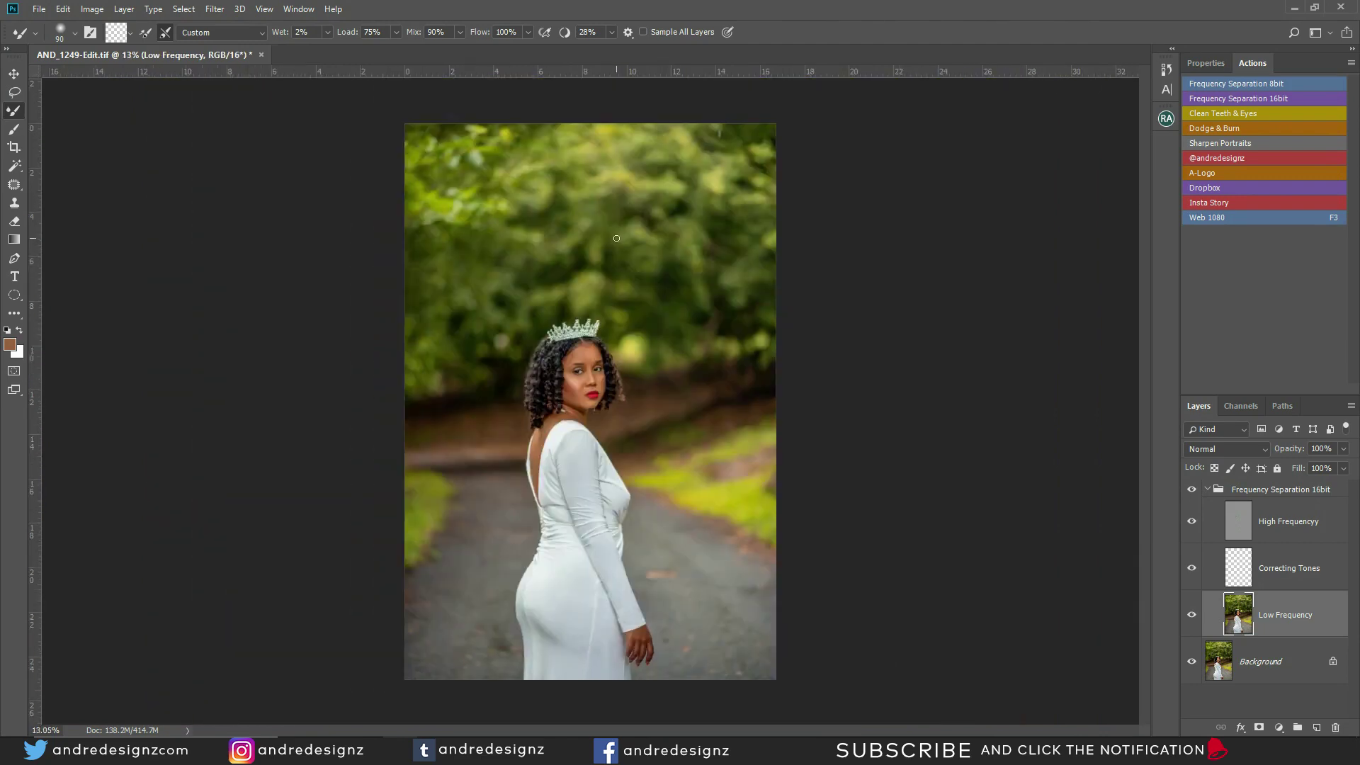
scroll(617, 239, "down", 2)
scroll(616, 229, "up", 2)
scroll(792, 330, "down", 1)
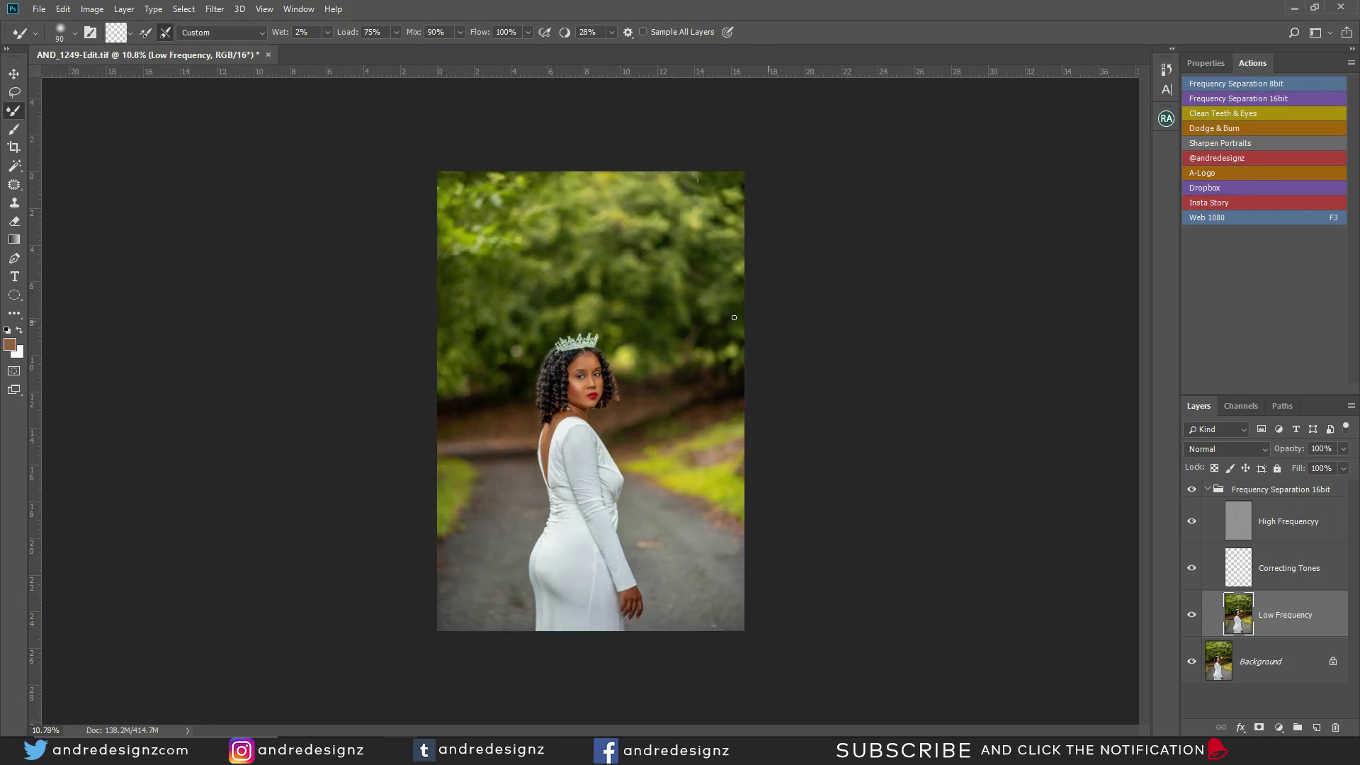
Merge the Frequency Separation 16bit group into the Background and save the image.
left_click(41, 13)
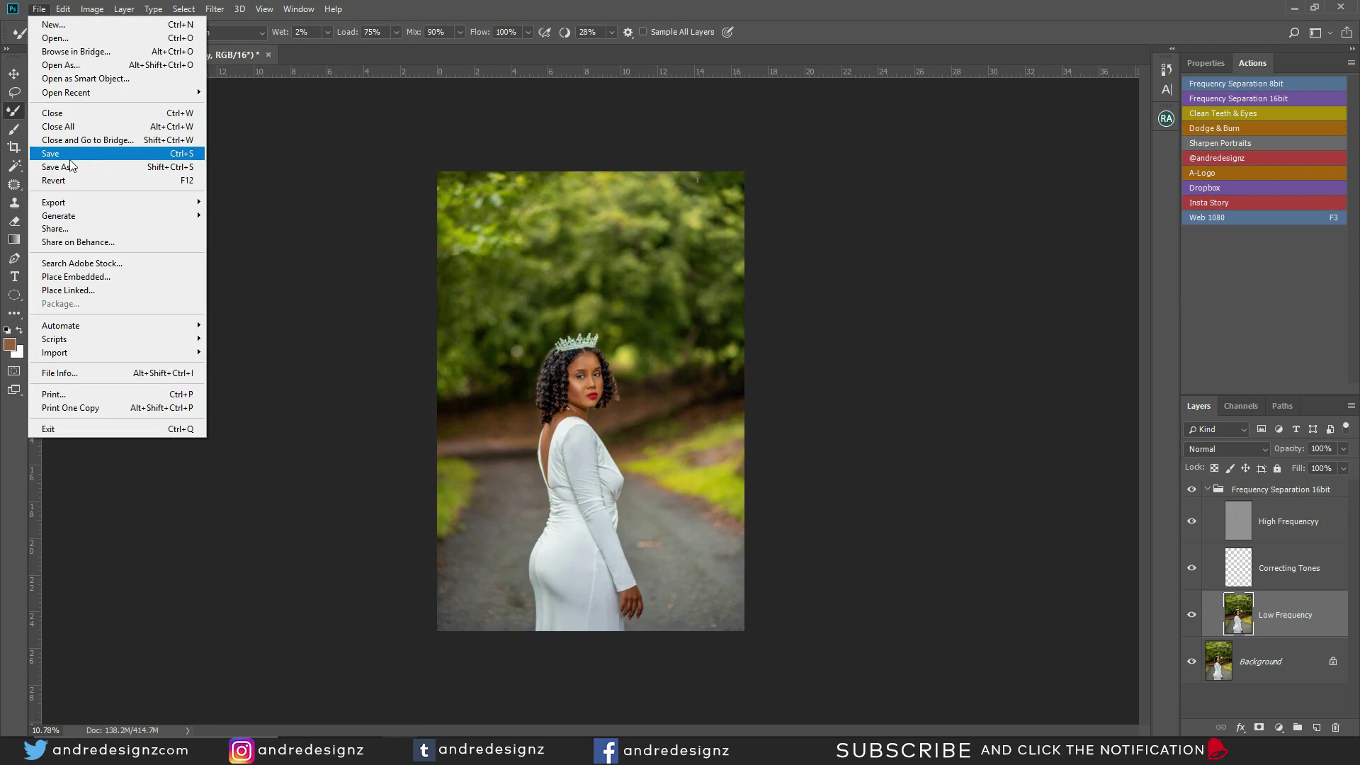
left_click(70, 157)
key("Return")
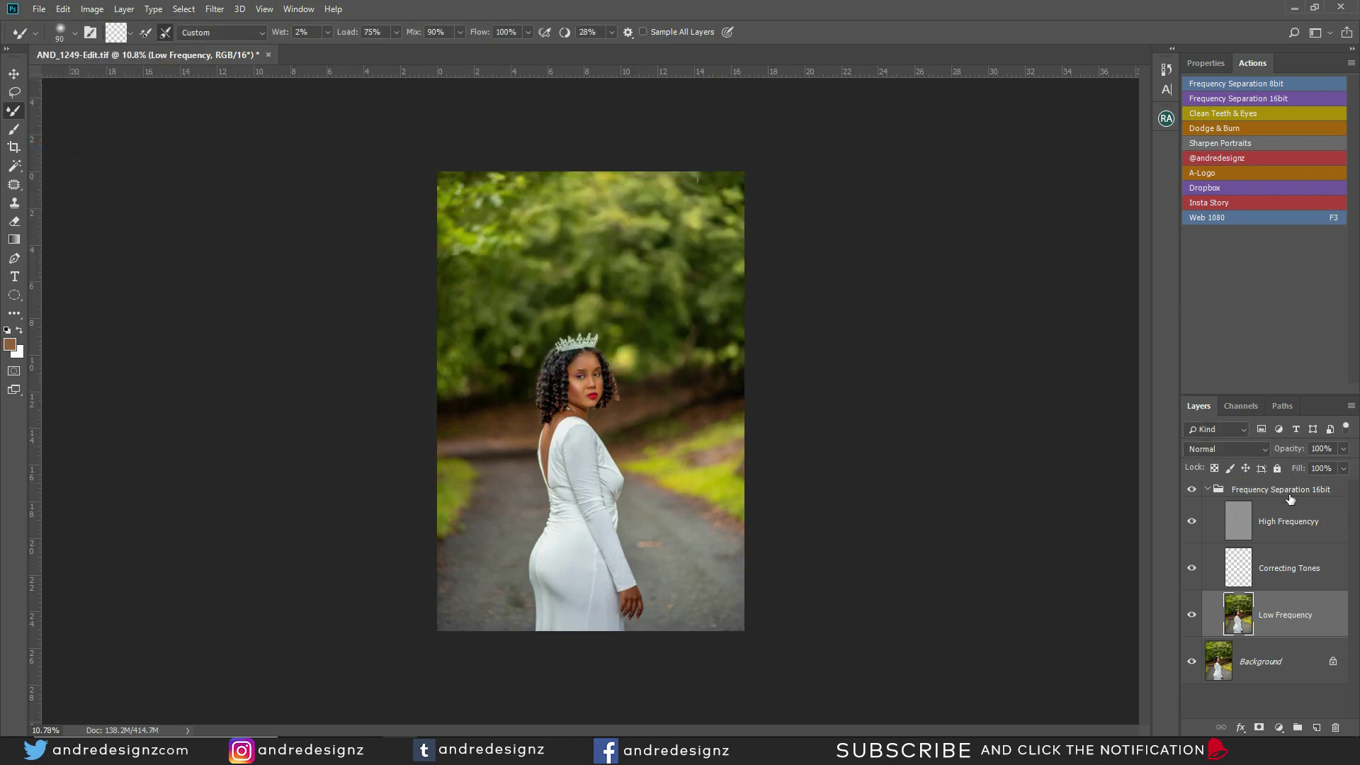
left_click(1289, 490)
key("Delete")
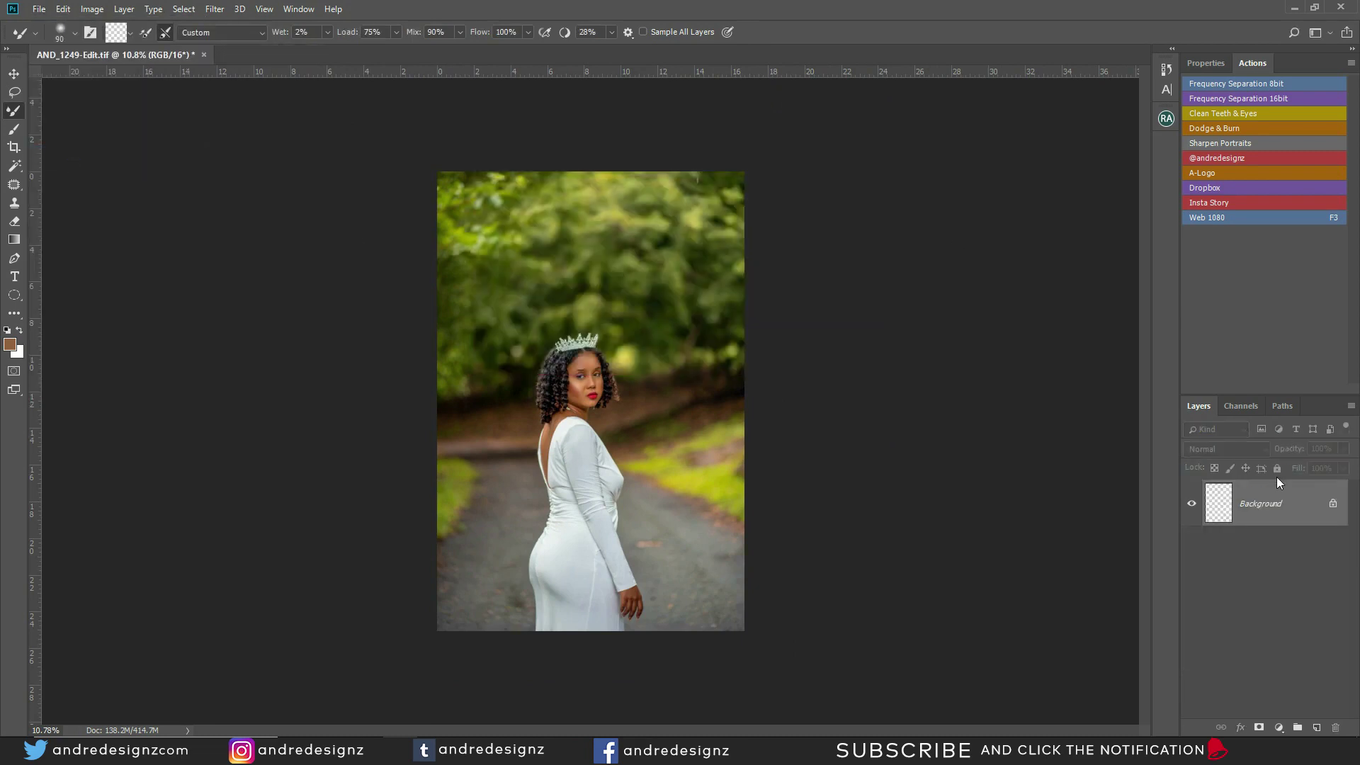
key("ctrl+s")
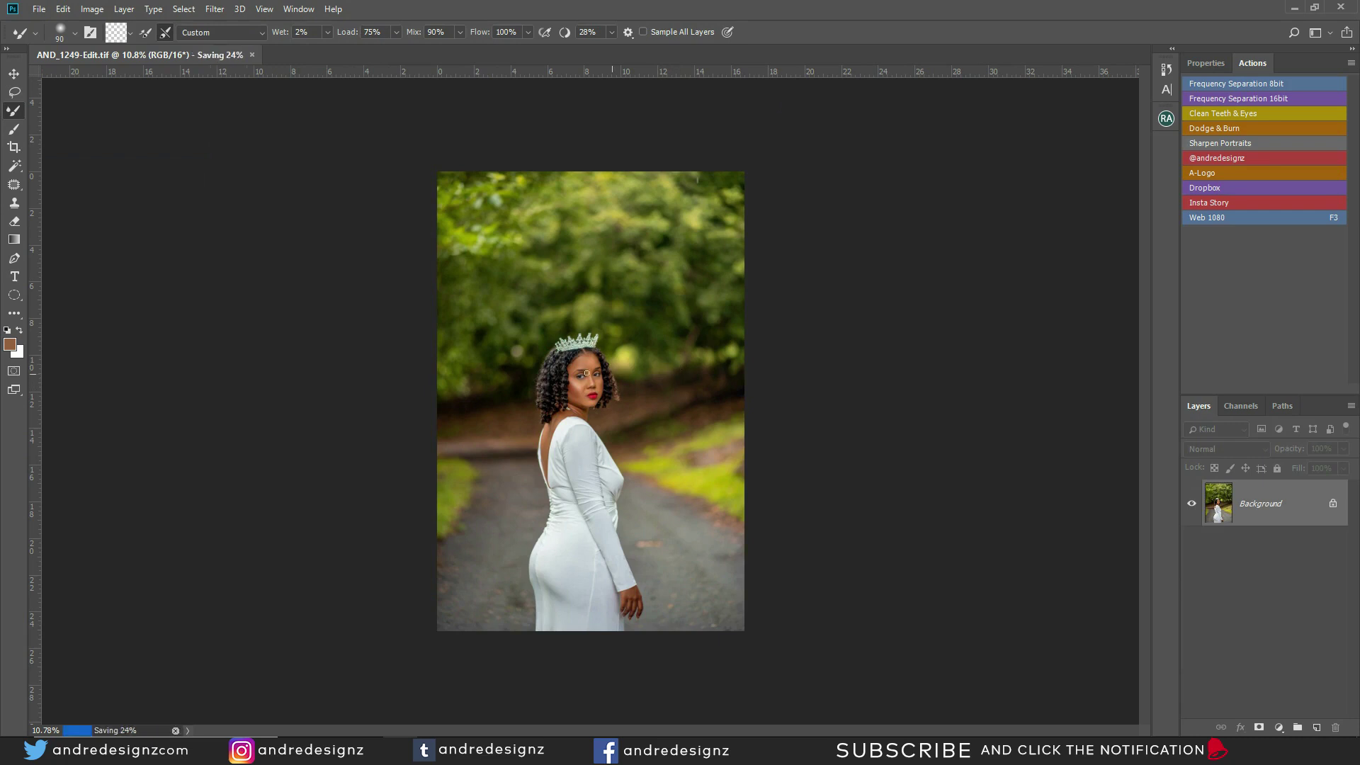